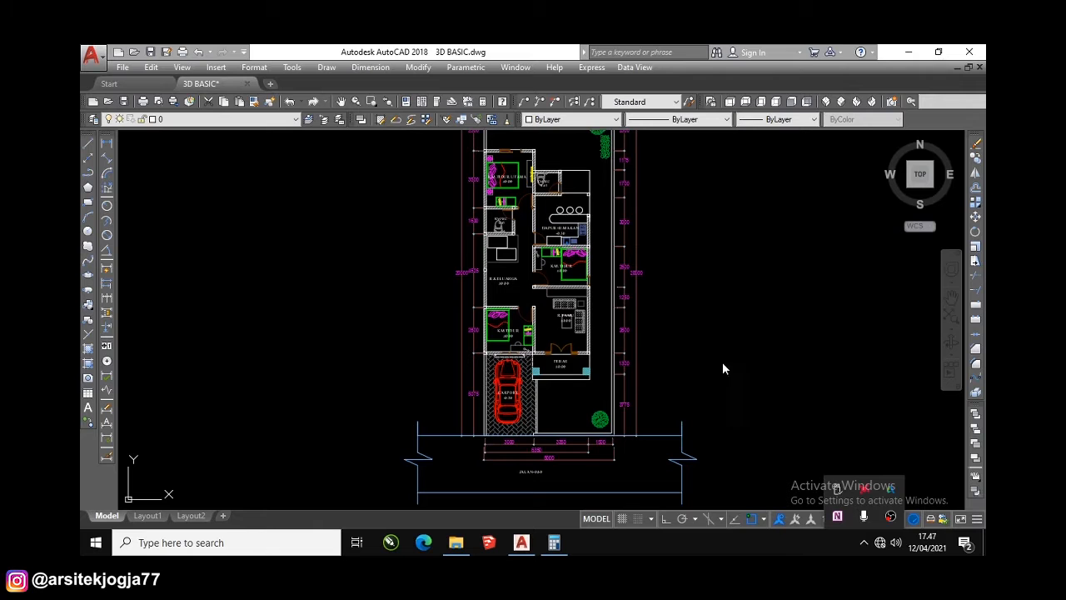
Examine the house floor plan from the rear garden through the rooms to the carport, including its dimensions
scroll(631, 389, "down", 1)
scroll(545, 216, "up", 6)
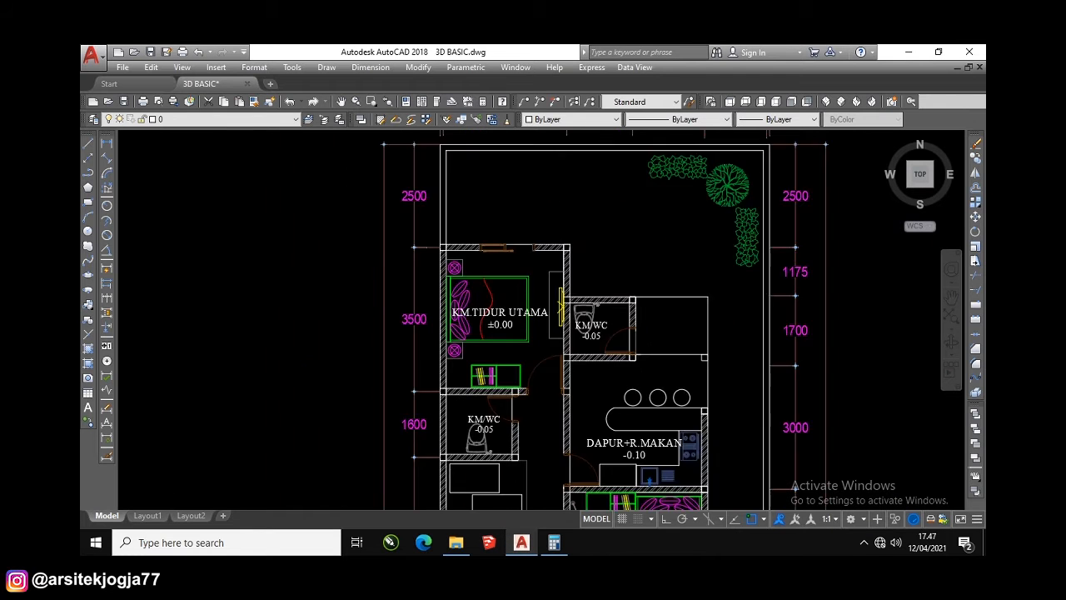
middle_click_drag(566, 263, 538, 374)
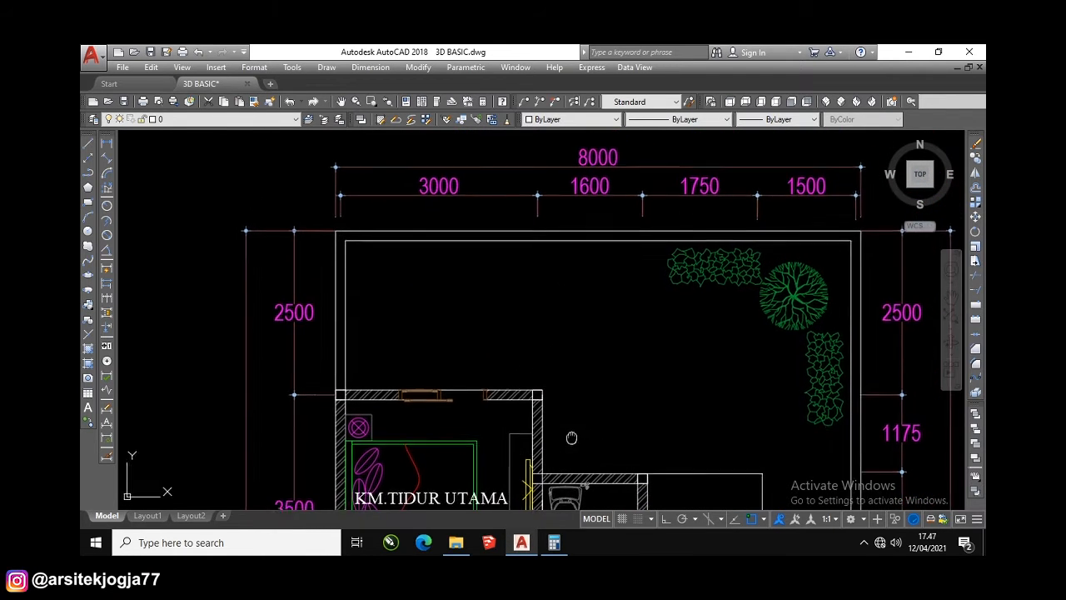
middle_click_drag(571, 436, 542, 369)
scroll(542, 369, "down", 2)
middle_click_drag(566, 437, 588, 289)
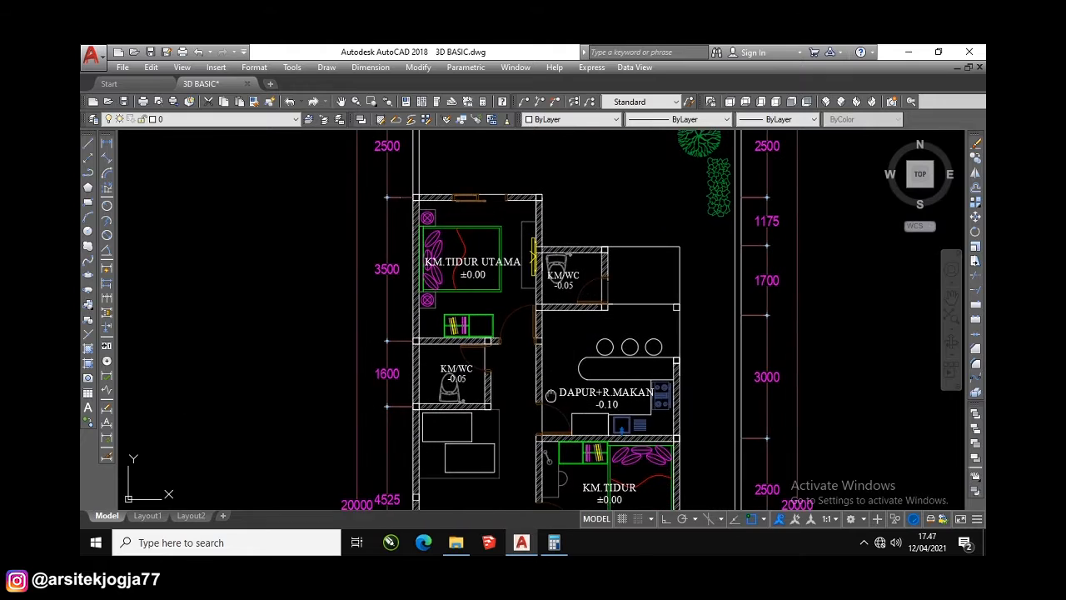
middle_click_drag(551, 396, 531, 199)
middle_click_drag(527, 344, 535, 171)
middle_click_drag(517, 299, 531, 192)
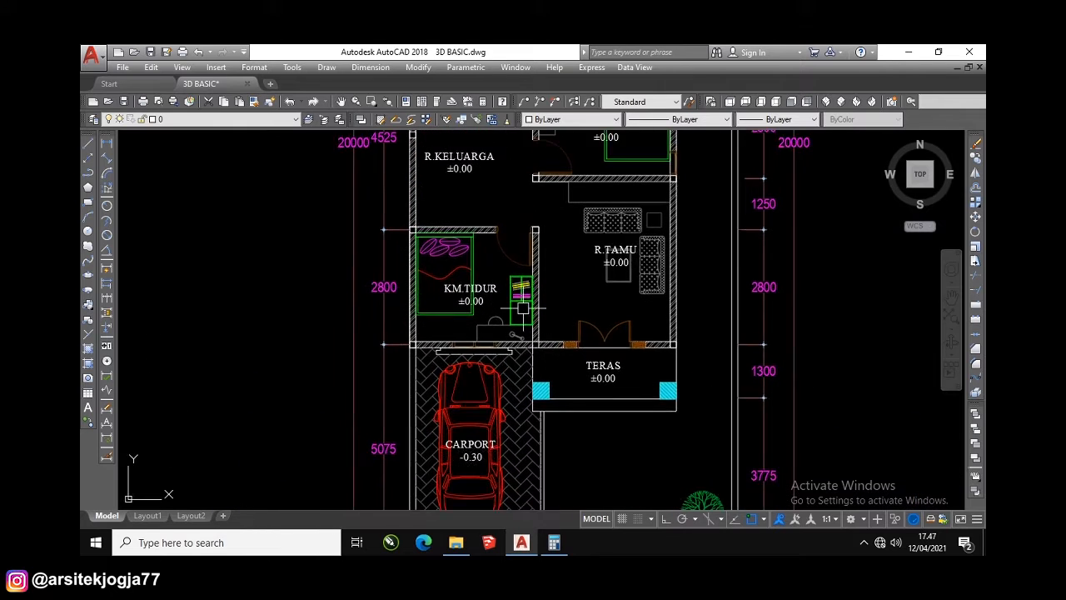
scroll(523, 308, "down", 5)
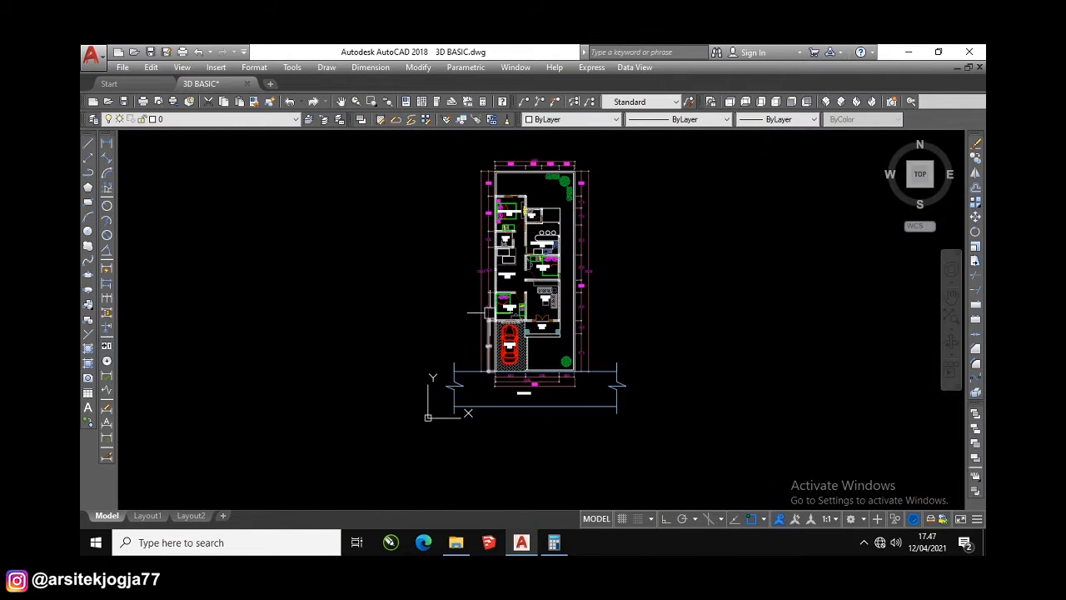
Convert the whole floor plan within the site boundary, without the surrounding dimensions, into a block named PDS
scroll(500, 150, "up", 3)
scroll(445, 209, "up", 3)
scroll(419, 223, "up", 2)
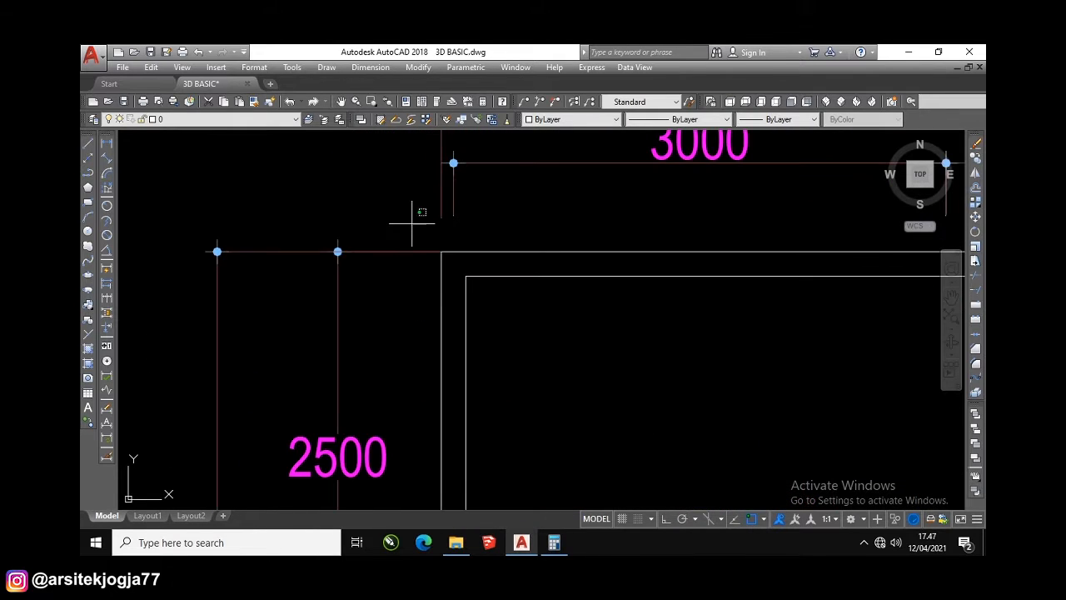
left_click(412, 223)
scroll(412, 225, "down", 7)
scroll(453, 334, "up", 2)
middle_click_drag(469, 362, 499, 446)
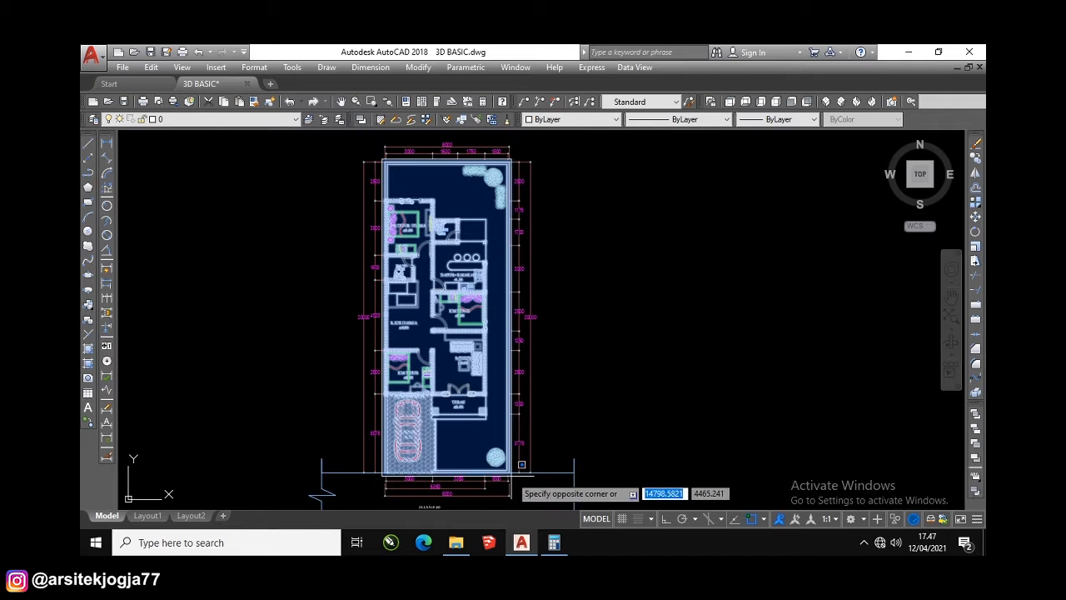
left_click(521, 464)
scroll(420, 249, "up", 6)
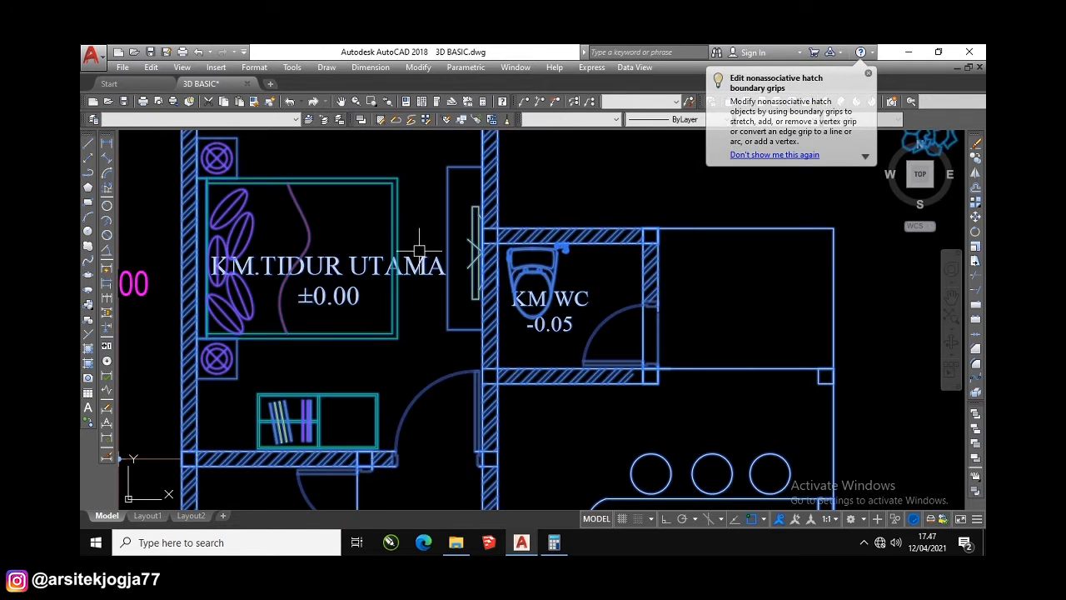
scroll(489, 203, "down", 6)
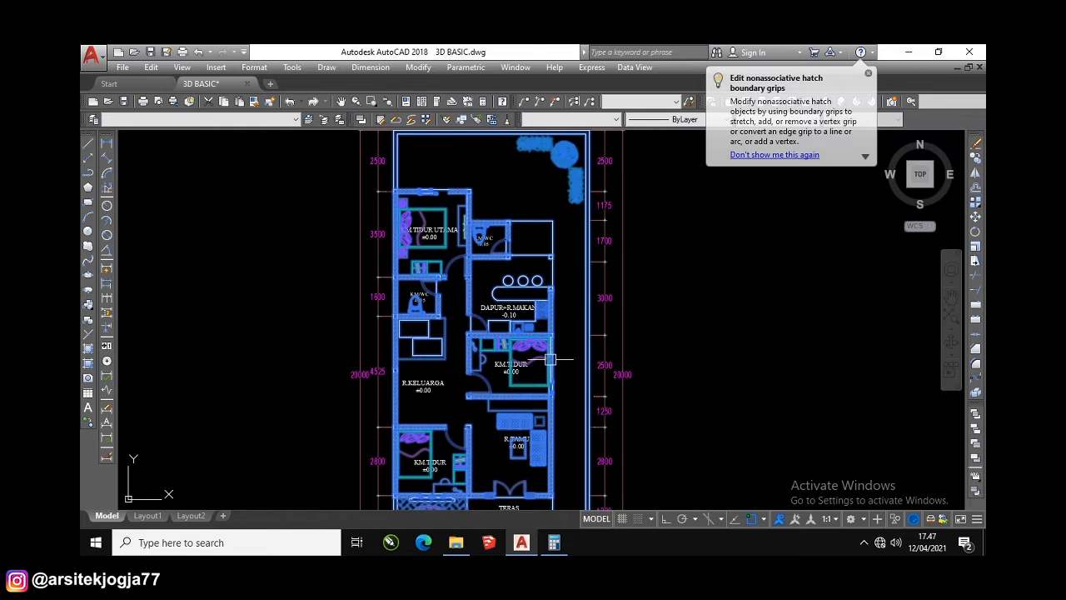
scroll(570, 250, "down", 4)
key("b")
key("Return")
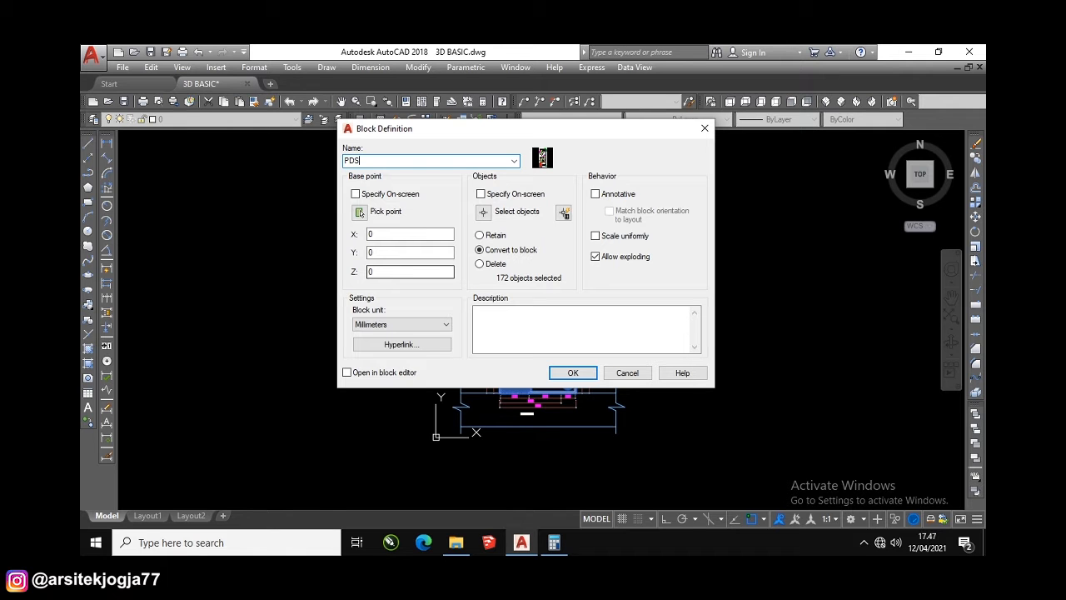
left_click(584, 379)
scroll(578, 310, "up", 8)
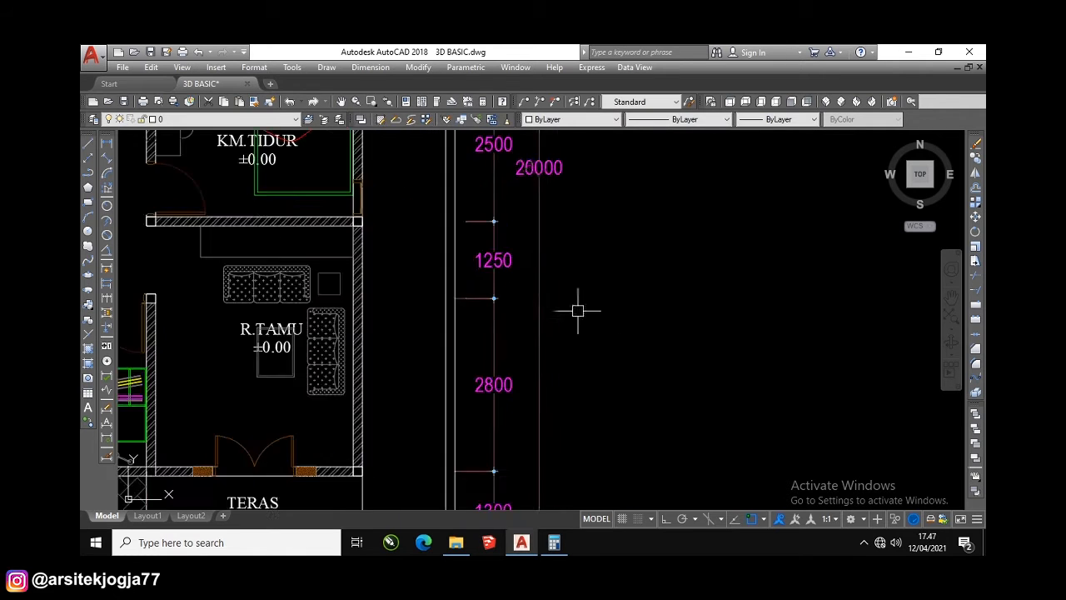
scroll(443, 284, "down", 7)
scroll(432, 279, "up", 2)
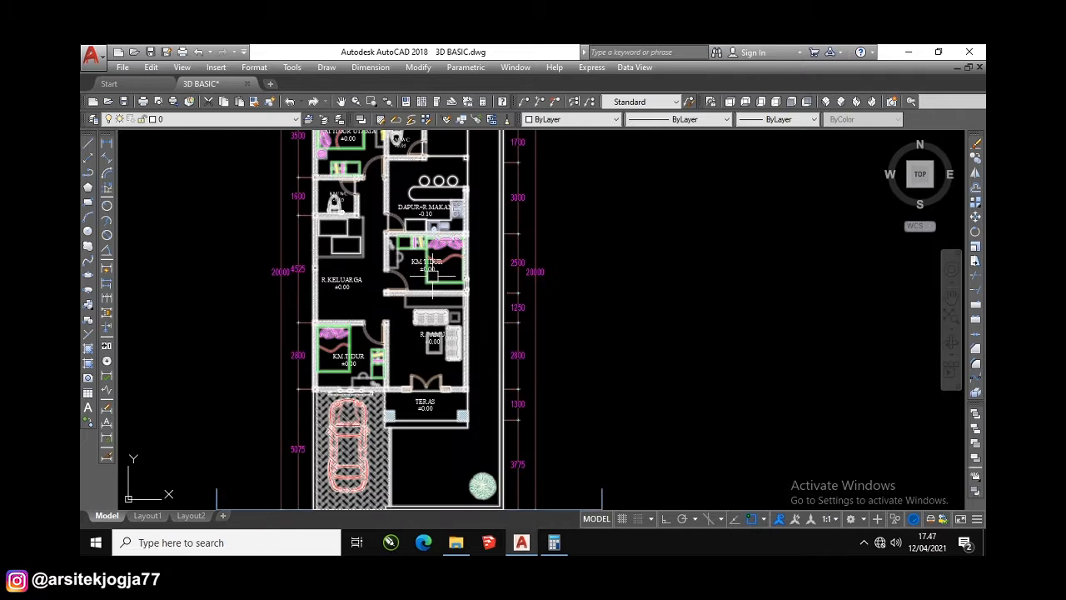
key("Escape")
Make garis tembok the current layer
left_click(225, 119)
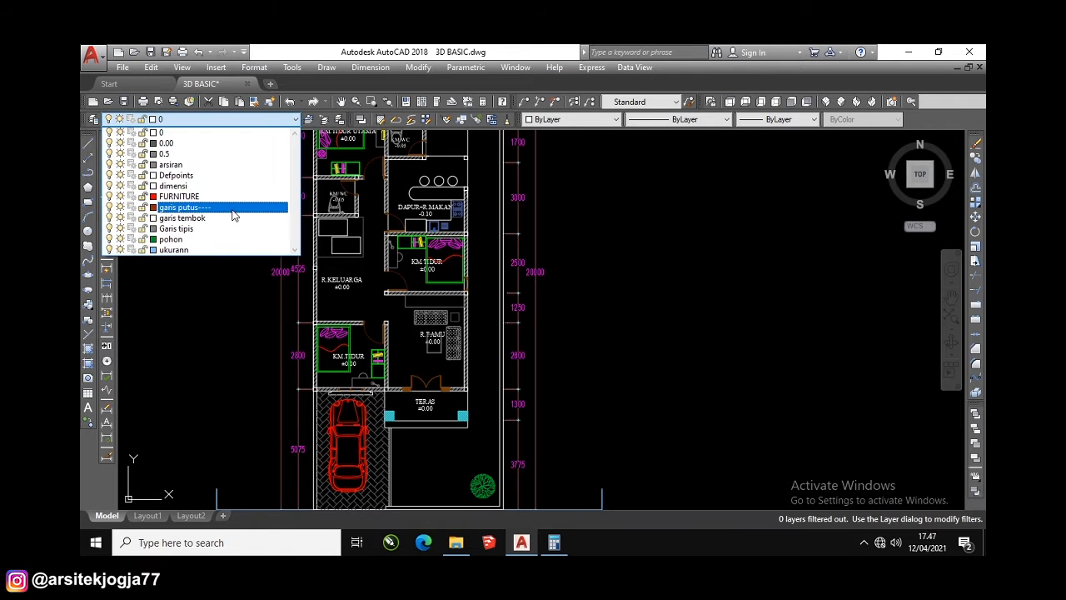
key("Escape")
left_click(217, 122)
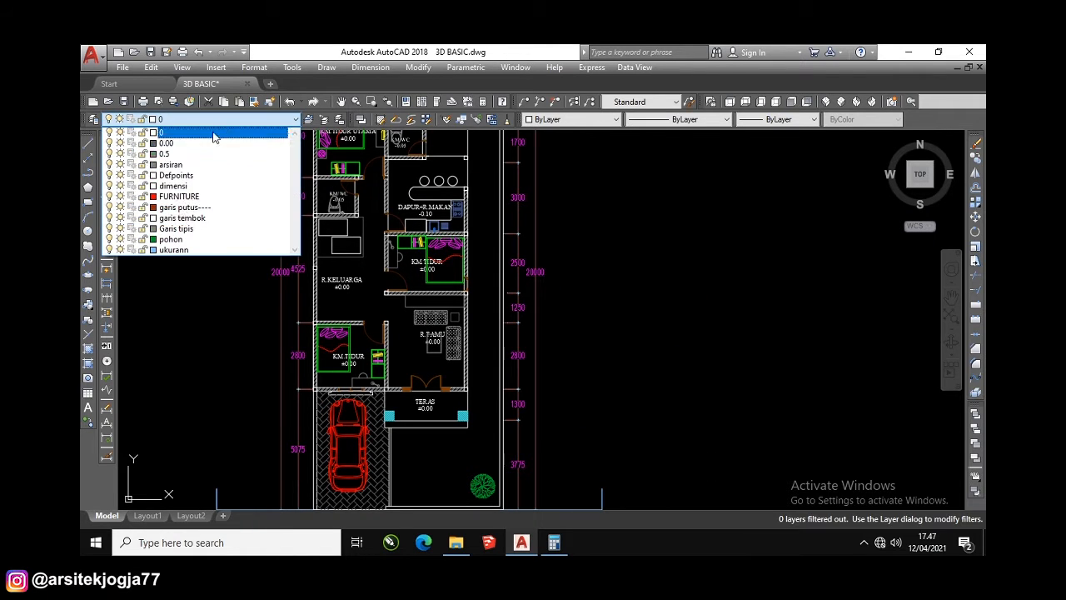
left_click(200, 222)
scroll(409, 264, "down", 2)
middle_click_drag(409, 265, 455, 425)
scroll(415, 250, "up", 4)
scroll(363, 275, "up", 2)
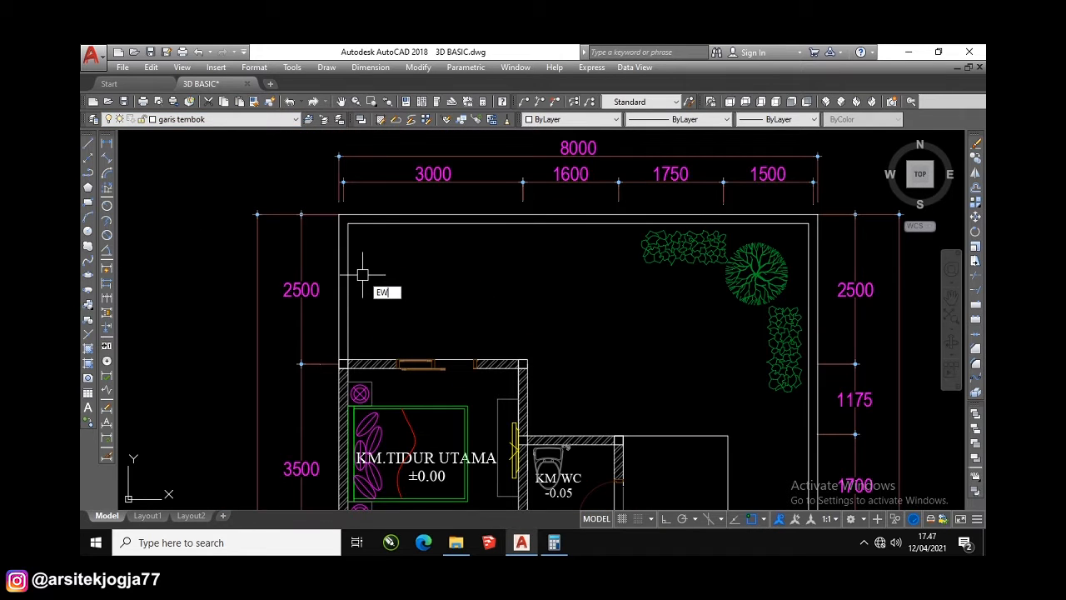
key("Return")
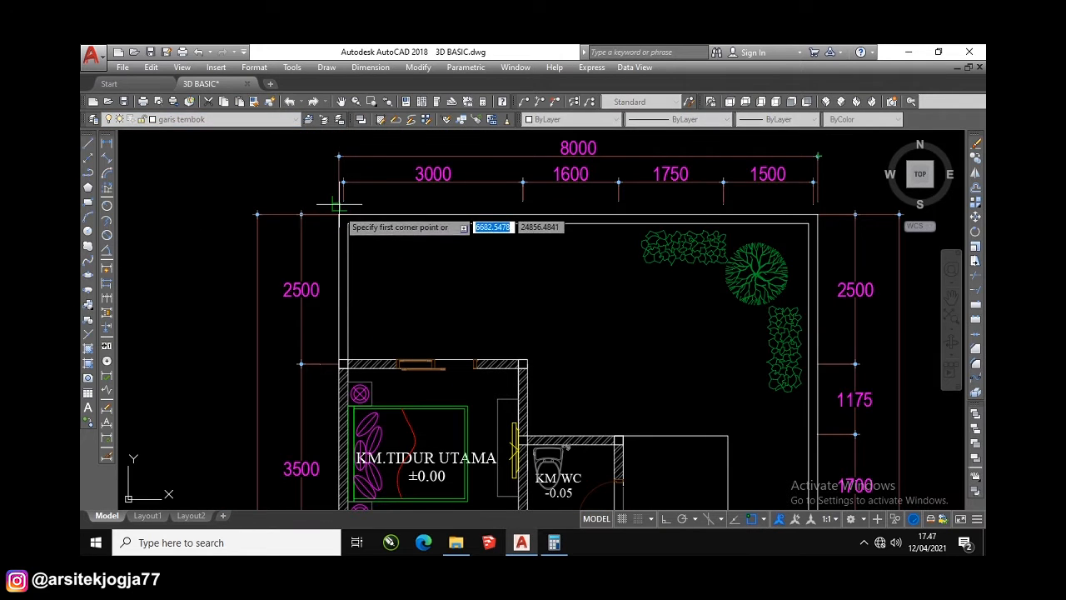
key("Escape")
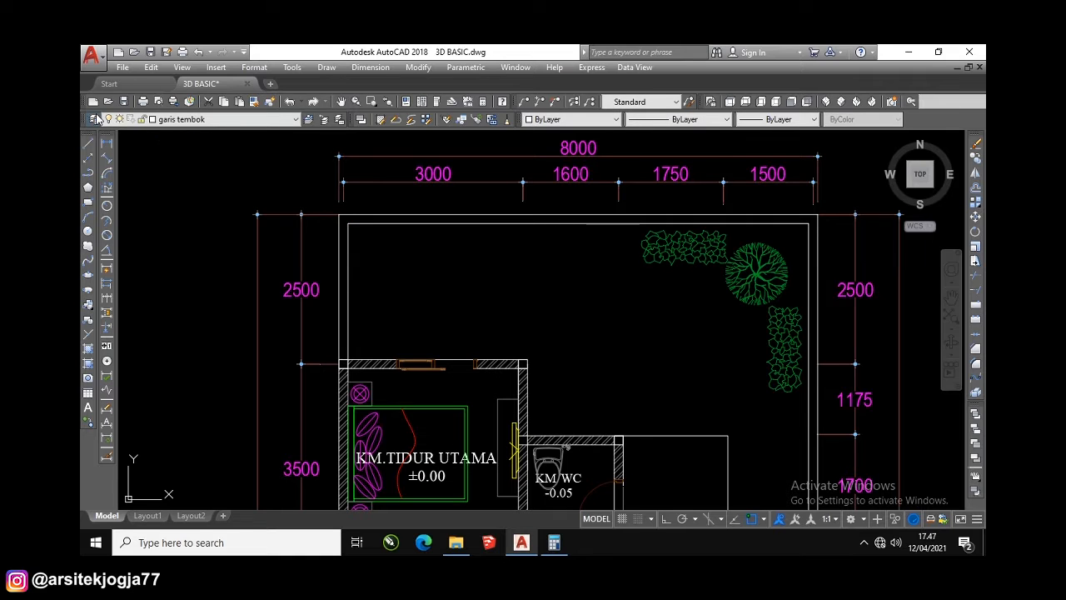
Create a new layer named SLOOF with a lineweight of 0.18 mm
left_click(95, 119)
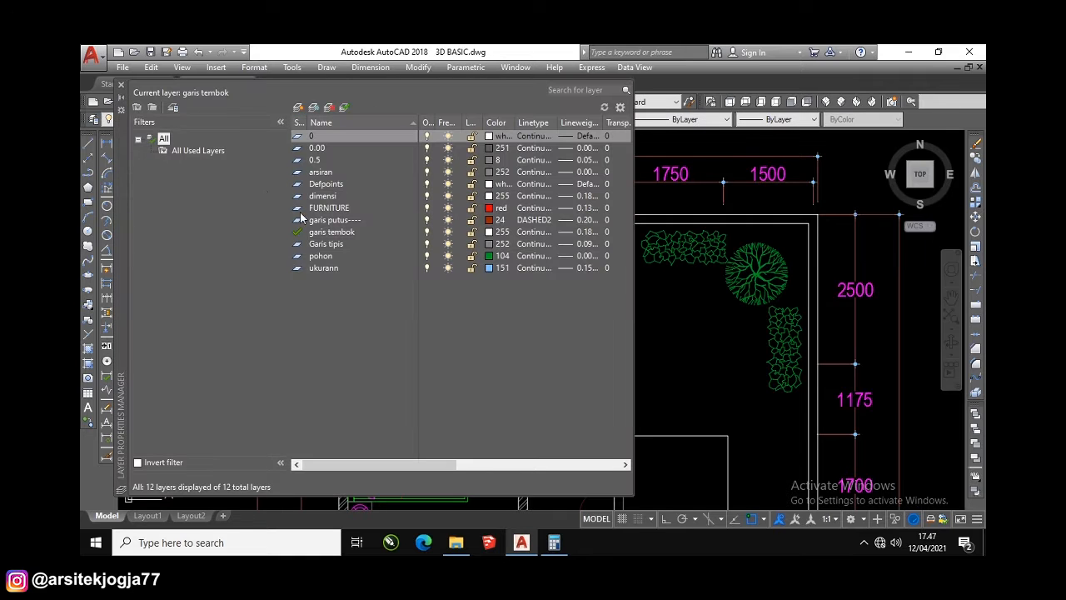
left_click(298, 108)
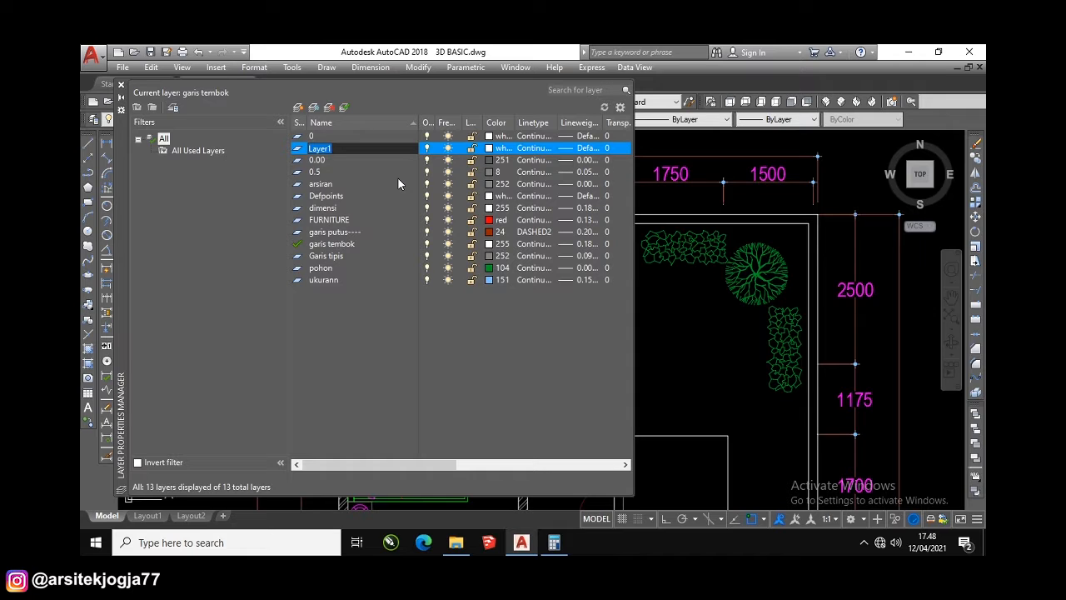
type("SLOOF")
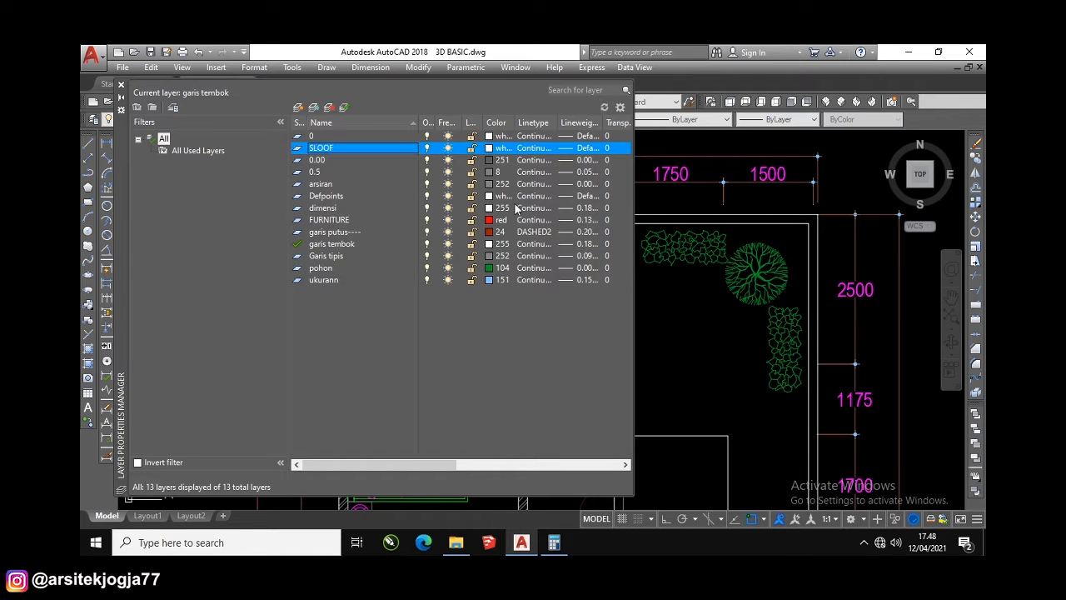
left_click(524, 149)
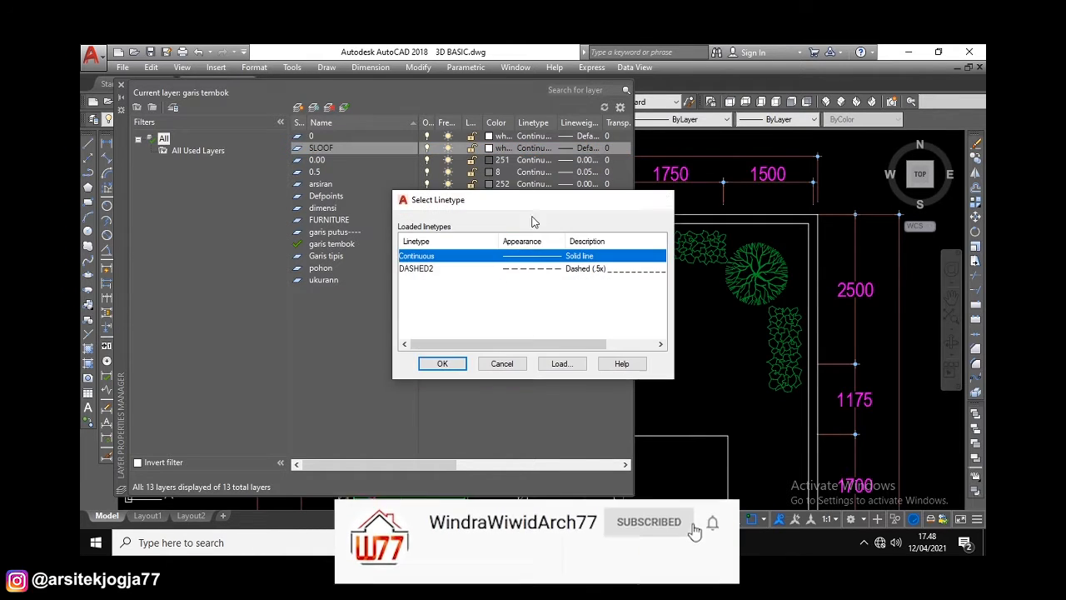
key("Escape")
left_click(583, 148)
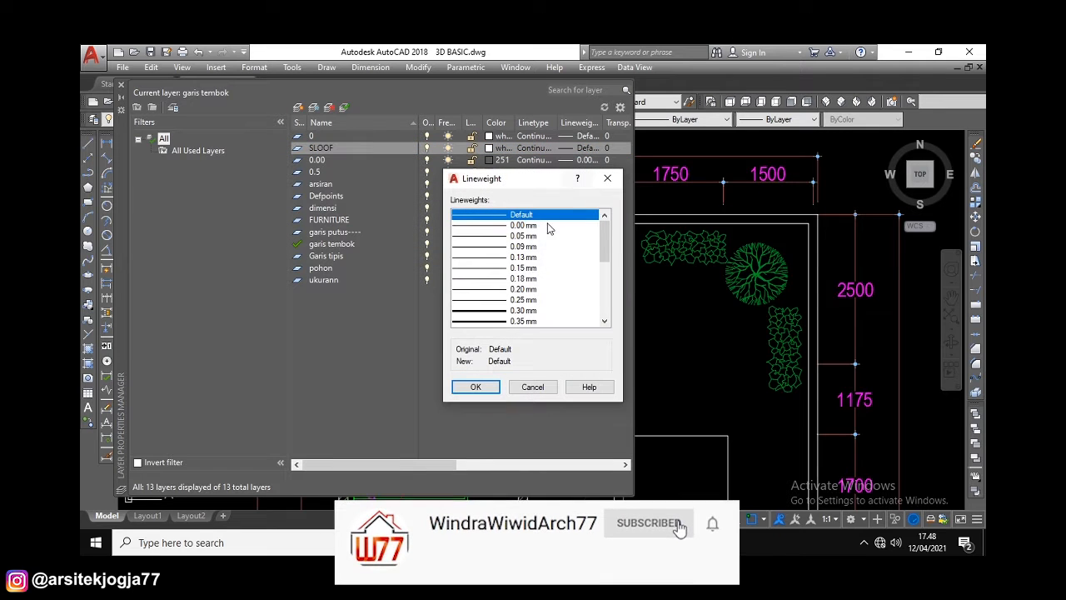
left_click(515, 280)
left_click(483, 388)
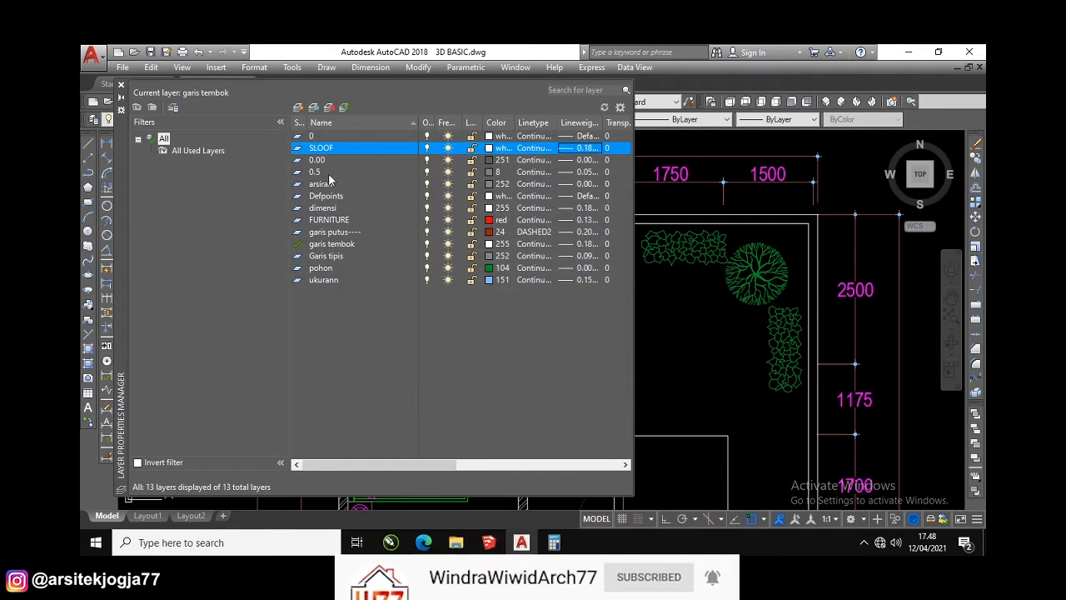
Add a layer named PDS ATAS and set its lineweight to 0.15 mm
left_click(298, 108)
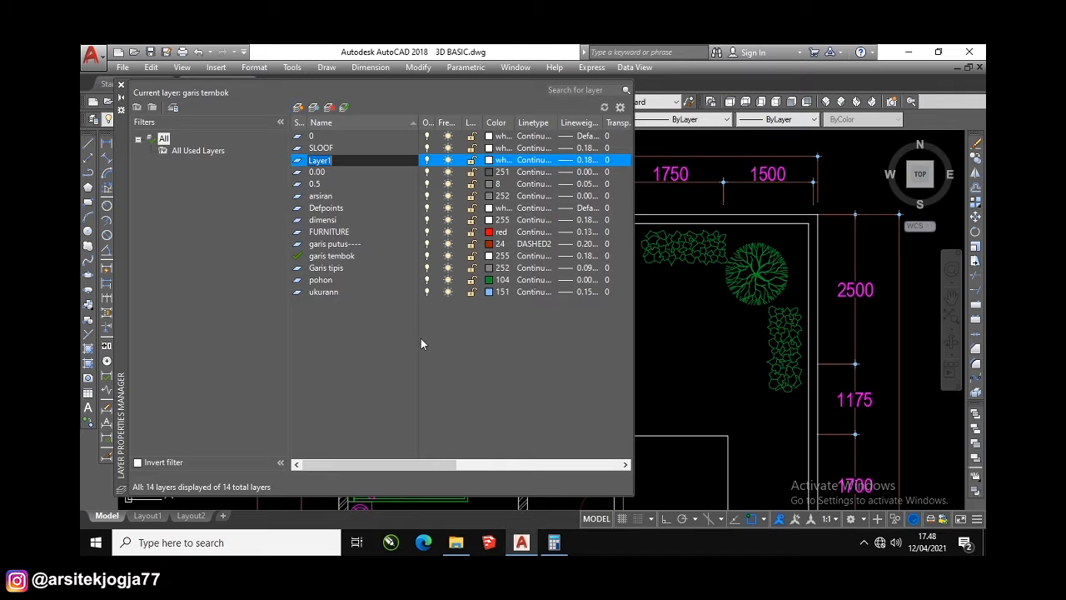
type("PDS ATAS")
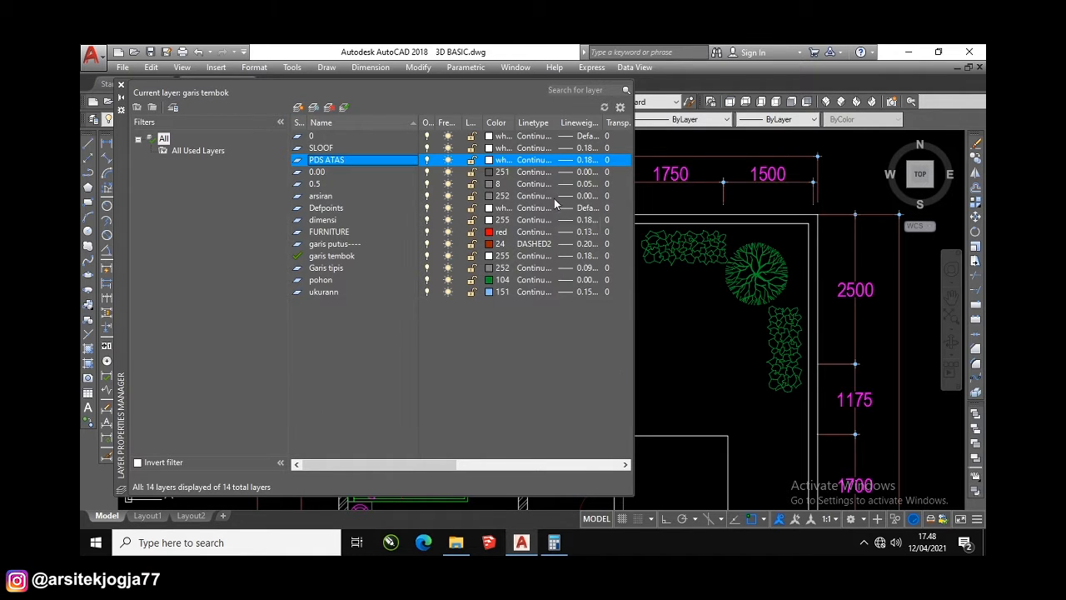
left_click(583, 161)
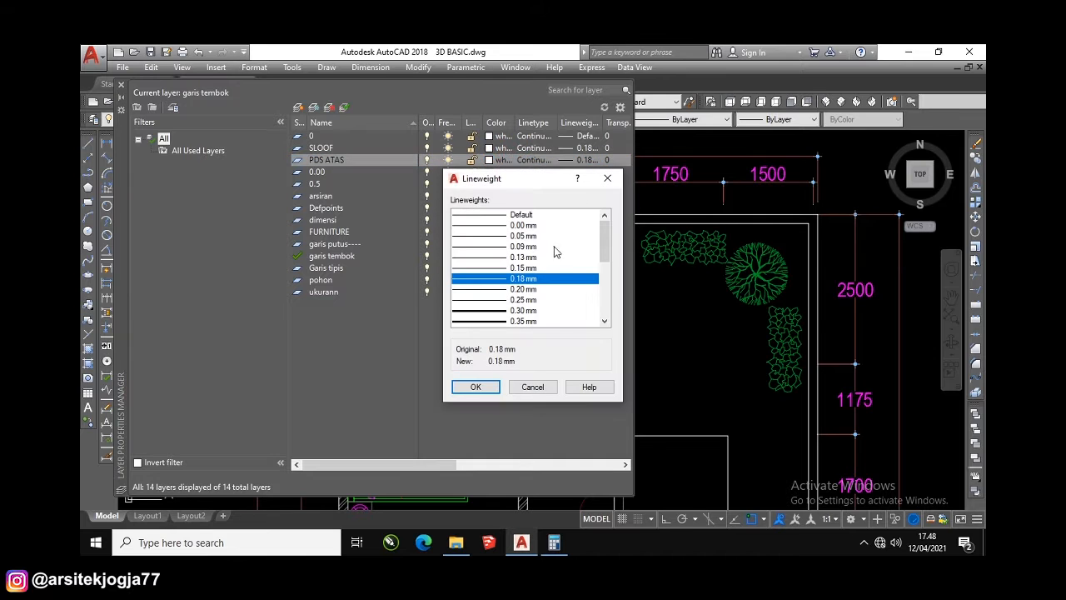
left_click(525, 268)
left_click(476, 389)
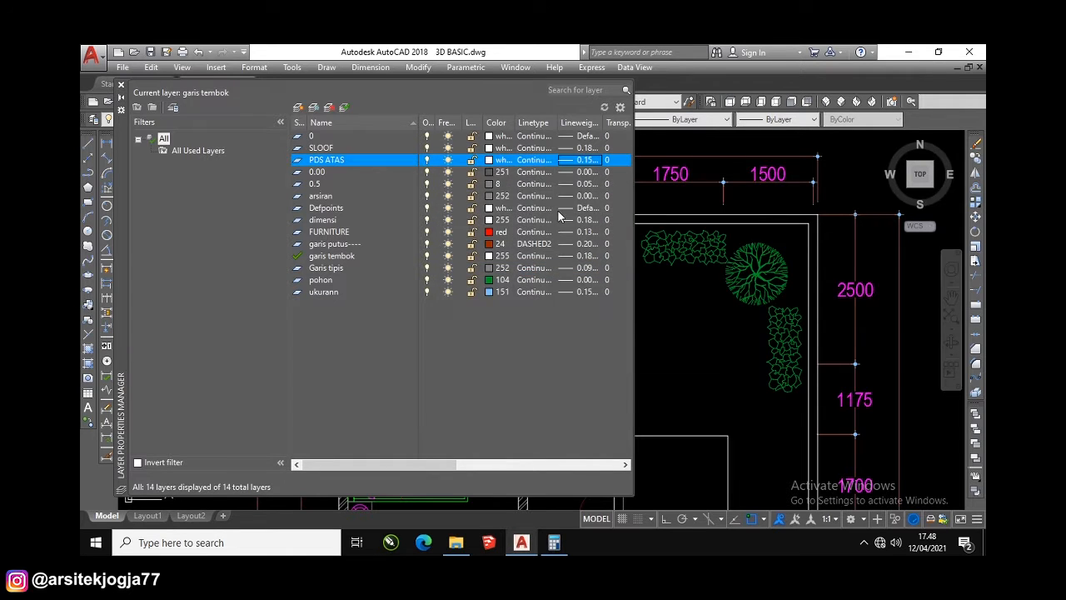
Add a layer named PDS BAWAH and set its lineweight to 0.13 mm
left_click(299, 107)
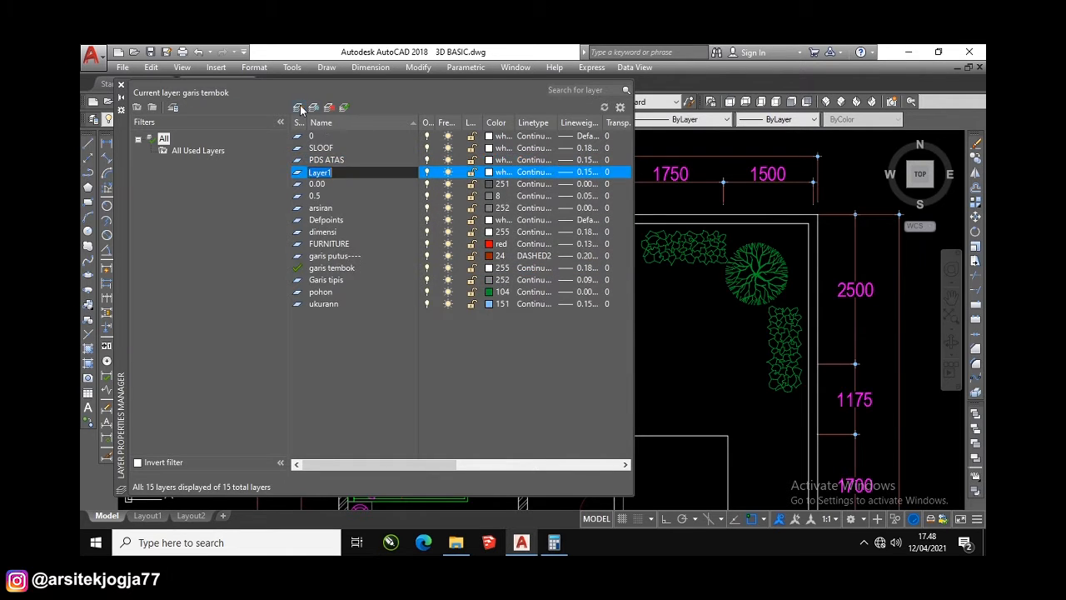
left_click(588, 172)
left_click(523, 279)
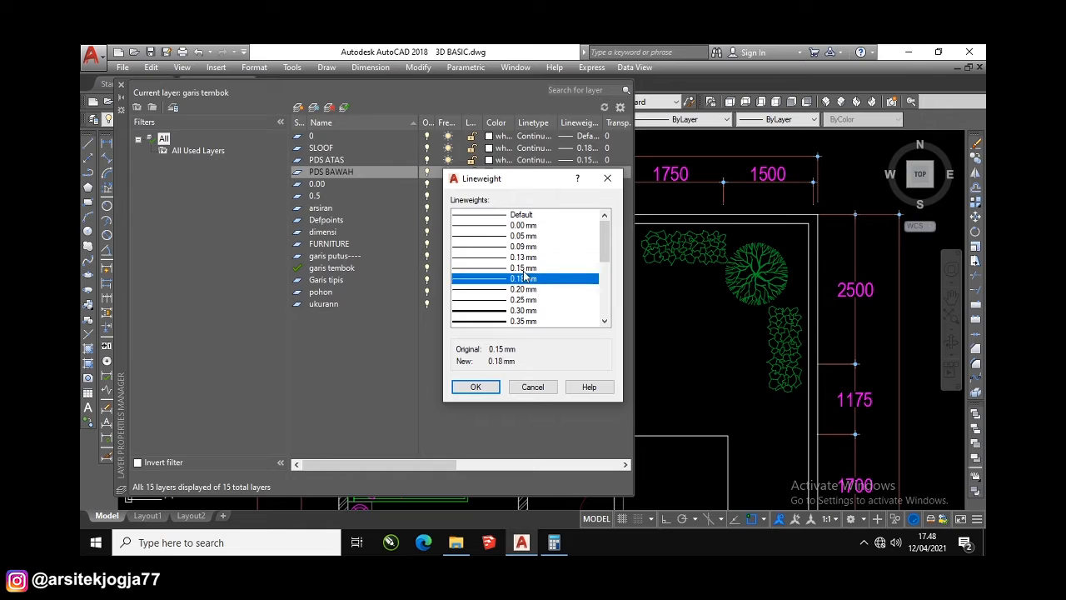
left_click(523, 246)
left_click(523, 257)
left_click(477, 387)
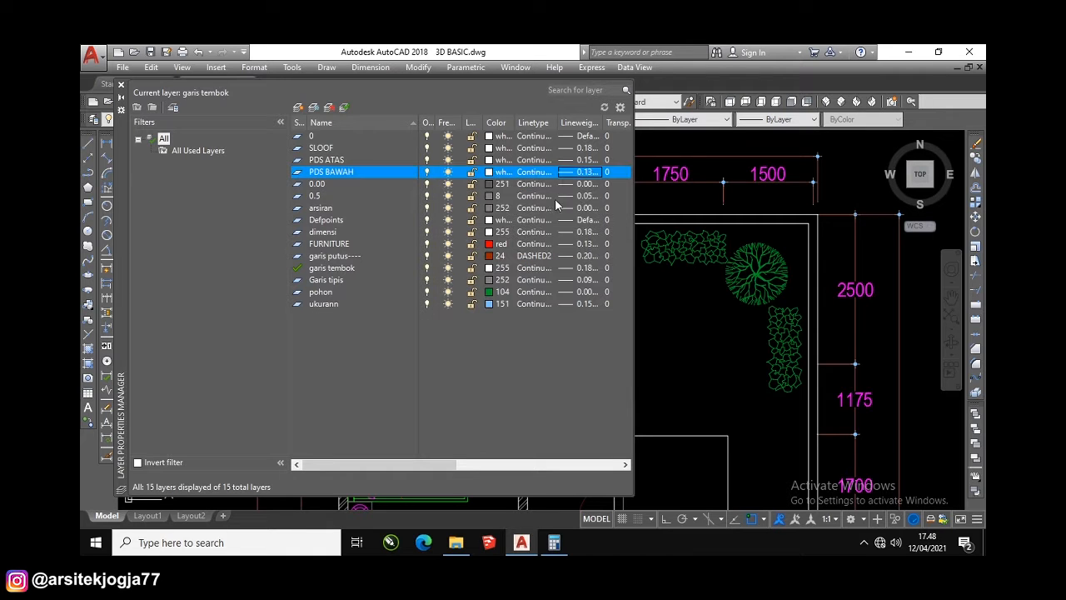
Add a layer named KOSONGAN and set its lineweight to 0.09 mm
left_click(298, 110)
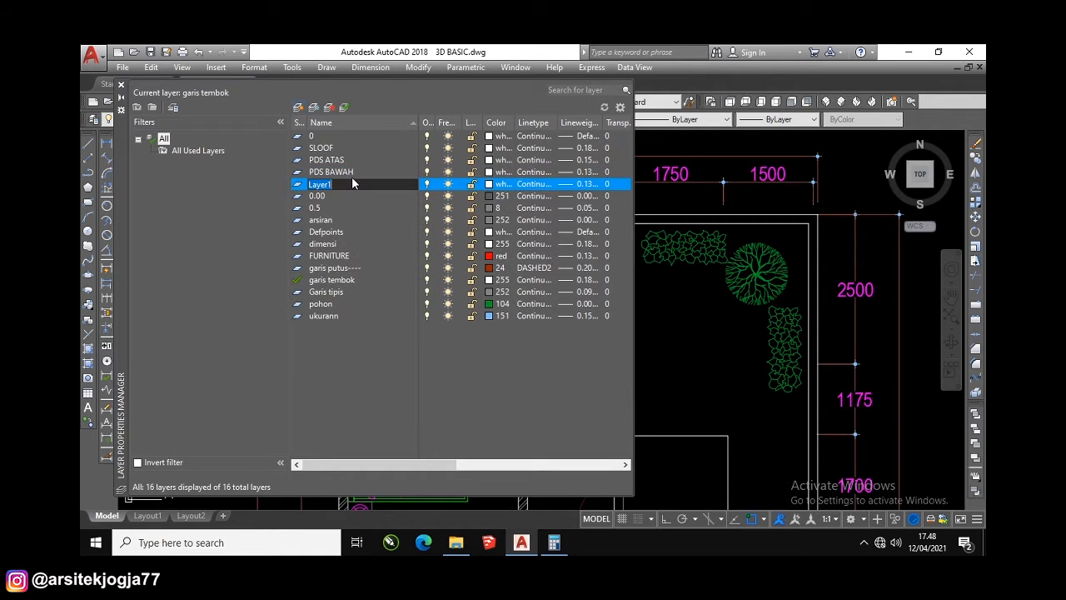
type("KOSOAN")
left_click(587, 184)
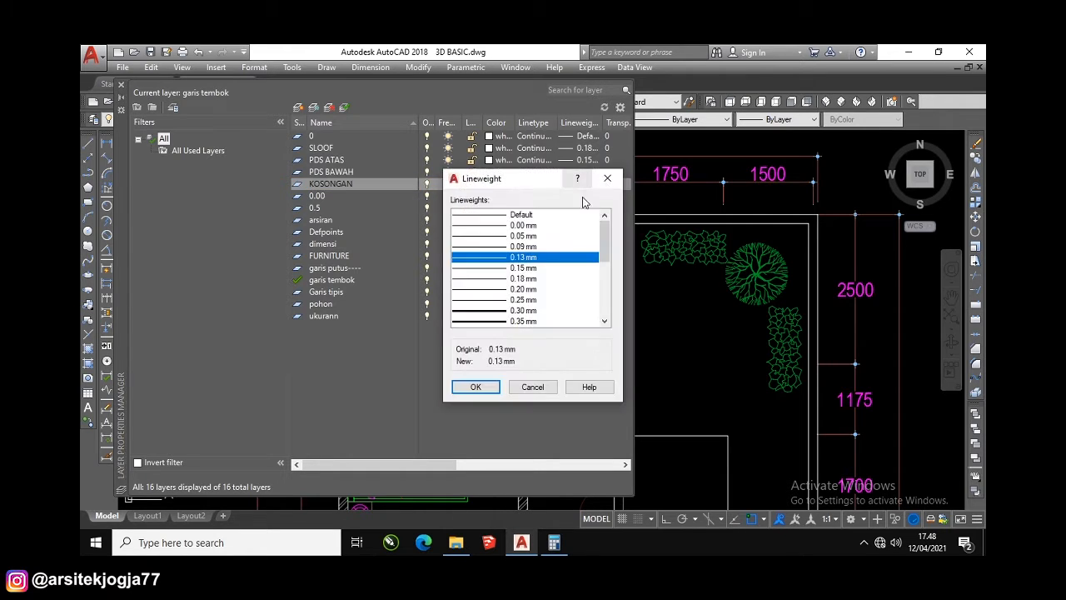
left_click(523, 247)
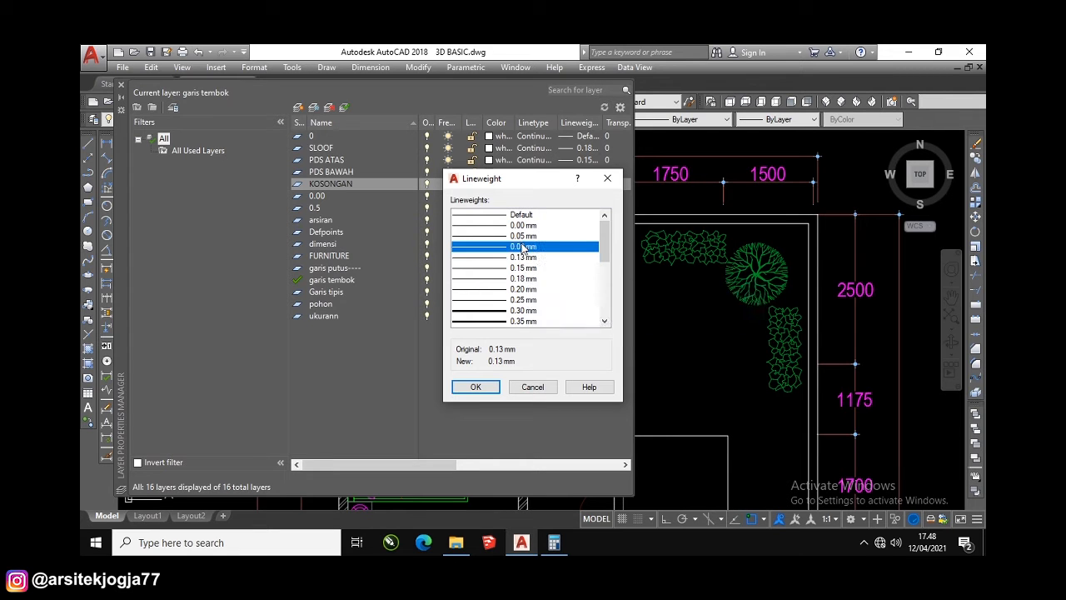
left_click(476, 387)
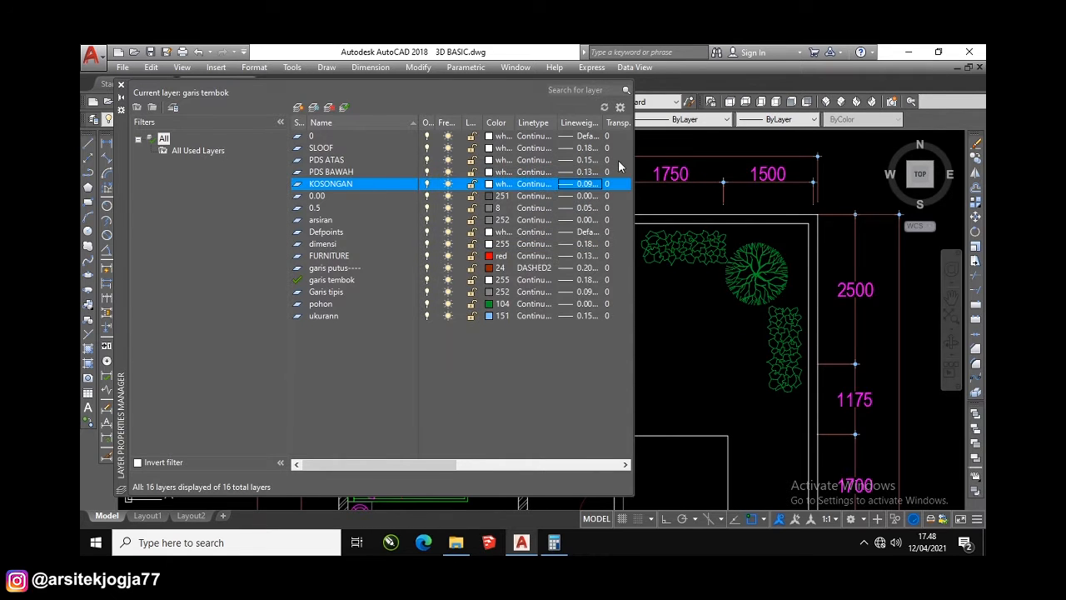
Set the colour of the PDS ATAS and PDS BAWAH layers to index colour 42
left_click(491, 163)
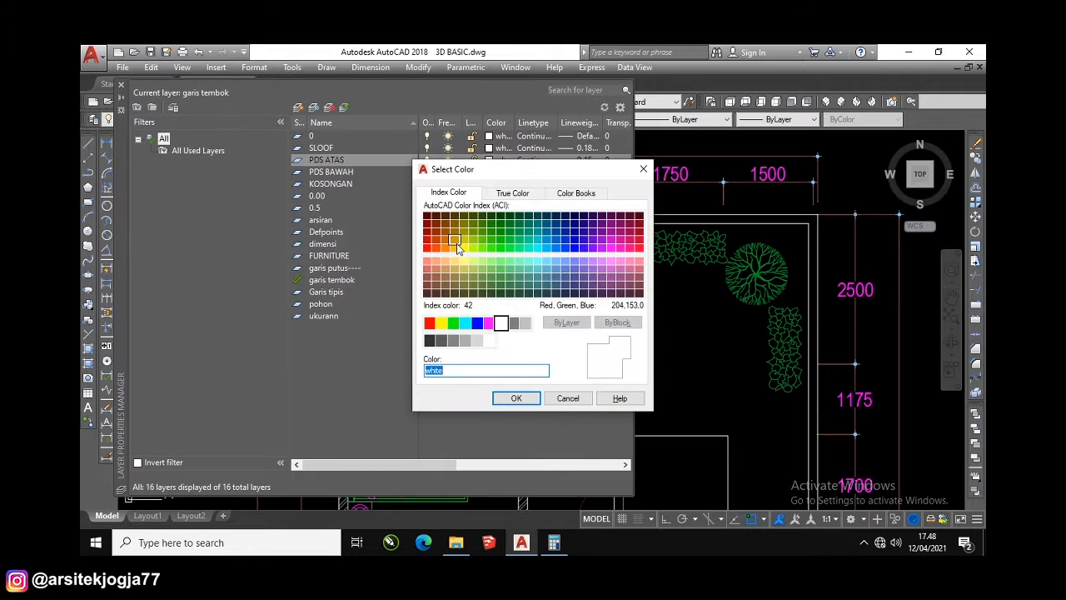
left_click(455, 243)
left_click(518, 399)
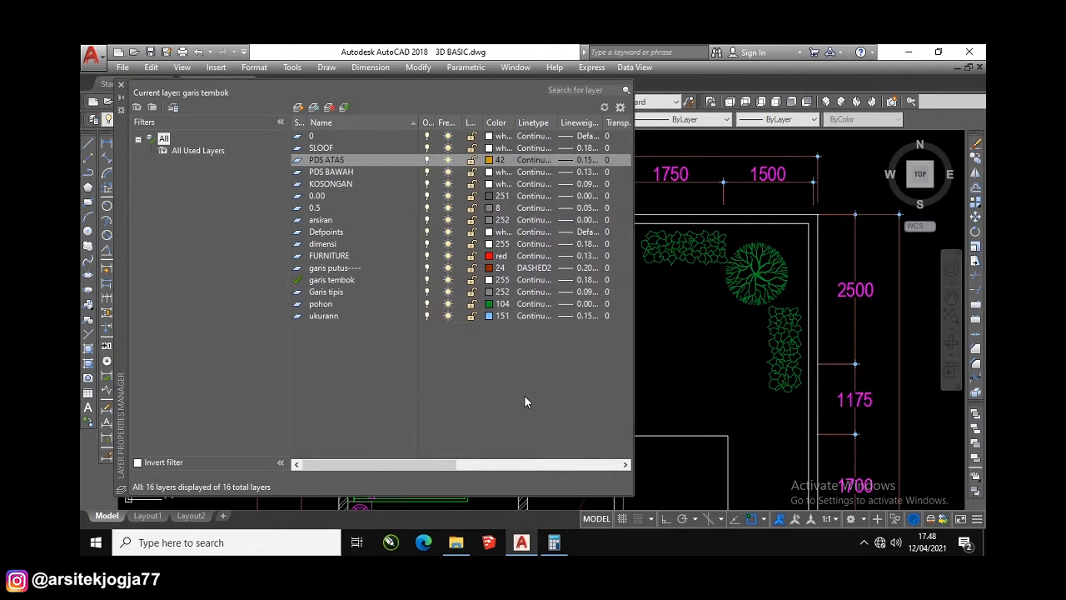
left_click(490, 172)
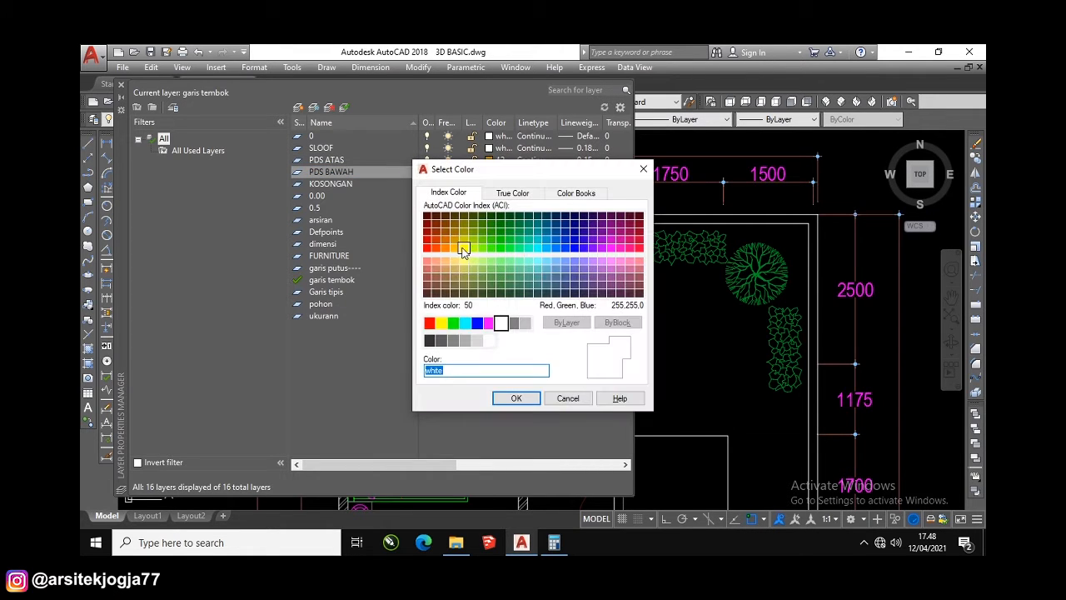
left_click(456, 242)
left_click(516, 398)
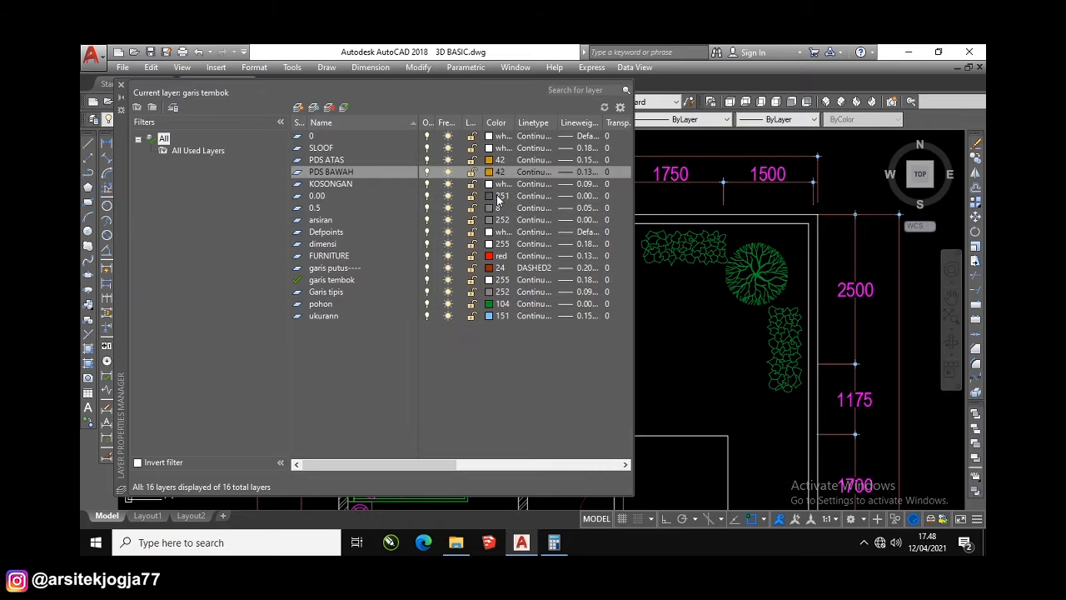
Set the KOSONGAN layer's colour to index colour 124 and close the layer manager
left_click(489, 184)
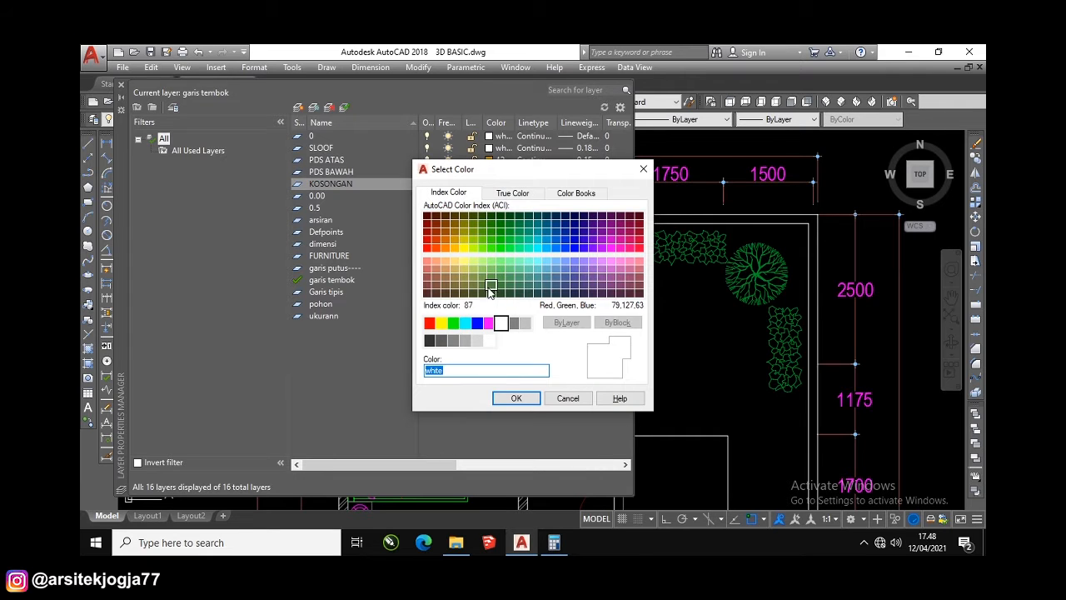
left_click(528, 232)
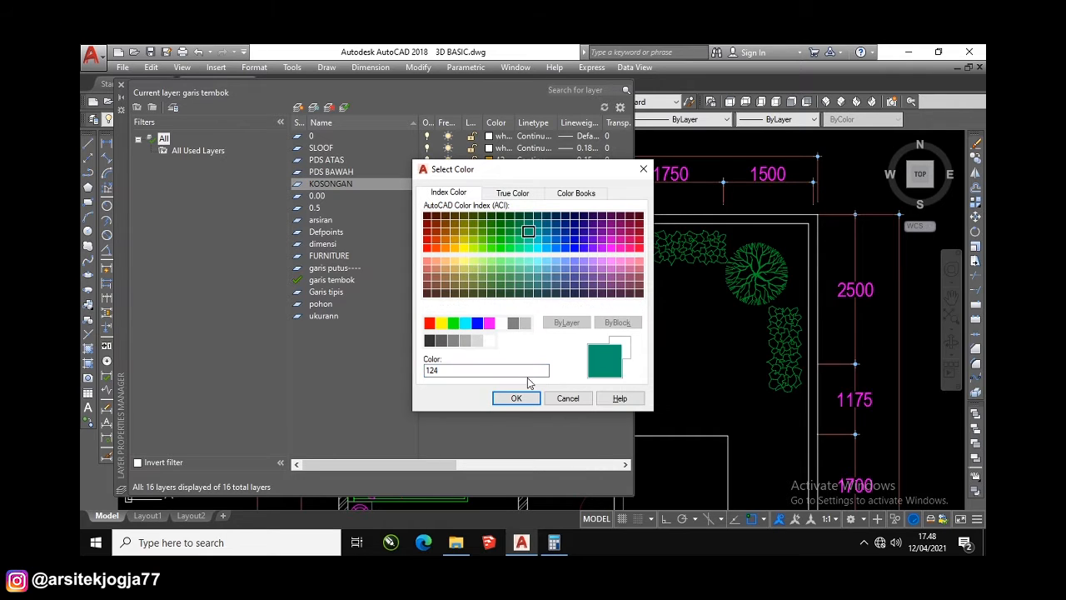
left_click(517, 399)
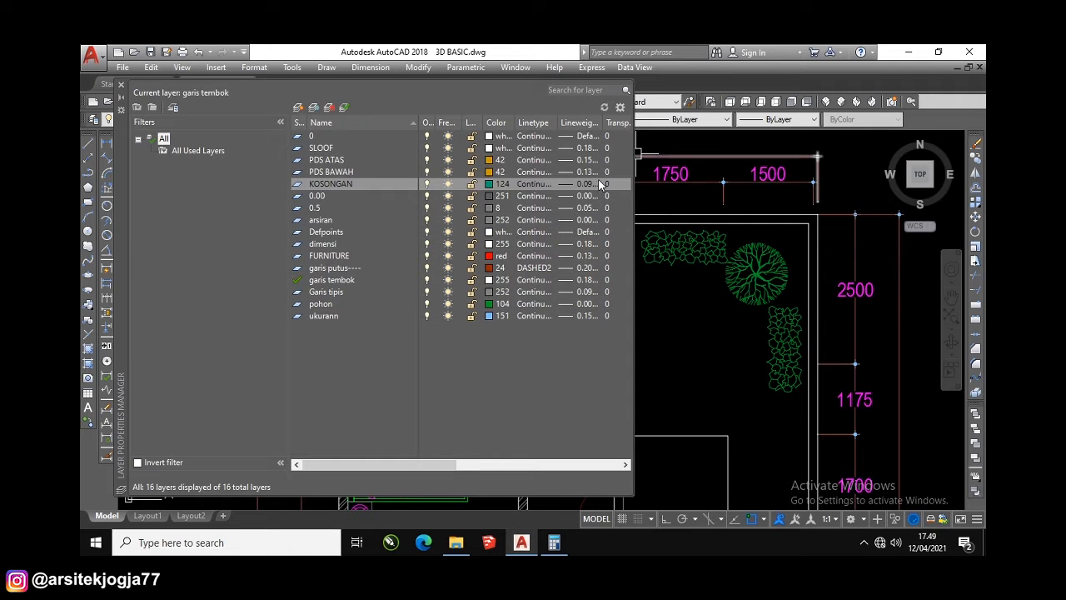
left_click(121, 85)
Make SLOOF the current layer
scroll(490, 317, "down", 5)
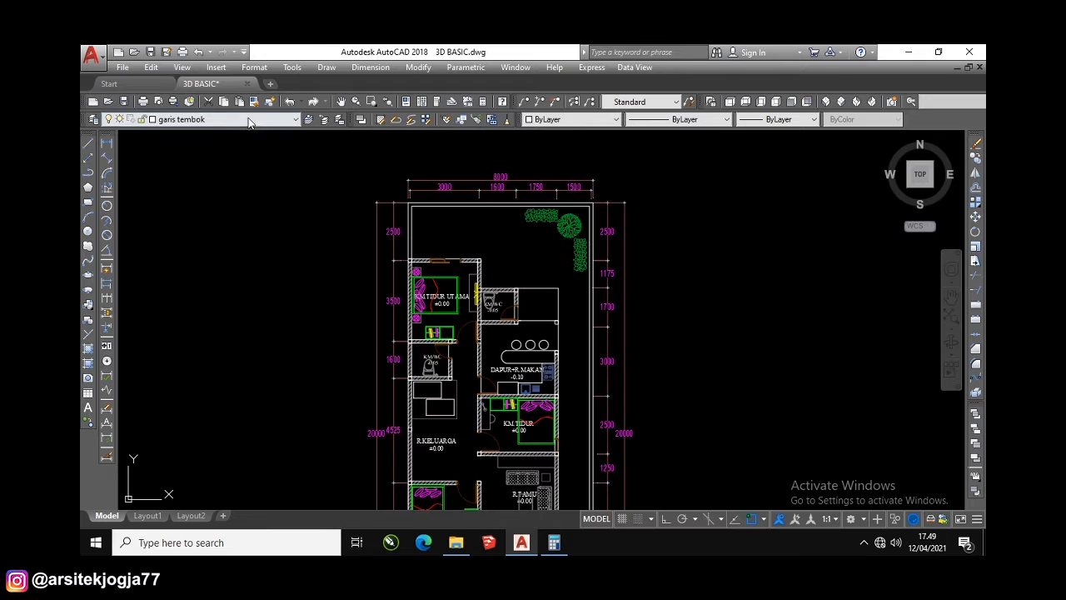
left_click(204, 120)
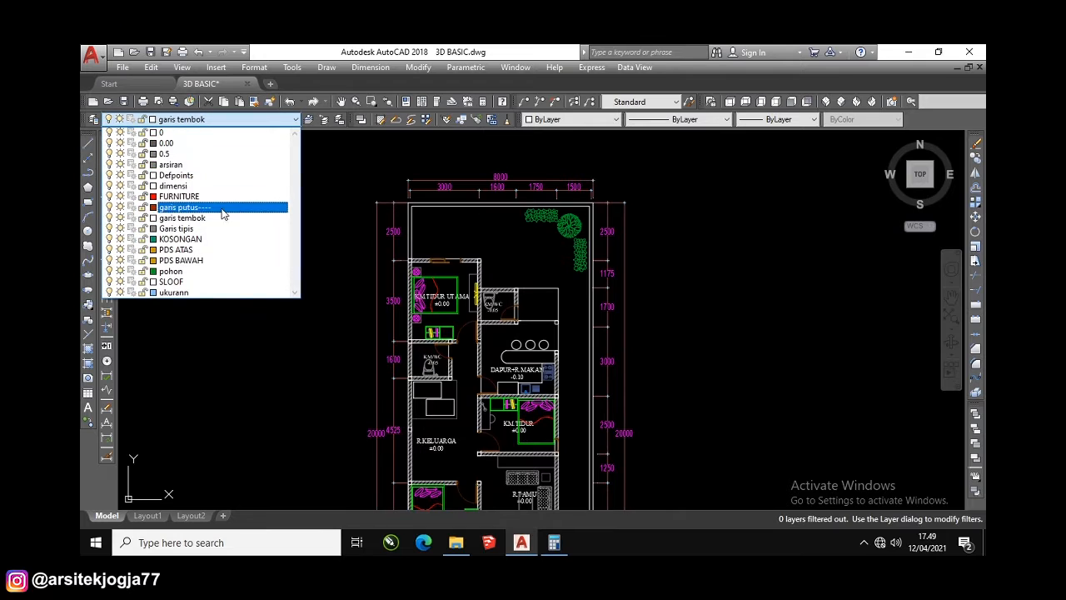
left_click(205, 281)
Trace the inner and outer faces of the boundary wall with a polyline, starting at the inner corner above KM.TIDUR UTAMA
scroll(443, 200, "up", 4)
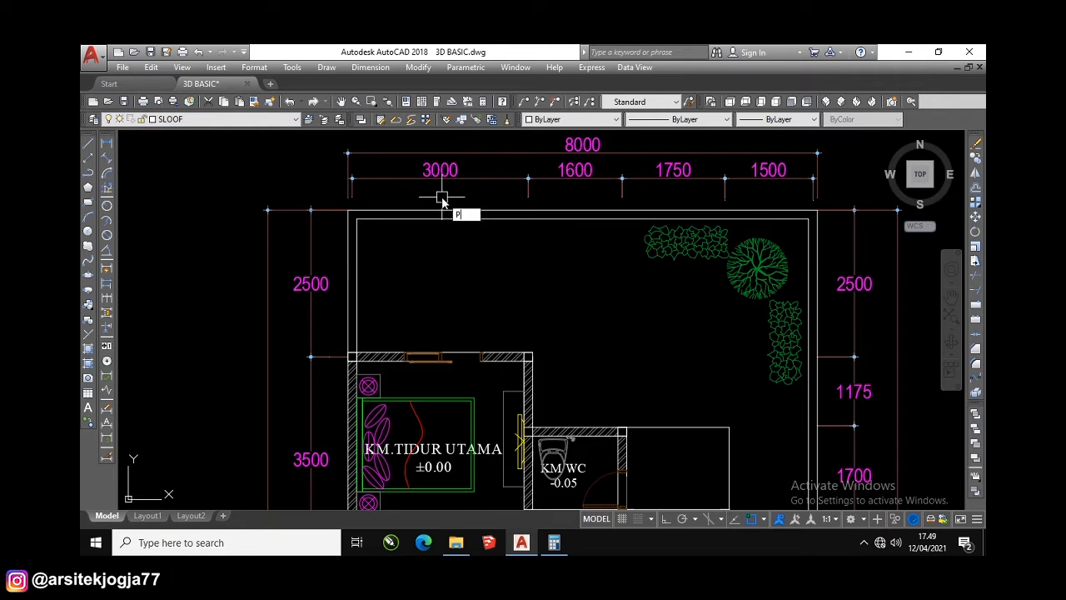
type("l")
key("Return")
left_click(357, 218)
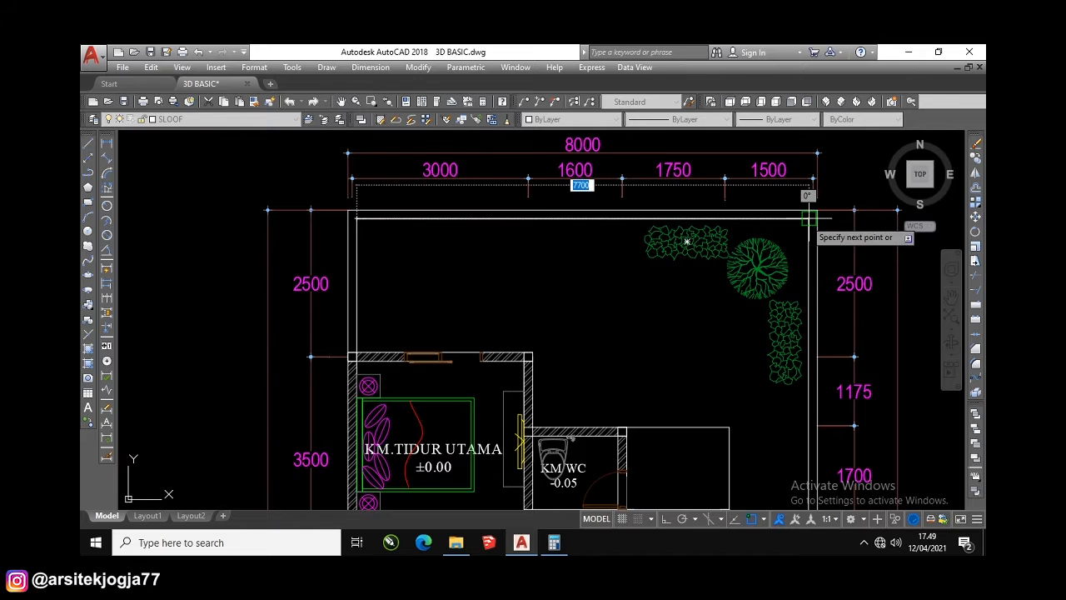
scroll(744, 235, "down", 5)
scroll(740, 394, "up", 6)
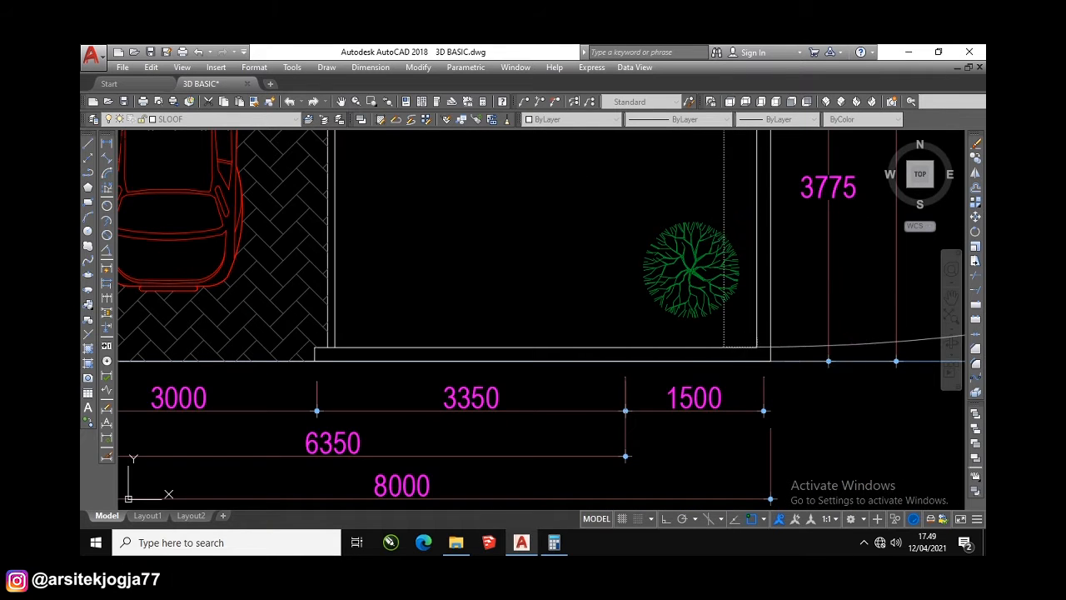
scroll(624, 375, "down", 5)
scroll(571, 358, "up", 5)
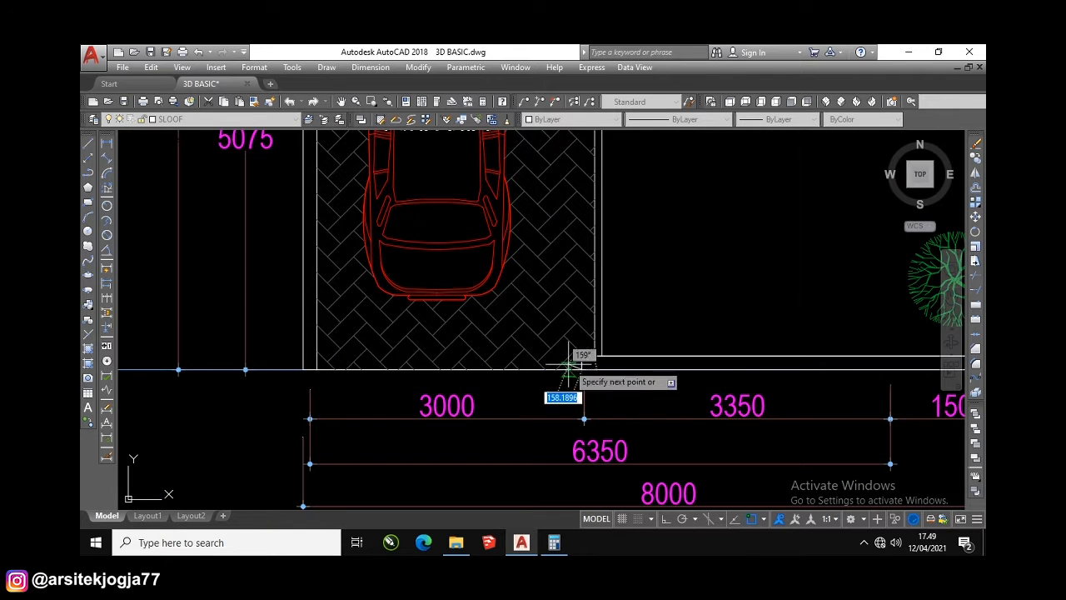
scroll(745, 362, "down", 4)
scroll(745, 362, "up", 2)
scroll(746, 333, "down", 7)
scroll(744, 193, "up", 5)
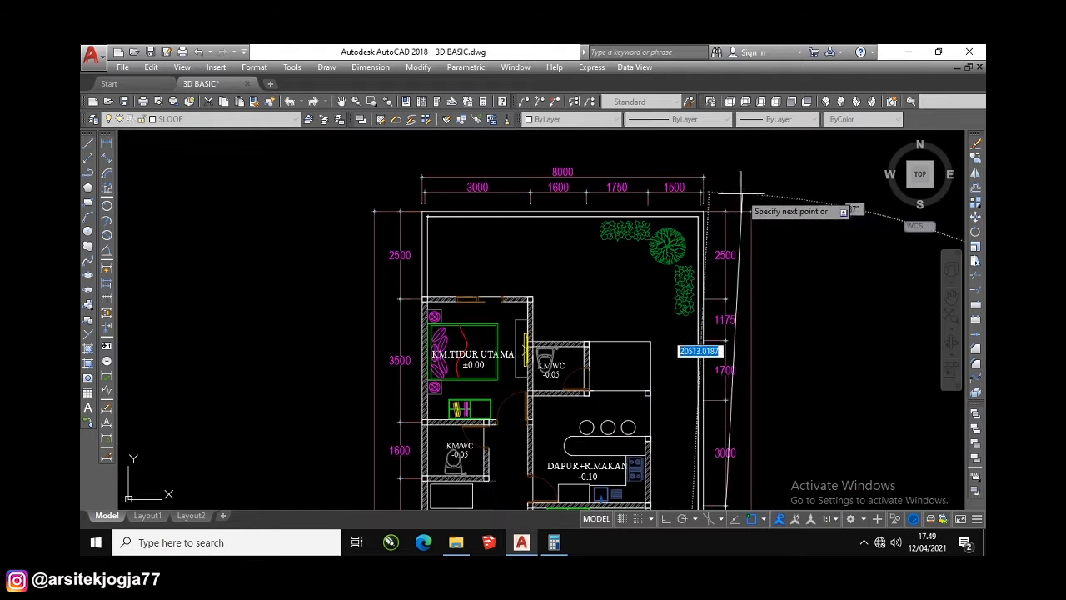
scroll(716, 204, "up", 2)
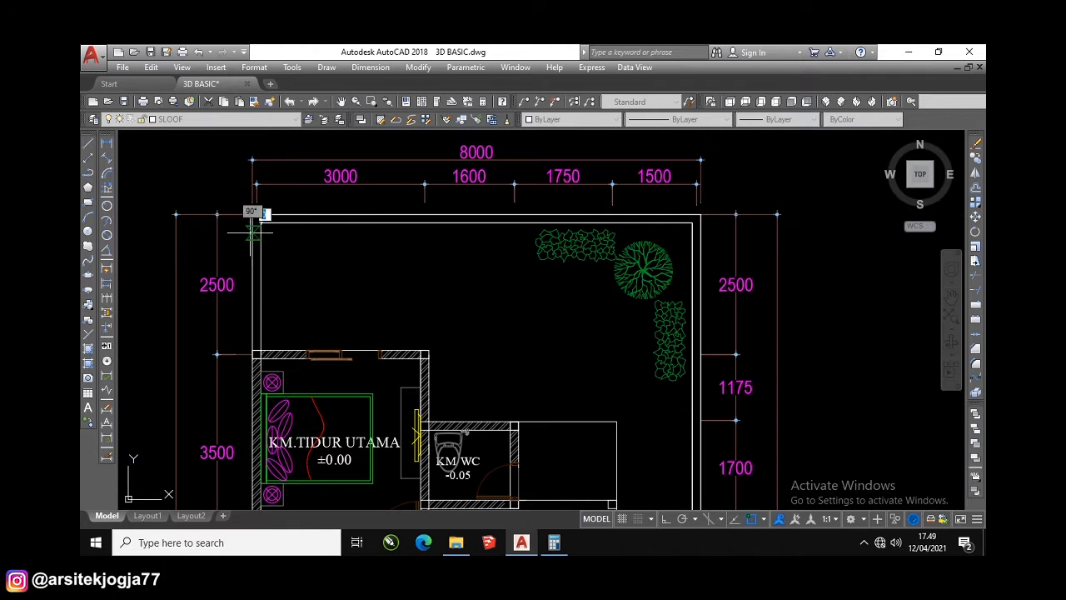
key("Escape")
key("Return")
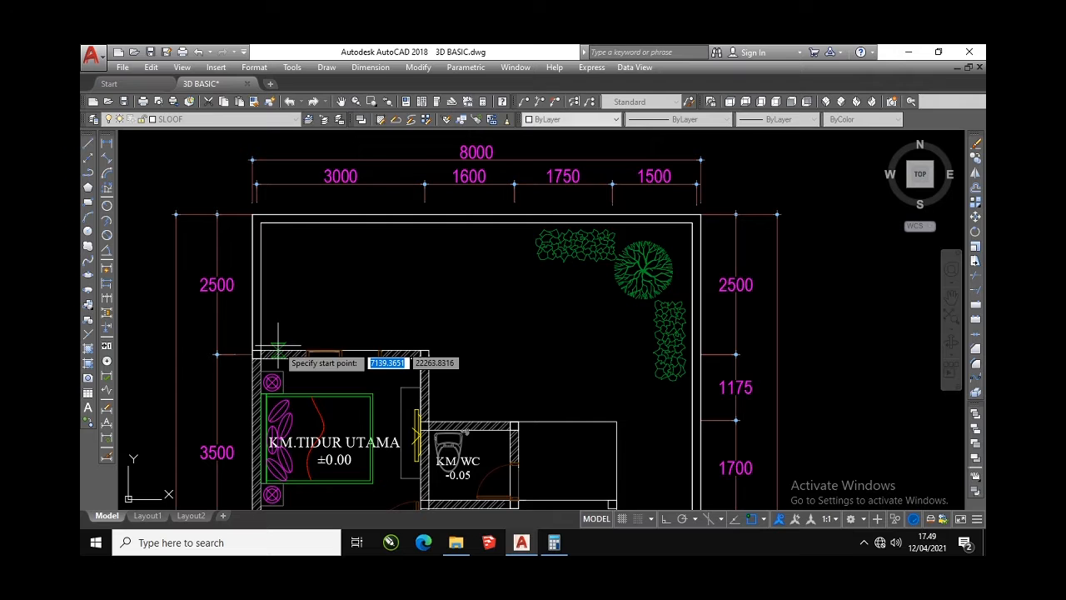
key("Escape")
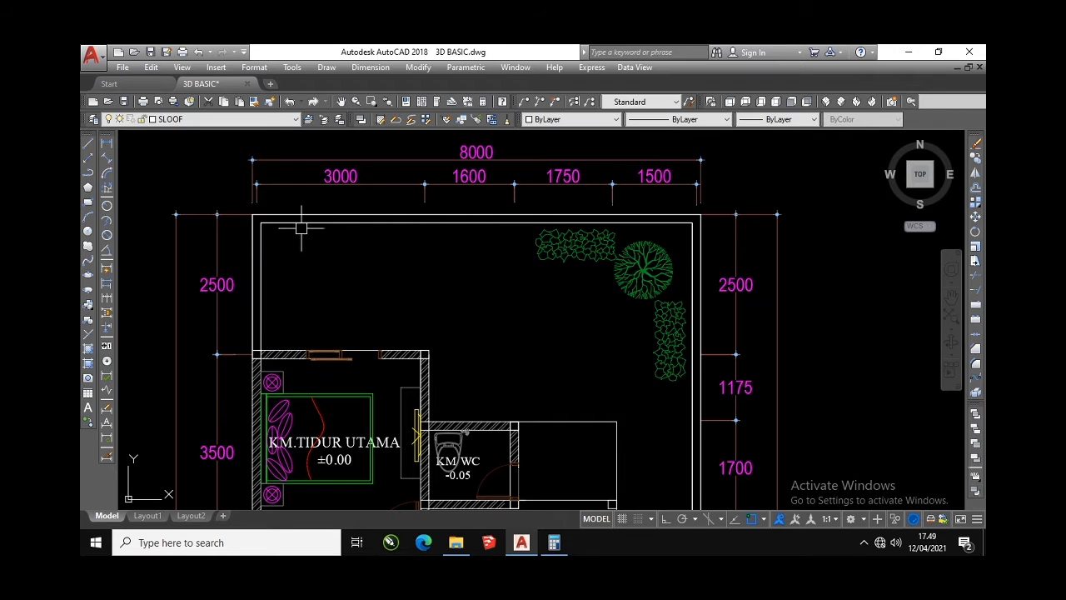
Fillet the side and rear boundary lines together at the inner corner above KM.TIDUR UTAMA
left_click(304, 223)
key("Escape")
type("f")
key("Return")
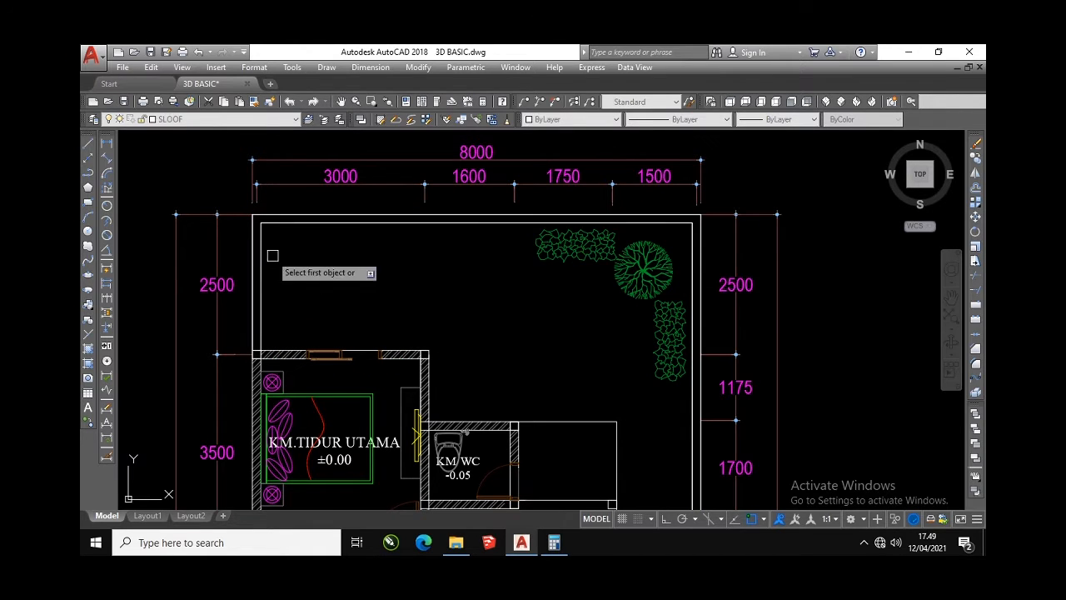
left_click(262, 251)
left_click(288, 222)
scroll(298, 221, "down", 8)
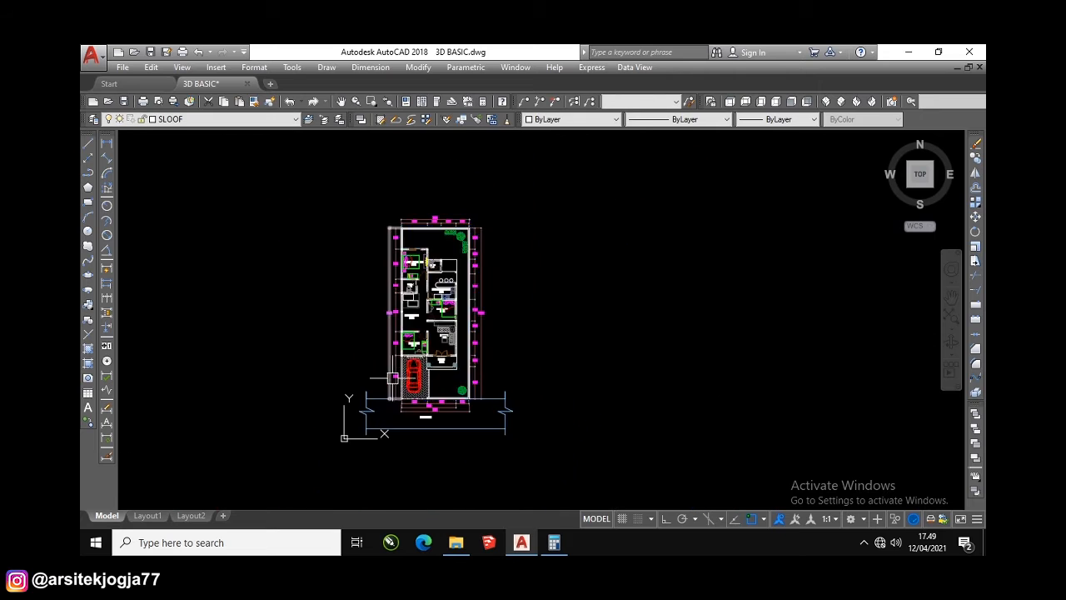
Draw a 5000-long line on the inner face of the carport's side wall, from the house wall to the front boundary
scroll(441, 325, "up", 6)
type("l")
key("Return")
scroll(403, 263, "up", 4)
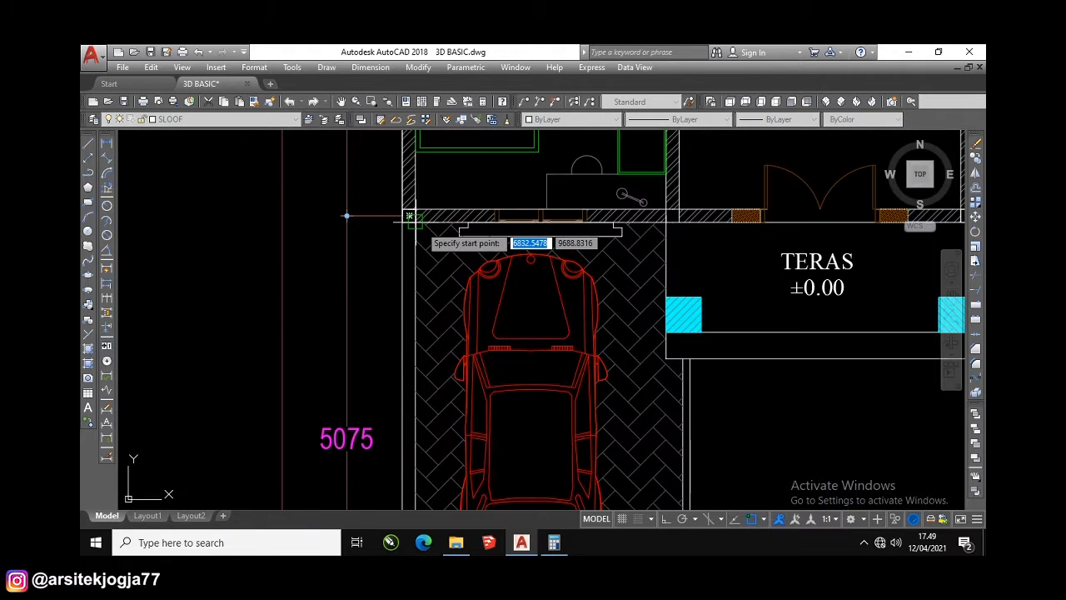
left_click(411, 218)
scroll(415, 260, "down", 6)
scroll(414, 372, "up", 6)
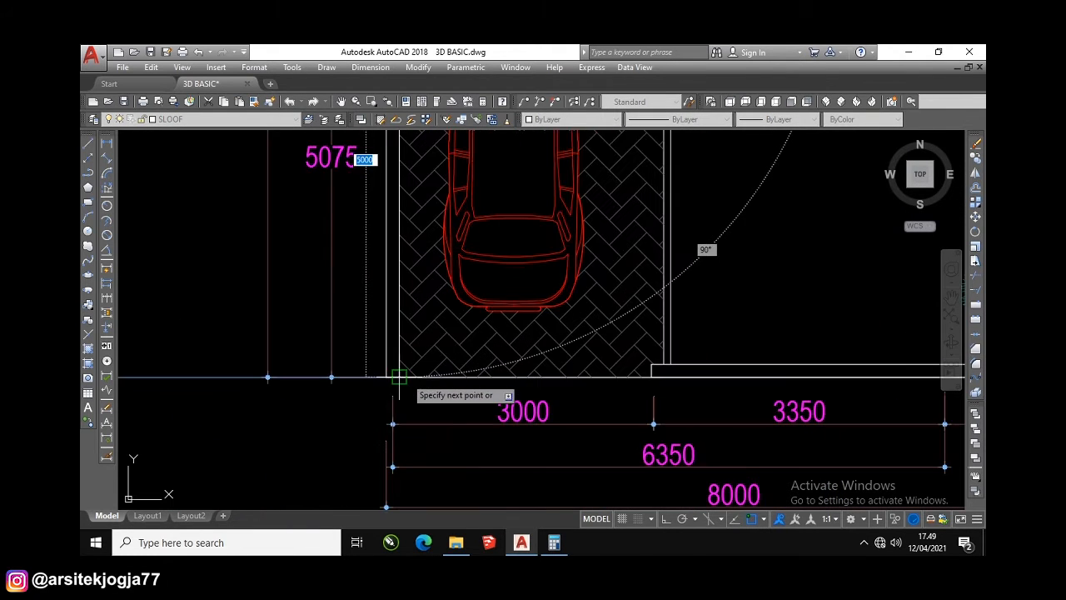
left_click(397, 375)
key("Return")
Draw a matching line along the outer face of the carport's side wall down to the front boundary
scroll(402, 375, "down", 4)
scroll(399, 222, "up", 4)
key("Return")
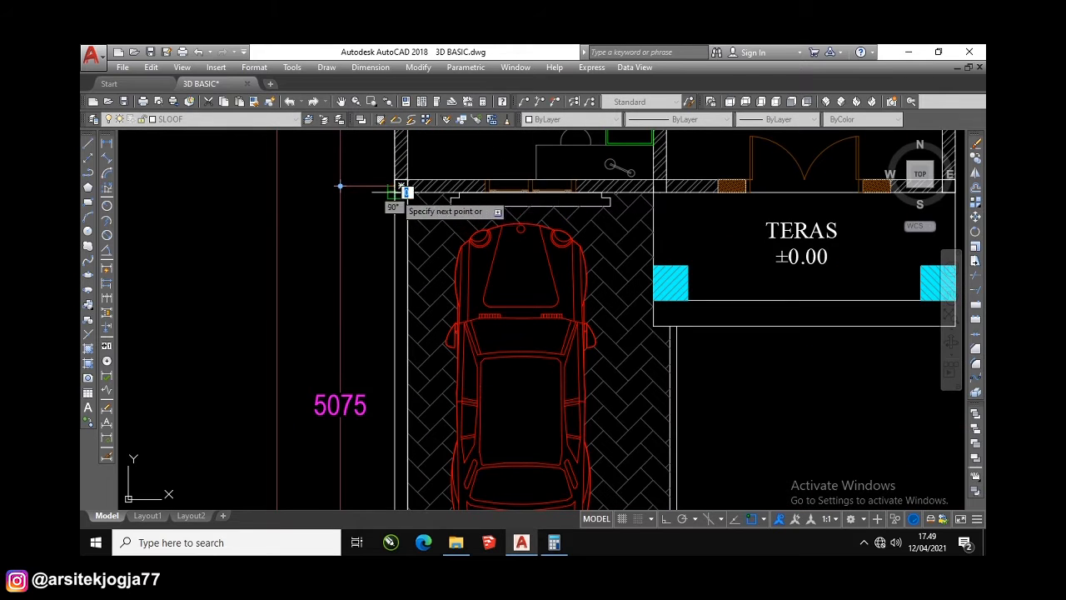
scroll(395, 215, "down", 4)
scroll(396, 376, "up", 2)
left_click(396, 377)
key("Return")
scroll(405, 384, "down", 6)
middle_click_drag(448, 287, 453, 314)
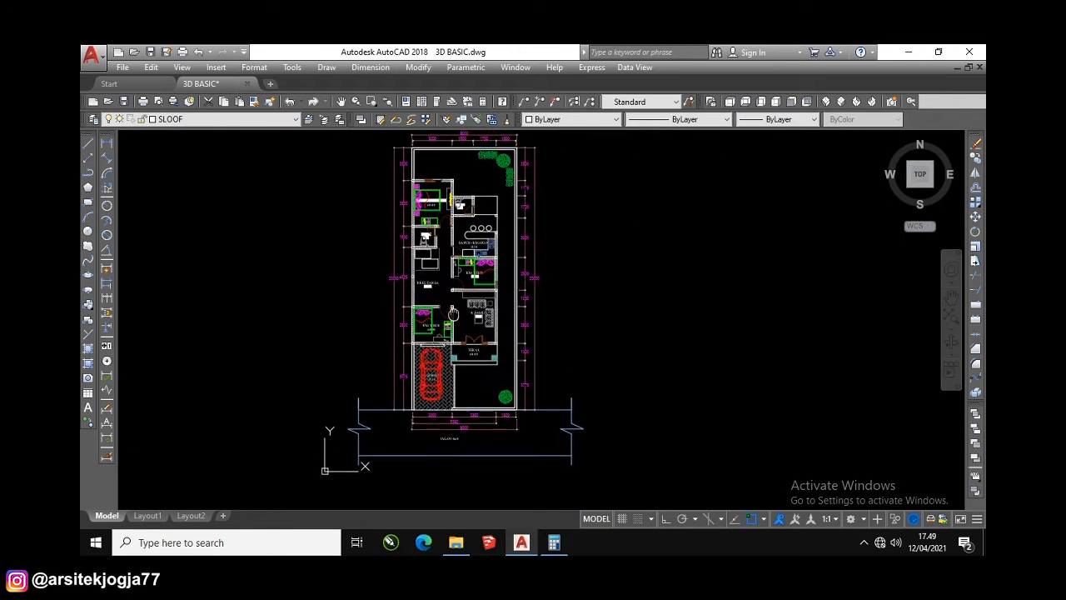
Close the render environment palette and draw a 2850 by 3350 rectangle along the inner wall faces of KM.TIDUR UTAMA
scroll(441, 201, "up", 6)
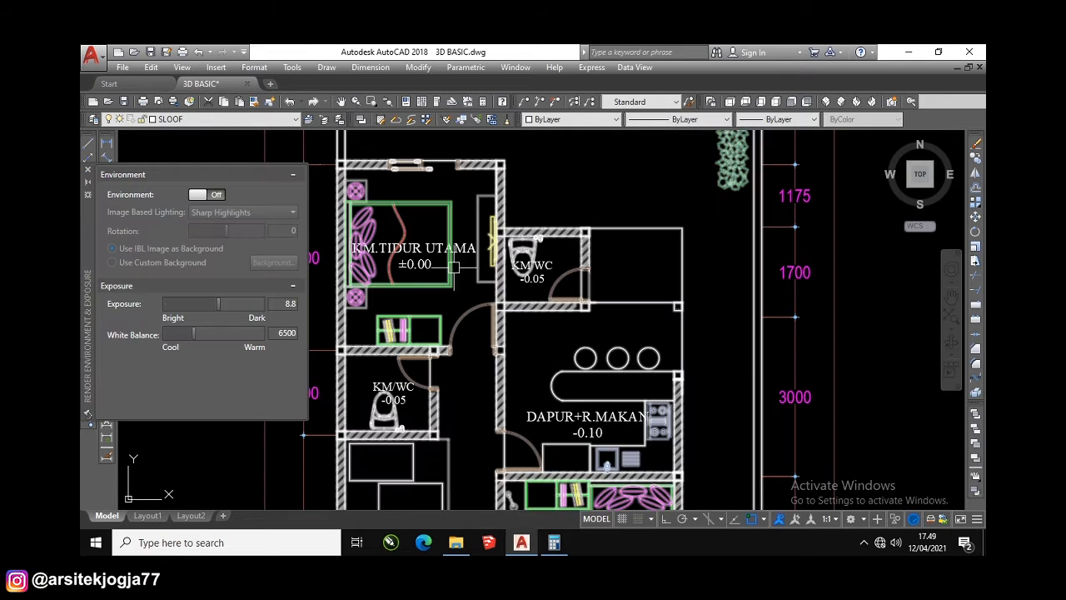
left_click(88, 172)
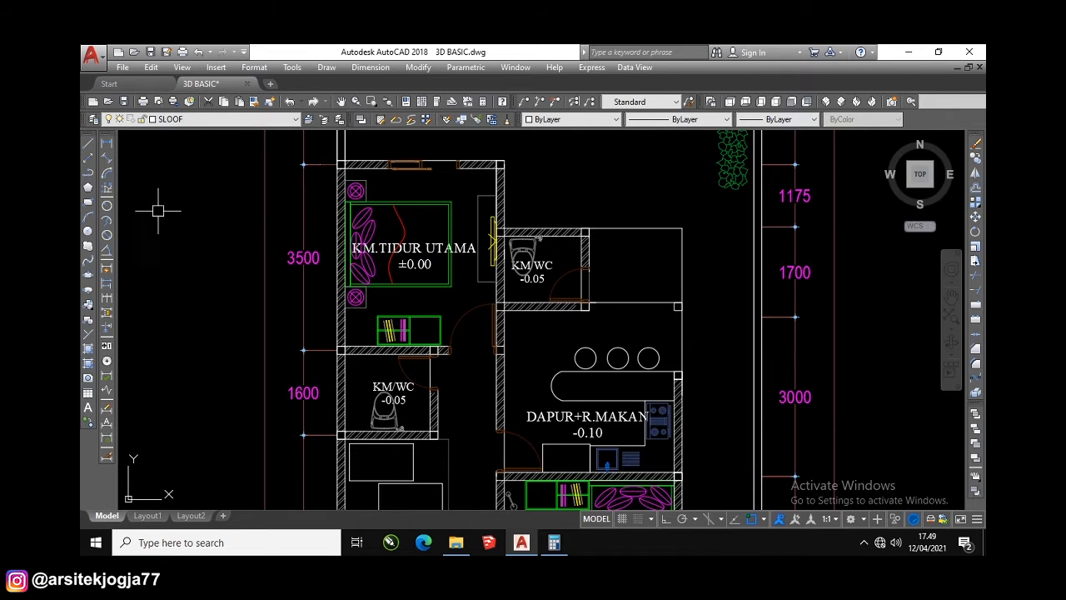
key("Return")
scroll(344, 165, "up", 6)
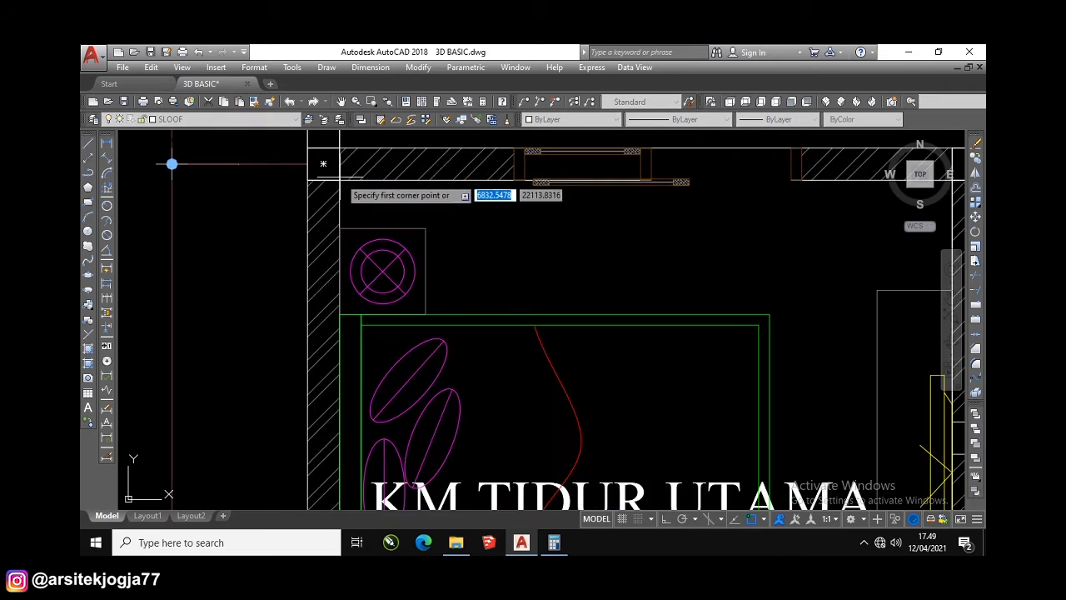
left_click(339, 180)
scroll(349, 166, "down", 10)
scroll(404, 229, "up", 8)
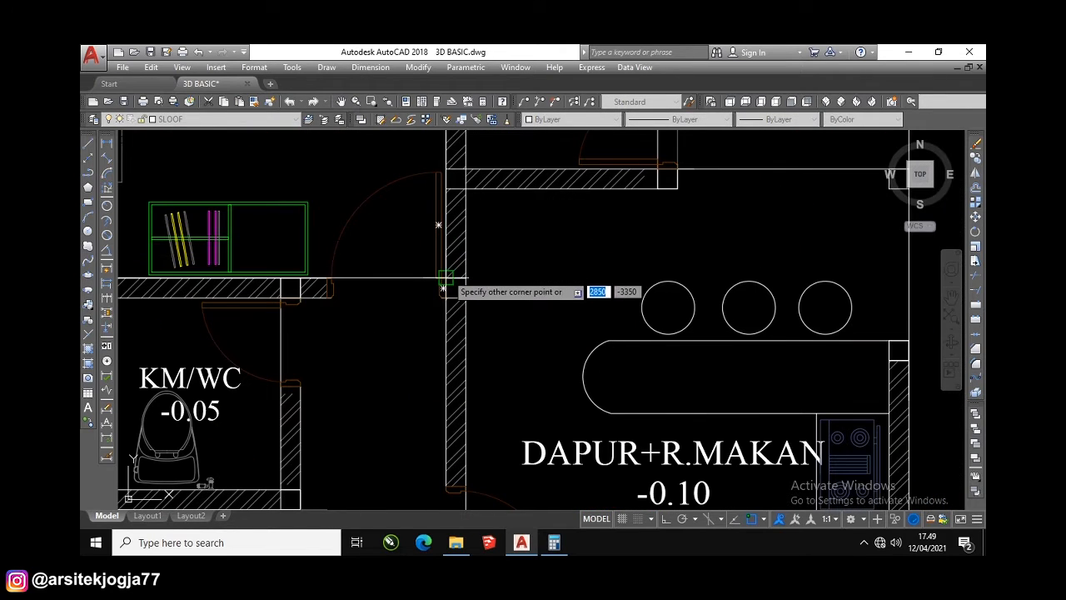
left_click(445, 275)
Draw a rectangle along the inner wall faces of the KM/WC directly below KM.TIDUR UTAMA
key("Return")
scroll(436, 269, "down", 4)
scroll(314, 283, "up", 2)
scroll(313, 284, "up", 2)
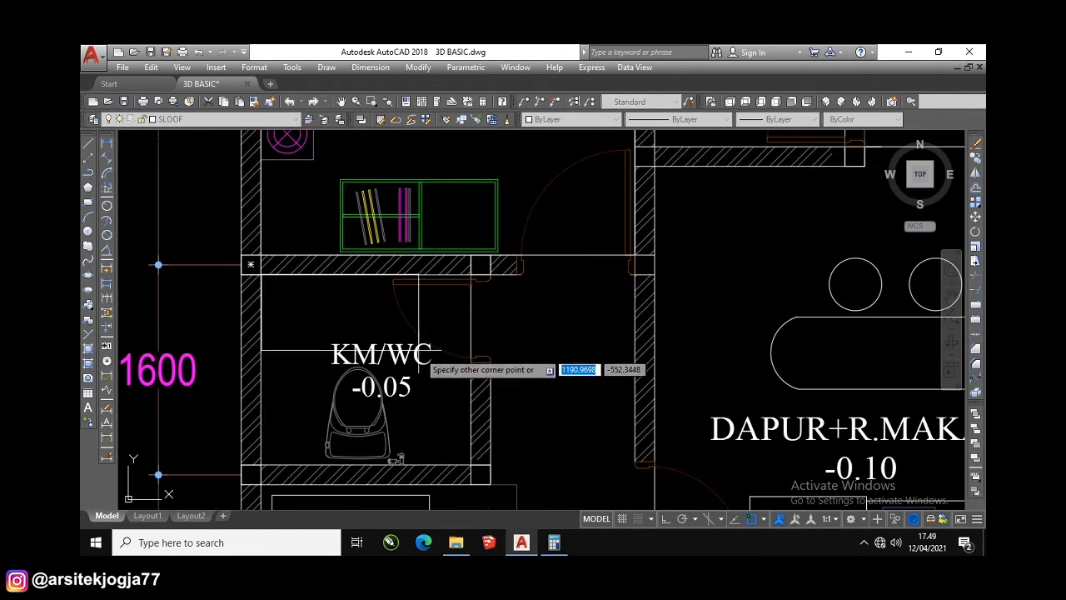
scroll(471, 392, "down", 4)
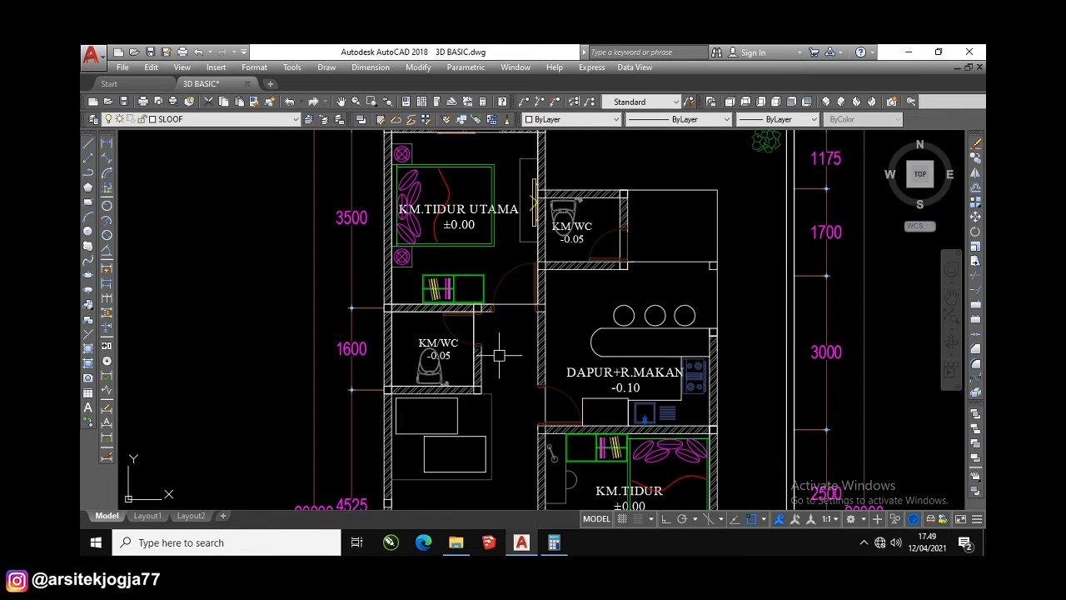
Draw a rectangle along the inner wall faces of the KM/WC above the DAPUR+R.MAKAN room
middle_click_drag(499, 355, 451, 315)
scroll(505, 155, "up", 5)
left_click(486, 153)
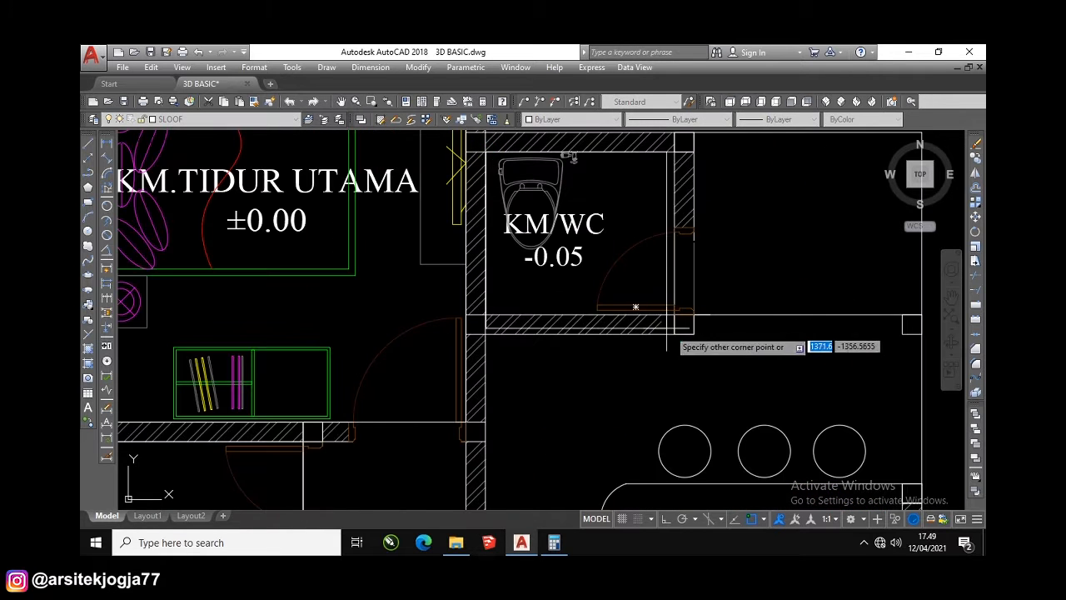
scroll(637, 300, "down", 4)
scroll(647, 281, "up", 3)
middle_click_drag(648, 280, 527, 281)
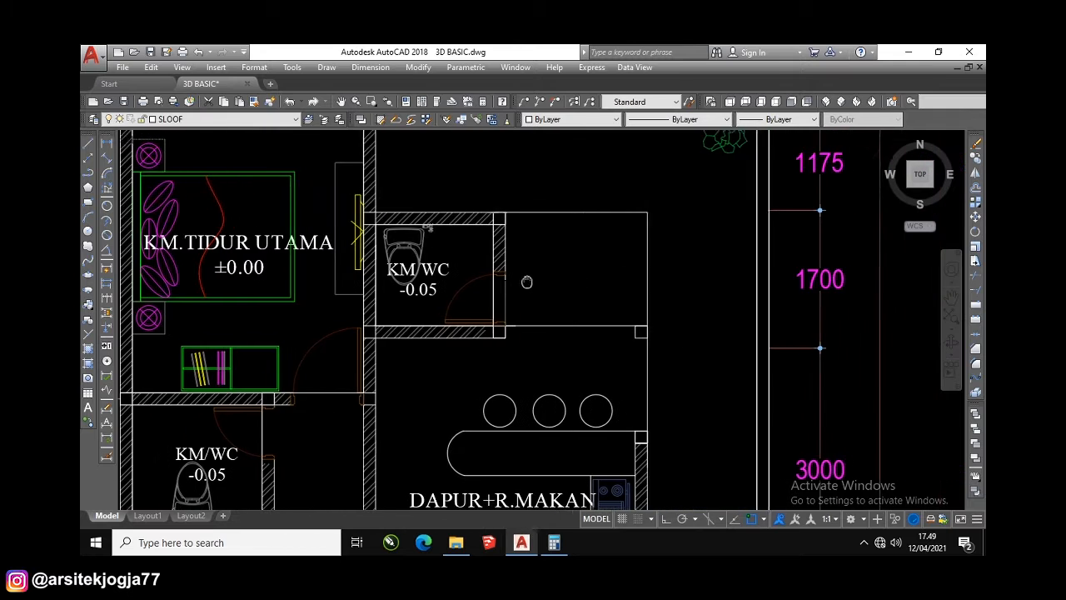
scroll(526, 281, "down", 2)
scroll(517, 269, "up", 2)
scroll(516, 269, "down", 2)
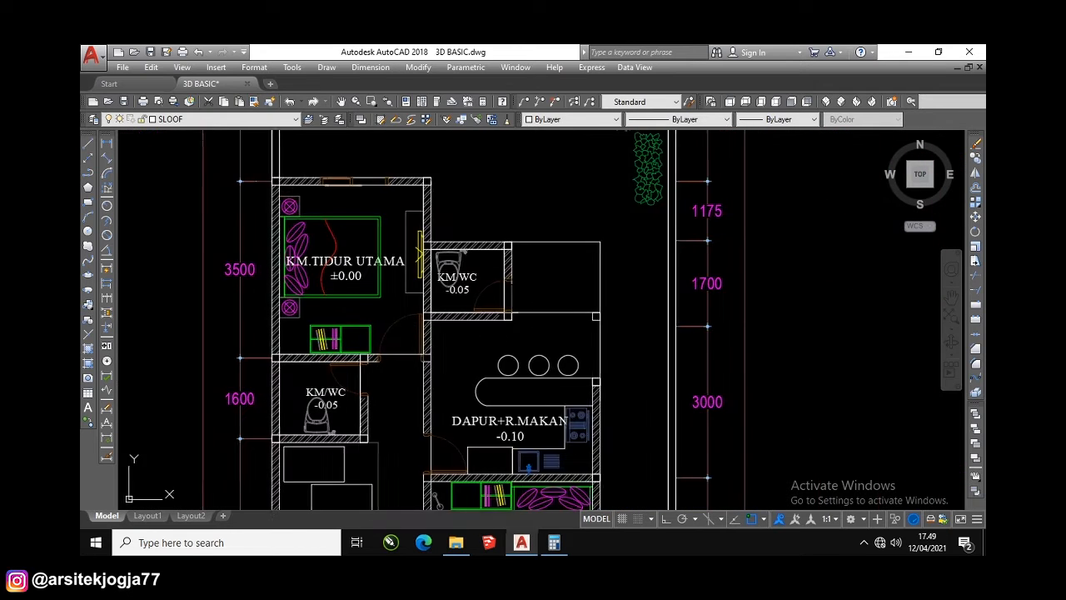
Draw a closed polyline along the inner wall faces of the DAPUR+R.MAKAN room
middle_click_drag(451, 332, 480, 284)
key("Return")
scroll(482, 279, "up", 4)
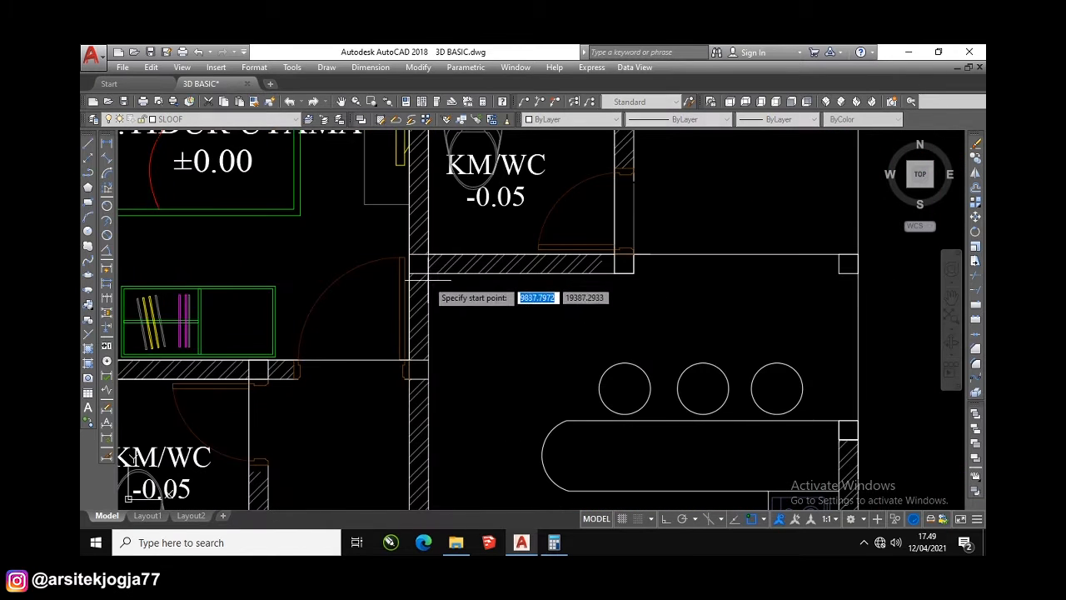
left_click(427, 272)
scroll(587, 284, "down", 4)
scroll(595, 268, "up", 2)
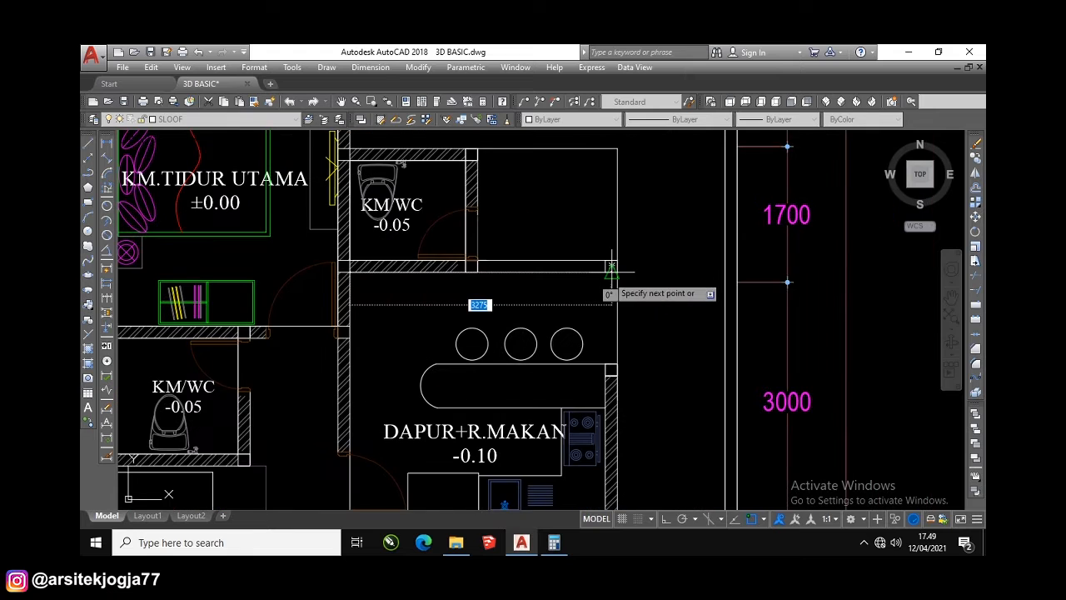
left_click(611, 269)
scroll(612, 304, "down", 5)
scroll(613, 379, "up", 5)
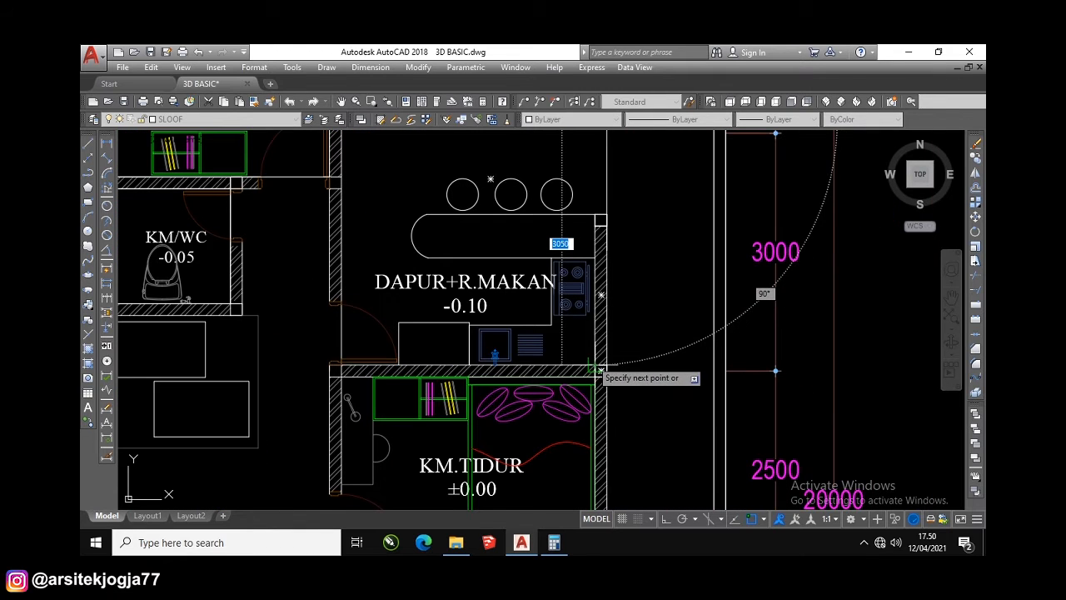
left_click(600, 369)
scroll(350, 371, "up", 5)
scroll(341, 383, "down", 3)
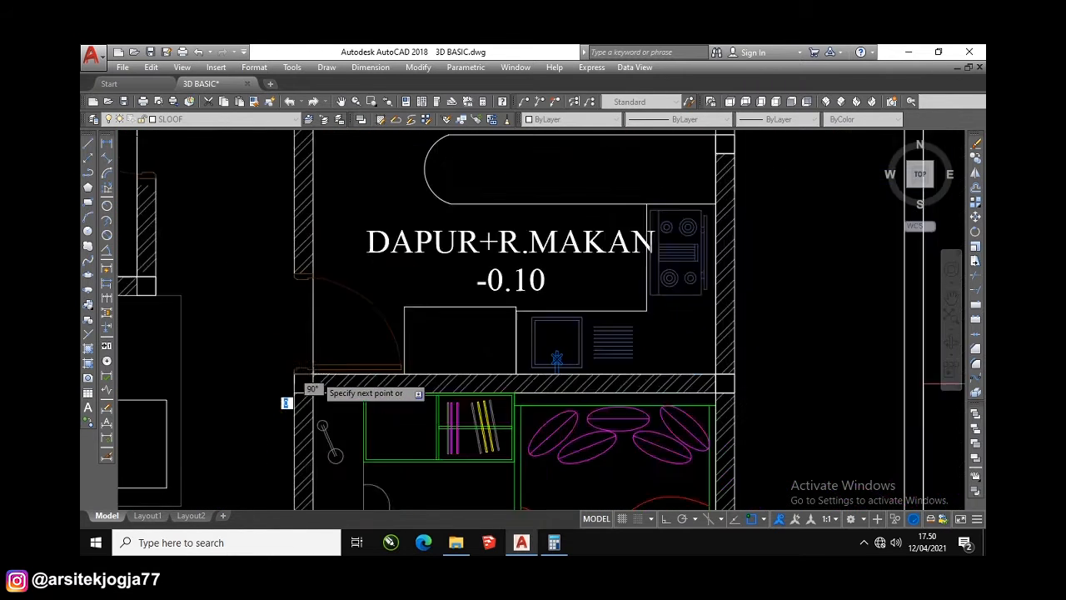
scroll(313, 375, "down", 4)
scroll(313, 225, "up", 4)
left_click(302, 217)
scroll(360, 222, "down", 6)
key("Return")
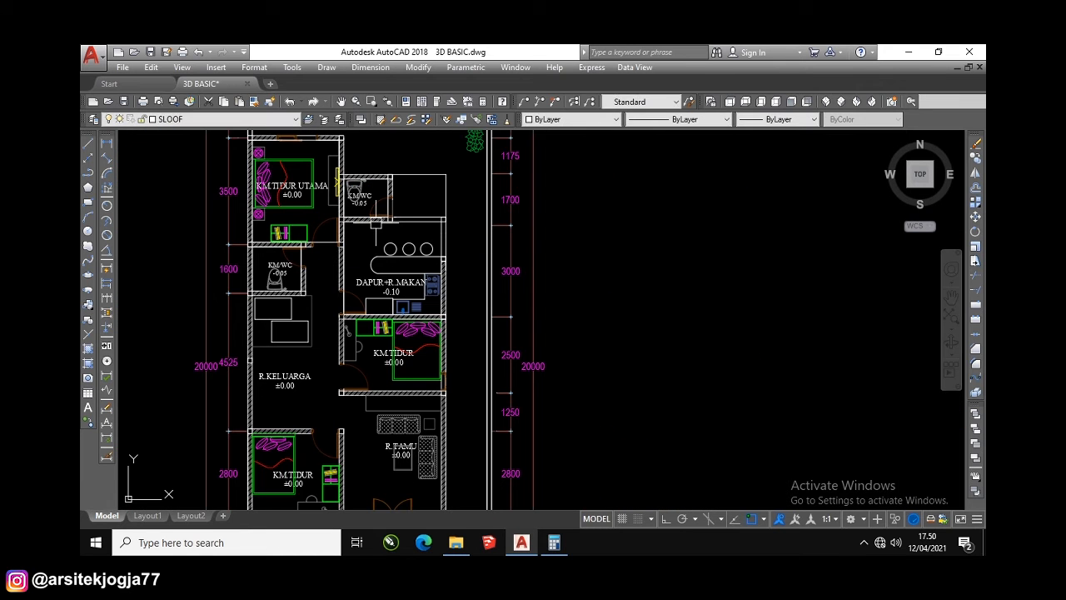
Start a polyline at the corridor below KM.TIDUR UTAMA and trace the wall faces past the middle KM.TIDUR and around R.TAMU to the TERAS wall
scroll(307, 258, "up", 2)
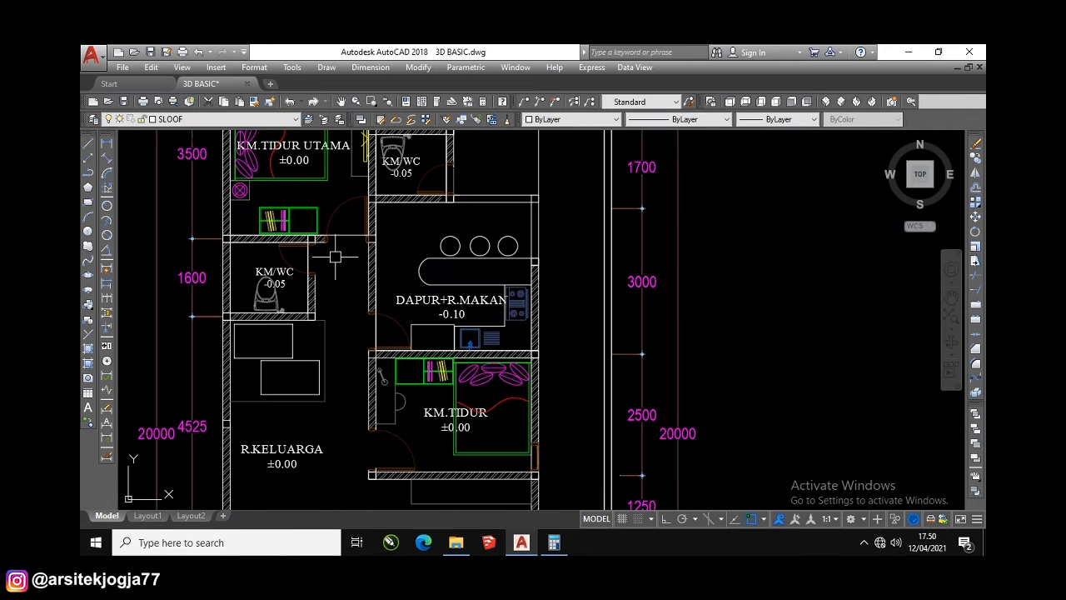
scroll(320, 243, "up", 4)
key("Return")
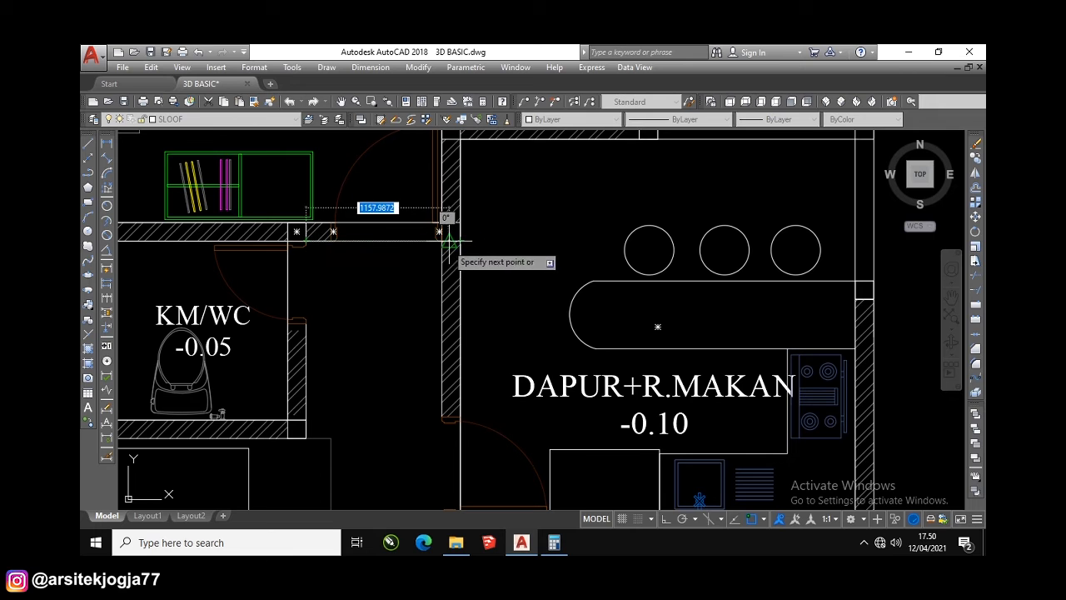
scroll(439, 243, "down", 5)
scroll(444, 388, "up", 3)
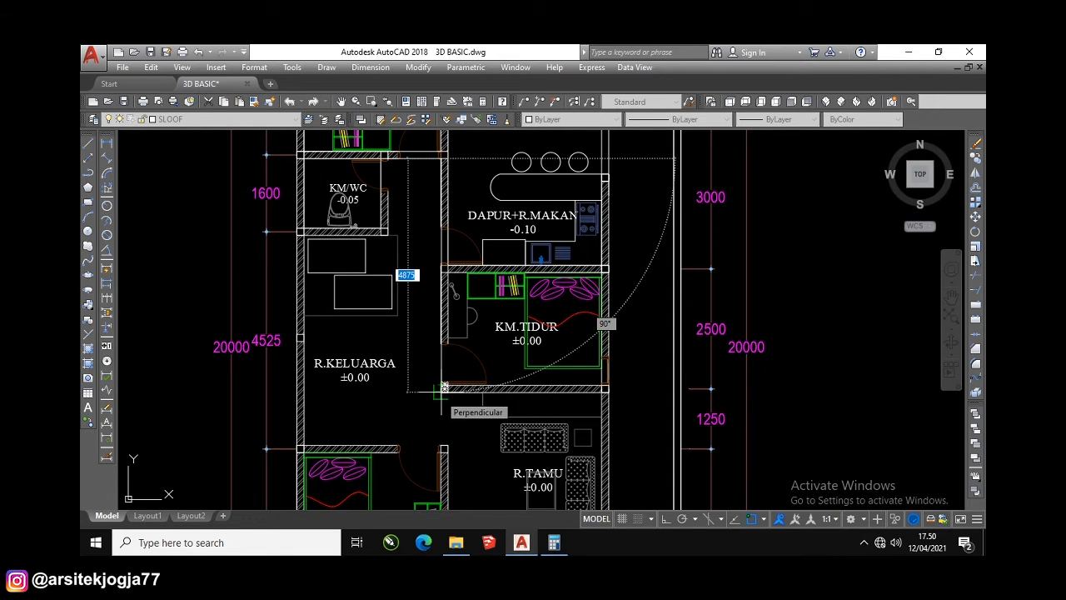
left_click(444, 387)
scroll(654, 291, "up", 4)
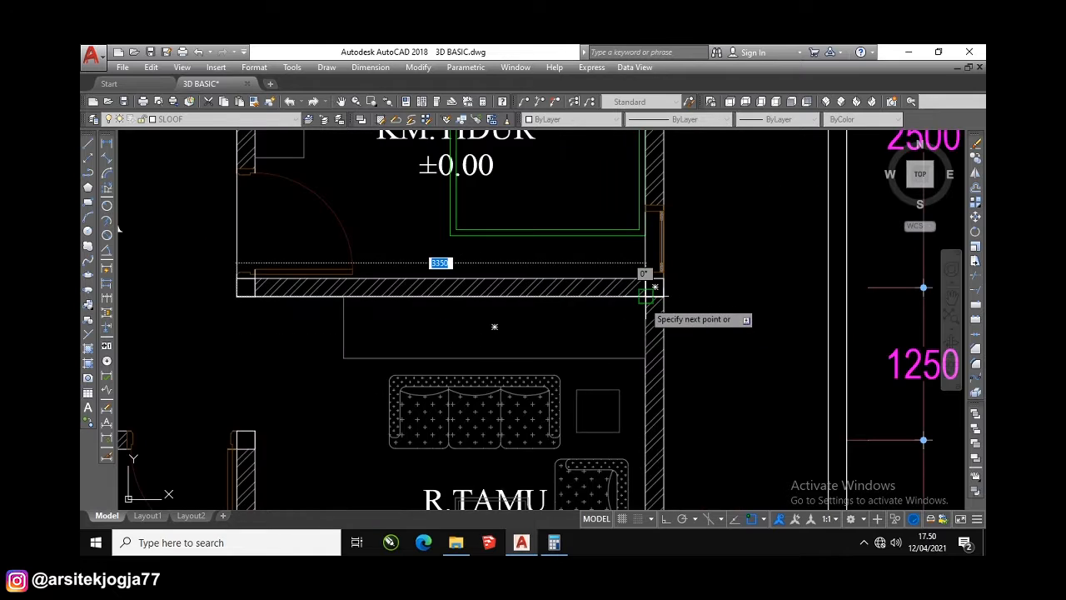
scroll(655, 287, "down", 4)
scroll(643, 350, "up", 5)
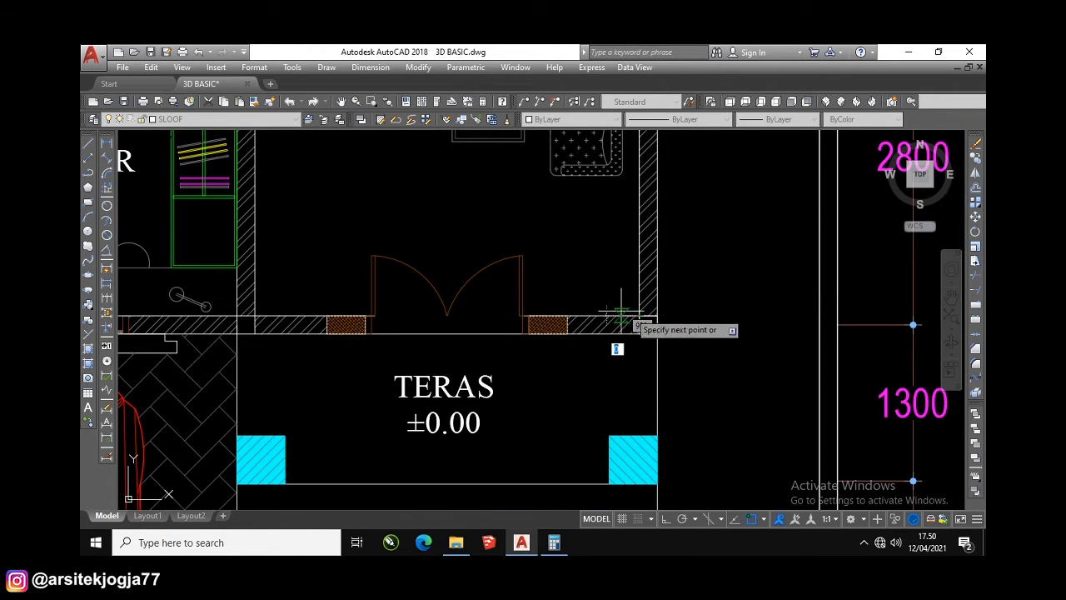
Continue the polyline around the front KM.TIDUR, up R.KELUARGA's side wall and around the KM/WC, and close it
scroll(284, 312, "down", 5)
scroll(302, 224, "up", 3)
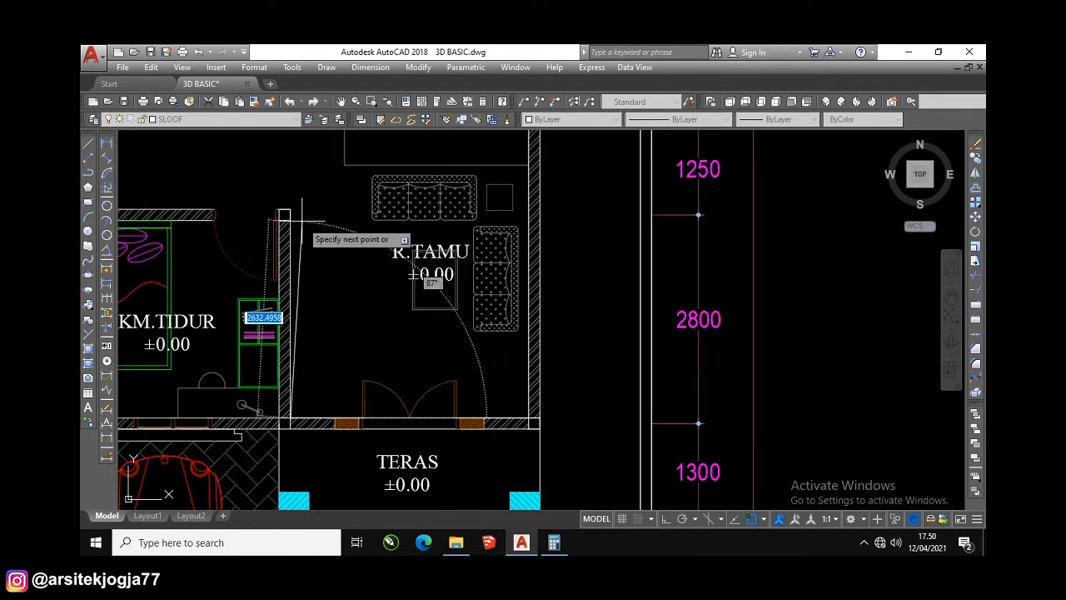
left_click(291, 210)
middle_click_drag(291, 210, 603, 289)
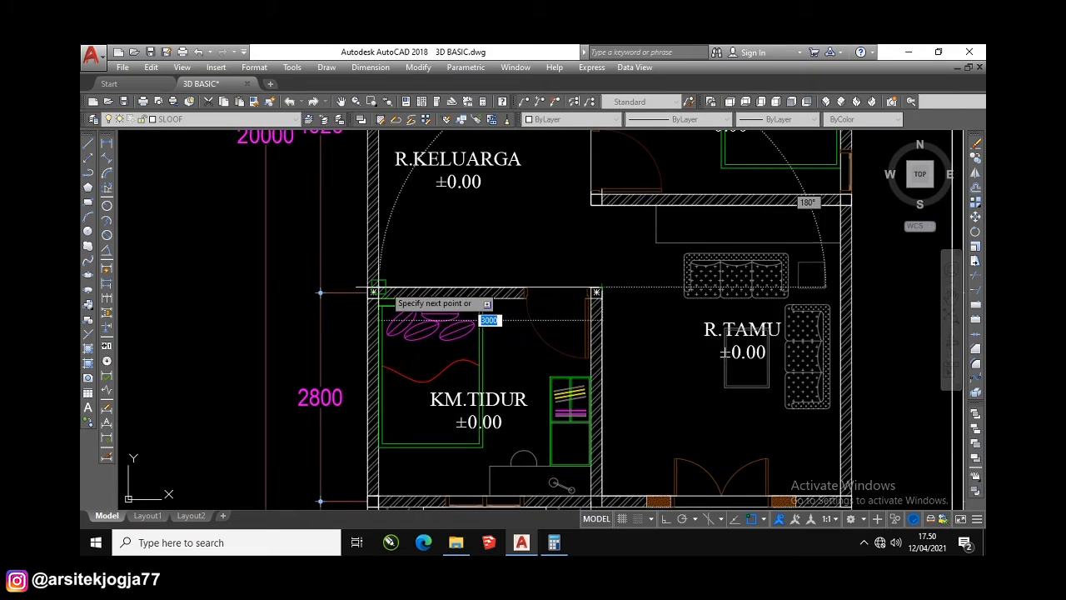
scroll(375, 290, "down", 4)
scroll(377, 205, "up", 7)
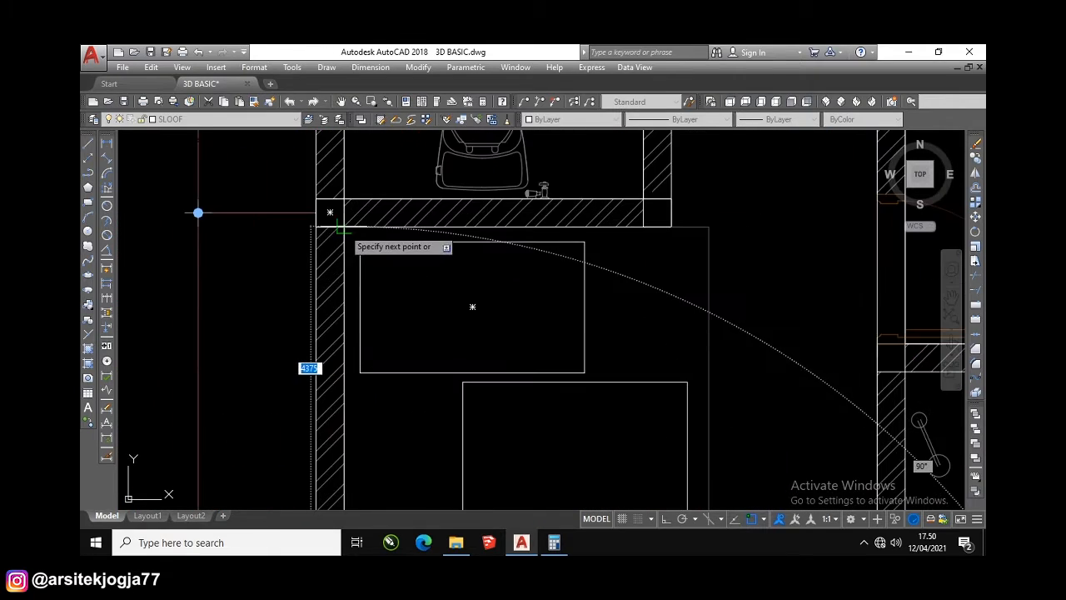
scroll(338, 226, "down", 5)
scroll(450, 259, "up", 5)
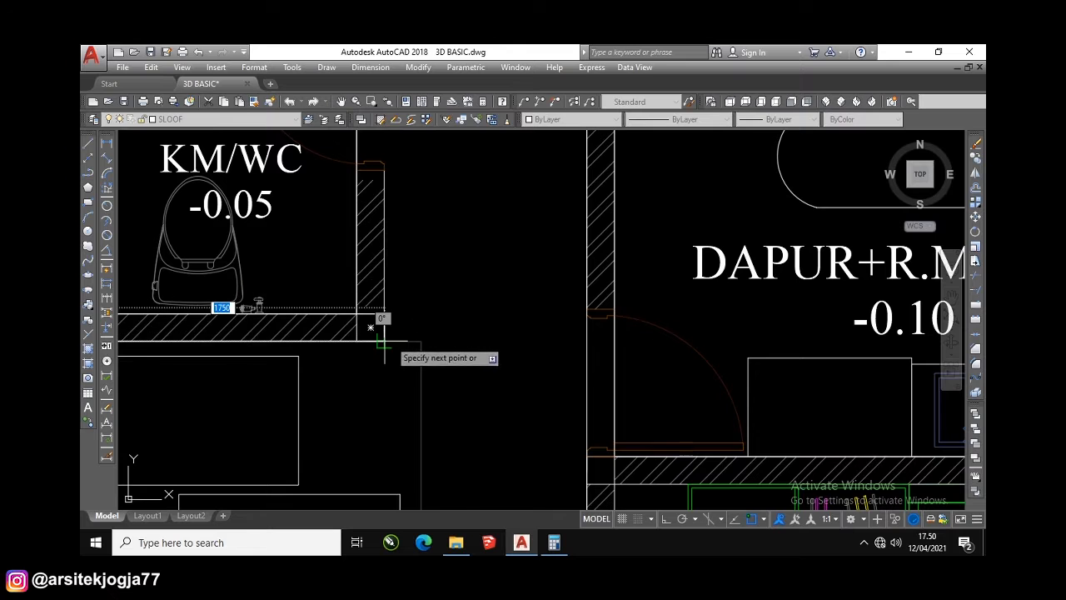
scroll(382, 342, "down", 3)
scroll(359, 316, "up", 1)
right_click(405, 254)
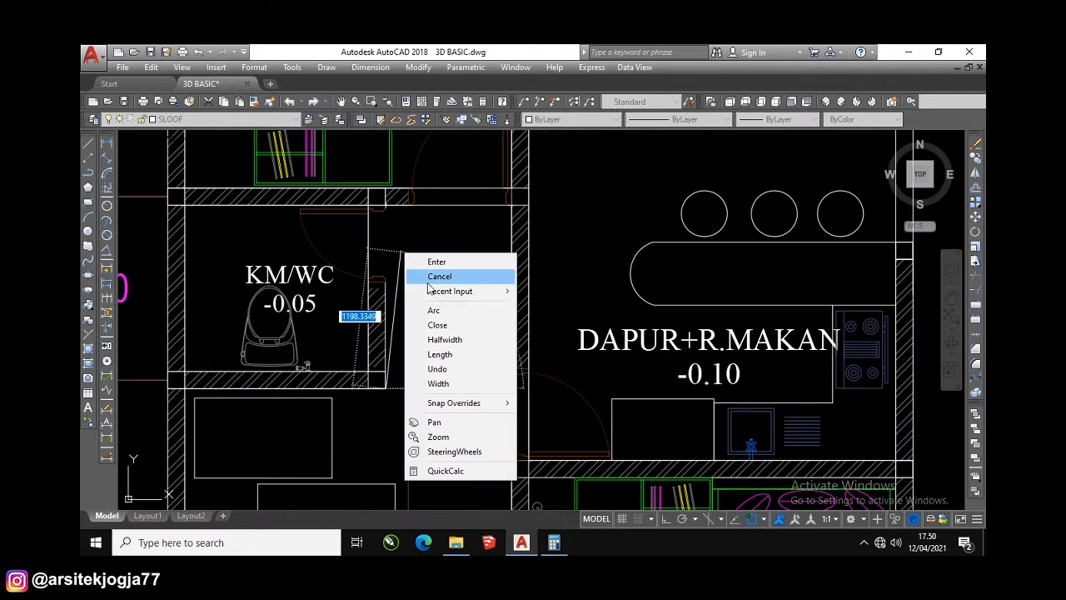
left_click(437, 325)
scroll(412, 258, "down", 3)
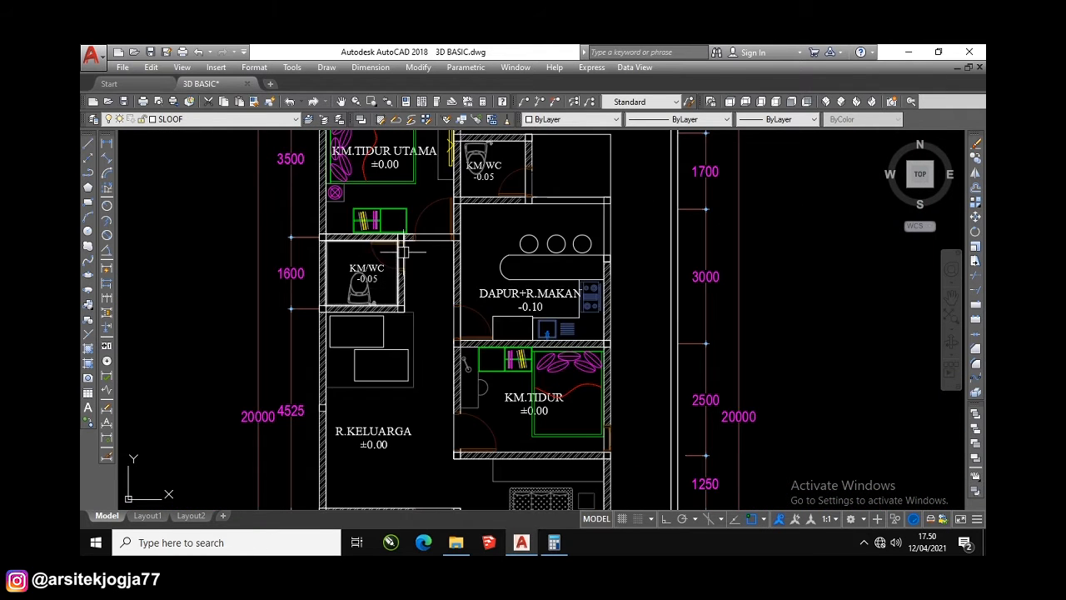
Draw a rectangle between opposite inner wall corners of the KM/WC above R.KELUARGA
scroll(403, 249, "up", 4)
key("Return")
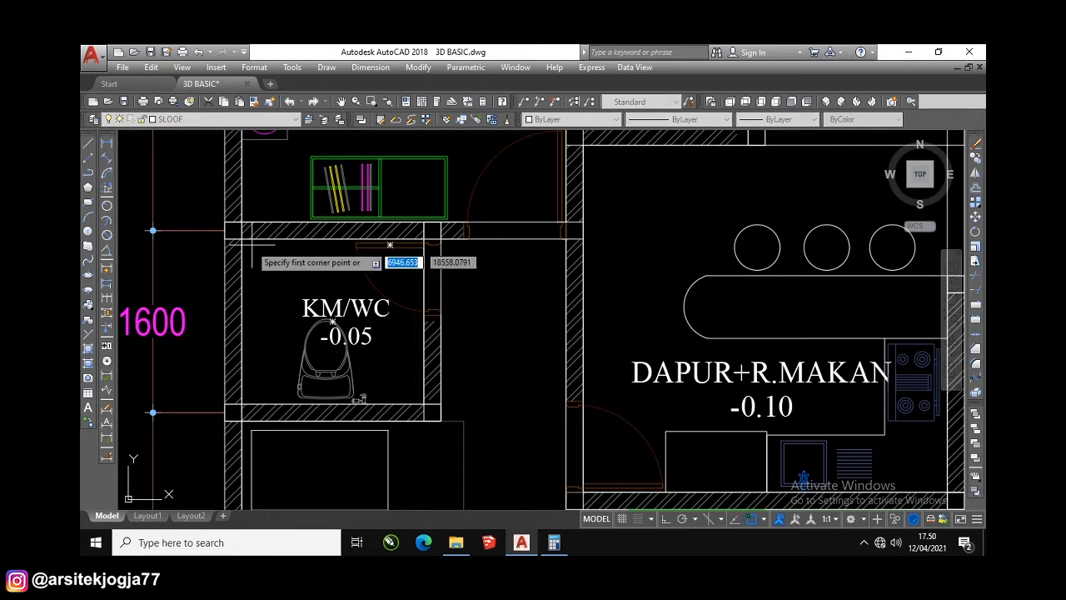
left_click(424, 404)
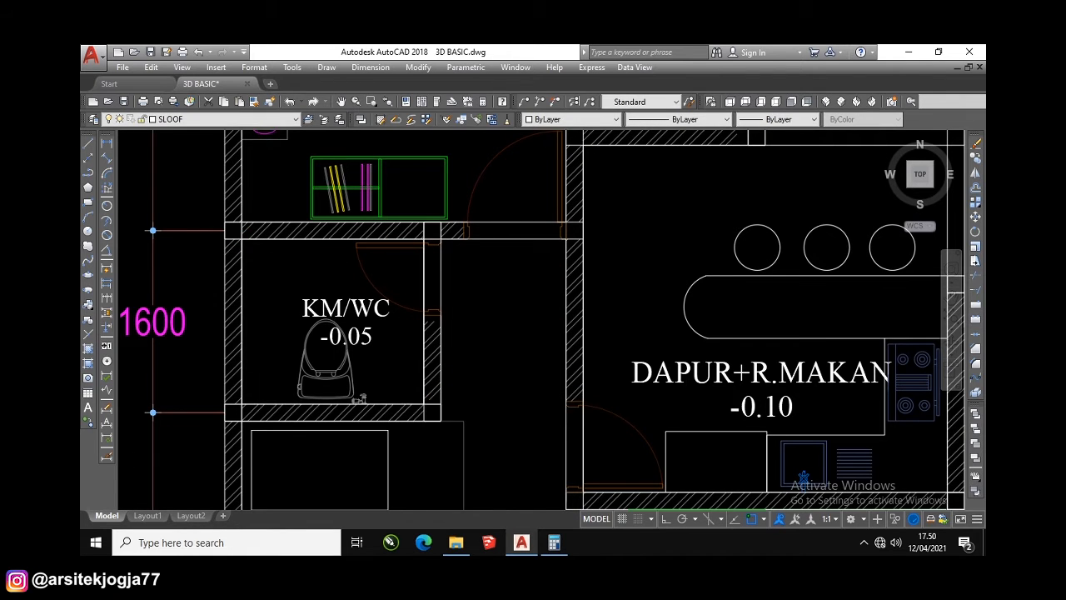
Draw a rectangle along the inner wall faces of the KM.TIDUR between DAPUR+R.MAKAN and R.TAMU
scroll(523, 426, "down", 4)
middle_click_drag(567, 462, 478, 317)
scroll(480, 315, "up", 2)
key("space")
left_click(437, 297)
scroll(508, 288, "down", 4)
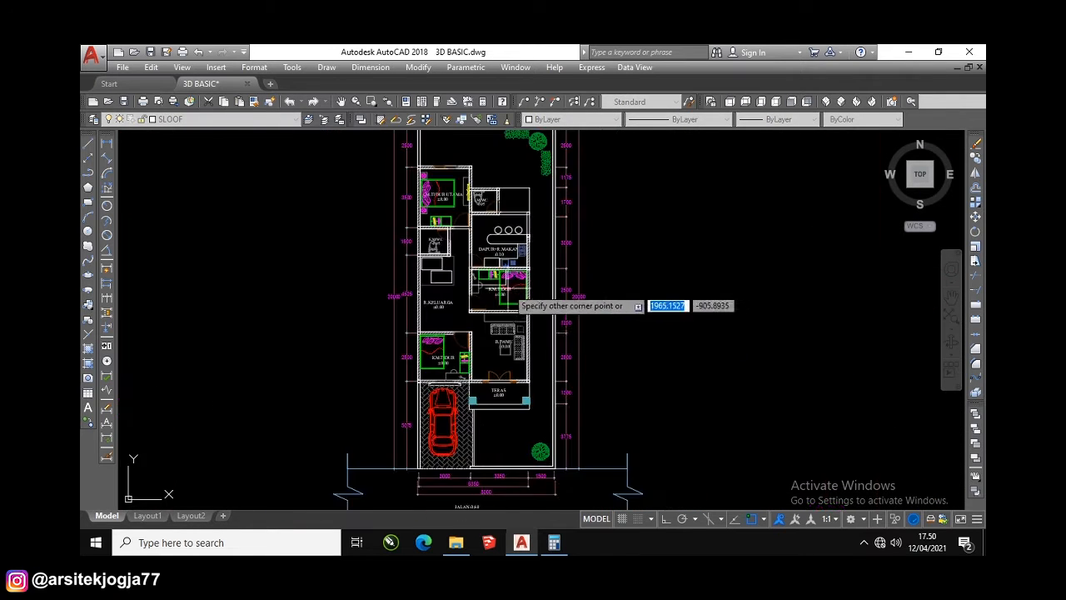
scroll(547, 322, "up", 4)
left_click(546, 323)
scroll(546, 322, "down", 4)
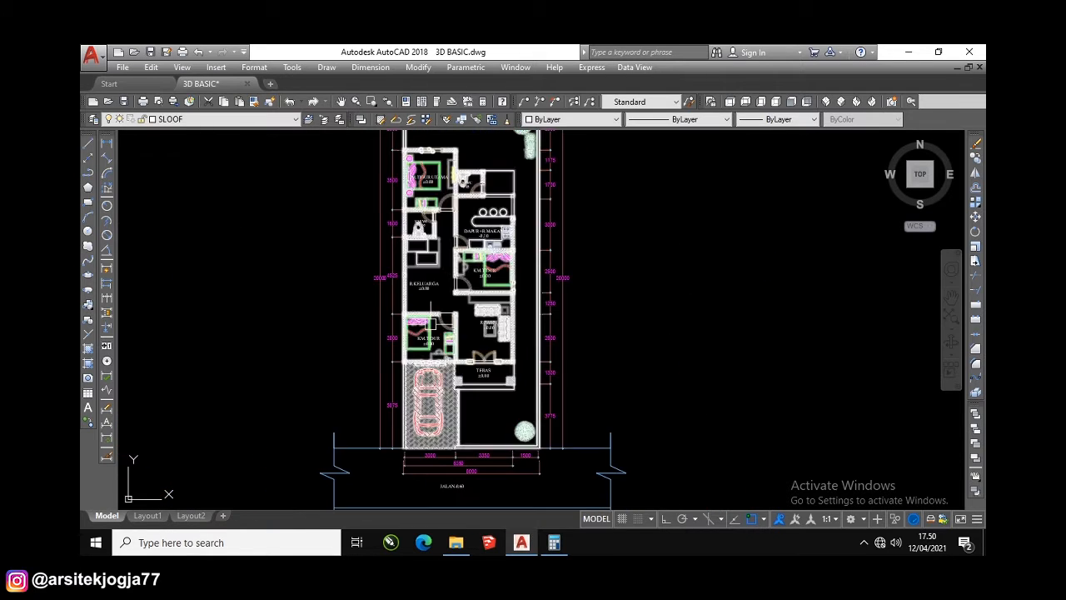
Draw a rectangle along the inner wall faces of the KM.TIDUR behind the carport
scroll(453, 338, "up", 4)
key("space")
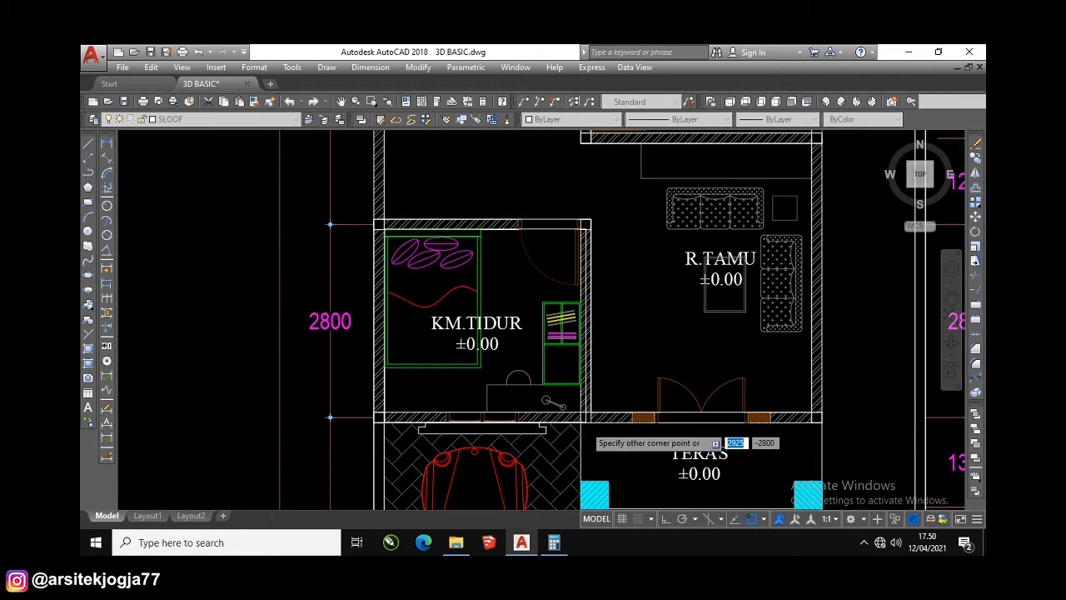
scroll(585, 424, "up", 2)
left_click(574, 404)
scroll(542, 334, "down", 6)
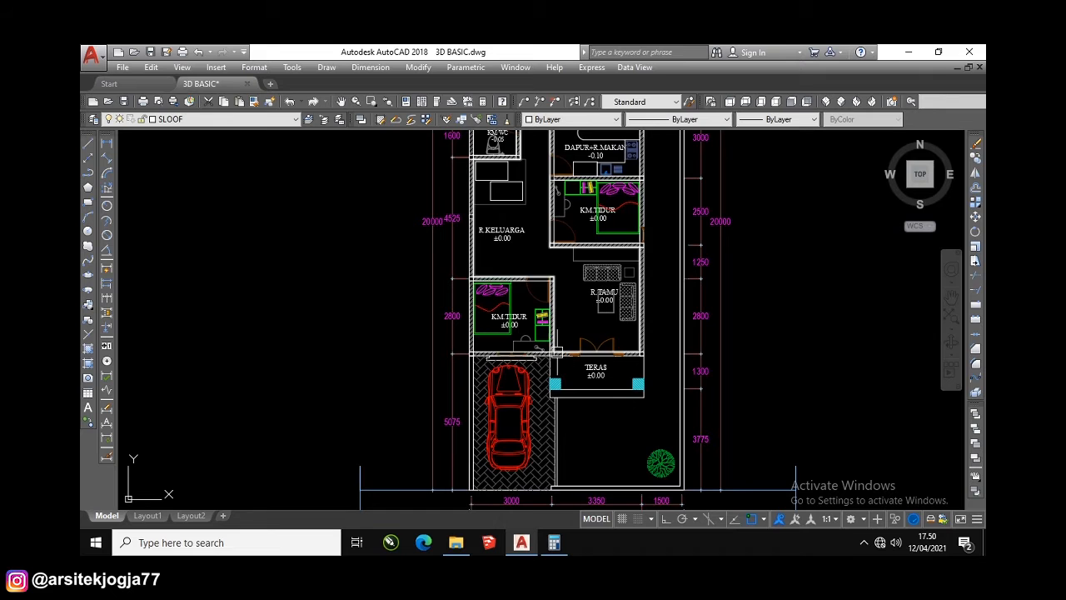
Start a polyline at the TERAS's carport-side front corner and trace the house's outer wall faces behind the carport and up to KM.TIDUR UTAMA's outer rear corner
scroll(621, 373, "up", 4)
type("PL")
key("space")
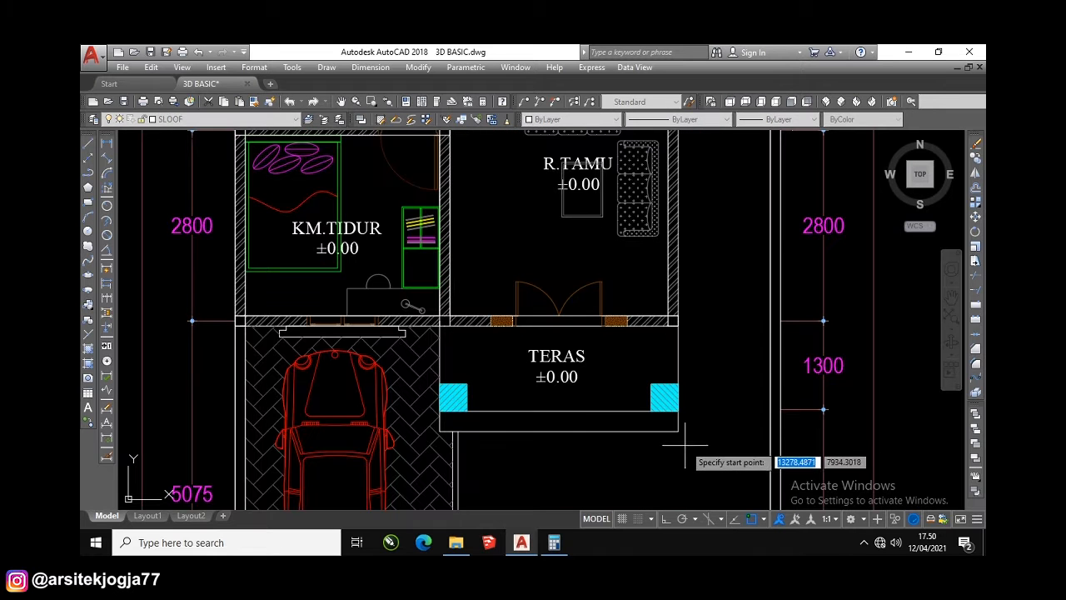
left_click(440, 409)
left_click(439, 326)
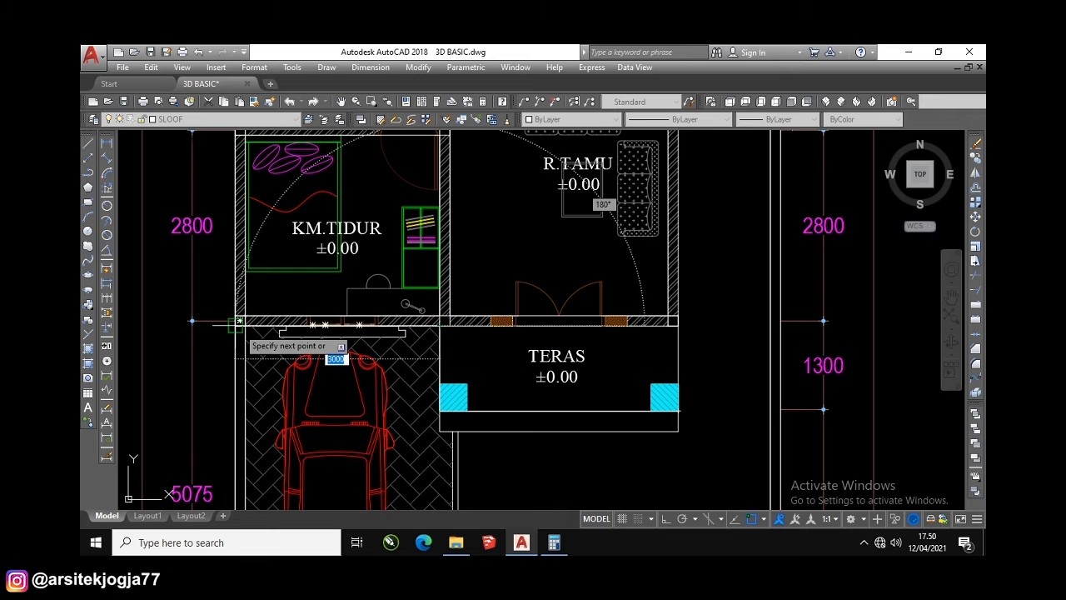
left_click(236, 325)
scroll(250, 354, "down", 5)
scroll(256, 164, "up", 5)
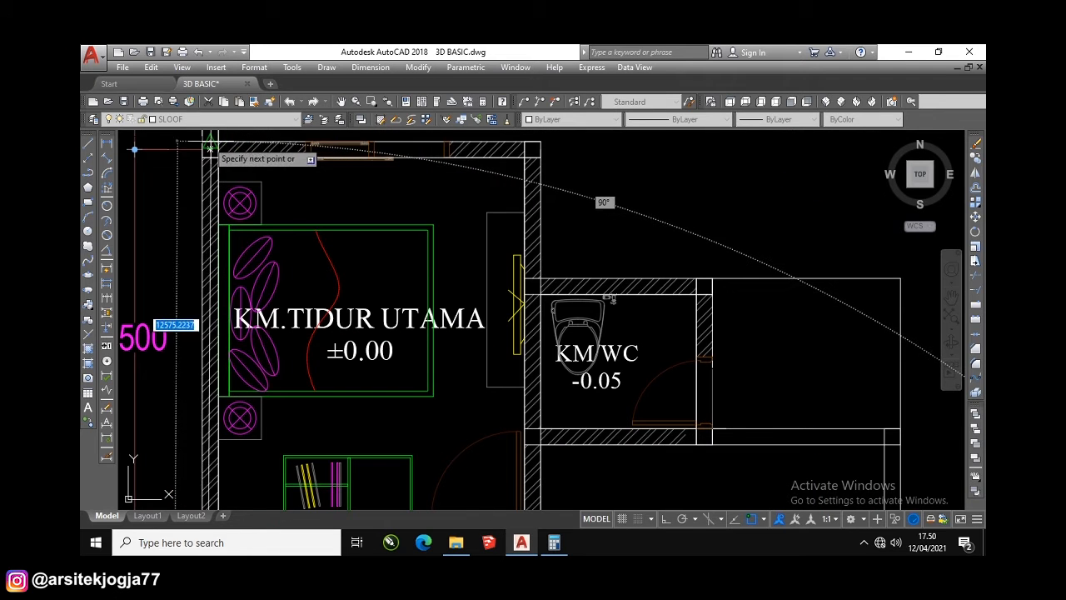
Continue the outer polyline across the rear of KM.TIDUR UTAMA and around the outside of the adjoining KM/WC
middle_click_drag(385, 219, 385, 250)
left_click(540, 173)
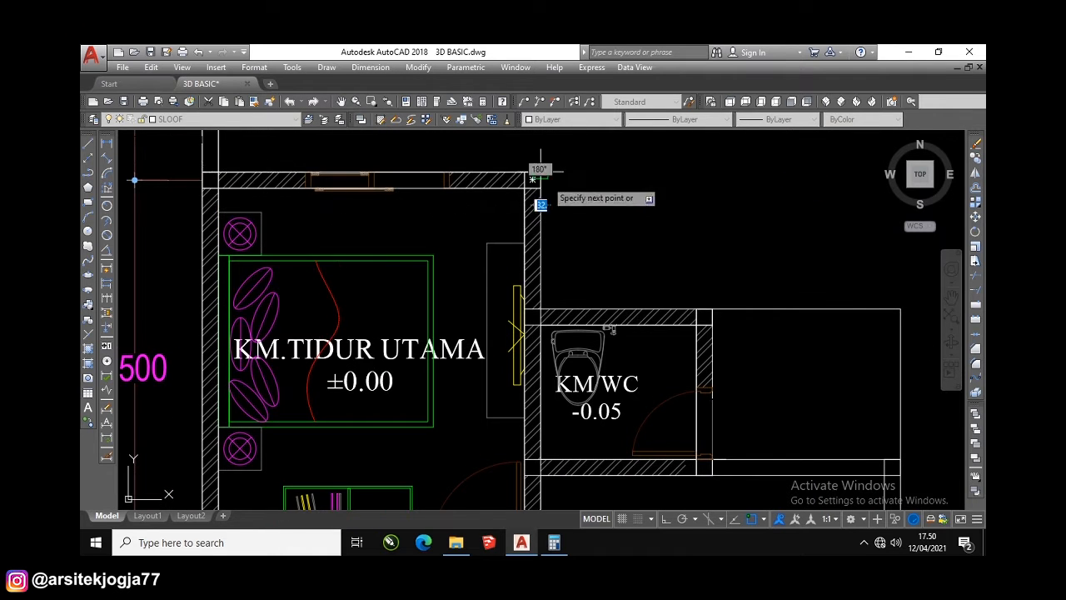
left_click(540, 309)
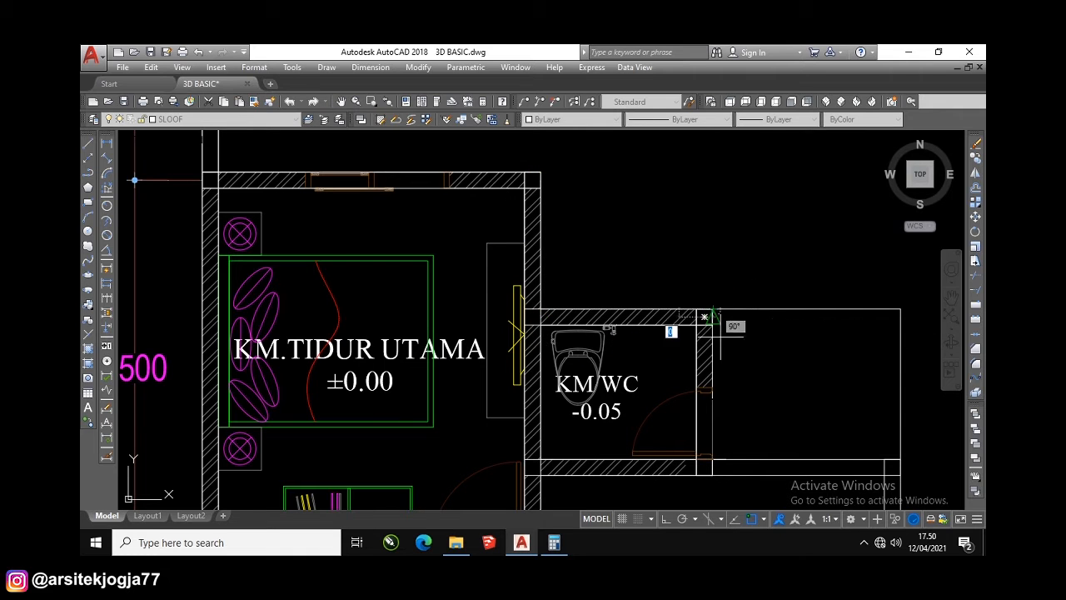
left_click(704, 315)
left_click(704, 466)
middle_click_drag(754, 466, 560, 419)
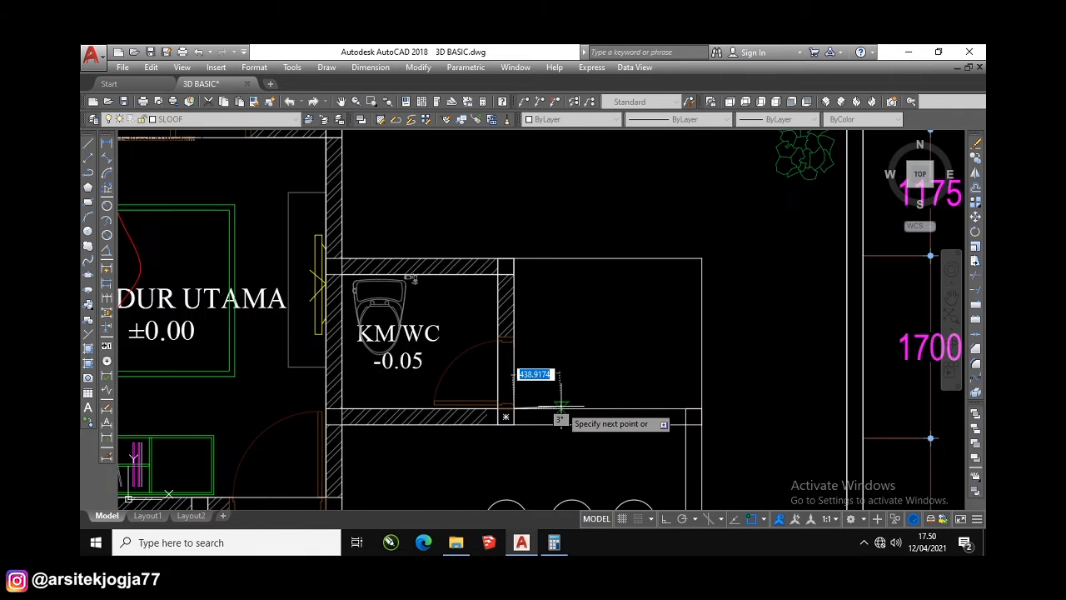
Extend the outer polyline along the DAPUR+R.MAKAN rear wall and down the side wall to the TERAS's front corner, and close it
scroll(666, 424, "down", 3)
scroll(631, 300, "down", 5)
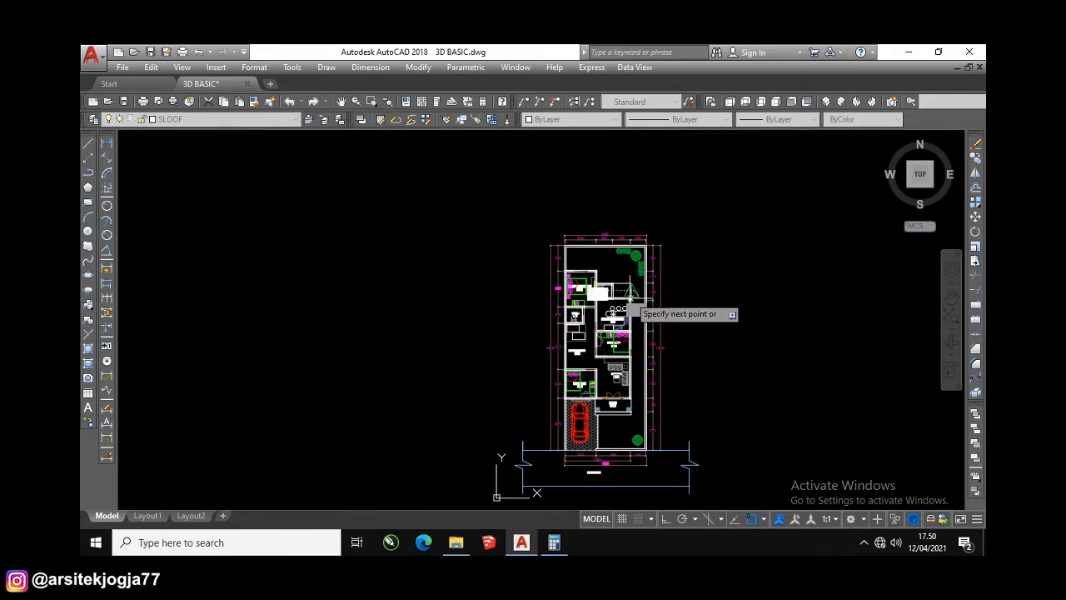
scroll(625, 421, "up", 6)
right_click(624, 439)
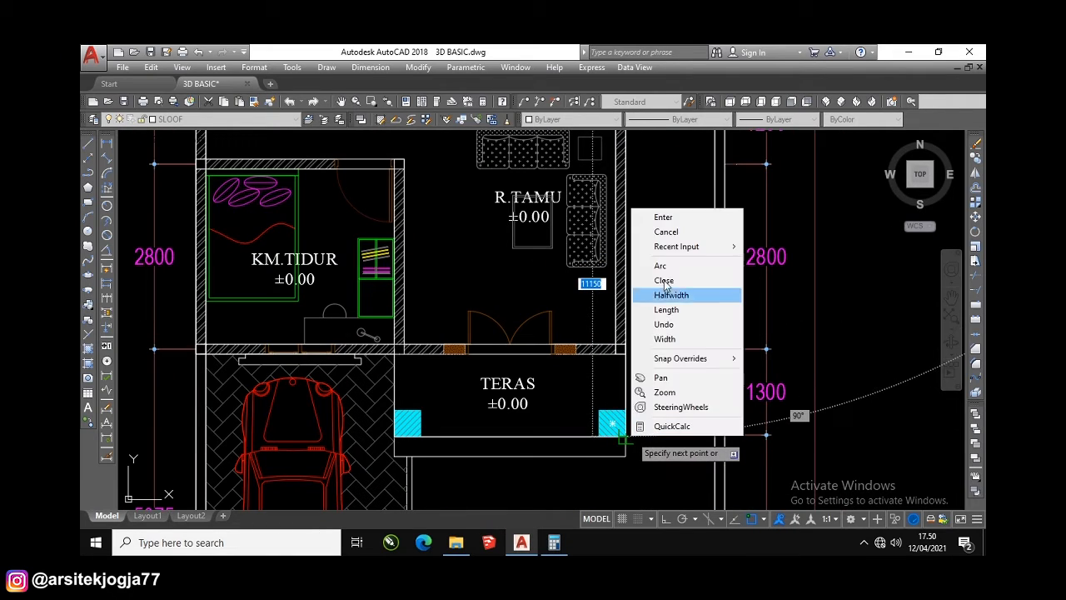
left_click(667, 281)
Draw a 1600 by 1250 rectangle along the inner faces of the open area beside the rear KM/WC
scroll(583, 317, "down", 5)
scroll(539, 246, "up", 8)
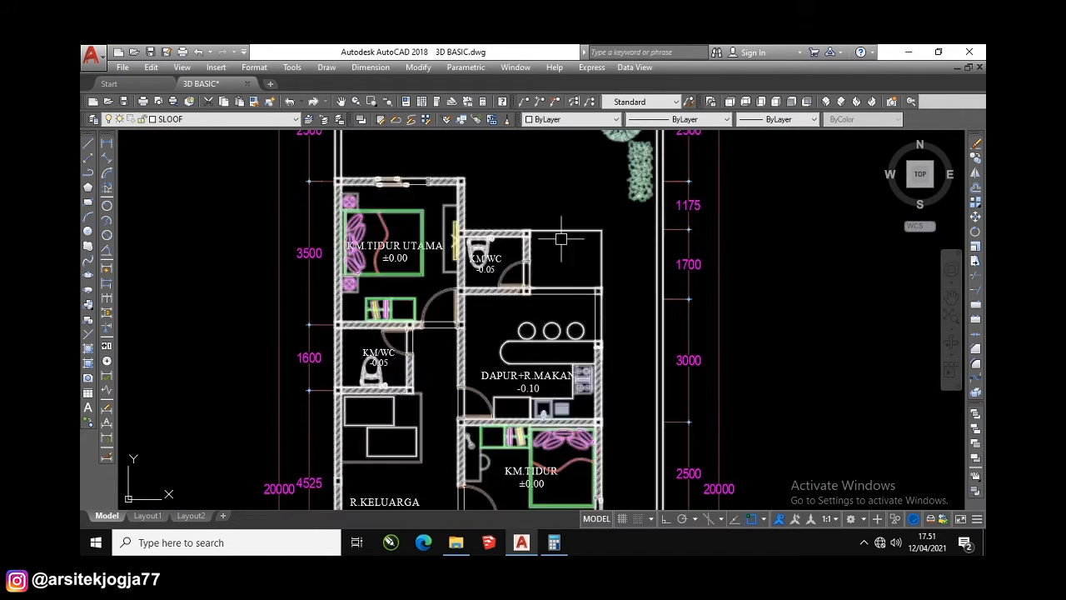
scroll(533, 242, "up", 3)
scroll(537, 248, "down", 2)
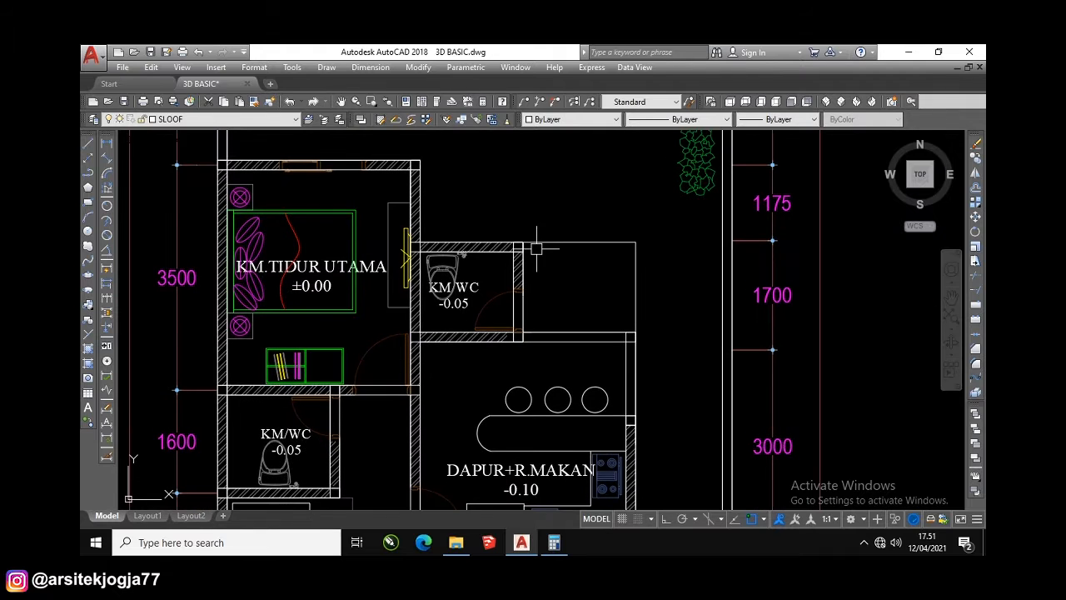
key("Return")
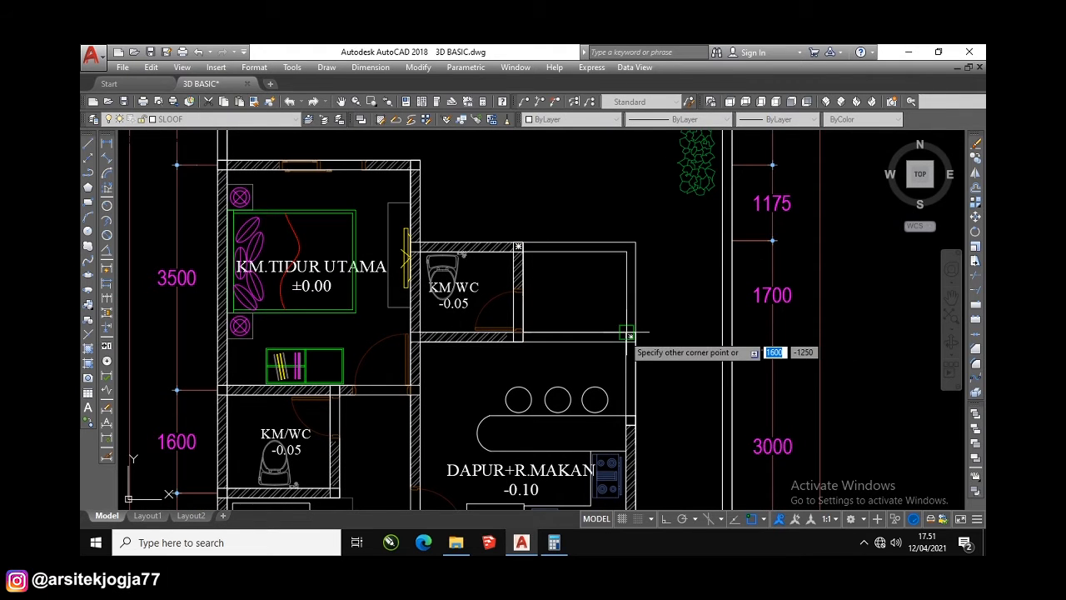
left_click(637, 325)
scroll(583, 316, "down", 5)
scroll(545, 296, "up", 4)
scroll(546, 296, "down", 3)
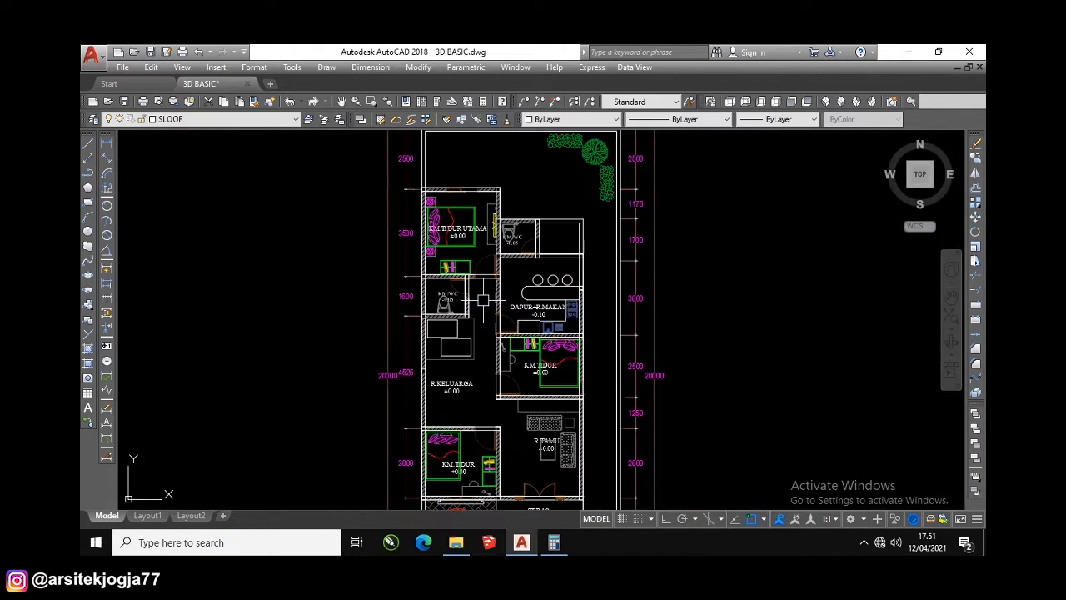
scroll(516, 340, "up", 3)
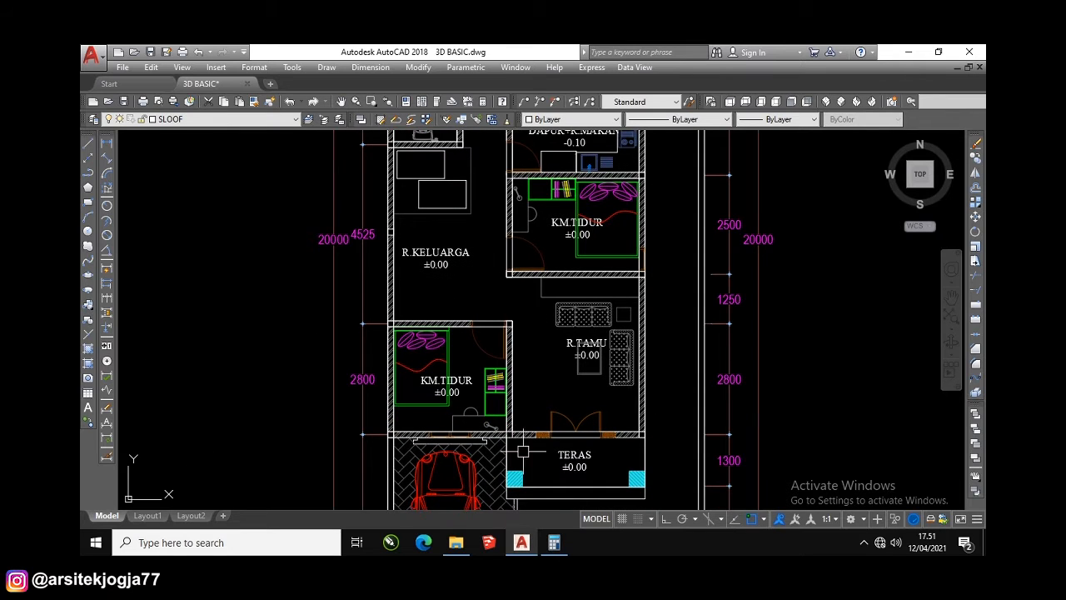
Place a horizontal construction line along the front edge of the TERAS
middle_click_drag(524, 450, 525, 412)
scroll(538, 452, "up", 2)
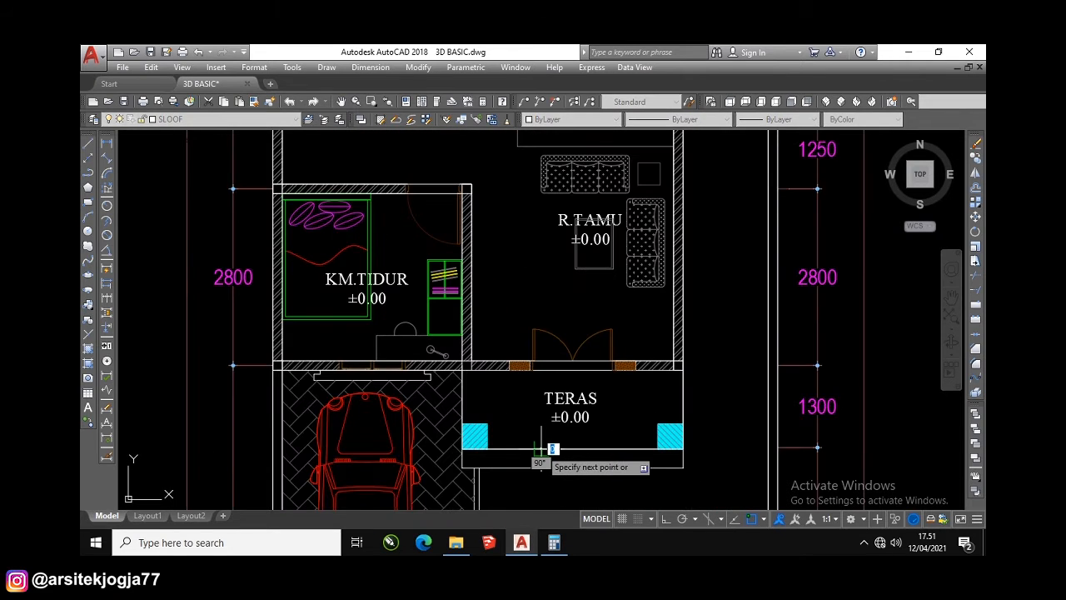
key("Escape")
type("X")
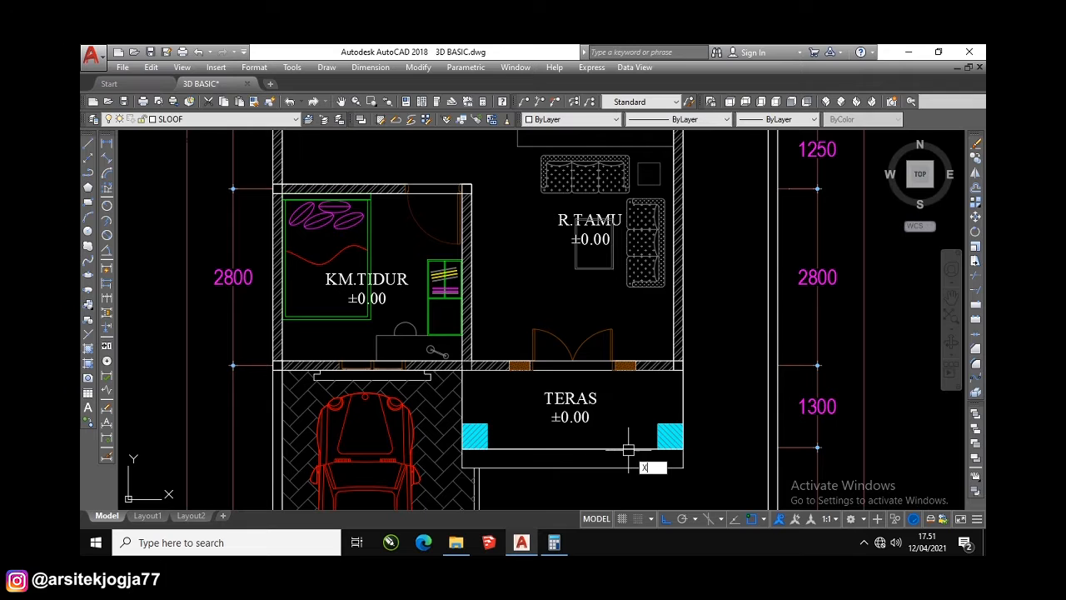
type("L")
key("Return")
left_click(629, 449)
left_click(592, 449)
key("Escape")
left_click(590, 449)
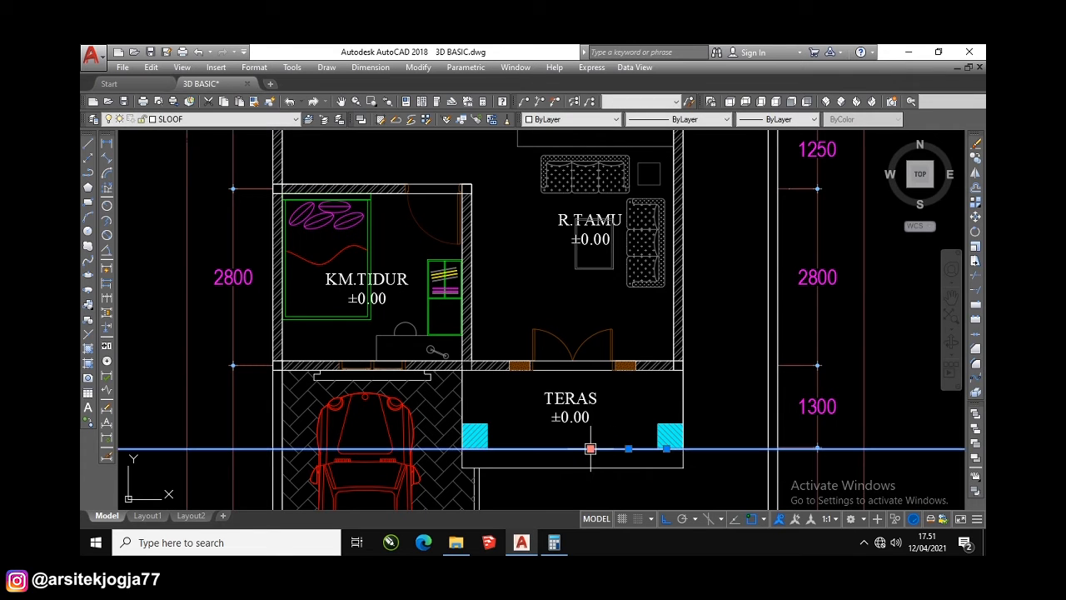
Offset the TERAS's front construction line 150 toward the house
type("o")
key("Return")
left_click(591, 449)
type("15")
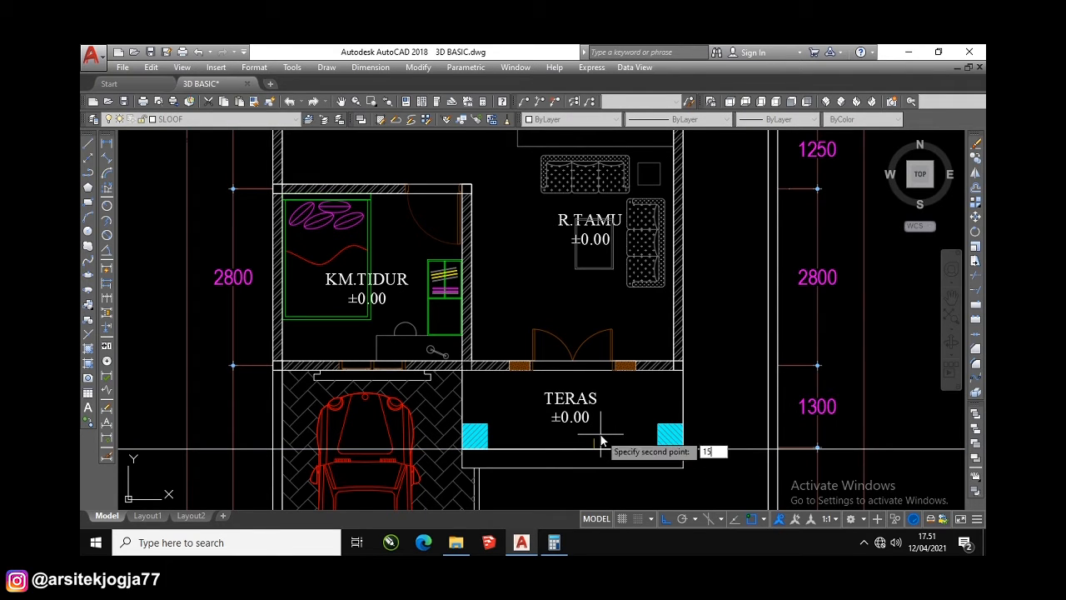
type("0")
key("Return")
left_click(600, 446)
left_click(586, 441)
key("Escape")
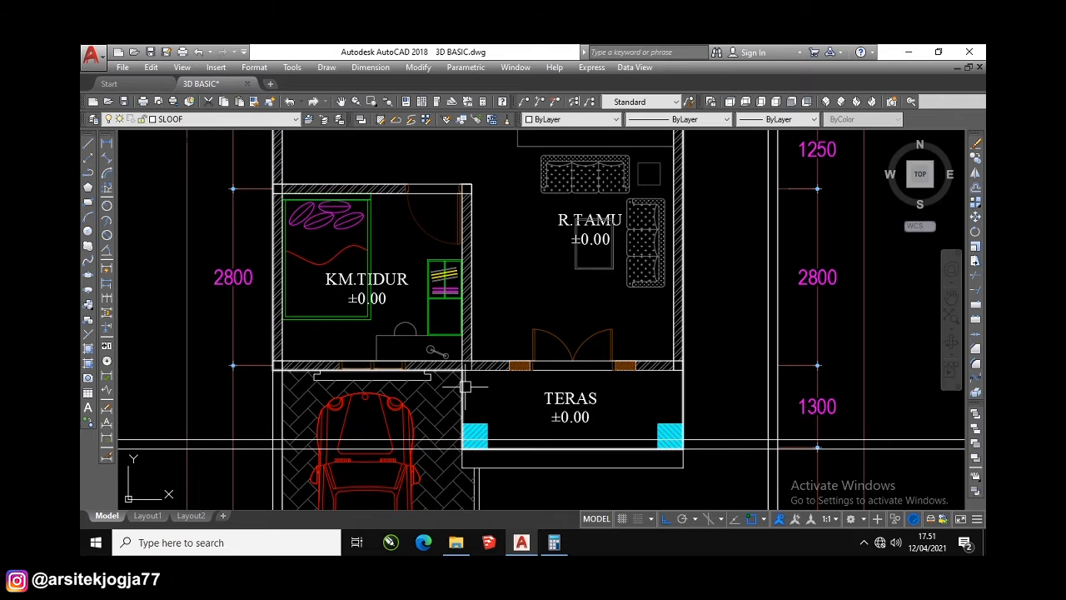
Place a vertical construction line along R.TAMU's outer side wall inner face and draw a rectangle along the TERAS's inner faces
scroll(663, 409, "up", 2)
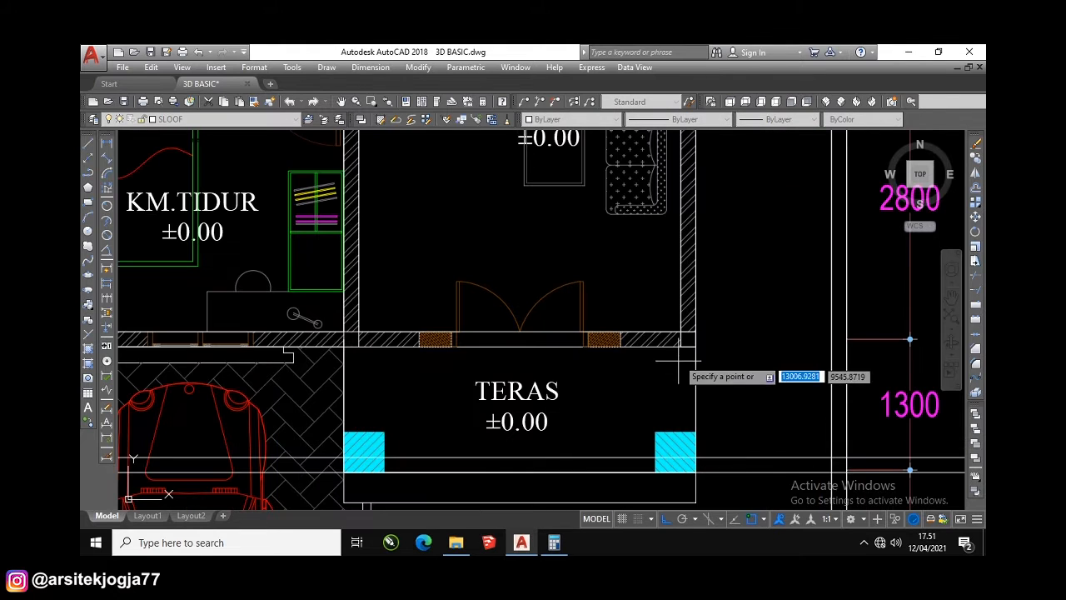
type("c")
key("Return")
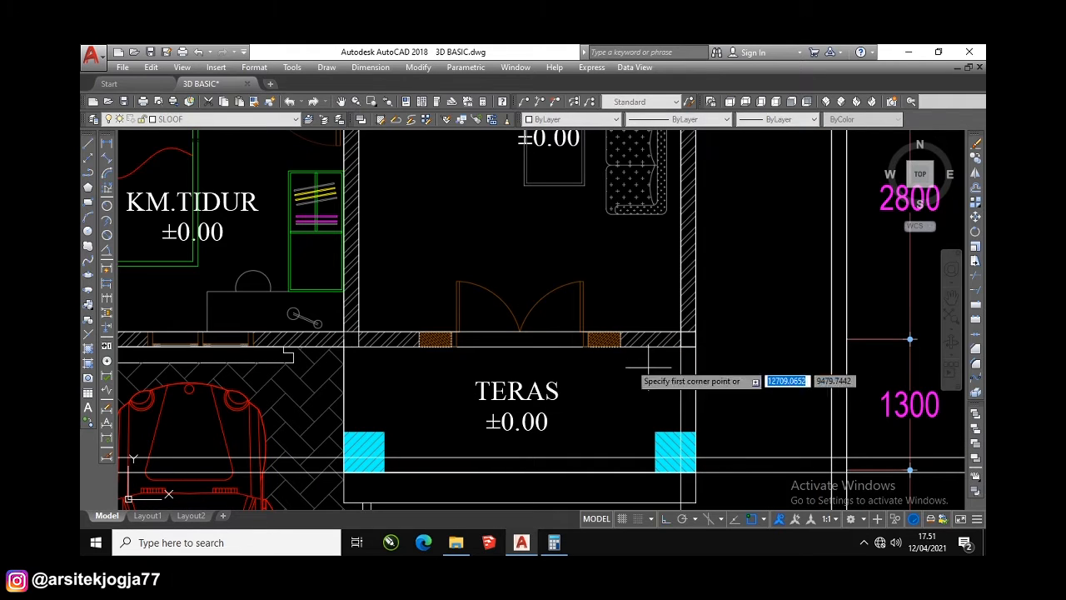
left_click(662, 456)
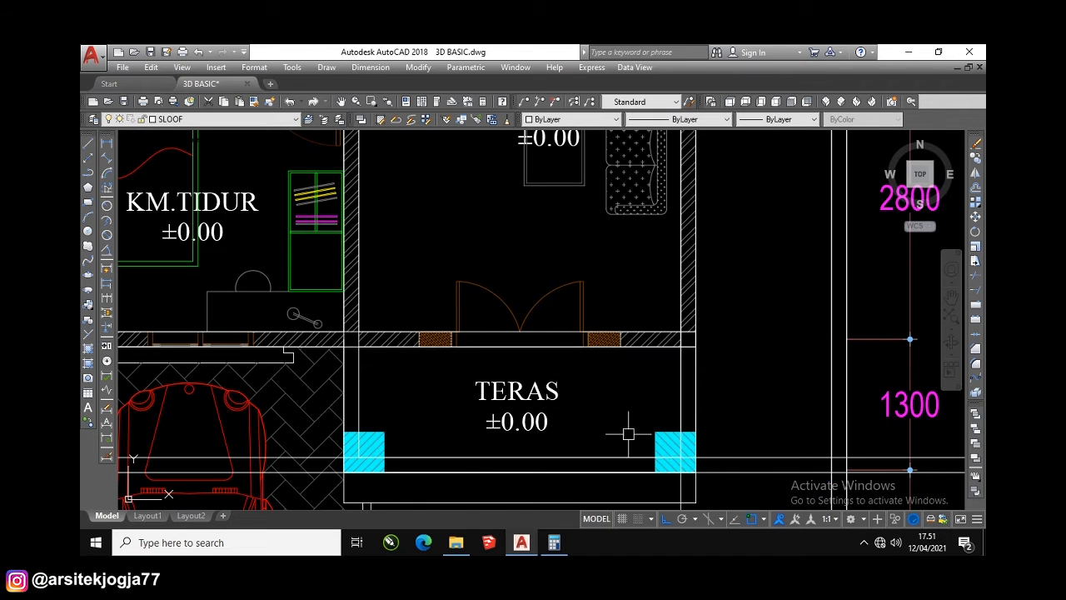
Erase the TERAS construction lines and remove the floor plan block beneath the traced outlines
scroll(662, 385, "down", 5)
scroll(625, 410, "up", 2)
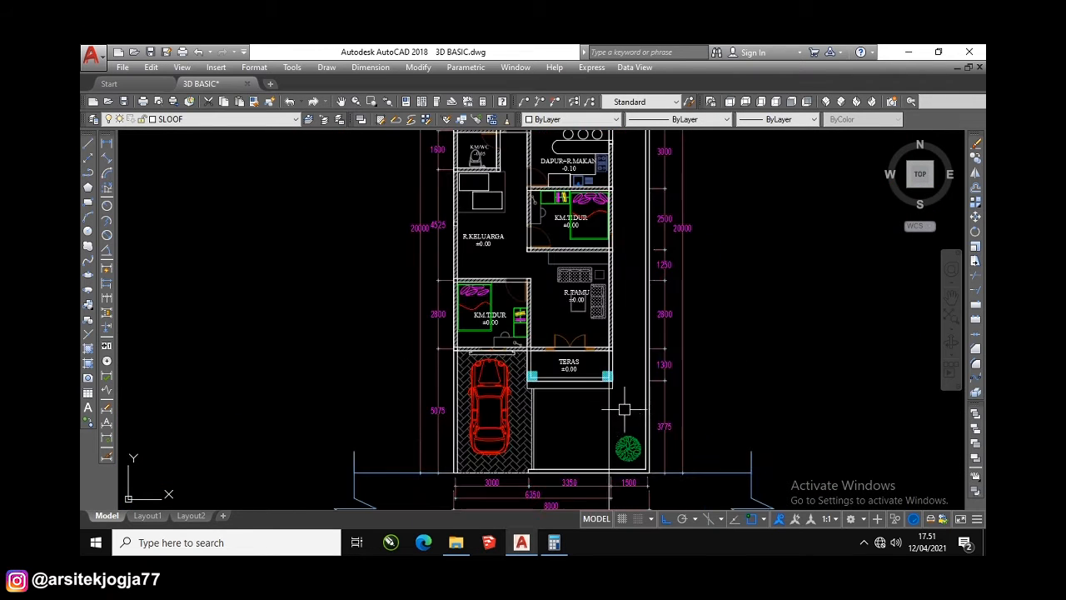
scroll(629, 407, "down", 2)
scroll(616, 258, "up", 4)
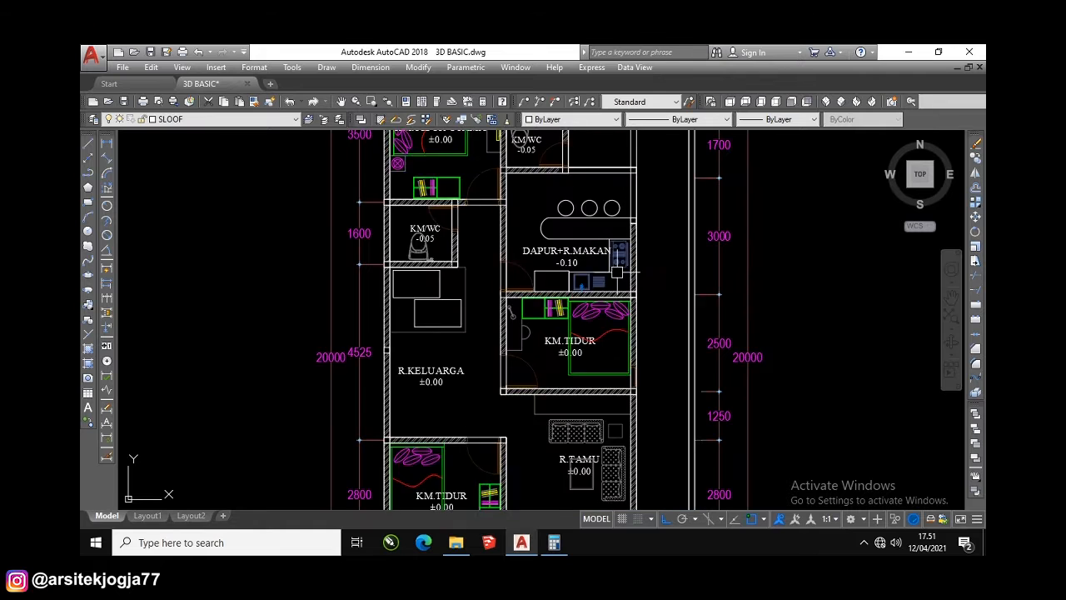
left_click(616, 258)
key("Escape")
scroll(576, 300, "down", 5)
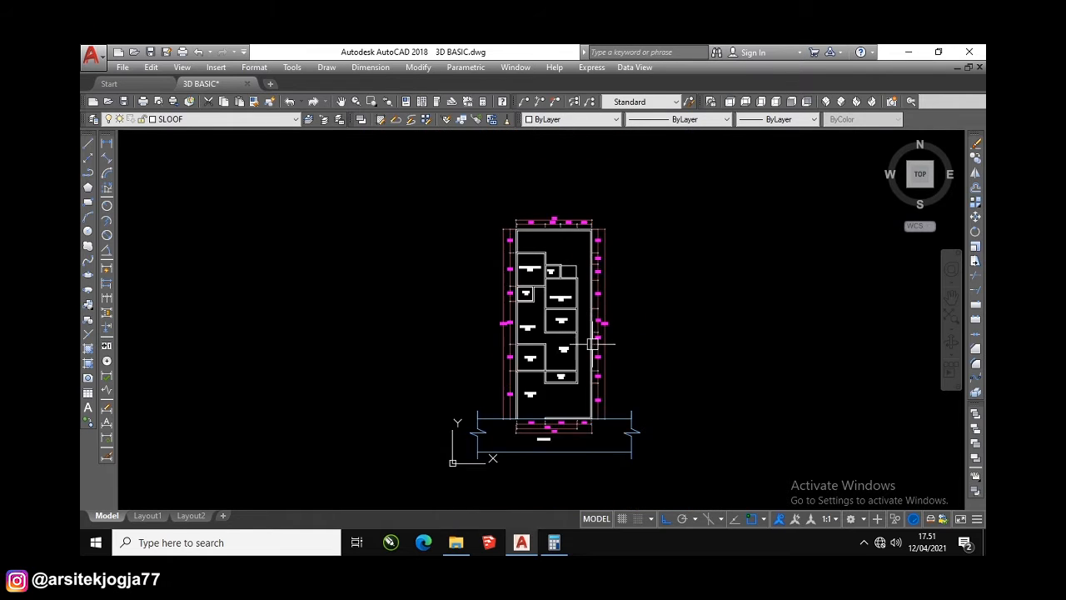
Examine the traced room and house outlines across the whole plan
scroll(576, 283, "up", 5)
scroll(576, 270, "down", 1)
scroll(576, 270, "up", 2)
scroll(576, 295, "down", 4)
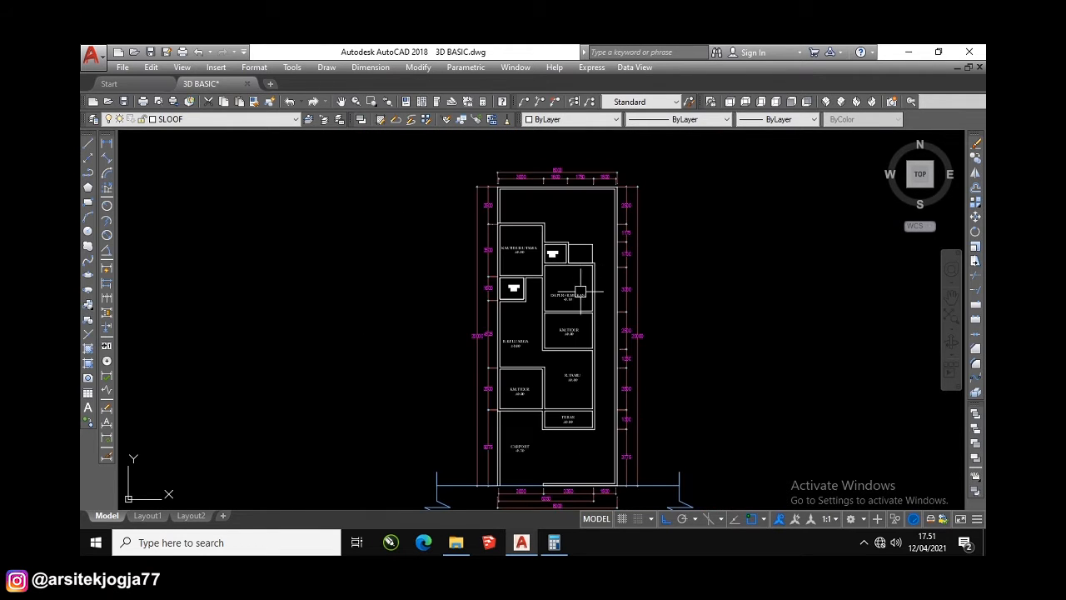
scroll(579, 322, "up", 2)
scroll(578, 322, "down", 2)
scroll(576, 322, "up", 2)
scroll(576, 322, "down", 2)
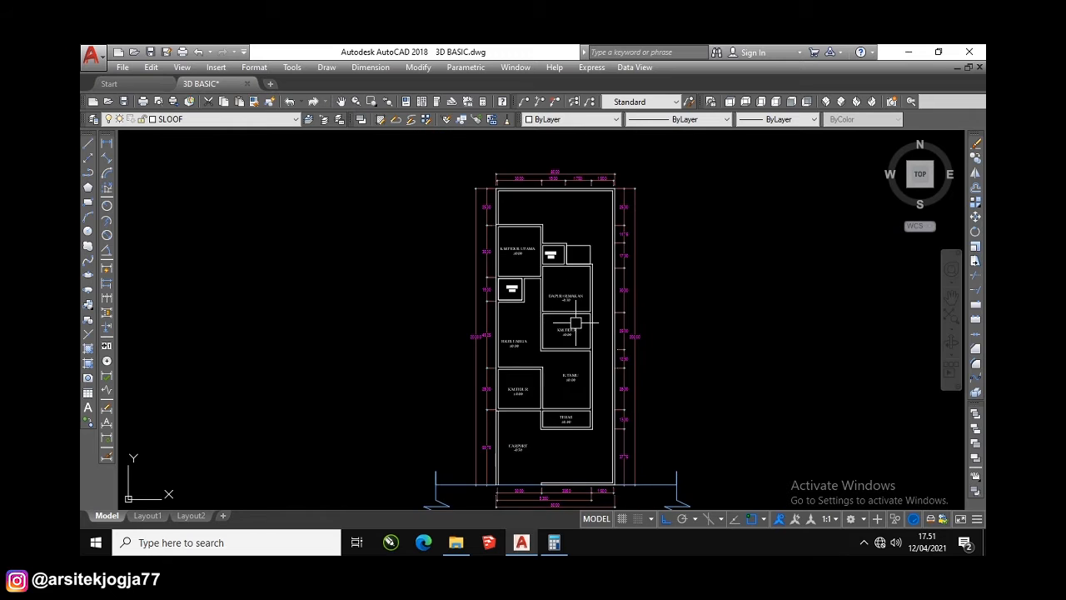
Offset the rectangle of the open area beside the rear KM/WC outward by the wall thickness
scroll(575, 320, "up", 4)
middle_click_drag(547, 183, 546, 219)
scroll(544, 179, "up", 4)
type("o")
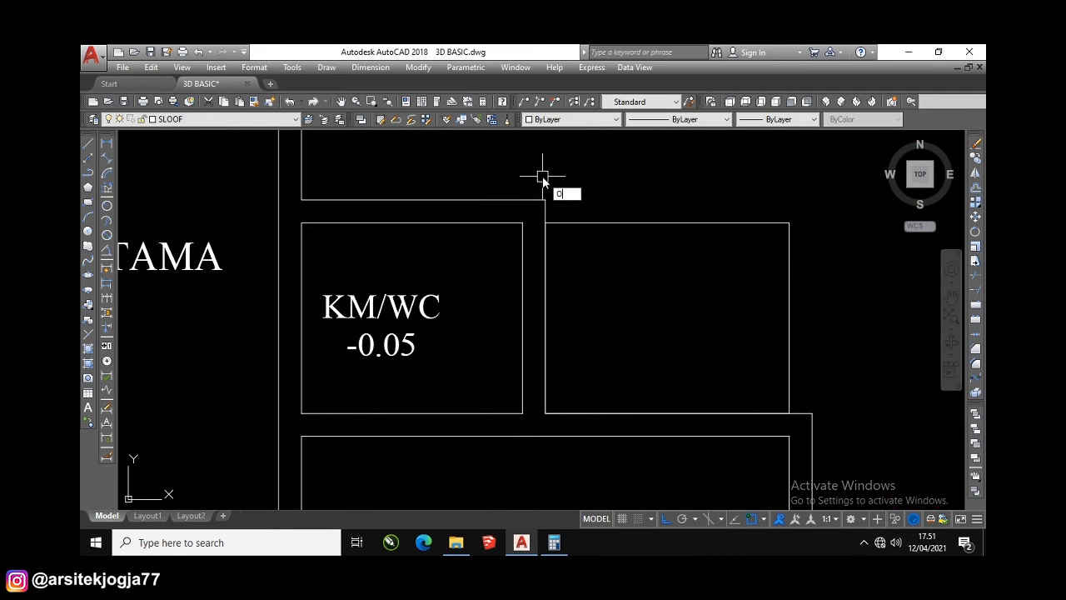
key("Return")
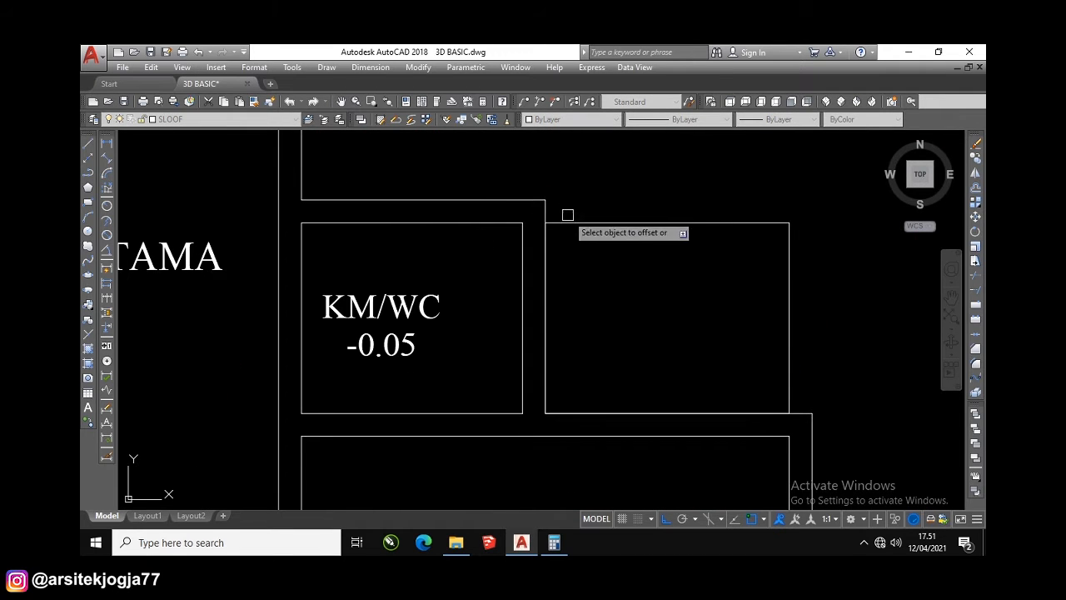
scroll(573, 210, "down", 5)
scroll(575, 280, "up", 4)
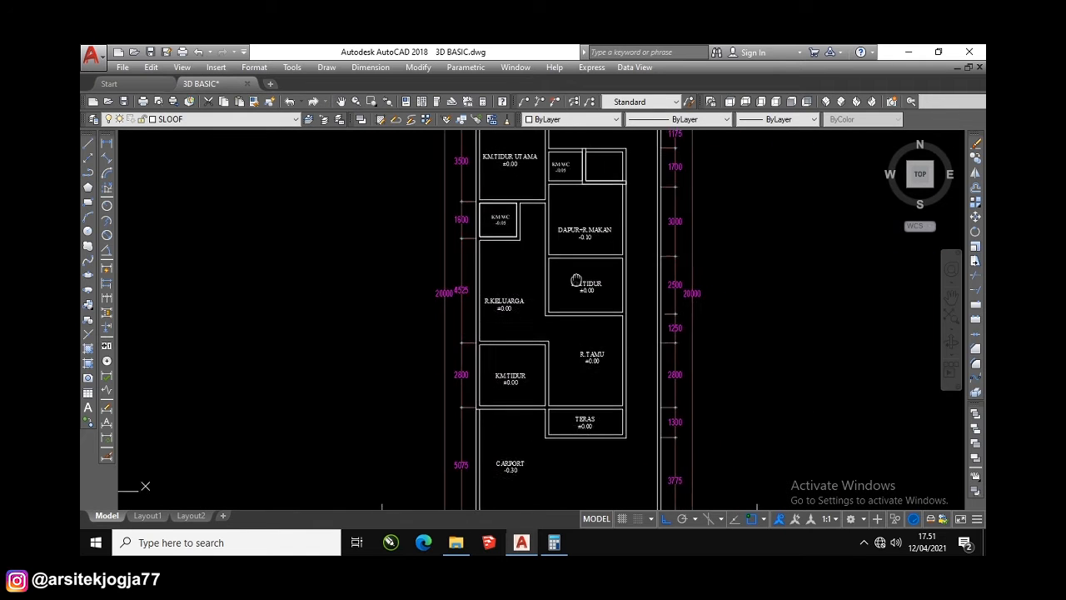
Check the wall outlines around the open area, the KM/WC rooms and KM.TIDUR UTAMA
scroll(549, 317, "up", 2)
middle_click_drag(576, 281, 555, 369)
scroll(544, 319, "down", 2)
scroll(578, 209, "up", 2)
middle_click_drag(578, 209, 579, 275)
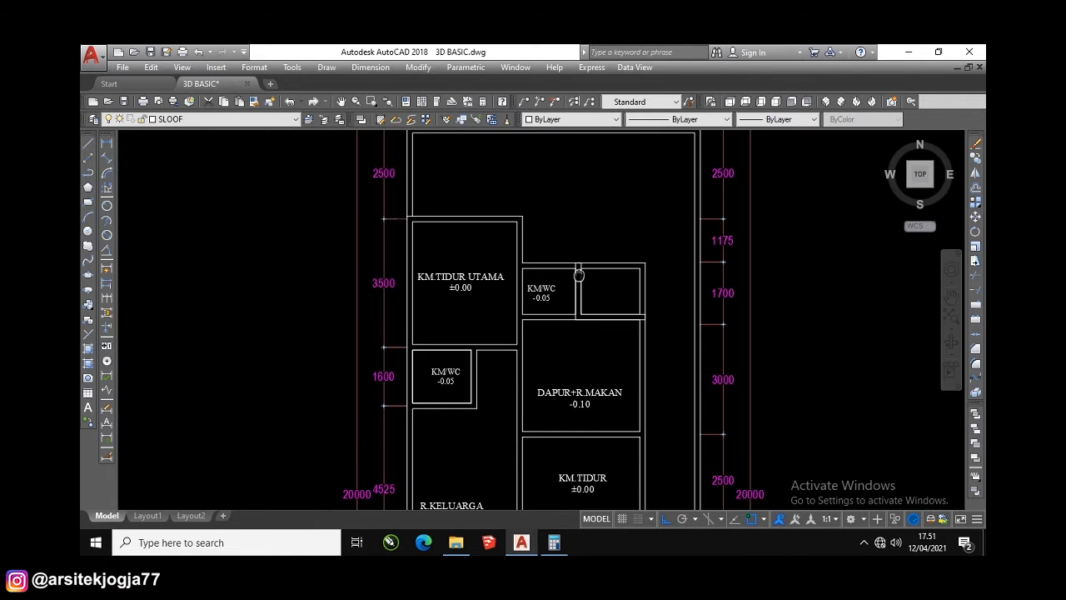
scroll(579, 275, "up", 3)
scroll(566, 250, "up", 2)
scroll(541, 250, "down", 6)
scroll(485, 217, "up", 4)
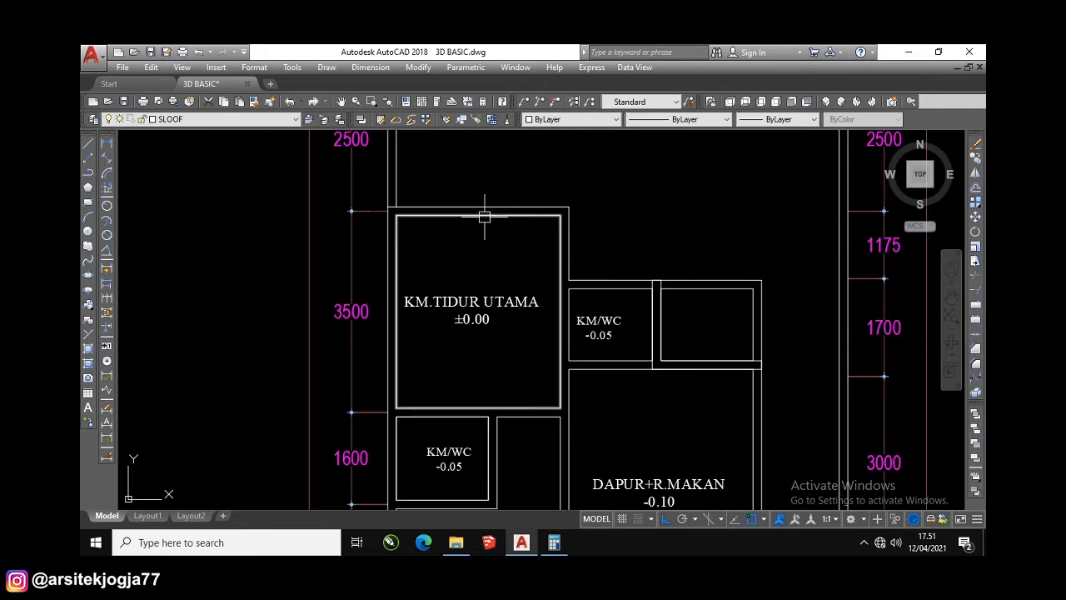
Offset the house's outer outline outward by half the wall thickness
left_click(485, 216)
middle_click_drag(485, 217, 487, 240)
key("Return")
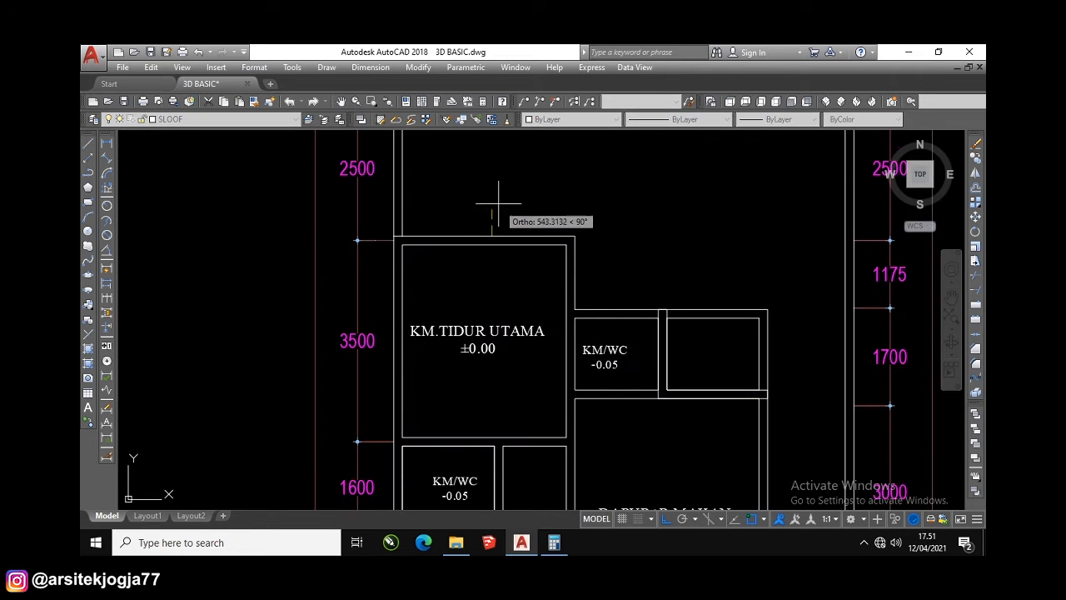
mouse_move(495, 212)
middle_mouse_down()
mouse_move(501, 282)
mouse_move(525, 207)
mouse_move(504, 225)
mouse_move(521, 292)
mouse_move(530, 232)
middle_mouse_up()
scroll(505, 238, "up", 6)
scroll(529, 239, "down", 2)
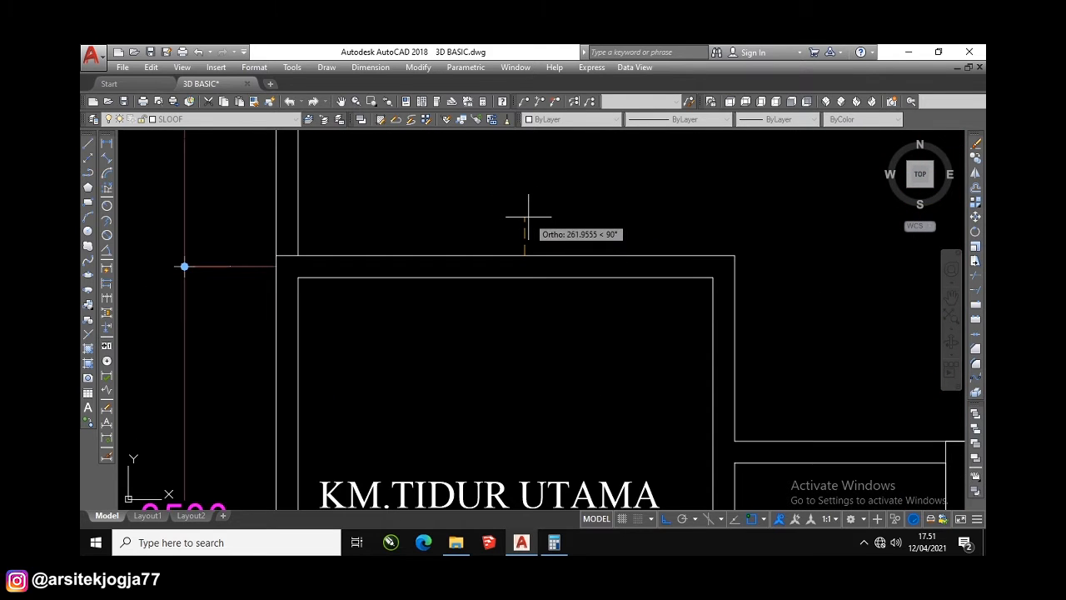
key("Return")
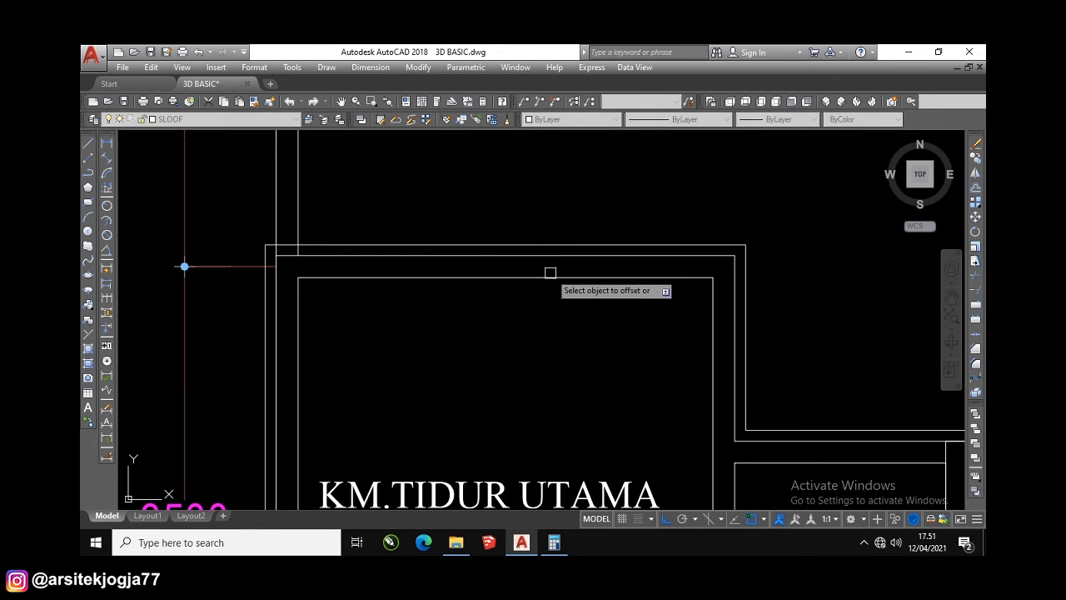
Offset the inner outlines of KM.TIDUR UTAMA, the rear KM/WC and DAPUR+R.MAKAN inward by the same distance
scroll(543, 140, "down", 5)
scroll(612, 222, "up", 3)
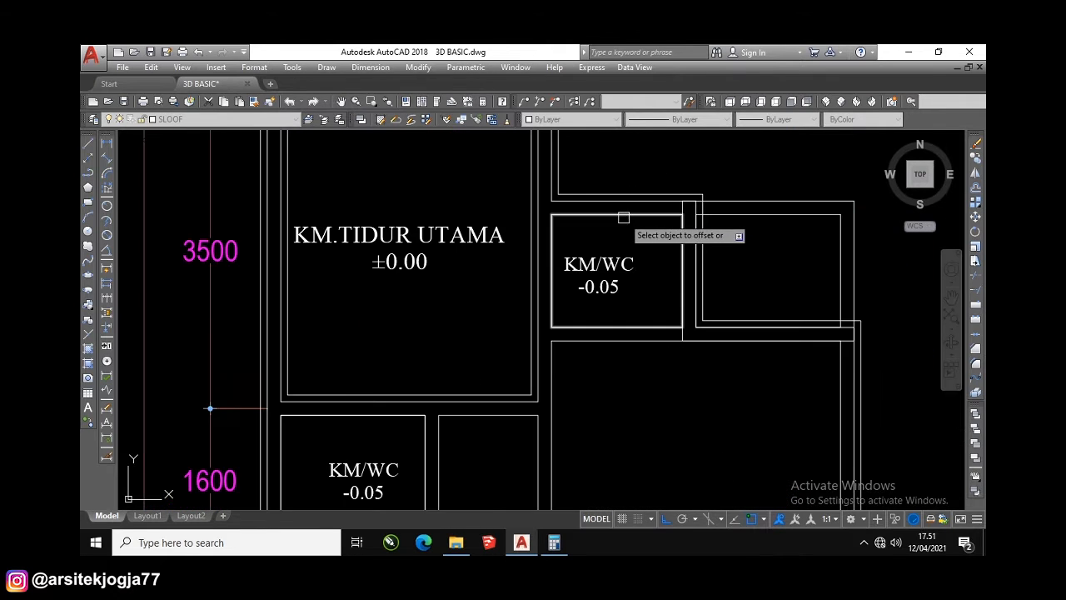
scroll(632, 275, "down", 1)
left_click(610, 271)
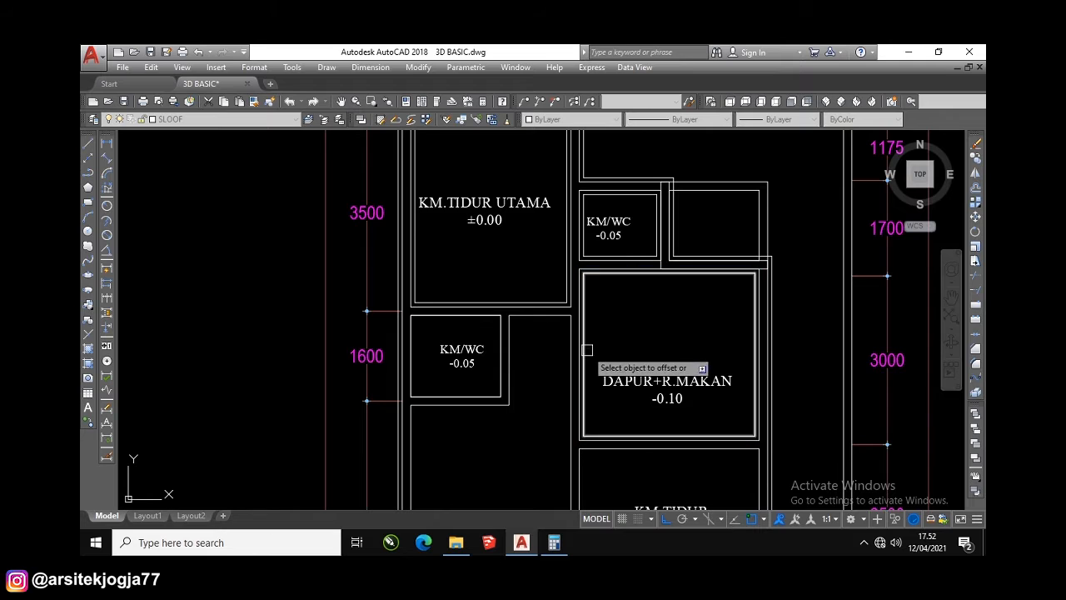
left_click(586, 349)
Offset the outlines of the other KM/WC, both KM.TIDUR rooms, R.KELUARGA with R.TAMU, and the TERAS inward by the same distance
scroll(498, 336, "down", 3)
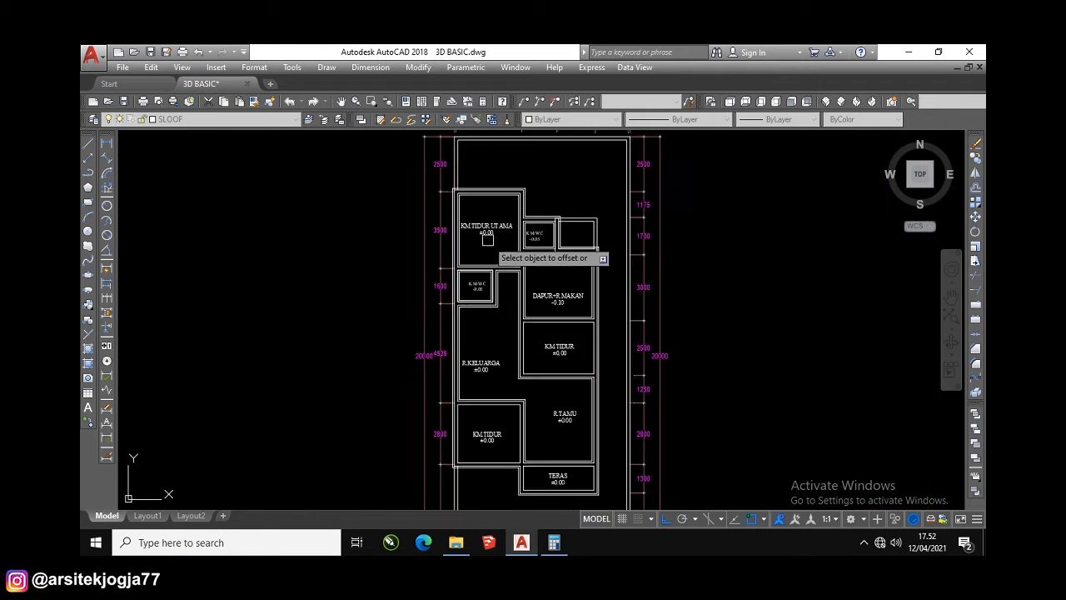
scroll(488, 409, "up", 5)
left_click(498, 381)
left_click(498, 408)
scroll(548, 362, "down", 4)
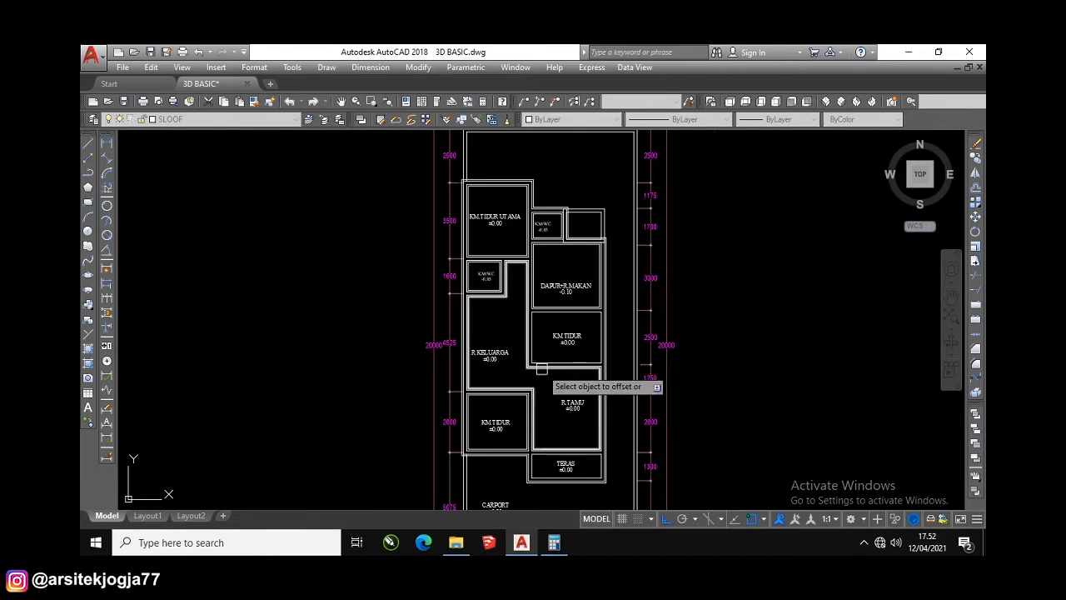
scroll(555, 362, "up", 4)
scroll(575, 393, "down", 3)
scroll(575, 394, "up", 4)
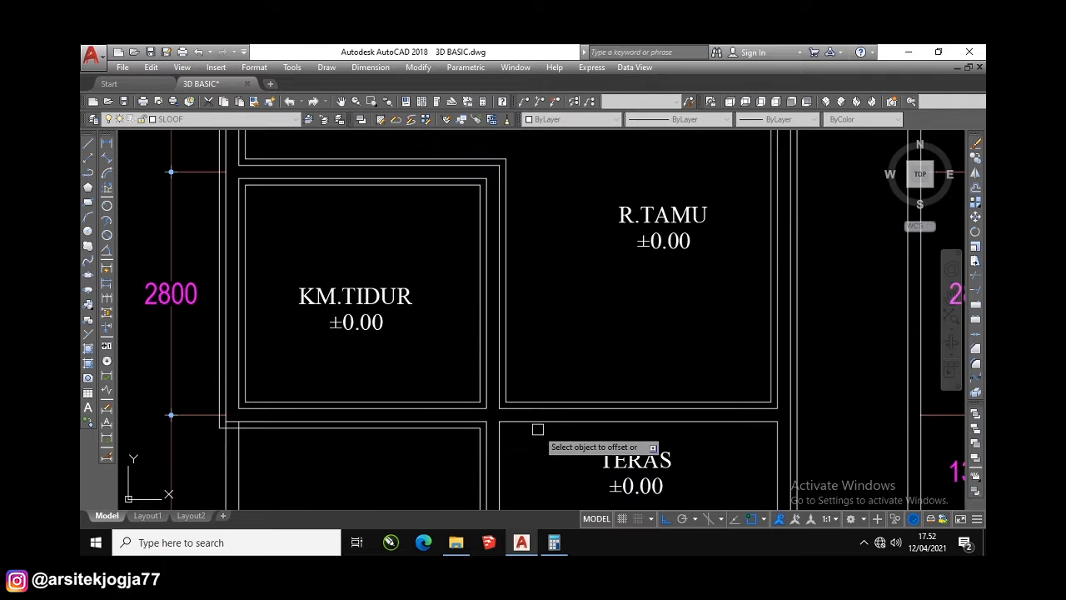
left_click(534, 424)
scroll(533, 424, "down", 4)
middle_click_drag(590, 227, 590, 293)
scroll(512, 264, "up", 3)
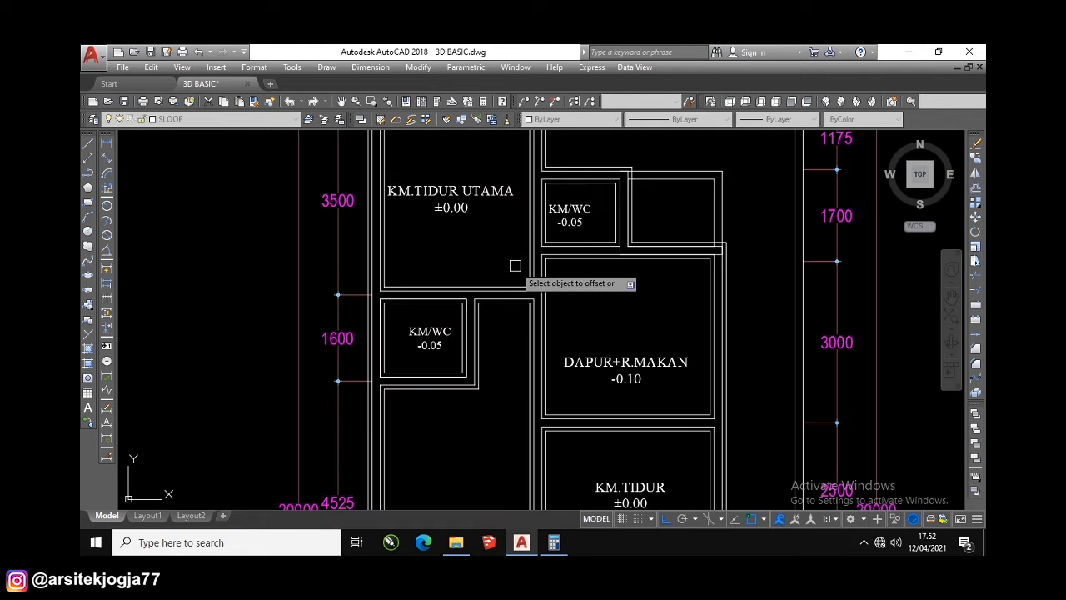
Offset the site boundary wall's face lines, including the one beside the CARPORT, by the same distance
scroll(528, 309, "down", 3)
scroll(546, 350, "up", 5)
scroll(585, 196, "down", 5)
scroll(566, 290, "up", 3)
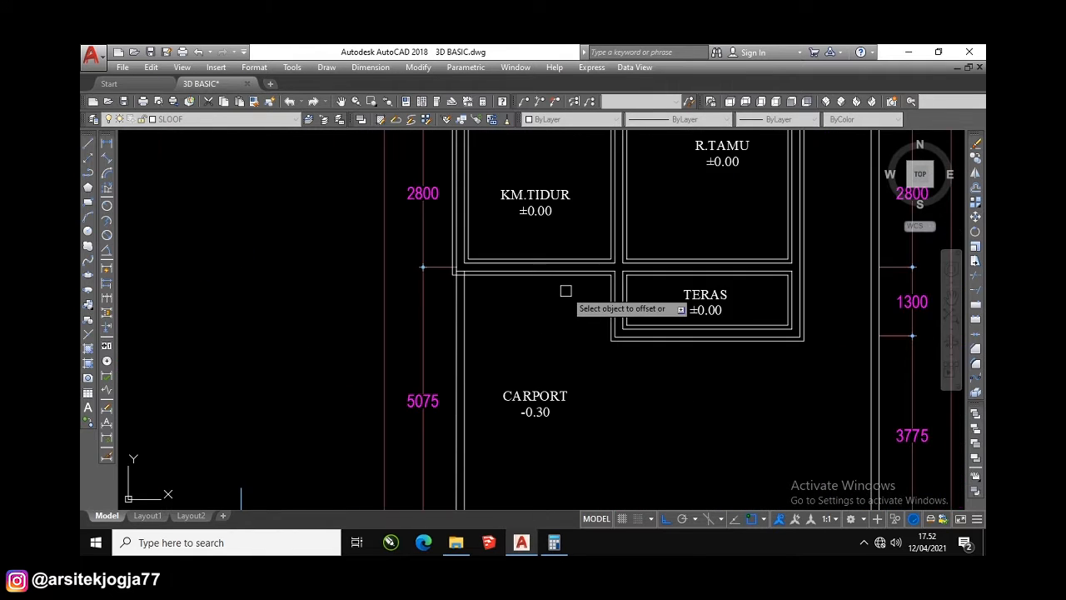
scroll(542, 336, "down", 2)
scroll(494, 366, "up", 4)
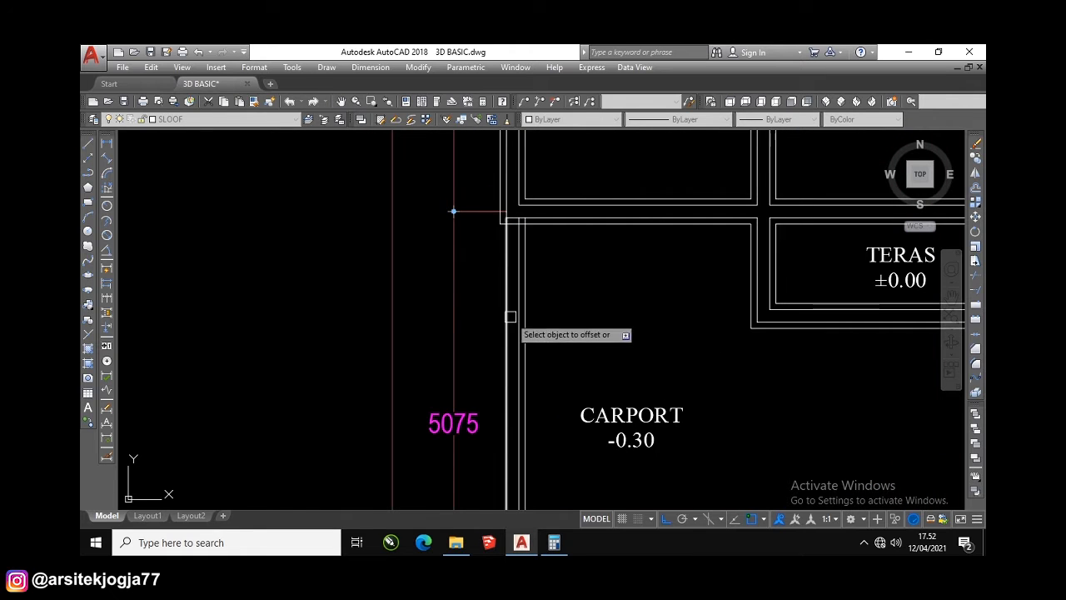
scroll(595, 281, "down", 6)
scroll(554, 186, "up", 5)
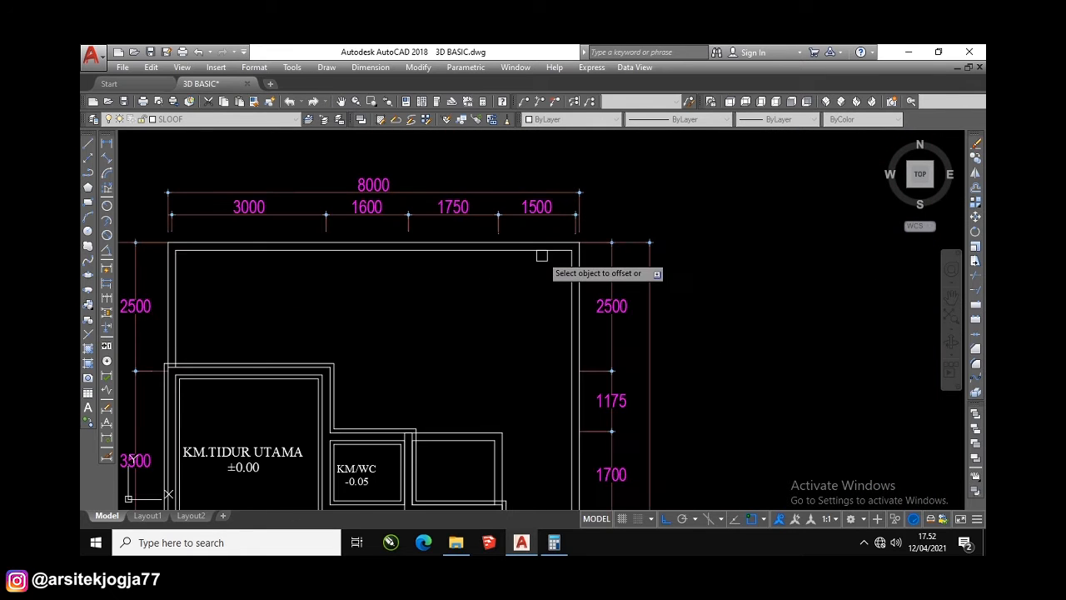
scroll(537, 275, "down", 6)
scroll(500, 341, "up", 2)
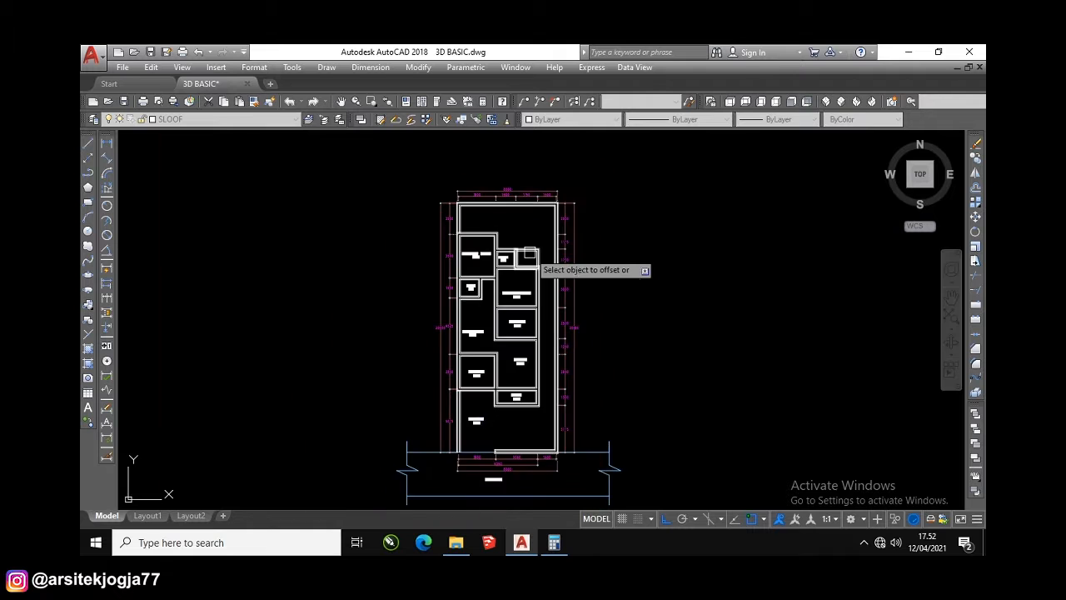
Assign the inner offset outline of the KM.TIDUR behind R.TAMU to the PDS ATAS layer
scroll(519, 434, "up", 4)
scroll(502, 361, "down", 4)
scroll(505, 262, "up", 5)
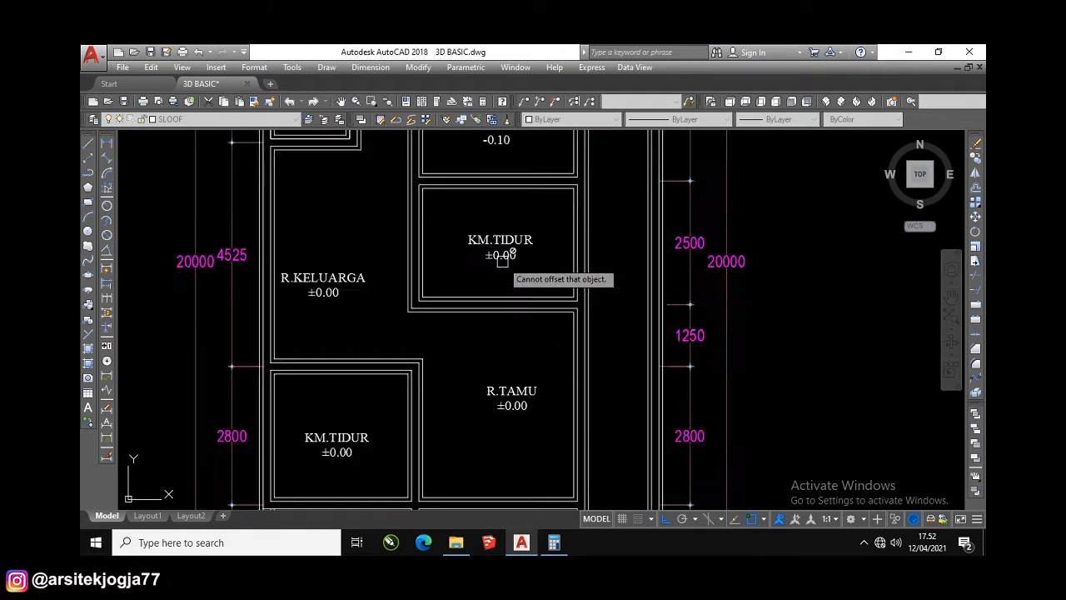
left_click(198, 119)
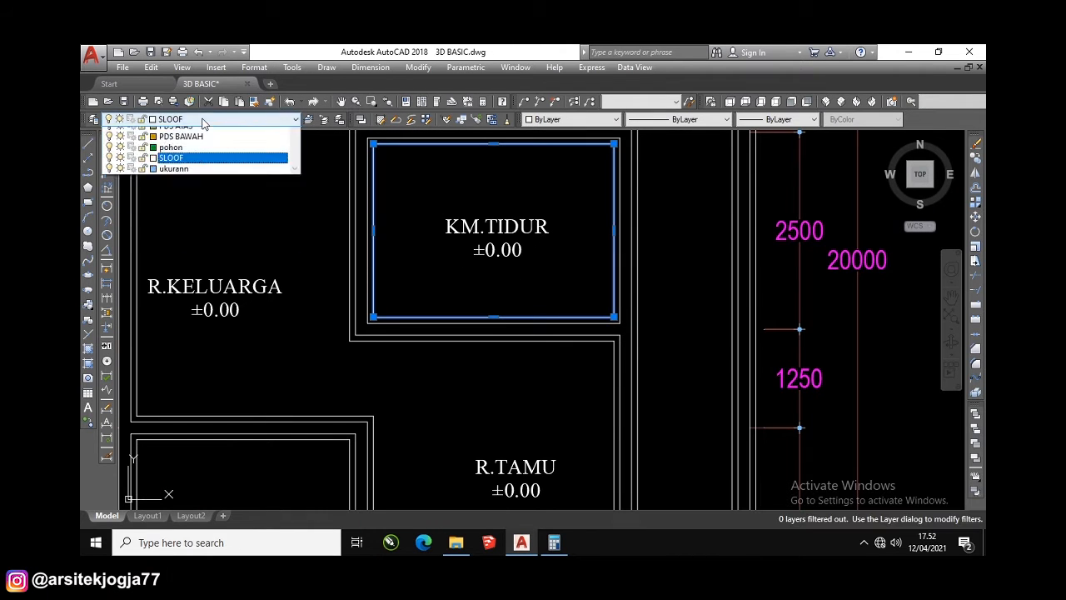
left_click(202, 250)
key("Escape")
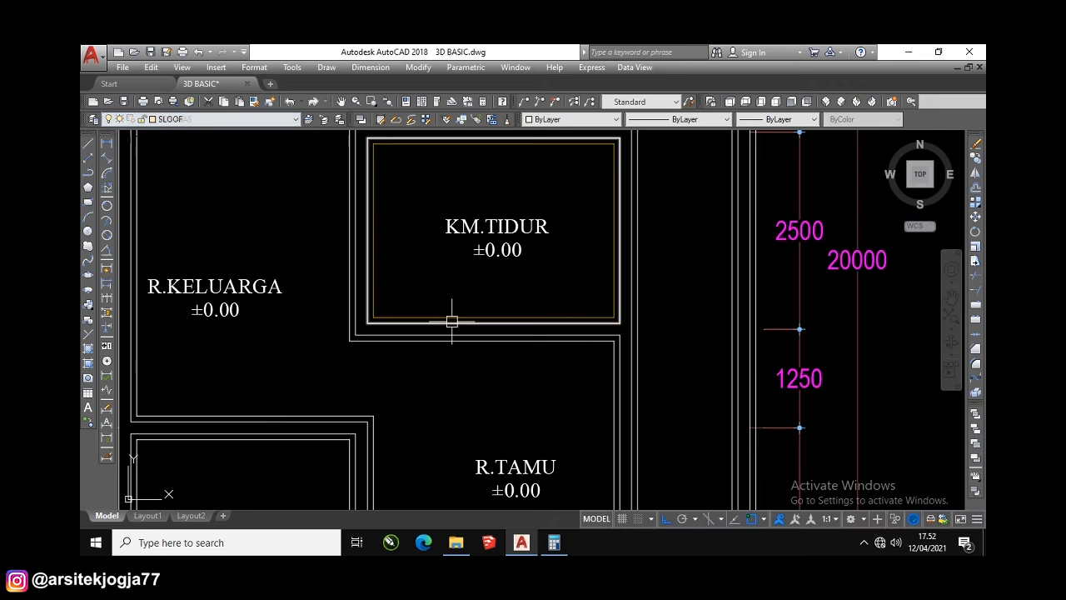
Match the PDS ATAS properties from the KM.TIDUR offset outline to the offset outline of R.KELUARGA and R.TAMU
scroll(453, 316, "up", 5)
type("MA")
key("Return")
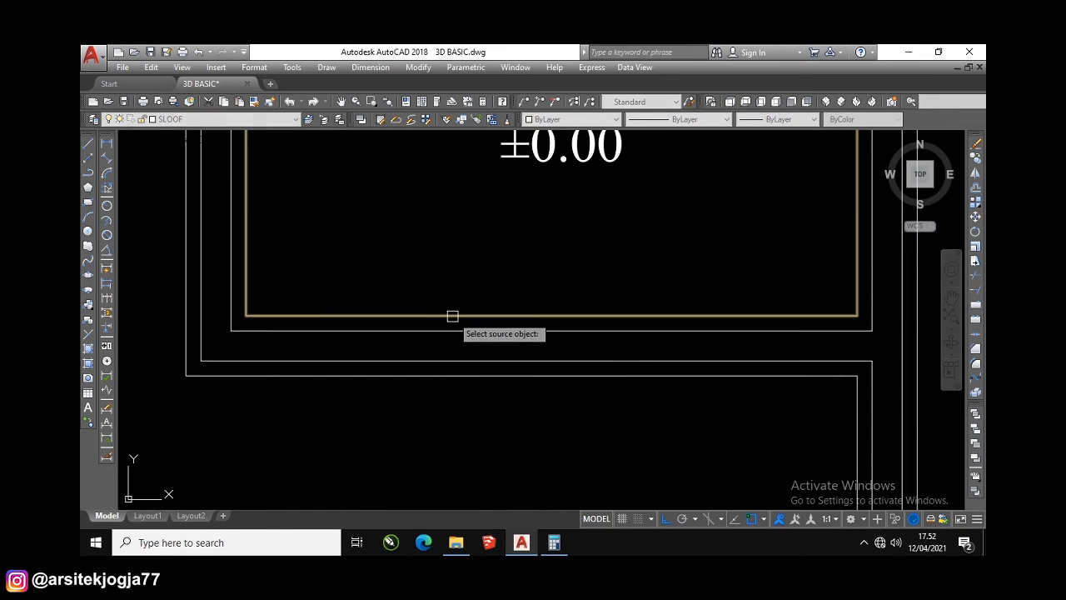
left_click(454, 314)
type("M")
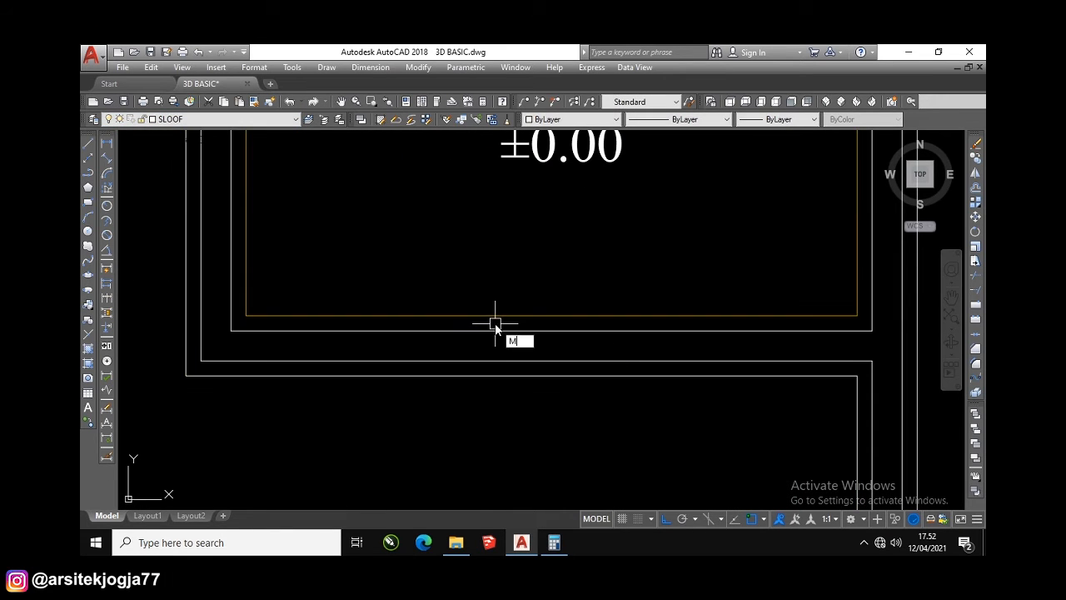
type("A")
key("Return")
left_click(495, 315)
left_click(502, 377)
scroll(554, 292, "down", 5)
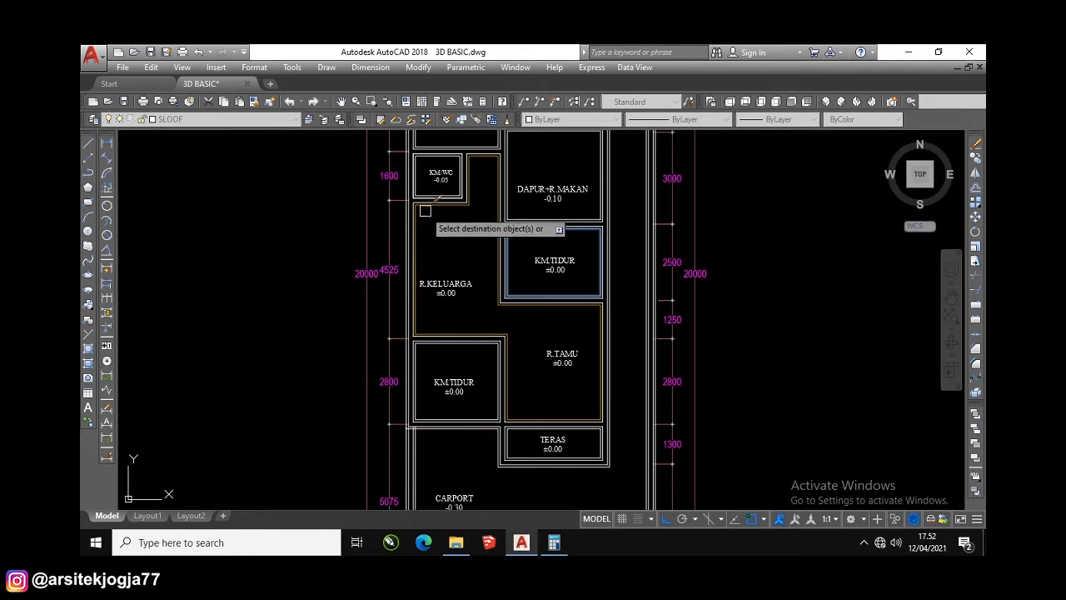
Match the same PDS ATAS properties to the offset outlines of both KM/WC rooms, KM.TIDUR UTAMA, DAPUR+R.MAKAN and the house exterior
scroll(426, 211, "up", 5)
scroll(444, 214, "down", 5)
scroll(475, 209, "up", 4)
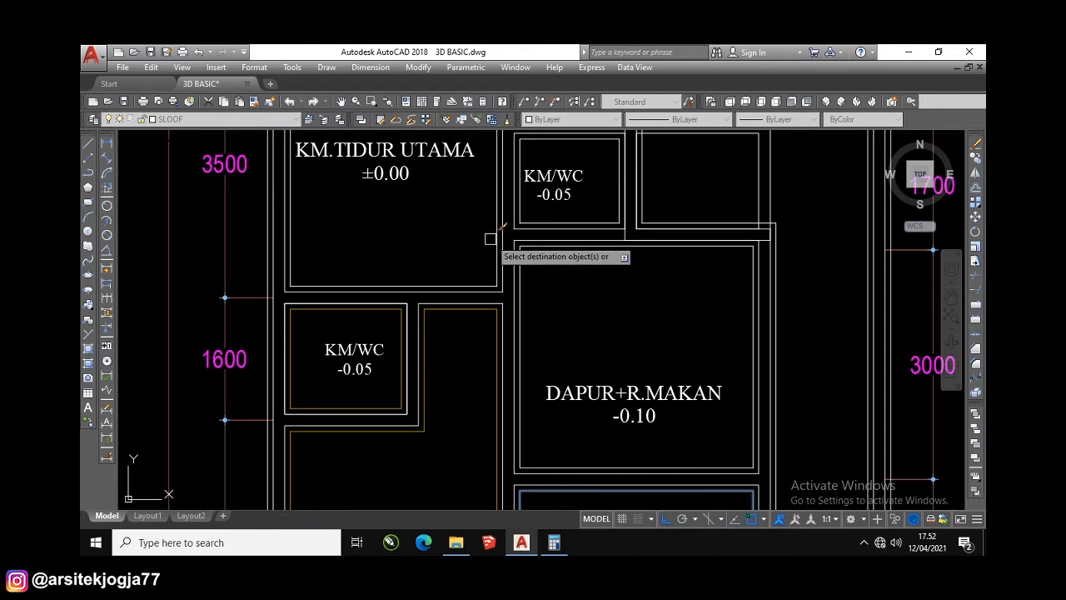
left_click(520, 258)
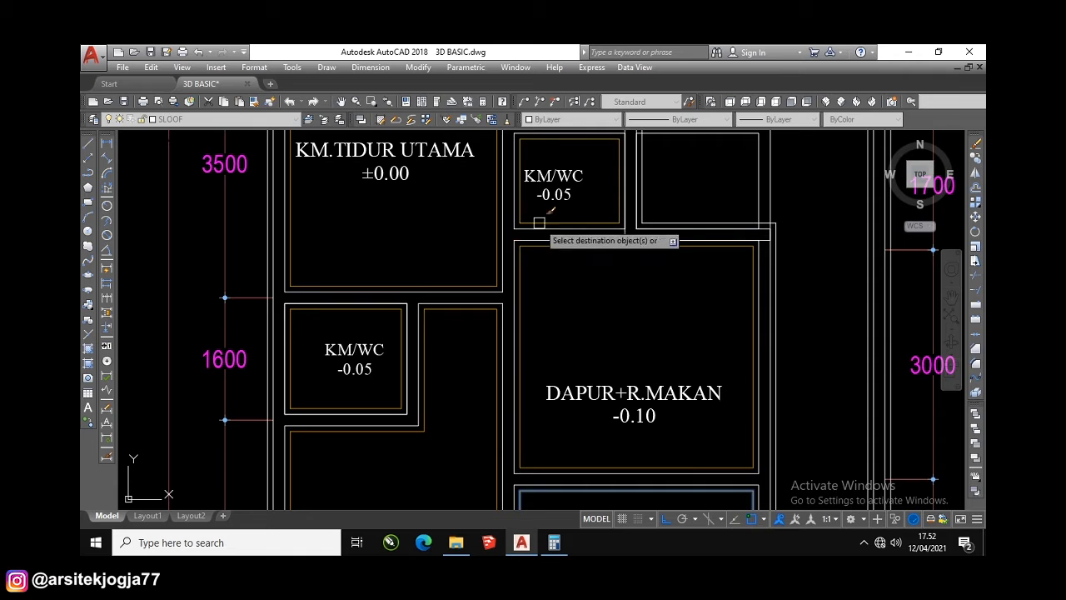
scroll(607, 245, "down", 5)
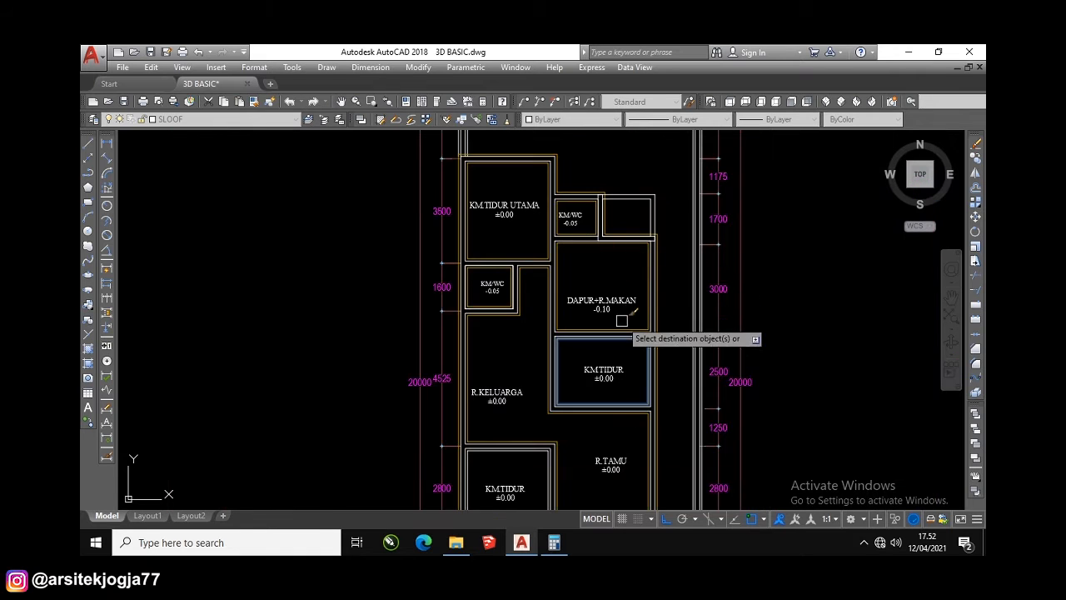
Match the PDS ATAS properties to the offset outlines of the TERAS and the front KM.TIDUR
scroll(624, 316, "up", 6)
scroll(620, 392, "down", 5)
scroll(571, 380, "up", 6)
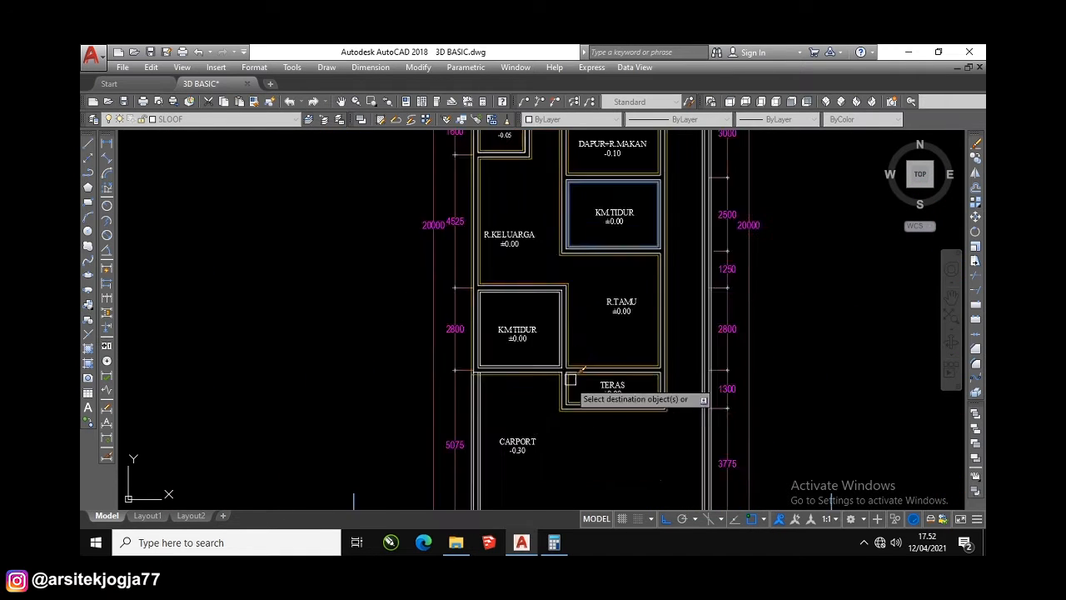
scroll(526, 267, "down", 5)
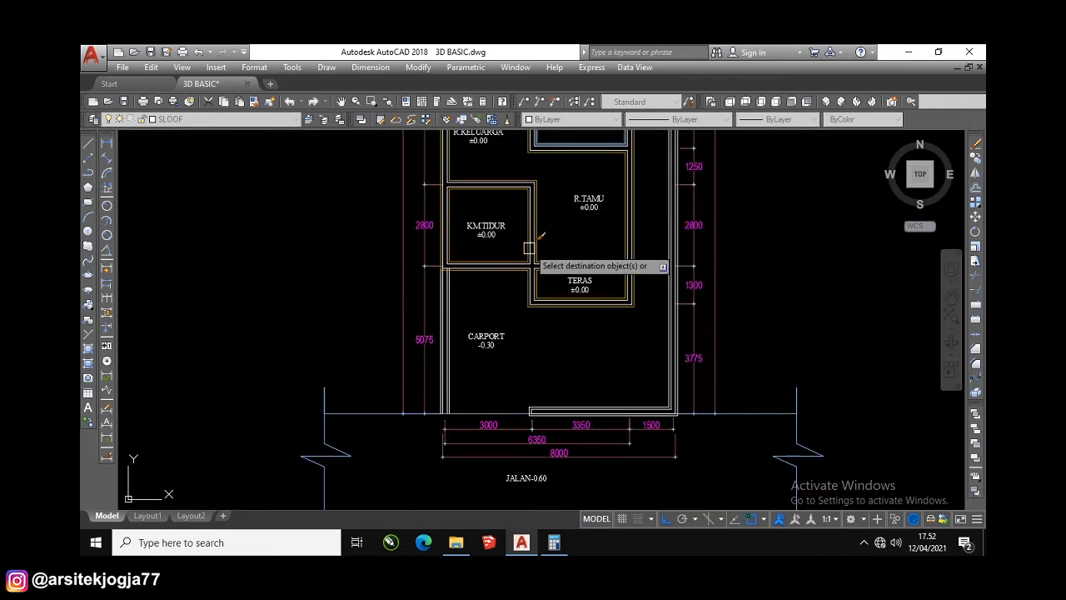
Match the PDS ATAS properties to the site boundary wall's offset lines, including those beside the CARPORT
scroll(454, 388, "up", 5)
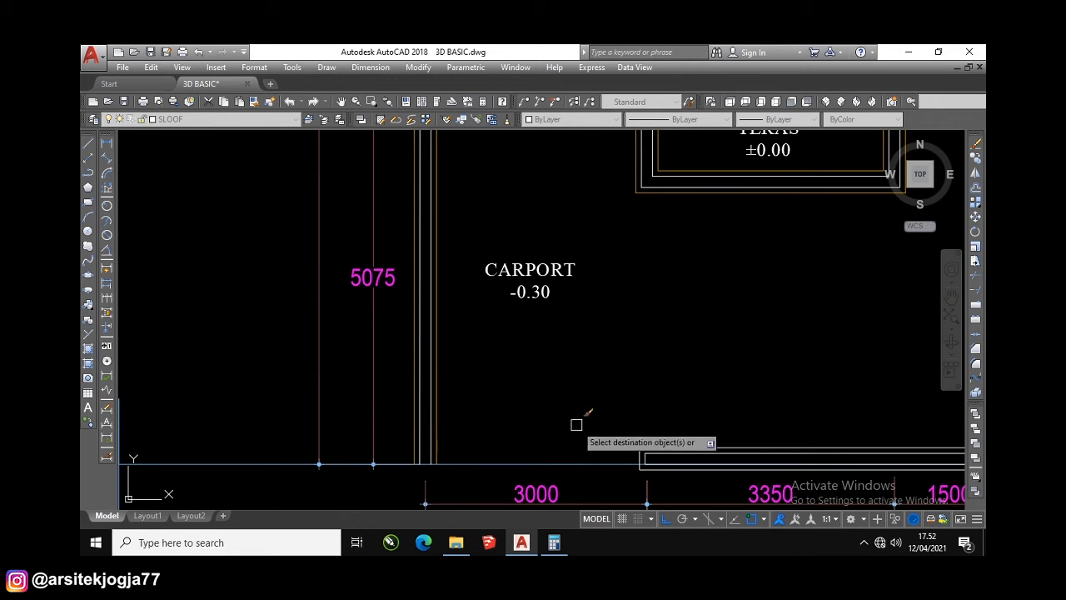
scroll(678, 444, "down", 5)
scroll(617, 304, "up", 6)
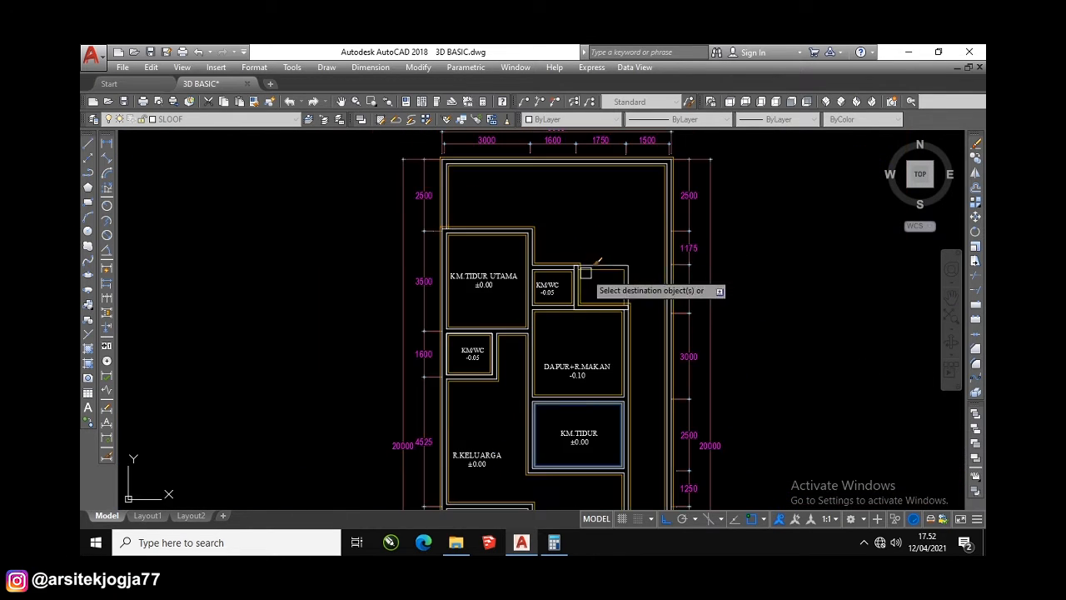
Set a wider offset distance and offset the PDS ATAS outlines of the rear KM.TIDUR and R.KELUARGA with R.TAMU inward
middle_click_drag(508, 334, 590, 115)
middle_click_drag(575, 326, 571, 265)
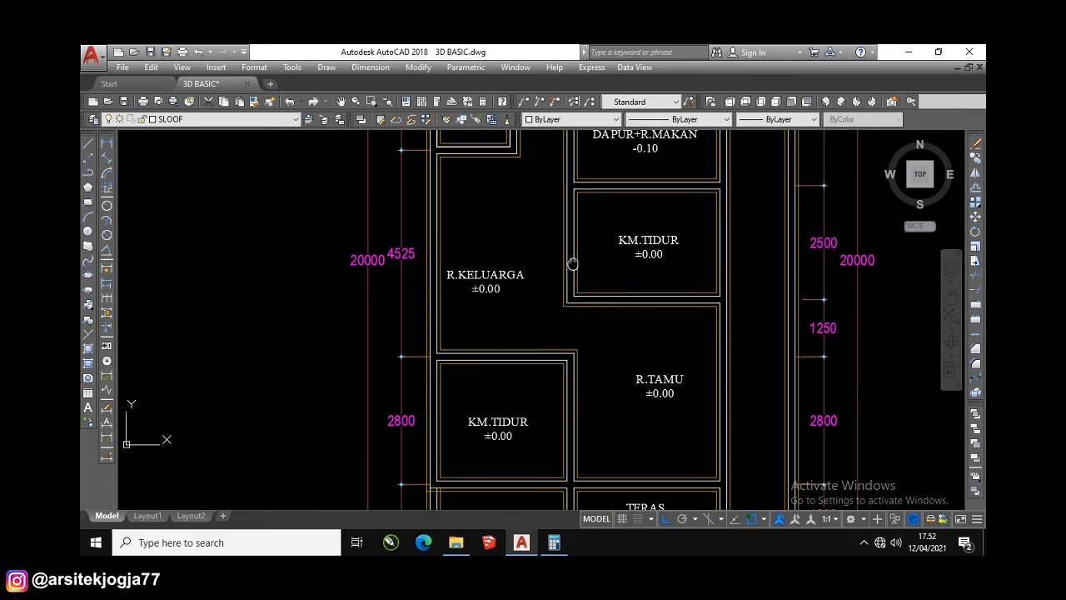
scroll(600, 289, "up", 6)
type("o")
key("Return")
left_click(612, 301)
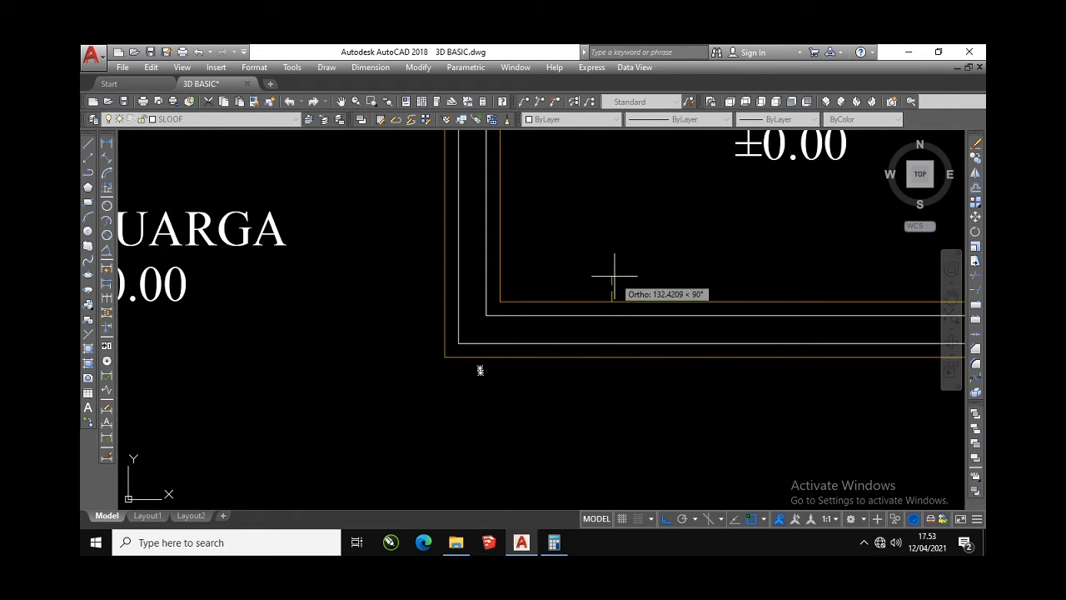
key("BackSpace")
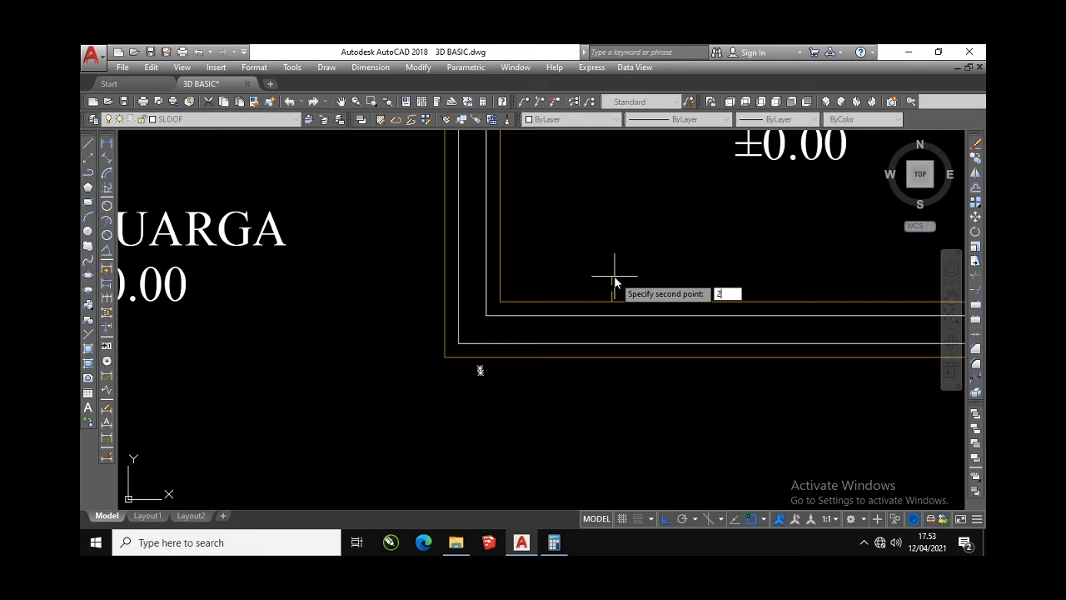
key("Return")
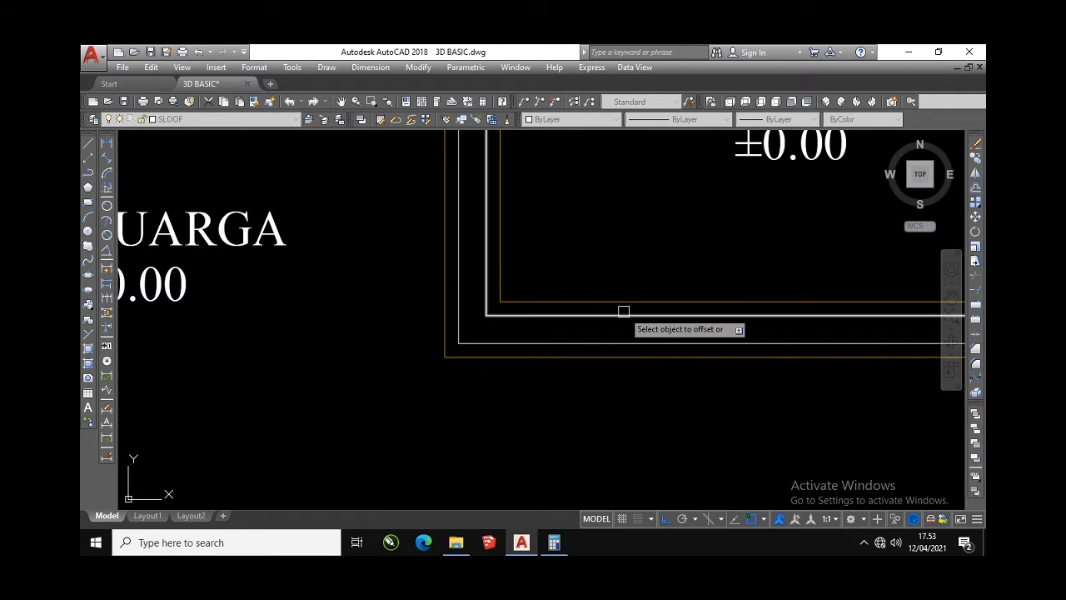
scroll(623, 275, "down", 2)
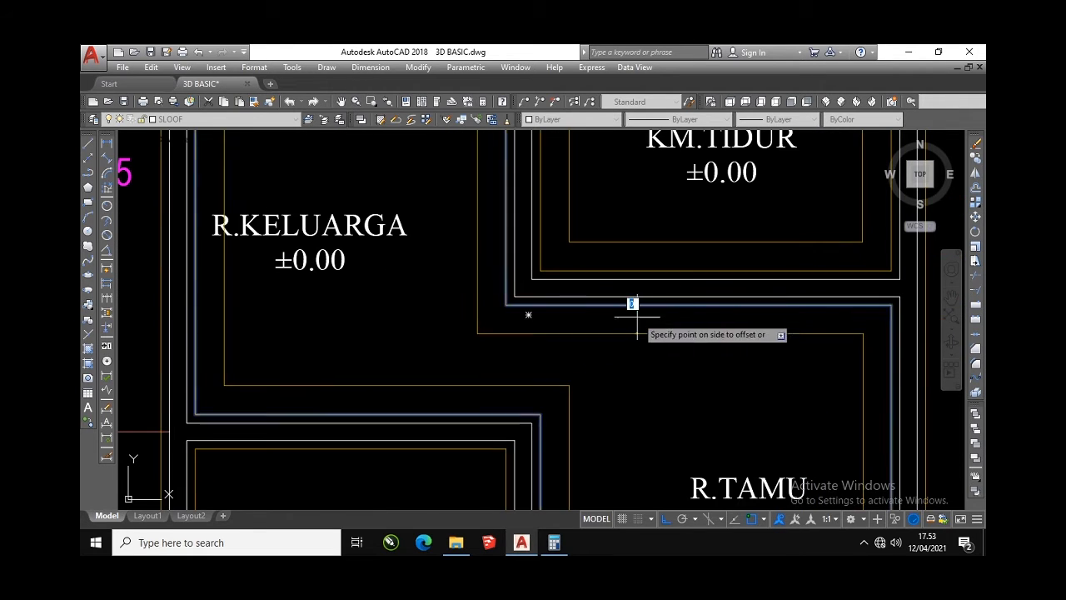
scroll(635, 334, "down", 3)
middle_click_drag(635, 352, 640, 421)
scroll(641, 266, "up", 2)
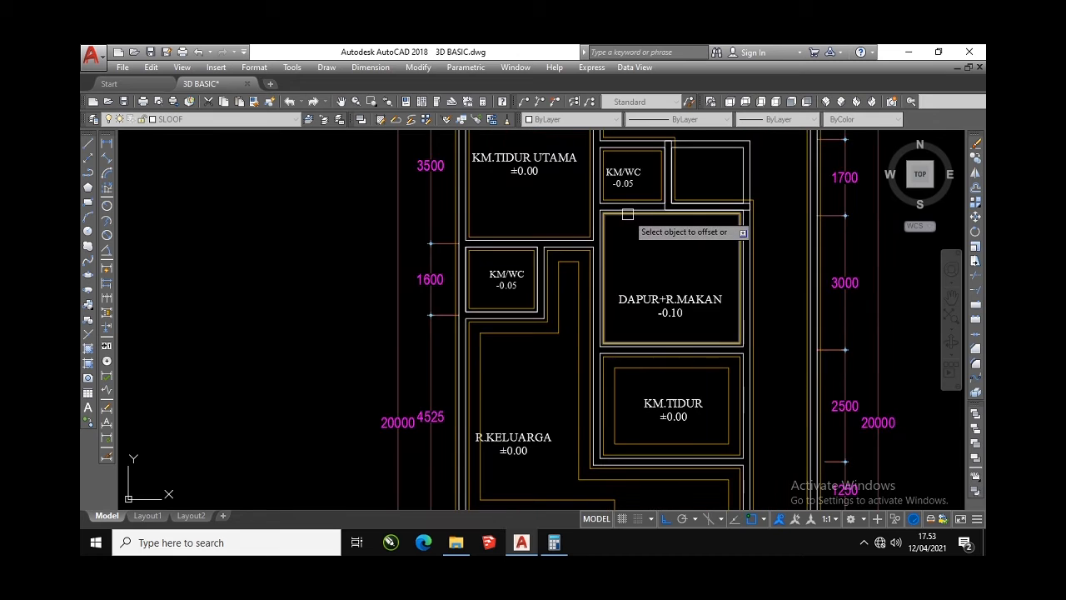
Offset the PDS ATAS outlines of DAPUR+R.MAKAN, KM.TIDUR UTAMA and both KM/WC rooms inward by the same distance
scroll(521, 245, "up", 3)
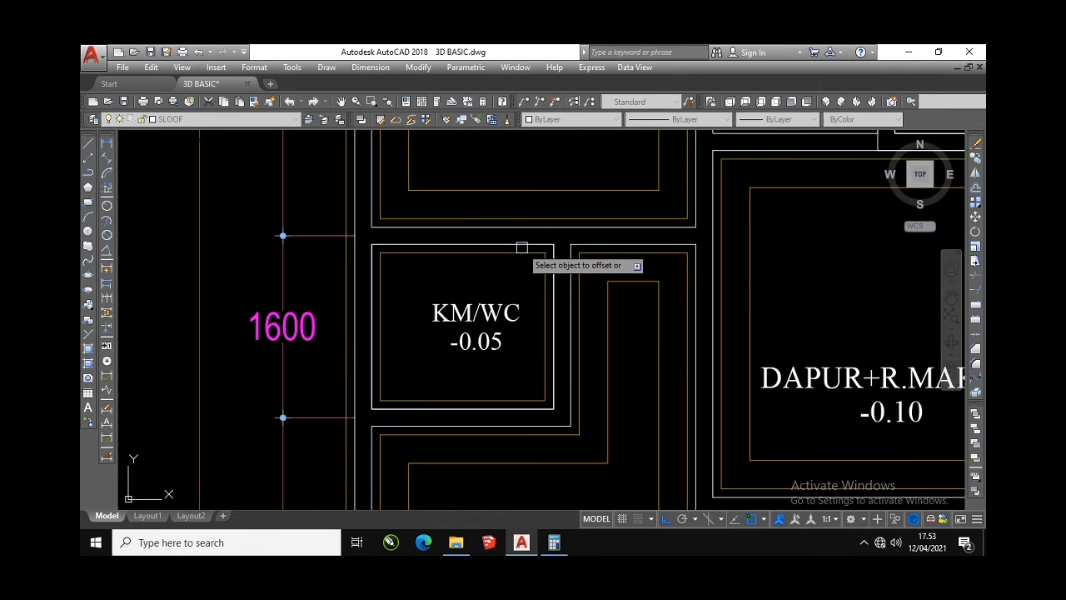
scroll(569, 309, "down", 5)
scroll(611, 241, "up", 4)
scroll(655, 229, "down", 2)
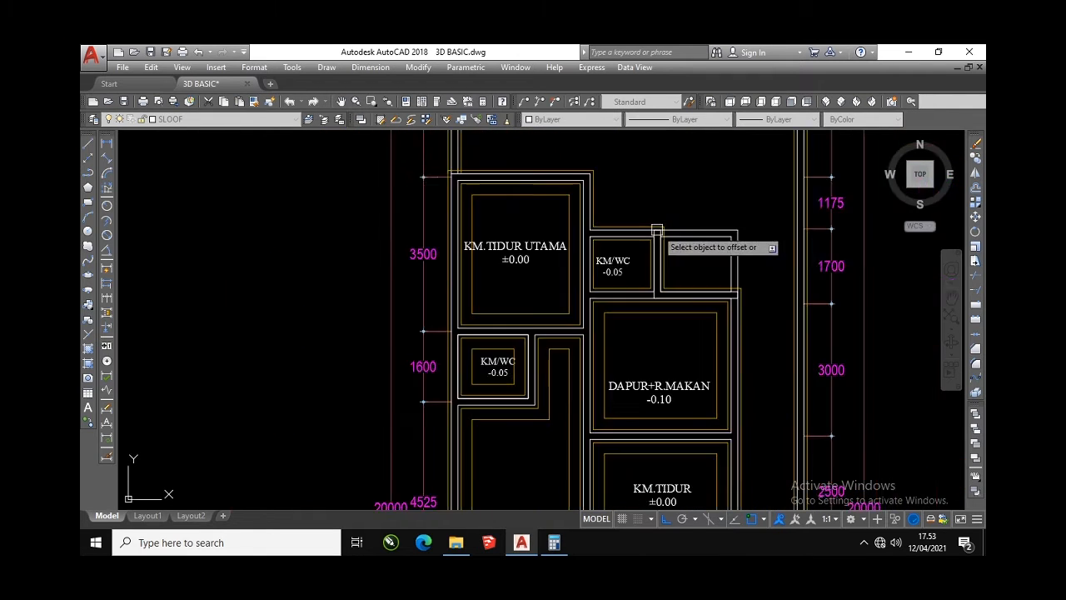
scroll(631, 241, "up", 3)
scroll(625, 334, "down", 4)
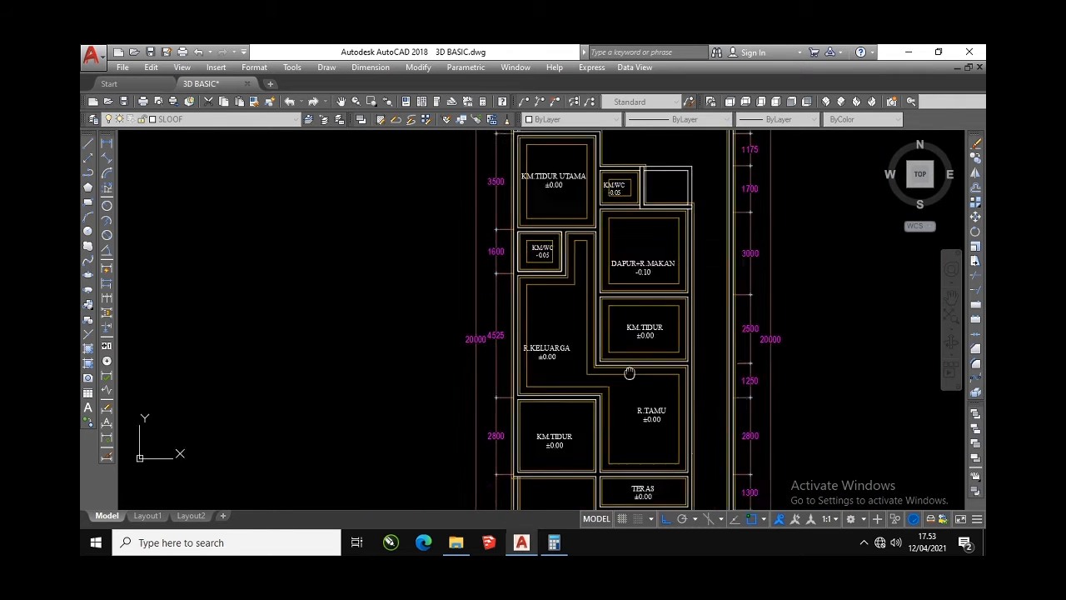
Offset the front KM.TIDUR's PDS ATAS outline inward and the house's outer one outward by the same distance
scroll(628, 353, "up", 6)
scroll(624, 375, "down", 2)
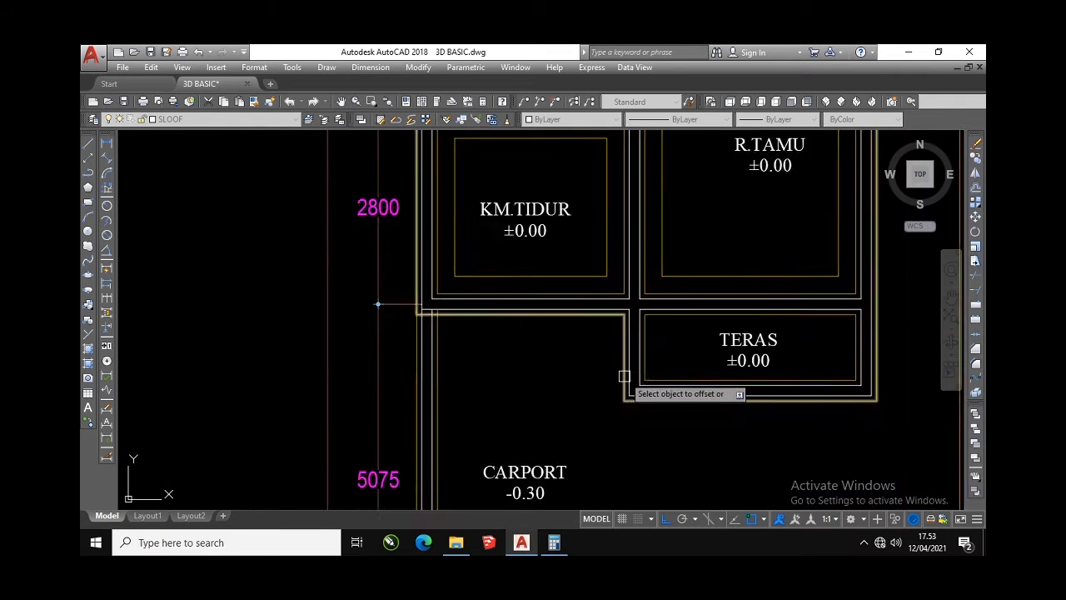
scroll(624, 362, "up", 2)
scroll(610, 283, "down", 5)
Offset the site boundary wall's PDS ATAS lines, including the one beside the CARPORT, by the same distance
scroll(538, 347, "up", 4)
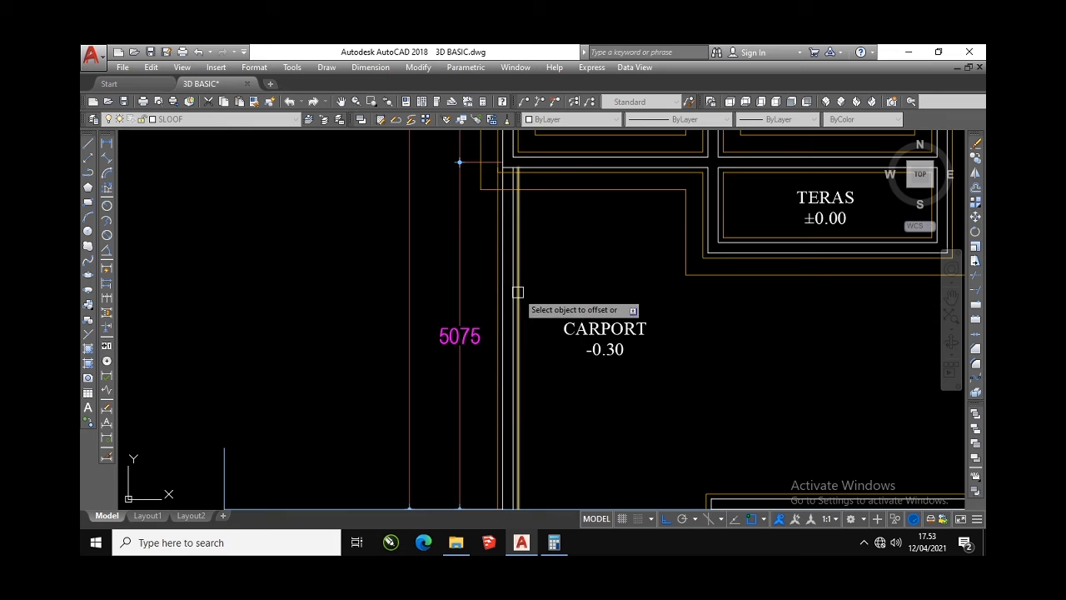
scroll(750, 350, "down", 4)
scroll(748, 326, "up", 6)
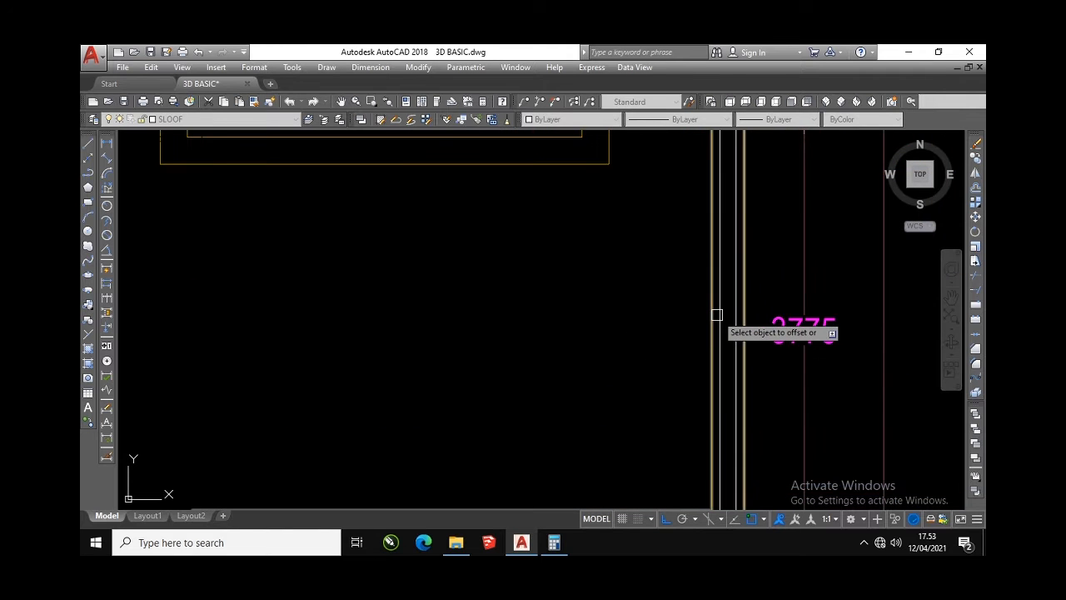
scroll(659, 331, "down", 5)
scroll(635, 217, "up", 5)
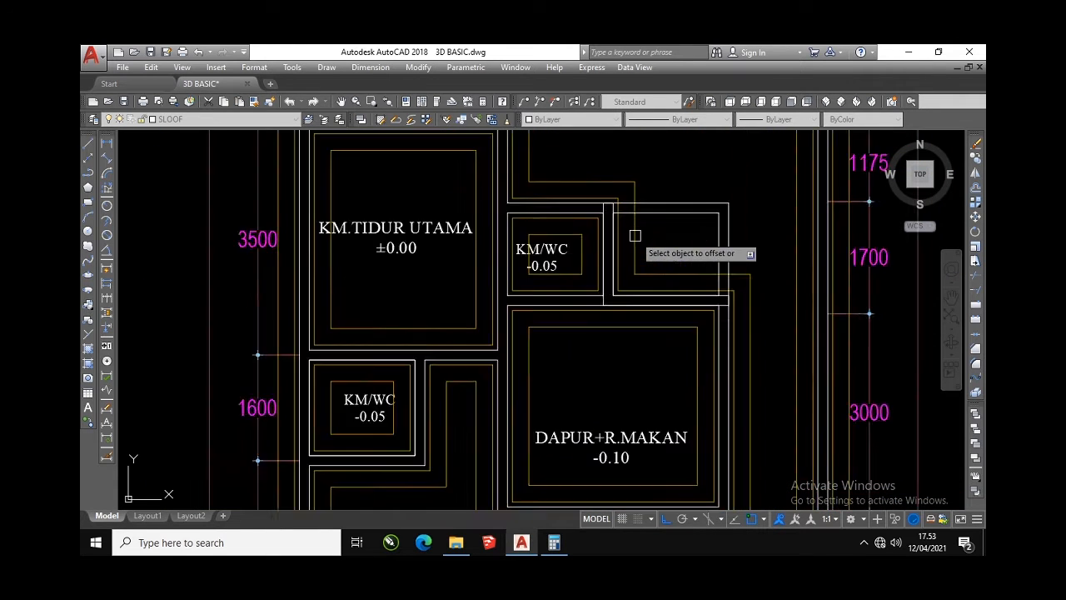
scroll(621, 242, "down", 4)
scroll(583, 217, "up", 4)
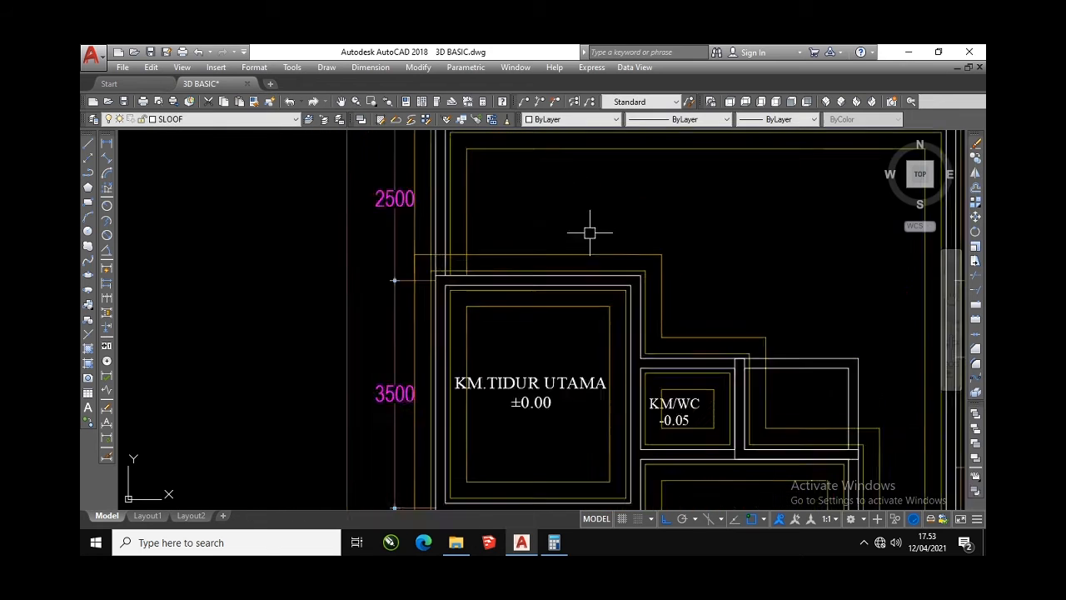
Try to change the layer of the house's outermost offset outline
scroll(590, 232, "down", 2)
left_click(596, 247)
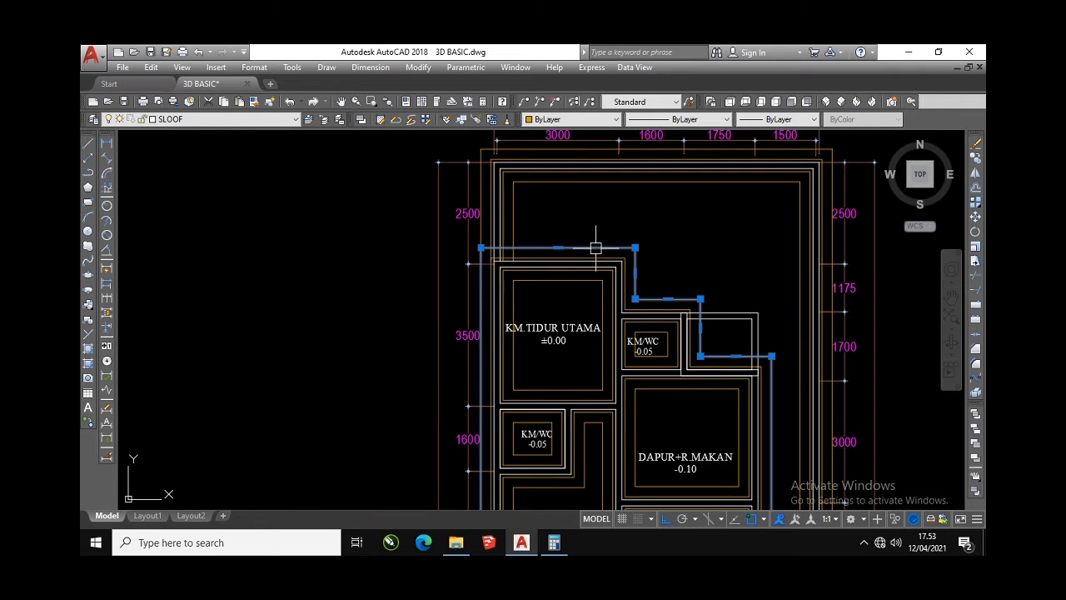
left_click(221, 118)
left_click(167, 247)
key("Escape")
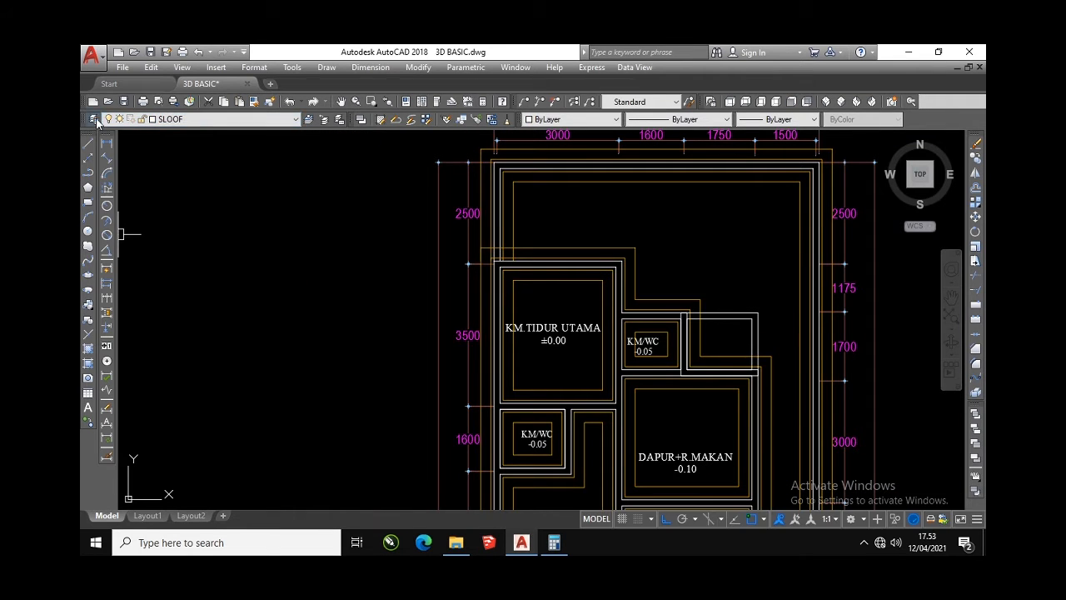
Set the PDS BAWAH layer's color to index 41 and close the layer manager
left_click(94, 120)
left_click(334, 280)
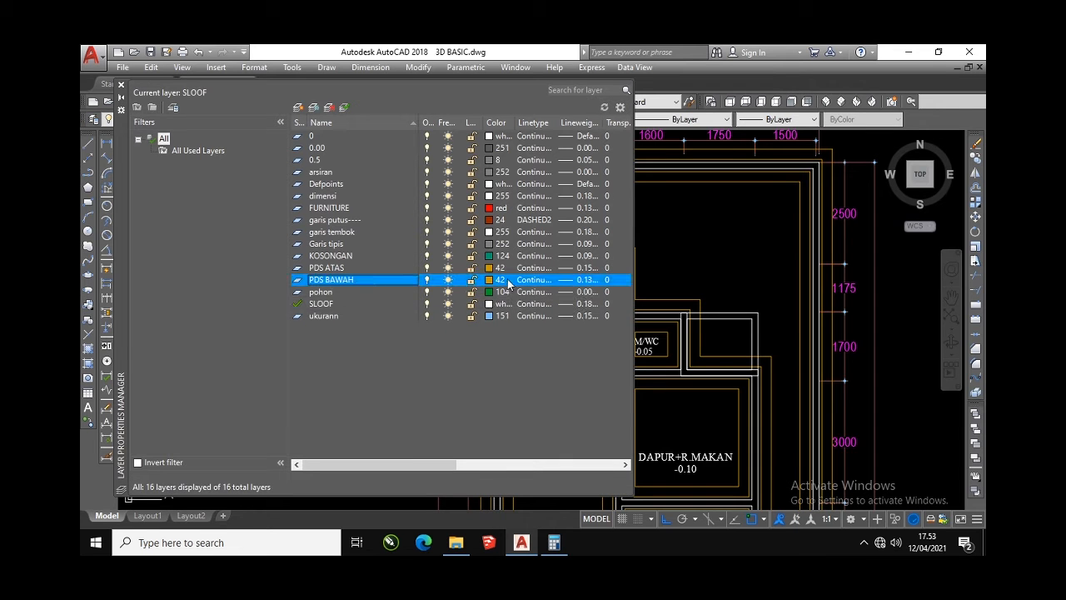
left_click(489, 282)
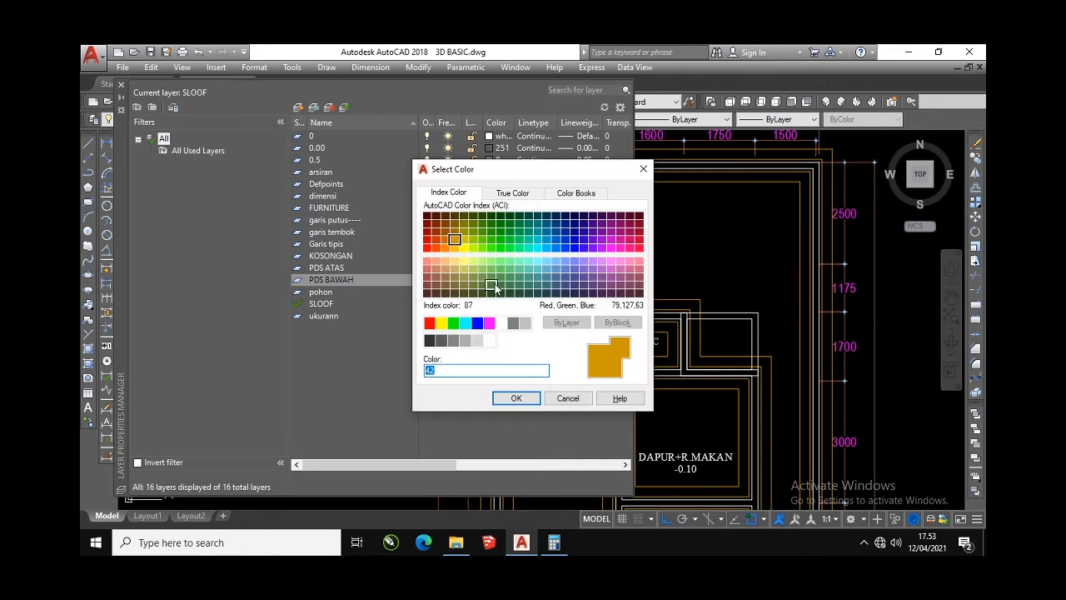
left_click(454, 268)
left_click(517, 398)
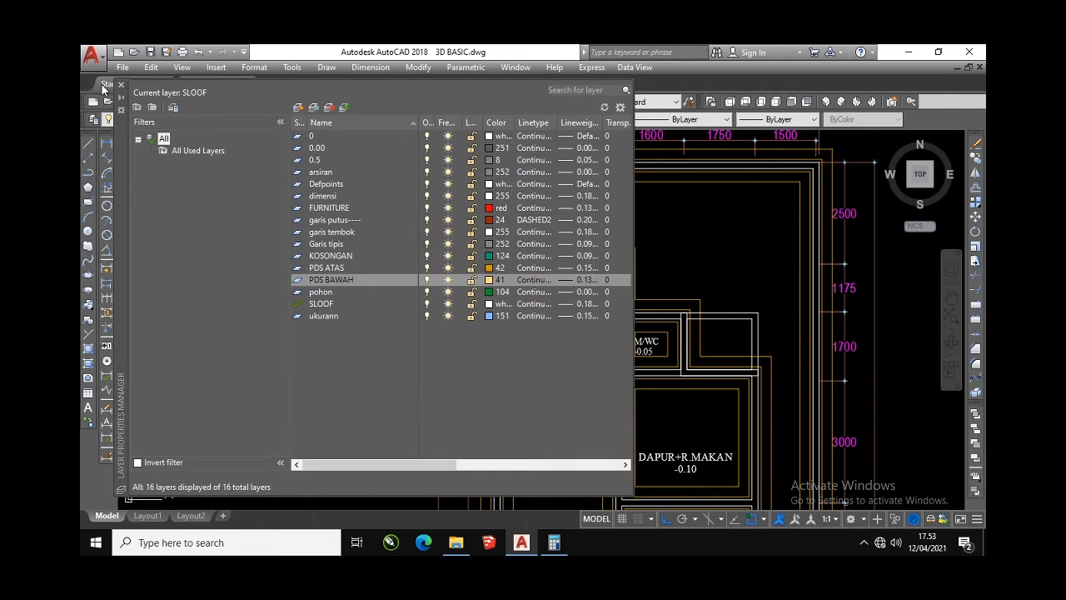
left_click(120, 87)
Assign the house's outermost offset outline to the PDS BAWAH layer
left_click(572, 246)
scroll(576, 245, "up", 2)
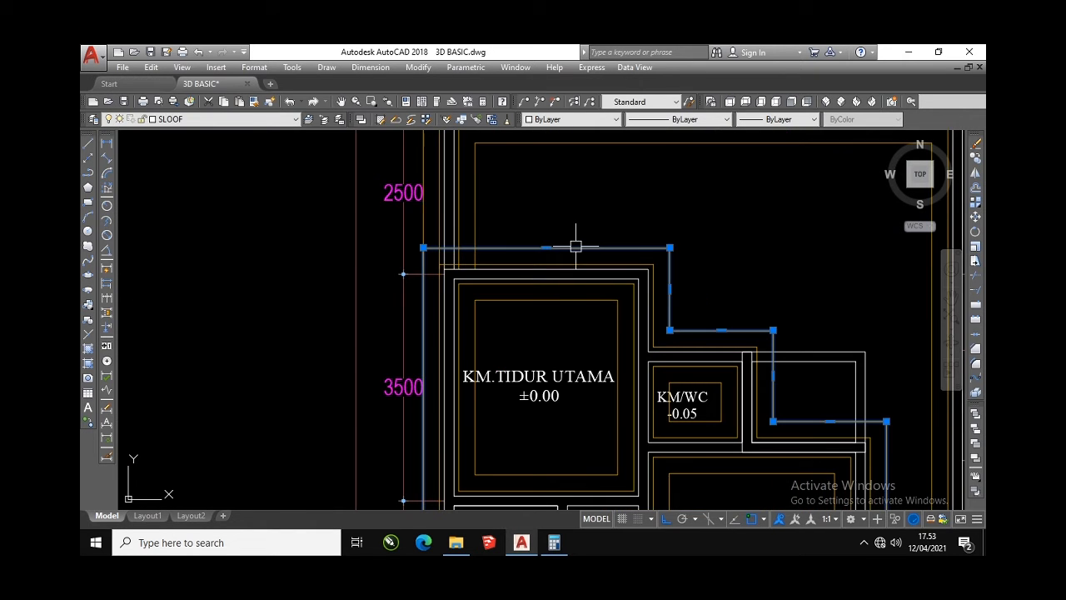
left_click(231, 118)
scroll(215, 205, "up", 2)
left_click(204, 261)
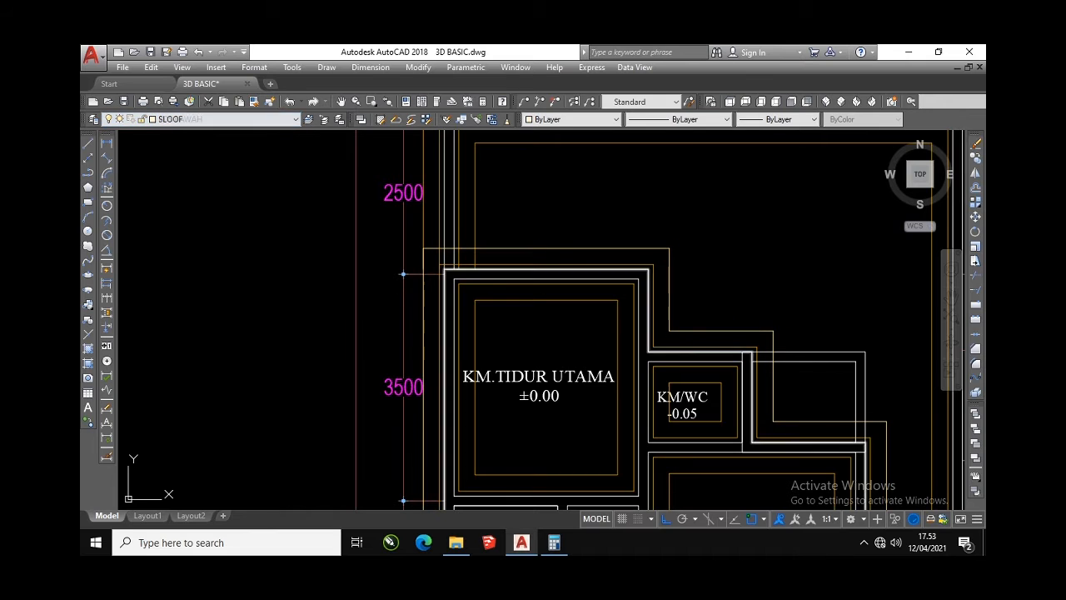
key("Escape")
Match the house outline's PDS BAWAH properties to the innermost outlines of KM.TIDUR UTAMA, both KM/WC rooms and DAPUR+R.MAKAN
type("MA")
key("Return")
left_click(557, 249)
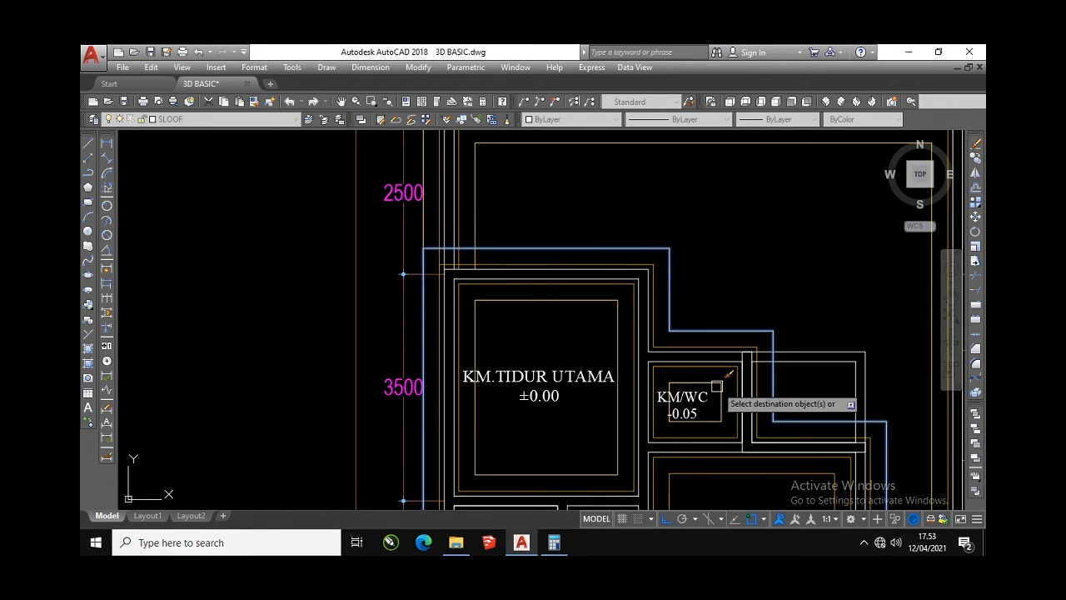
middle_click_drag(724, 359, 619, 209)
scroll(618, 208, "down", 4)
scroll(594, 253, "up", 2)
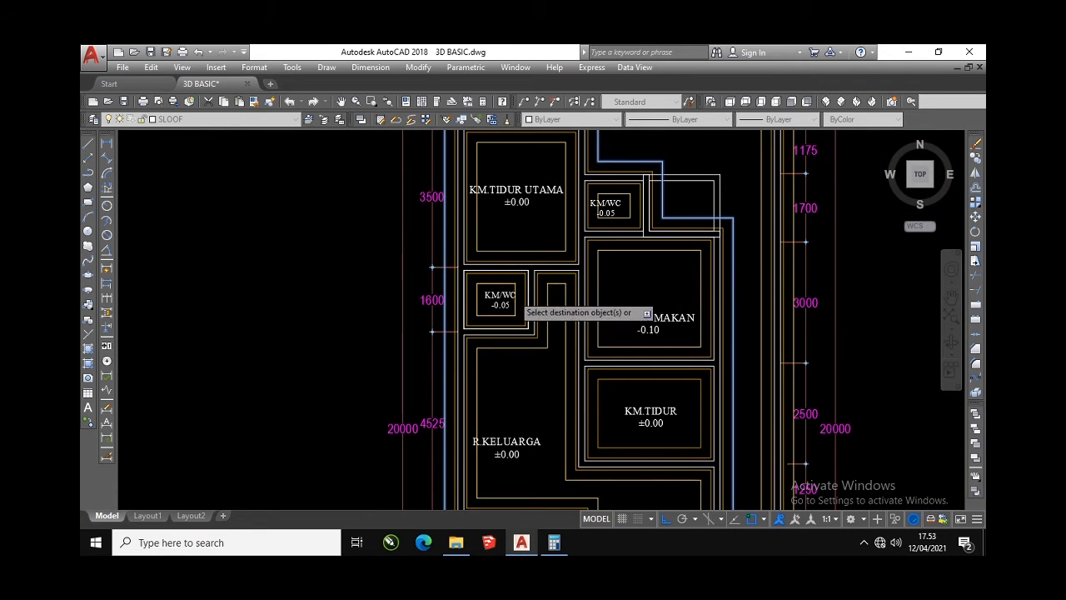
Match the PDS BAWAH properties to the innermost outlines of R.KELUARGA with R.TAMU, both KM.TIDUR rooms and the wide offset beside the CARPORT
scroll(513, 295, "down", 4)
scroll(542, 423, "up", 4)
mouse_move(563, 456)
middle_mouse_down()
mouse_move(592, 403)
mouse_move(551, 345)
middle_mouse_up()
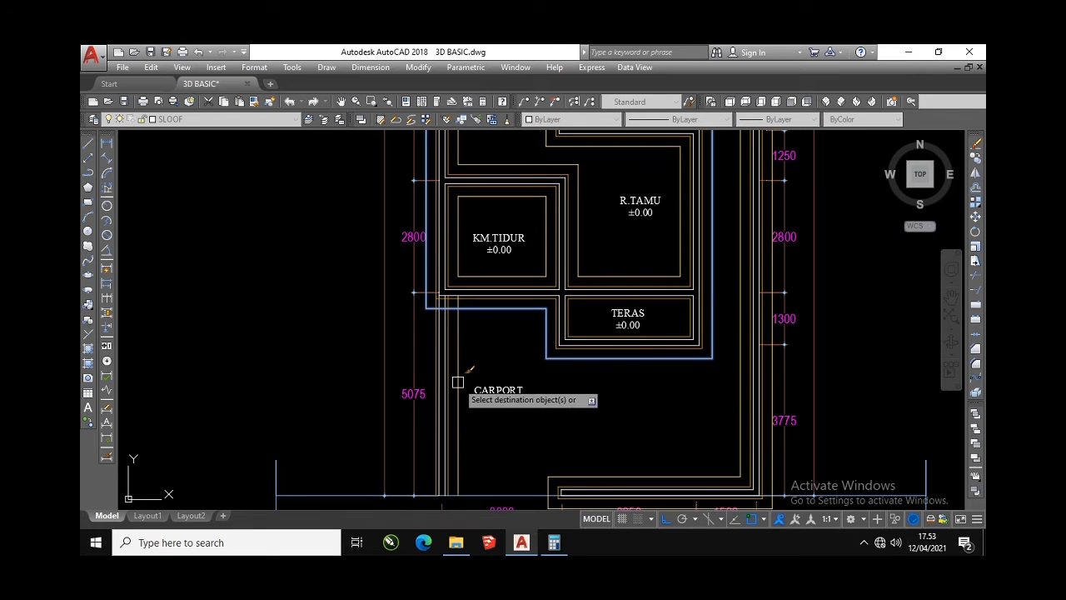
key("Escape")
scroll(613, 312, "up", 2)
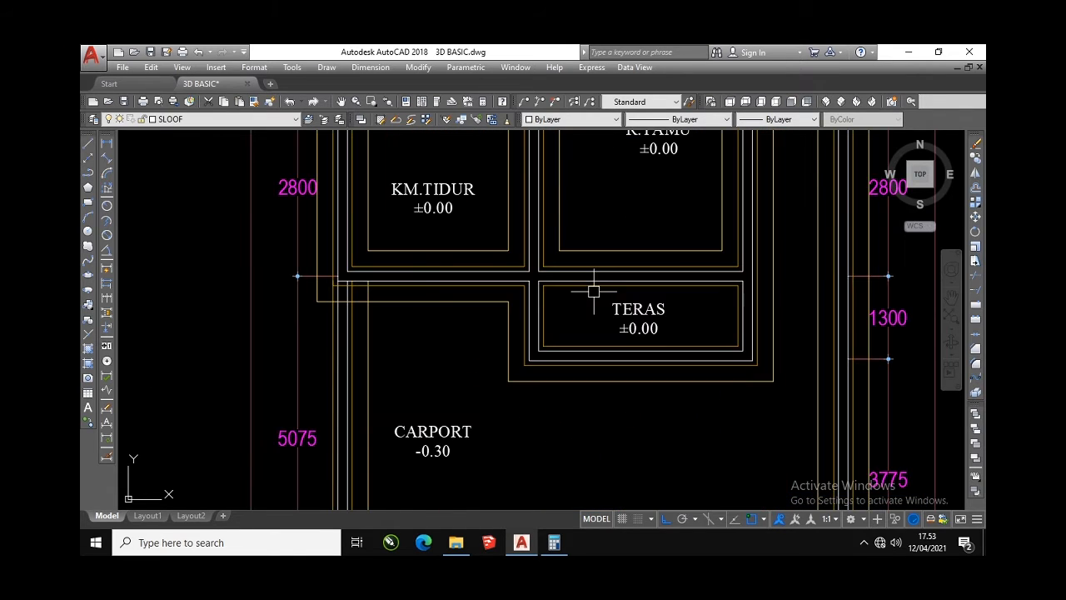
Offset the innermost TERAS outline inward to add another foundation edge inside that room
key("Return")
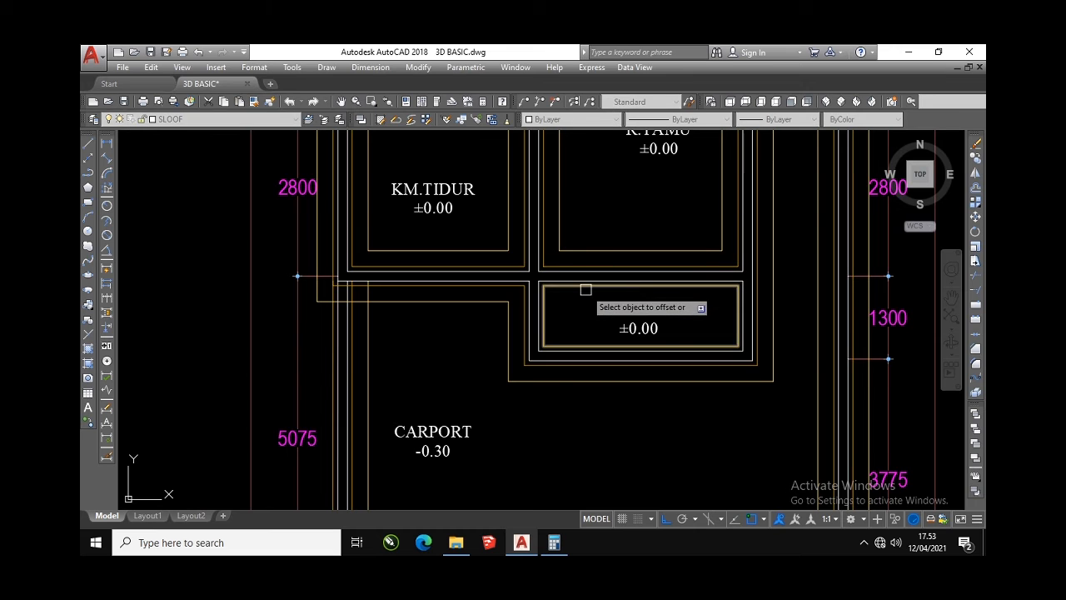
key("Escape")
scroll(570, 358, "down", 4)
scroll(622, 311, "up", 2)
middle_click_drag(648, 321, 649, 340)
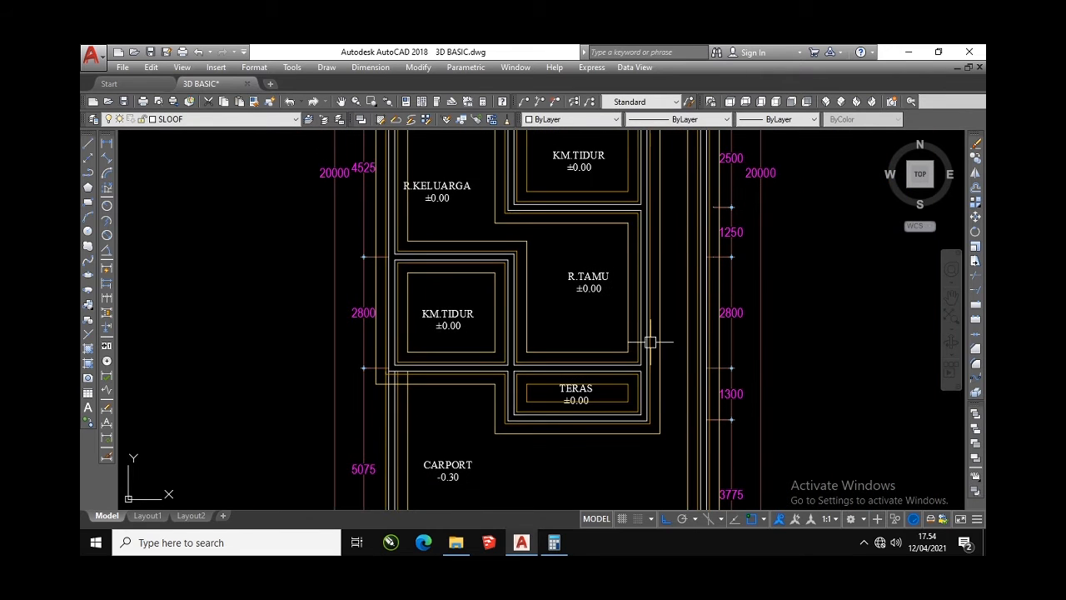
Offset the innermost outline of R.KELUARGA with R.TAMU inward
type("o")
key("Return")
left_click(627, 332)
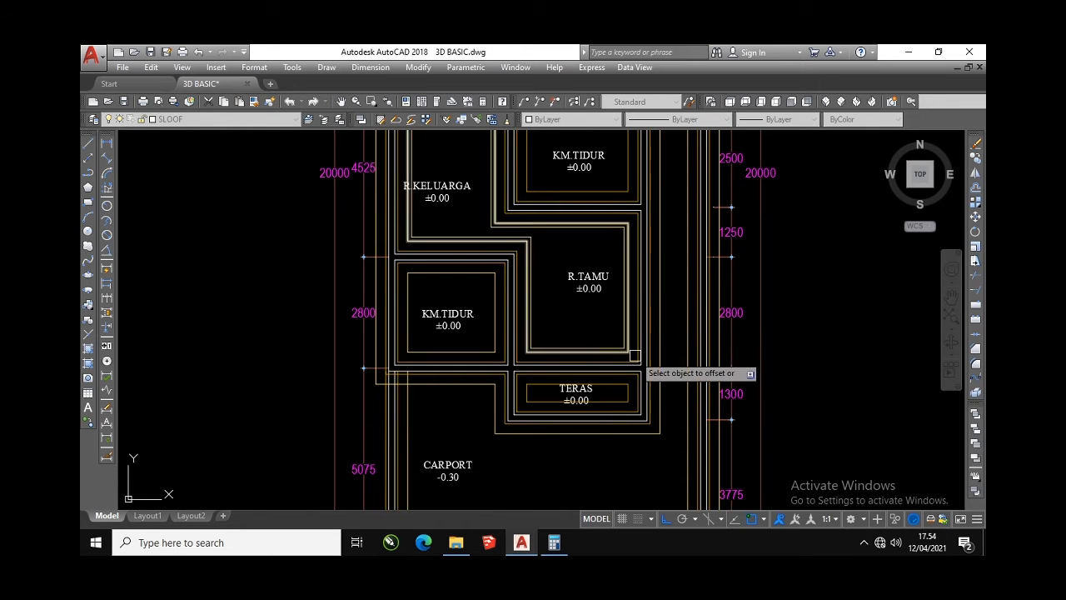
scroll(633, 327, "up", 4)
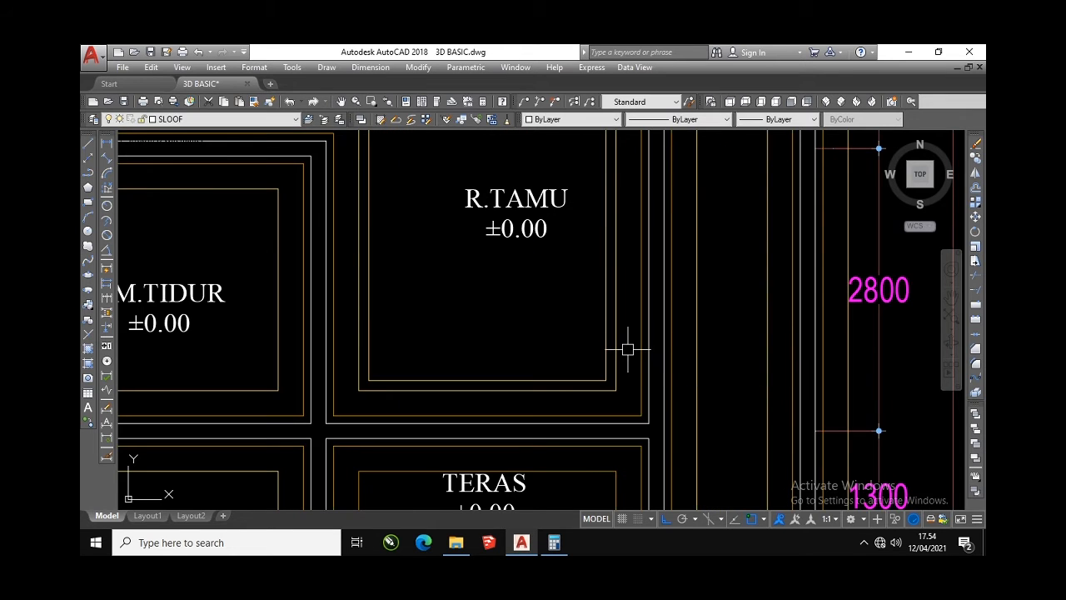
Set the offset distance by picking two points across the gap between the two innermost R.TAMU outlines
type("l")
key("space")
left_click(617, 347)
key("Escape")
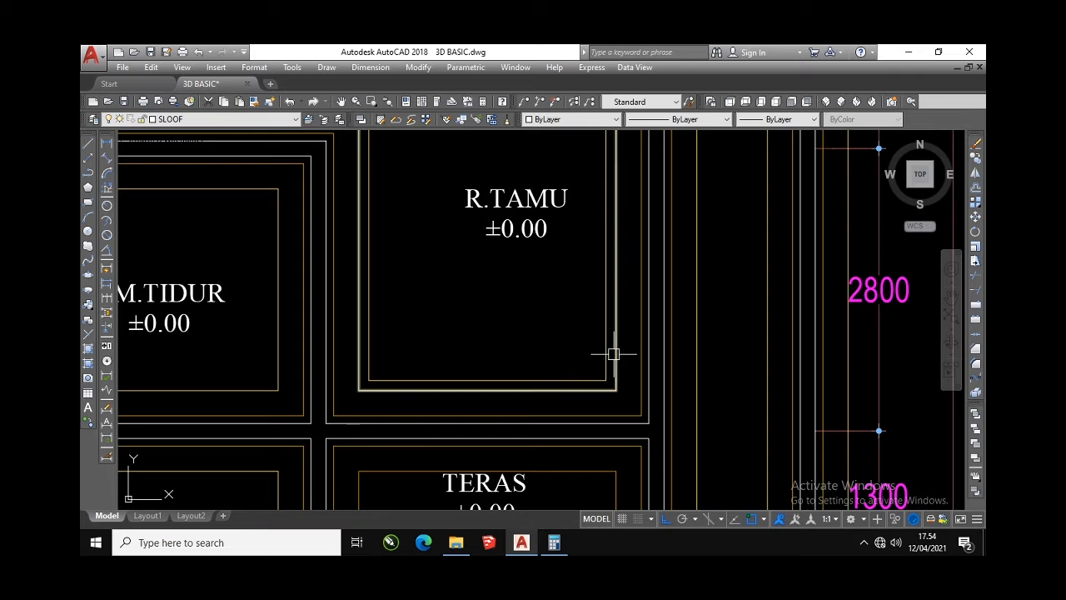
left_click(615, 356)
left_click(607, 356)
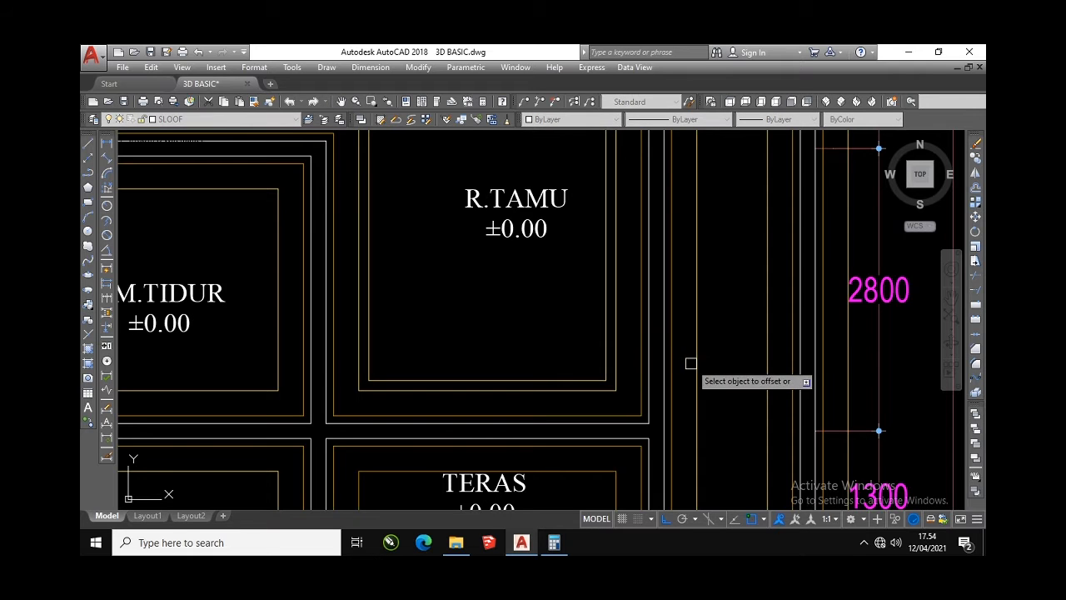
Offset the innermost outlines of both KM.TIDUR rooms inward by the picked distance
scroll(726, 358, "down", 3)
scroll(563, 310, "up", 2)
scroll(563, 310, "up", 2)
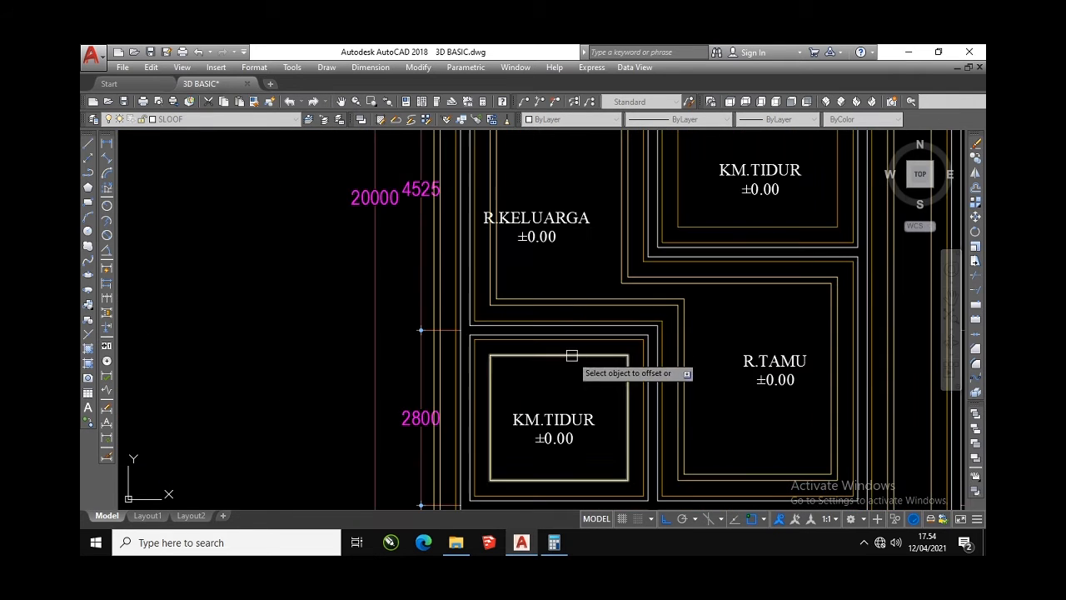
scroll(574, 352, "down", 4)
scroll(645, 238, "up", 2)
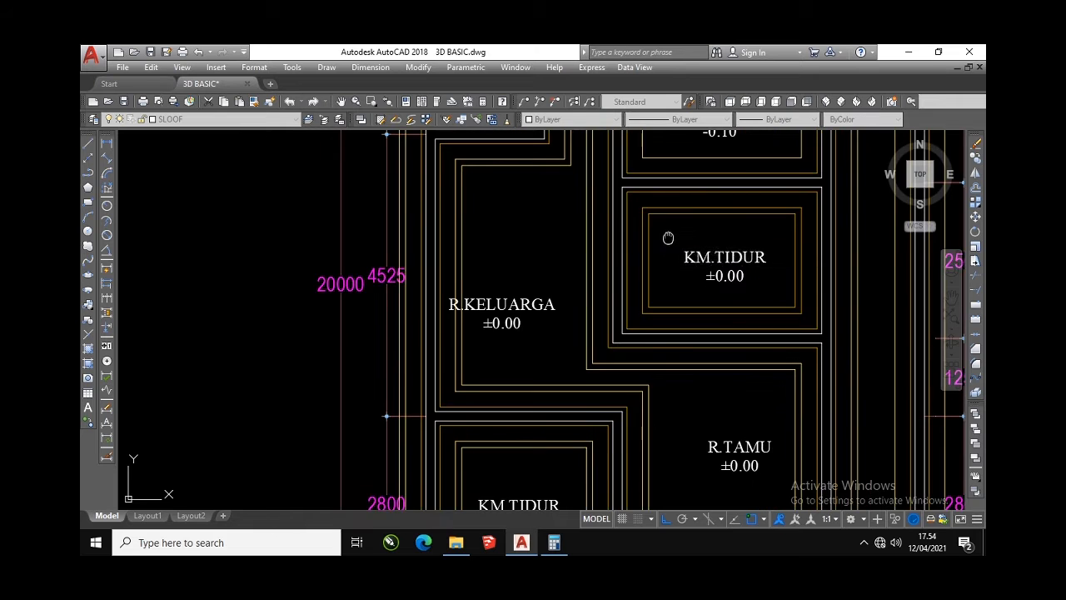
Offset the innermost outlines of DAPUR+R.MAKAN, the adjoining KM/WC and KM.TIDUR UTAMA inward, and the house's outermost outline outward
middle_click_drag(669, 239, 632, 429)
left_click(606, 232)
left_click(631, 244)
middle_click_drag(635, 254, 624, 378)
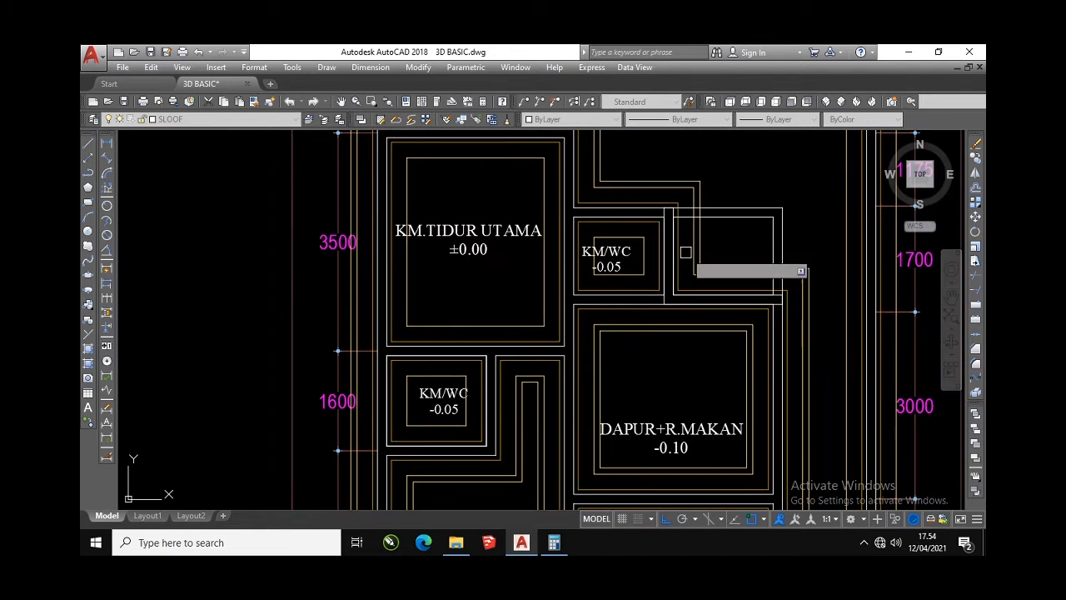
scroll(633, 246, "up", 3)
scroll(645, 296, "down", 3)
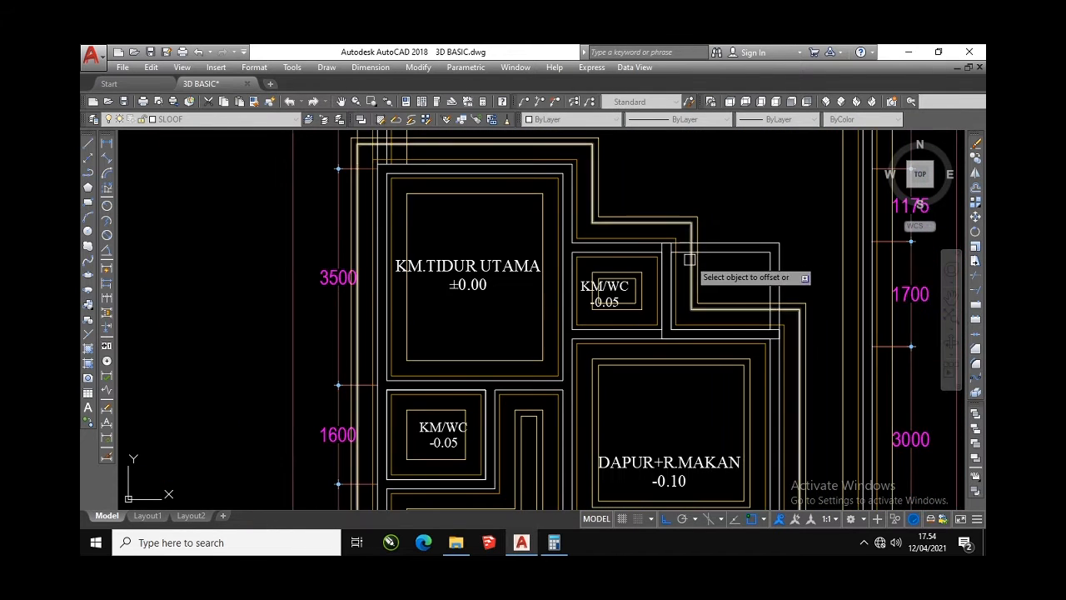
left_click(483, 194)
left_click(483, 237)
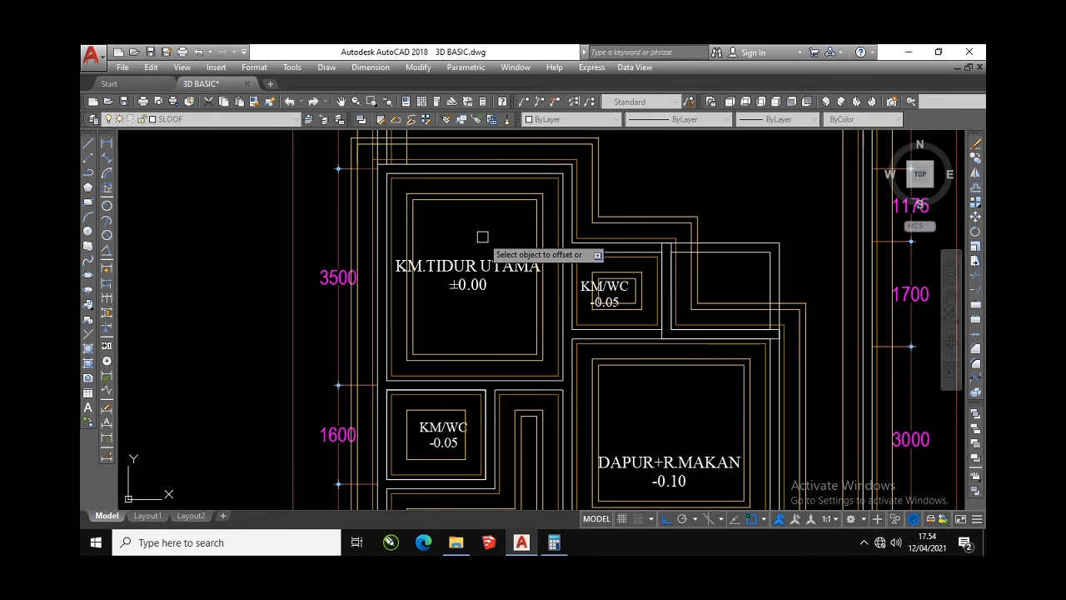
Offset the innermost outlines of TERAS and the KM/WC below KM.TIDUR UTAMA inward
scroll(479, 333, "down", 4)
scroll(519, 374, "up", 2)
middle_click_drag(519, 374, 533, 281)
scroll(541, 358, "down", 1)
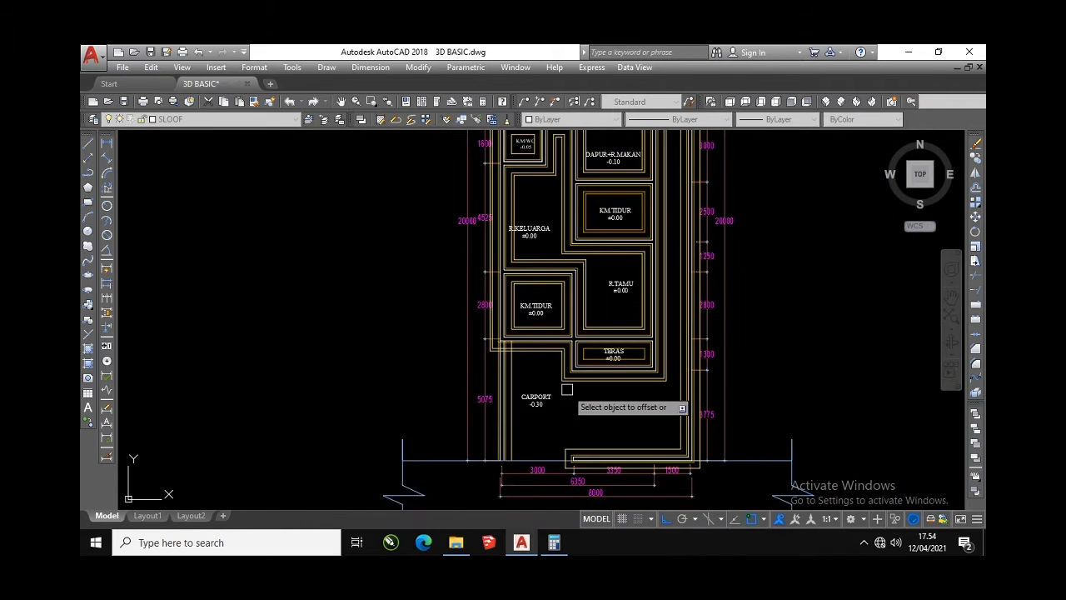
scroll(585, 387, "up", 2)
scroll(590, 342, "up", 4)
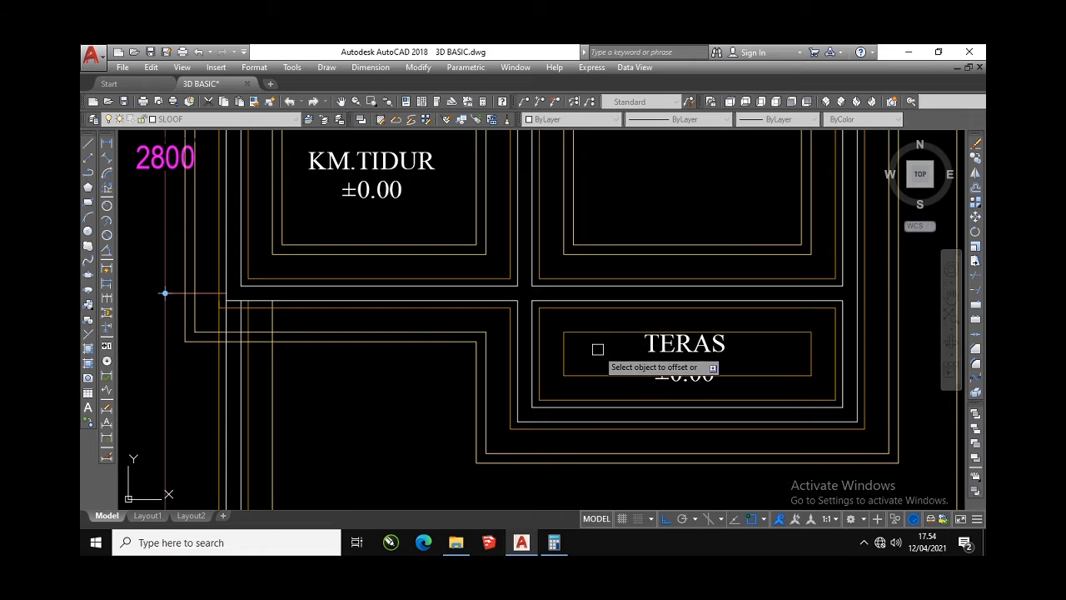
scroll(592, 359, "down", 8)
scroll(607, 249, "up", 8)
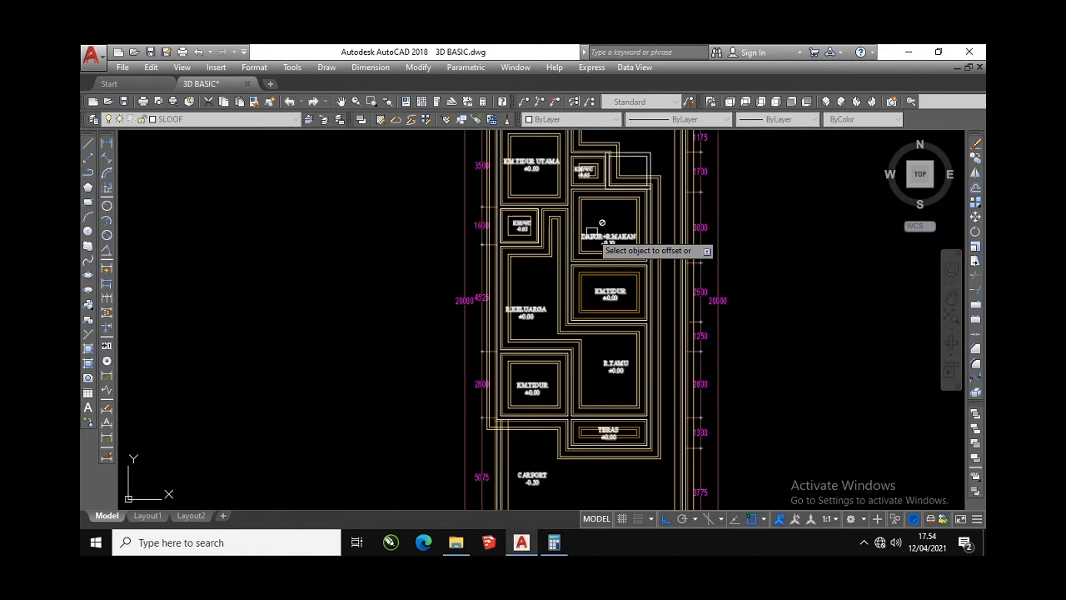
scroll(459, 283, "down", 1)
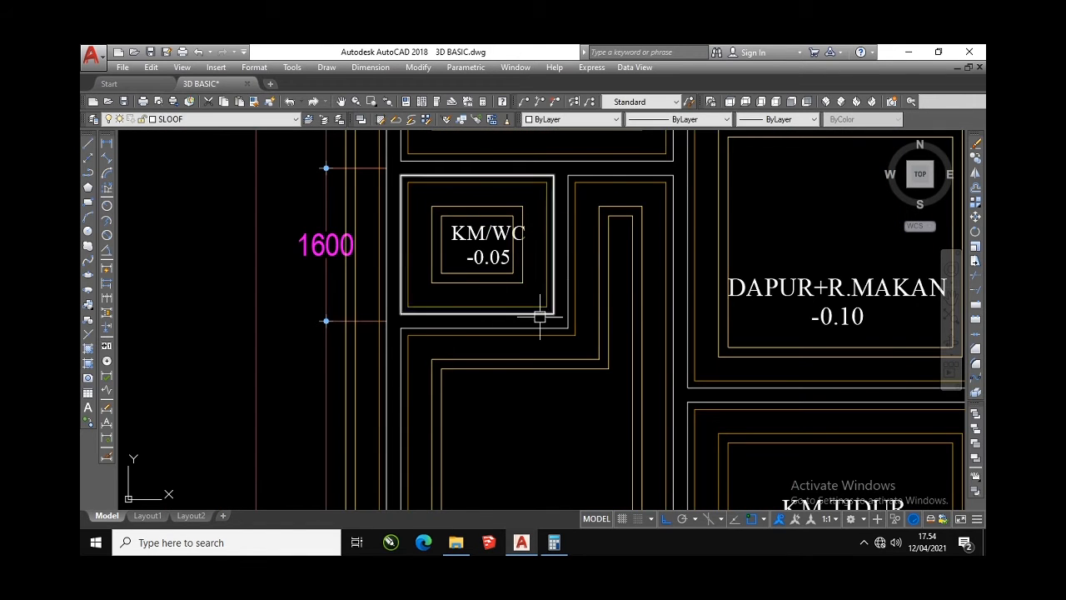
scroll(553, 316, "down", 4)
scroll(553, 322, "up", 3)
scroll(553, 321, "up", 1)
type("M")
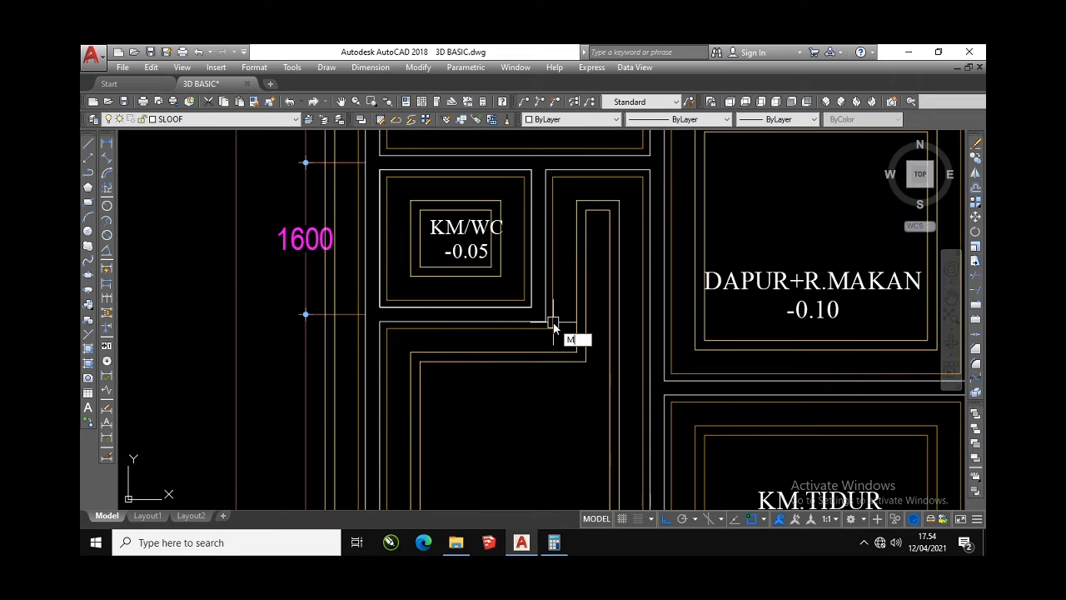
type("A")
key("space")
left_click(571, 362)
key("Escape")
Assign the innermost outline of R.KELUARGA with R.TAMU to the KOSONGAN layer
left_click(568, 362)
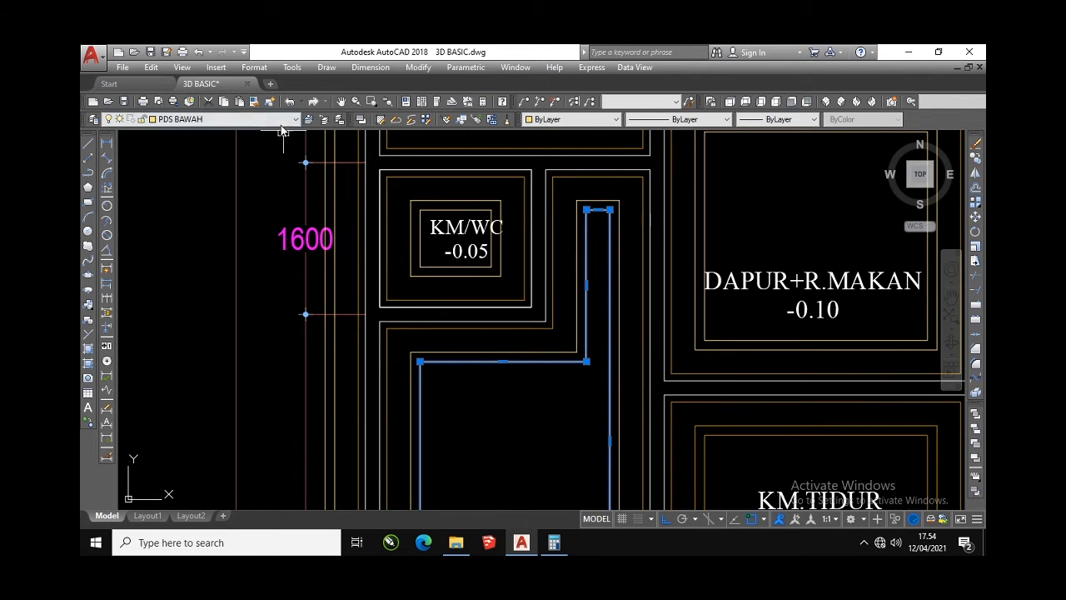
left_click(280, 119)
left_click(192, 282)
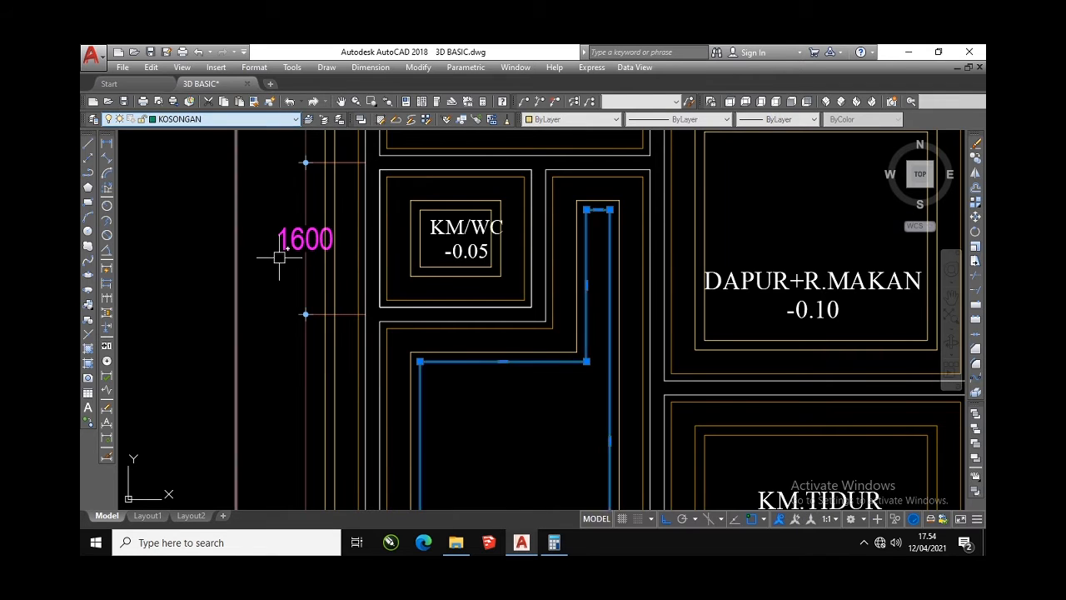
key("Escape")
Match the outline's KOSONGAN properties to the innermost outlines of both KM/WC rooms, DAPUR+R.MAKAN and KM.TIDUR UTAMA
type("MA")
key("Return")
left_click(543, 363)
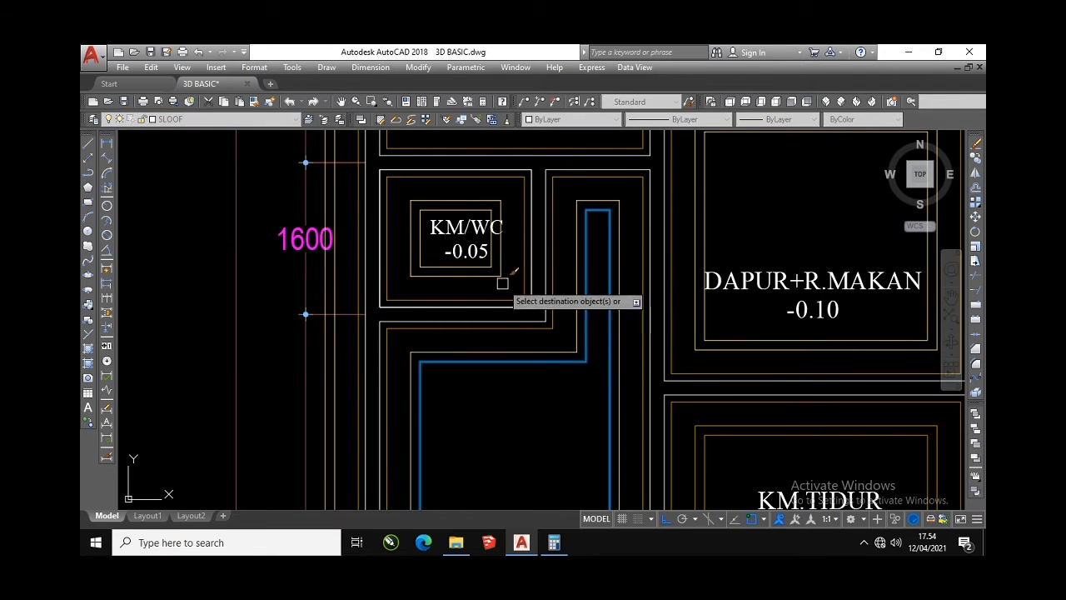
left_click(473, 265)
scroll(492, 273, "down", 4)
scroll(595, 210, "up", 2)
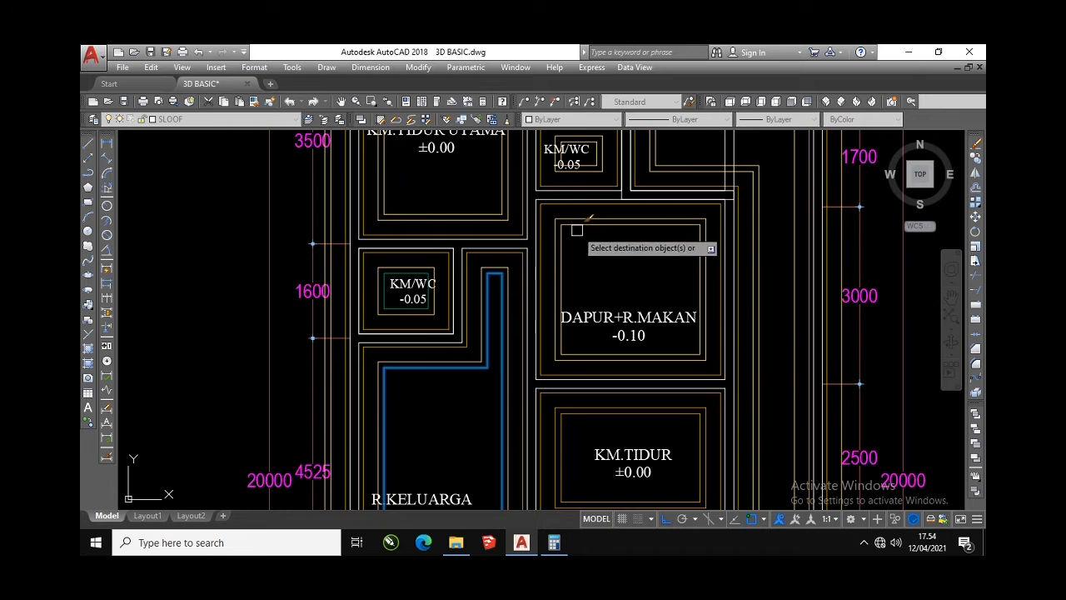
scroll(582, 162, "up", 2)
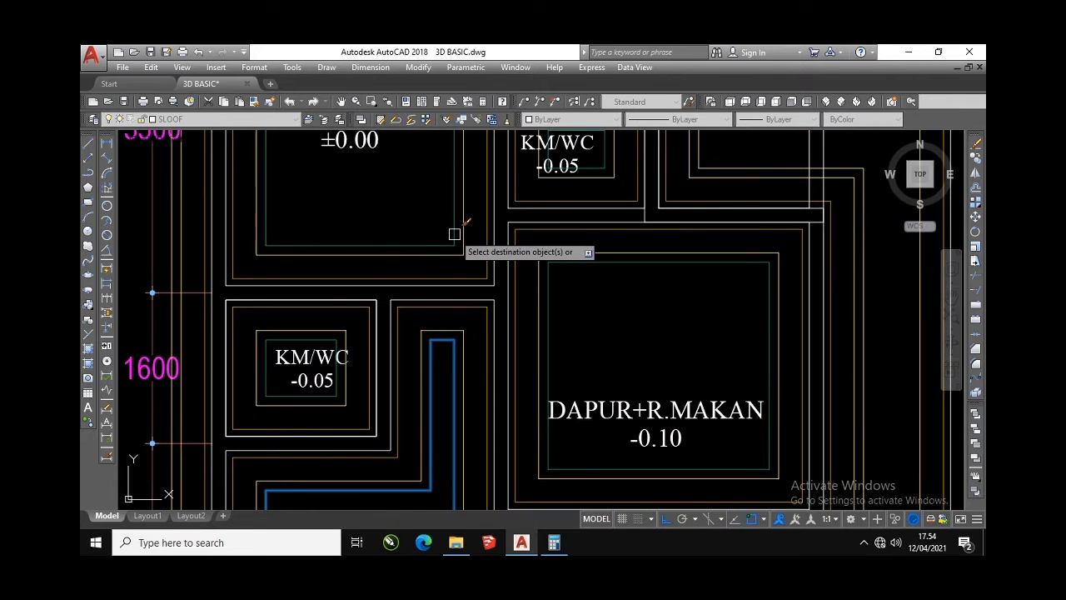
Match the KOSONGAN properties to the innermost outlines of both KM.TIDUR rooms and TERAS, and to the house's outermost outline
scroll(453, 231, "down", 6)
scroll(516, 341, "up", 4)
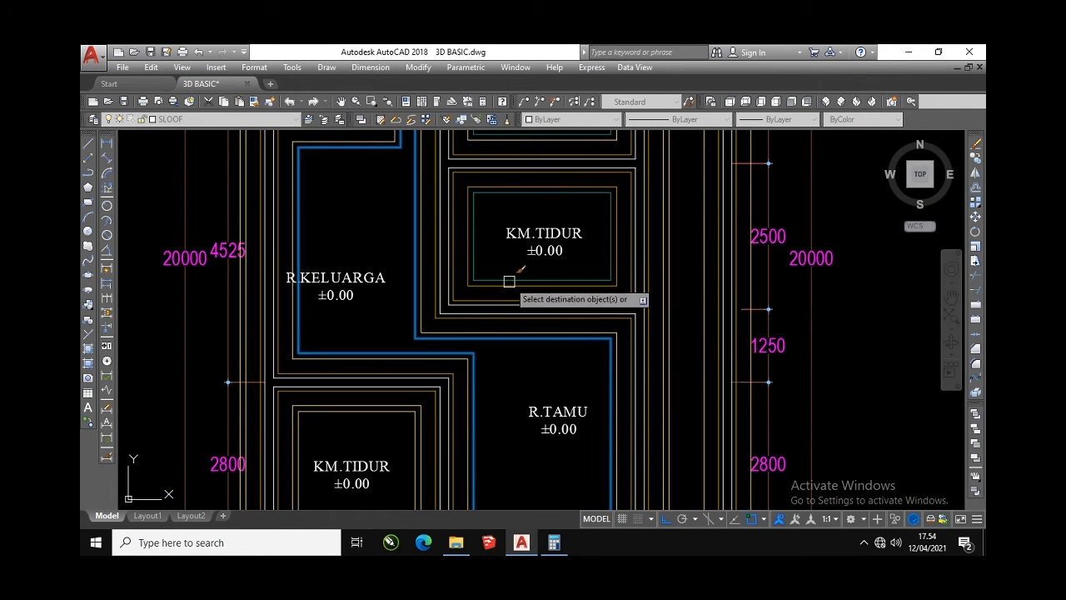
scroll(507, 281, "down", 4)
scroll(491, 325, "up", 2)
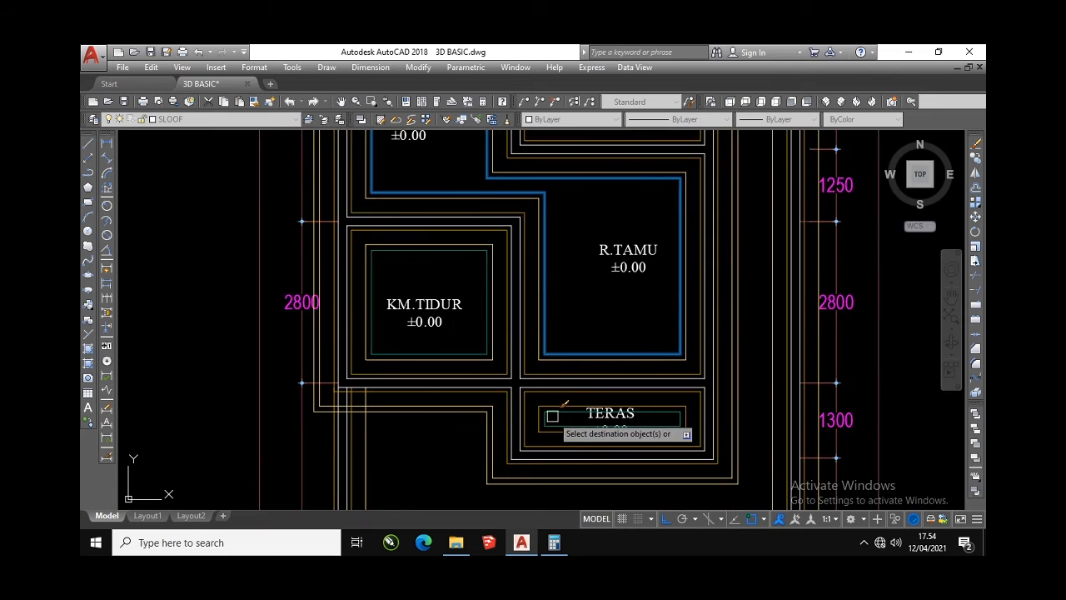
left_click(524, 482)
scroll(492, 350, "down", 2)
scroll(450, 429, "up", 2)
key("Escape")
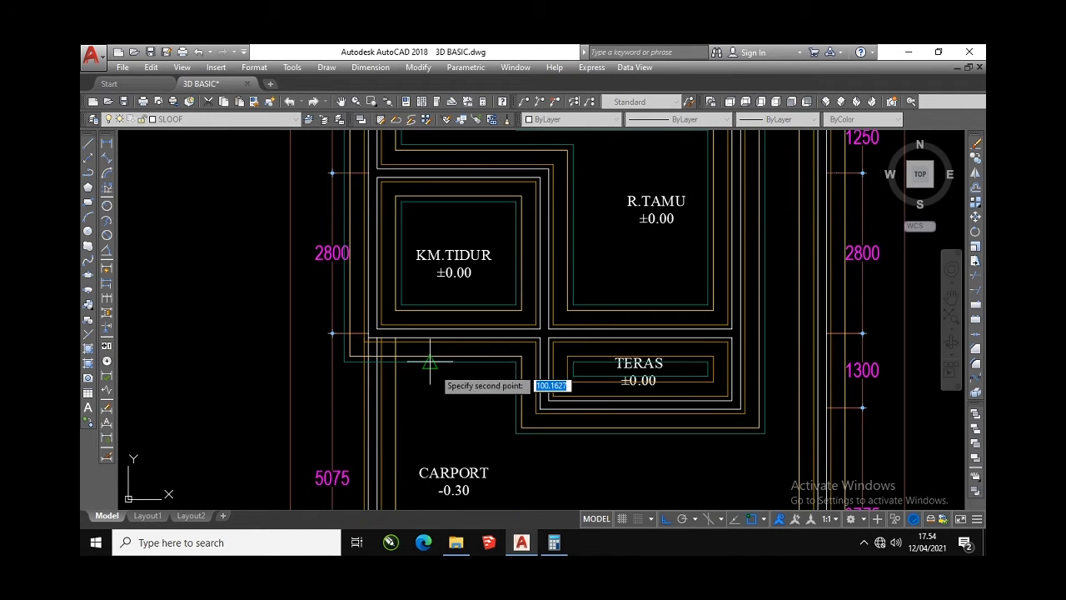
Offset the boundary wall's wide foundation outline outward, using the gap between the house's two outermost outlines as the distance
scroll(466, 363, "down", 4)
scroll(586, 371, "up", 4)
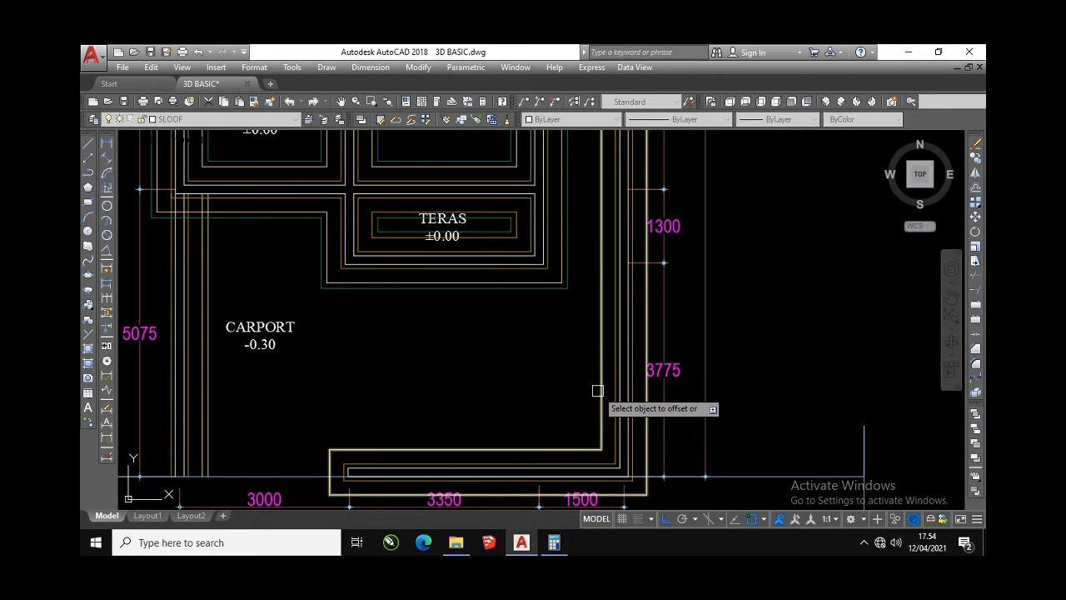
scroll(575, 390, "down", 4)
scroll(520, 242, "up", 7)
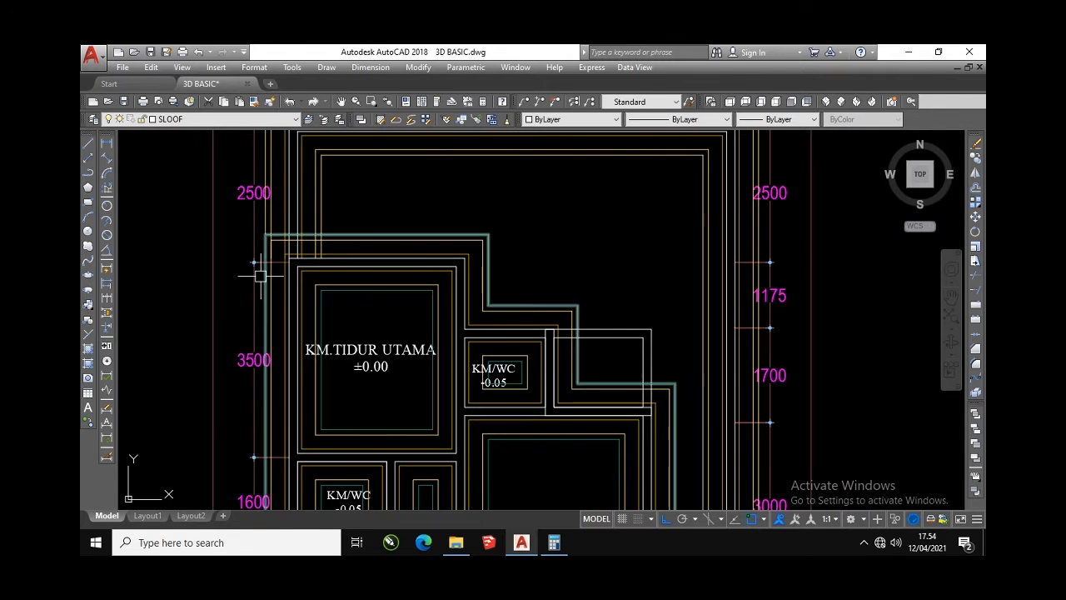
Examine where the boundary wall foundation lines beside the CARPORT meet the house outlines
scroll(330, 275, "down", 4)
scroll(411, 210, "down", 4)
scroll(369, 352, "up", 6)
middle_click_drag(378, 367, 400, 239)
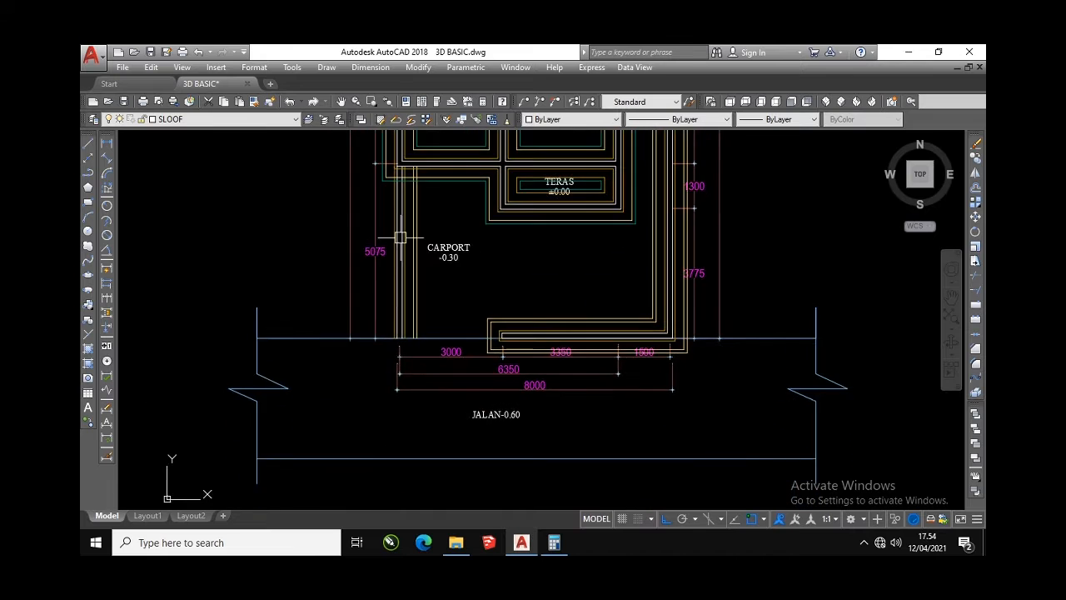
scroll(395, 159, "up", 6)
middle_click_drag(389, 159, 393, 191)
scroll(417, 309, "down", 4)
scroll(409, 291, "up", 4)
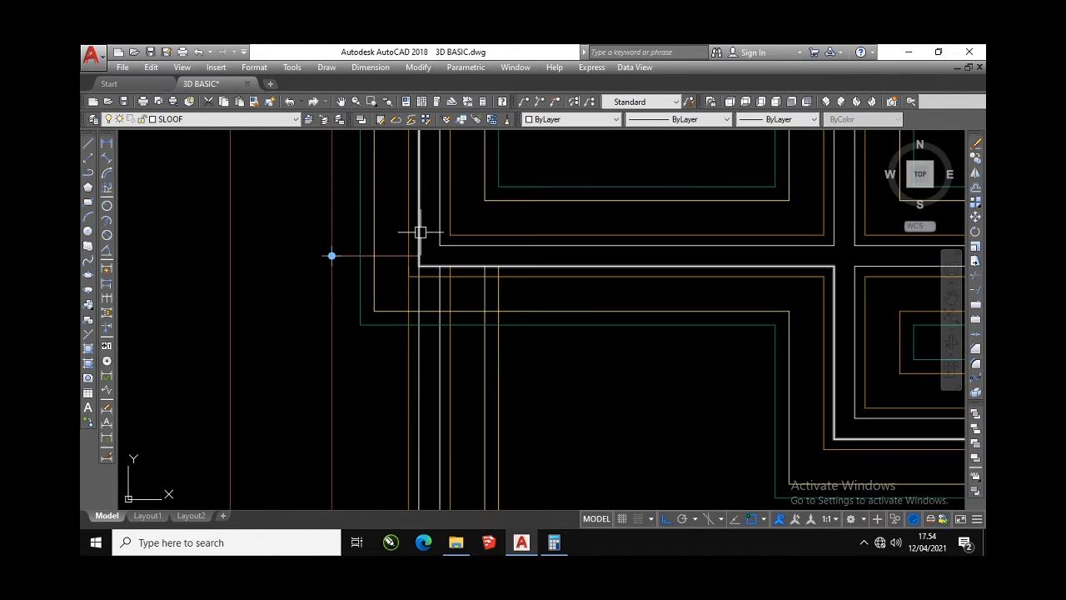
scroll(425, 236, "down", 4)
scroll(443, 342, "down", 2)
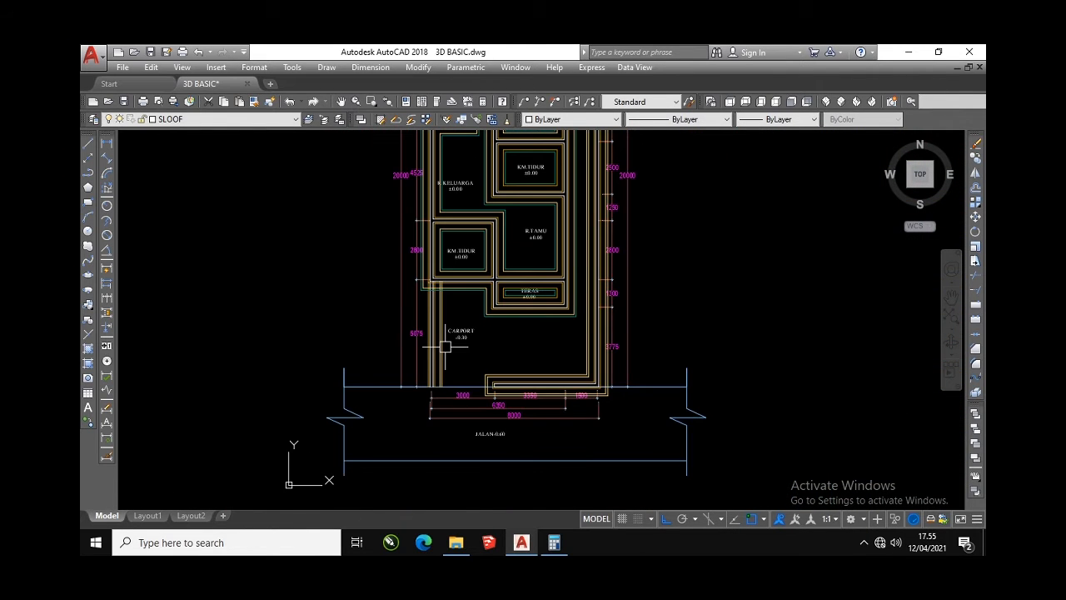
scroll(435, 325, "up", 4)
scroll(435, 325, "down", 4)
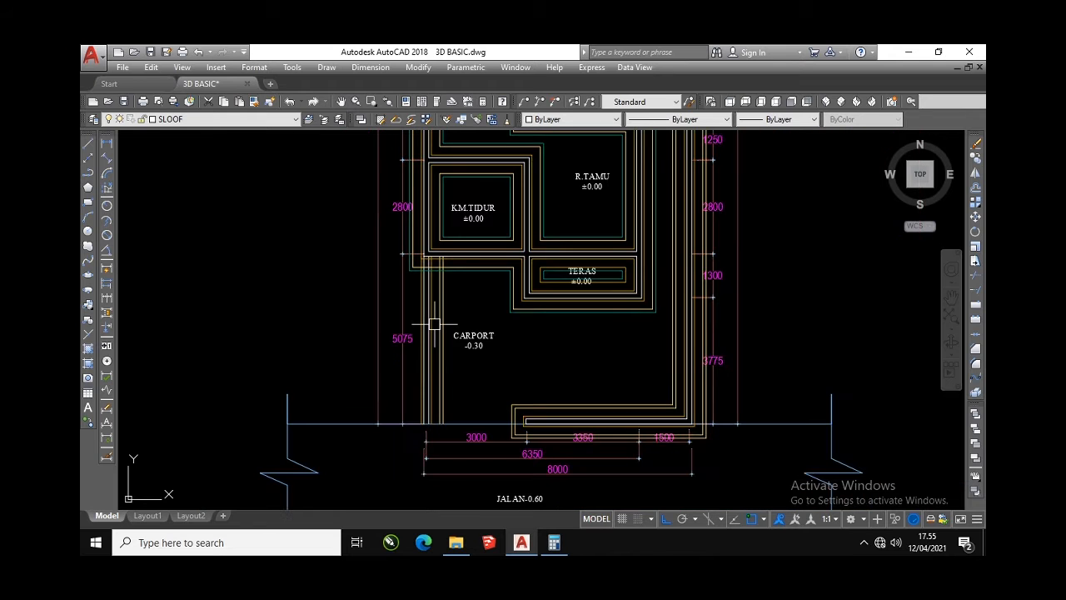
middle_click_drag(430, 321, 350, 308)
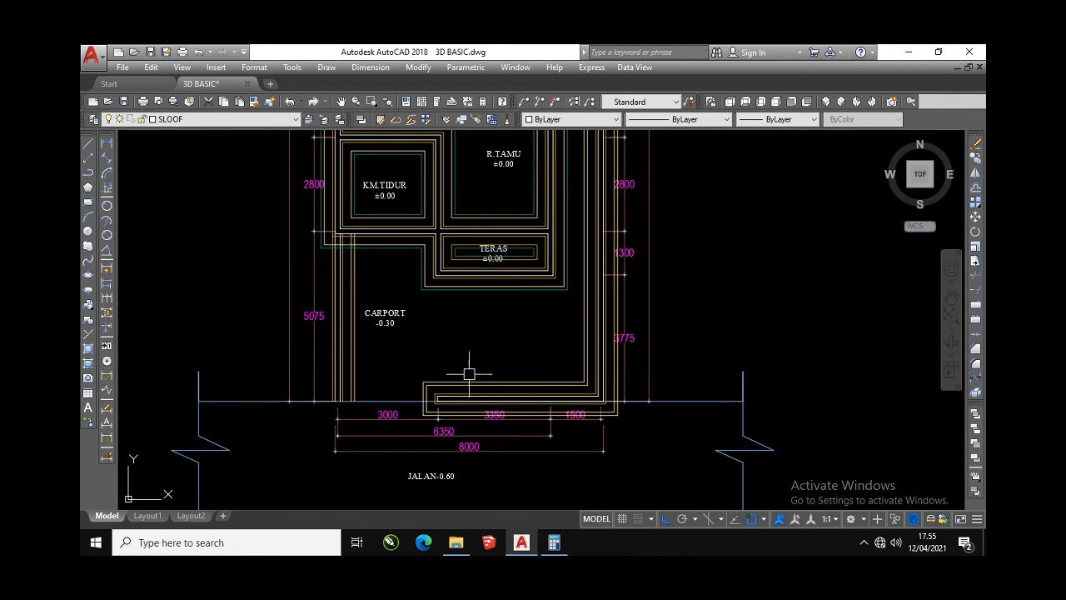
scroll(488, 348, "up", 2)
scroll(342, 244, "up", 2)
type("TR")
key("space")
key("space")
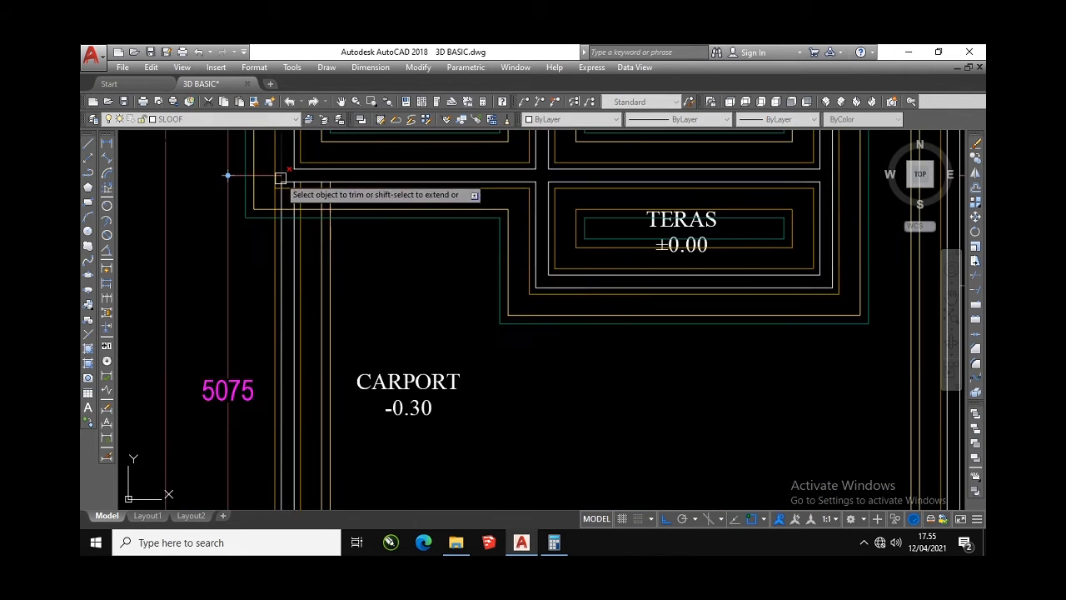
scroll(281, 178, "up", 2)
middle_click_drag(281, 178, 344, 339)
scroll(367, 309, "down", 8)
key("Escape")
scroll(481, 179, "up", 2)
scroll(283, 199, "up", 5)
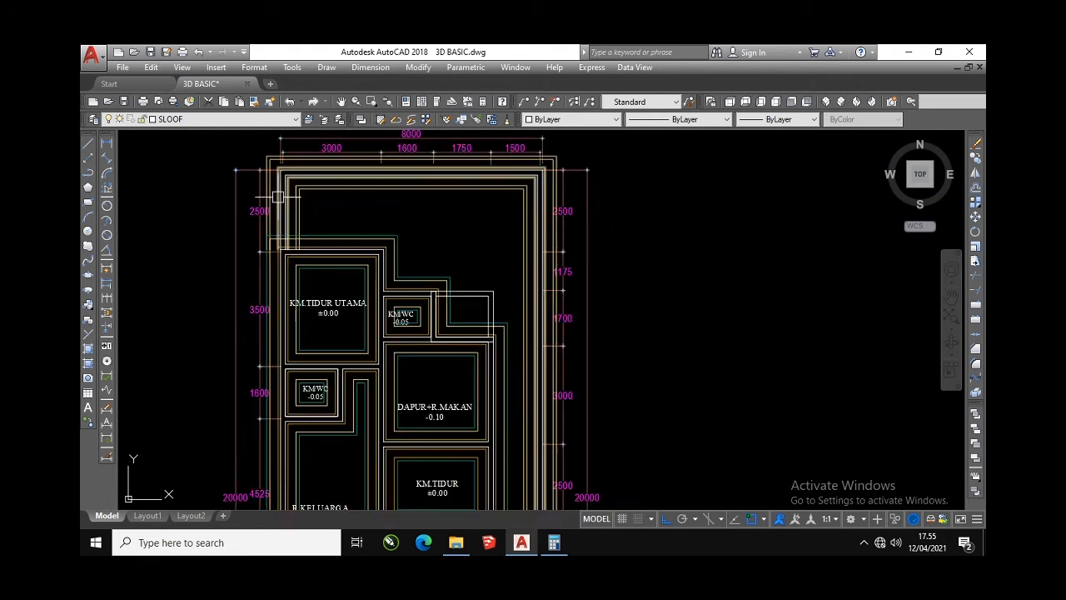
Trim the house's PDS and KOSONGAN outlines where they pass the site's side edge above KM.TIDUR UTAMA
key("space")
scroll(250, 346, "up", 4)
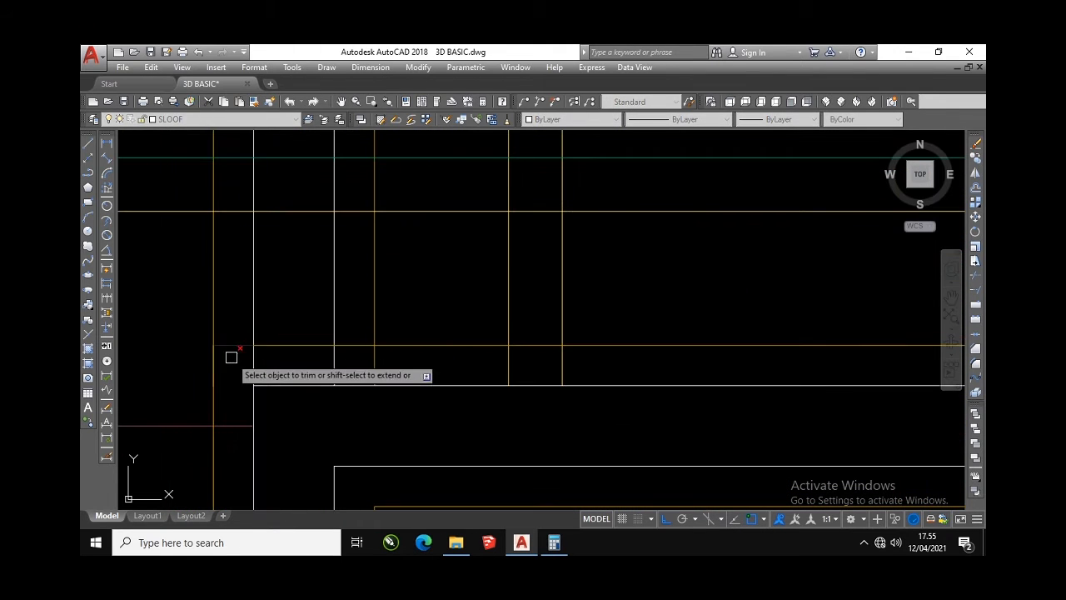
scroll(233, 349, "down", 4)
scroll(233, 295, "up", 4)
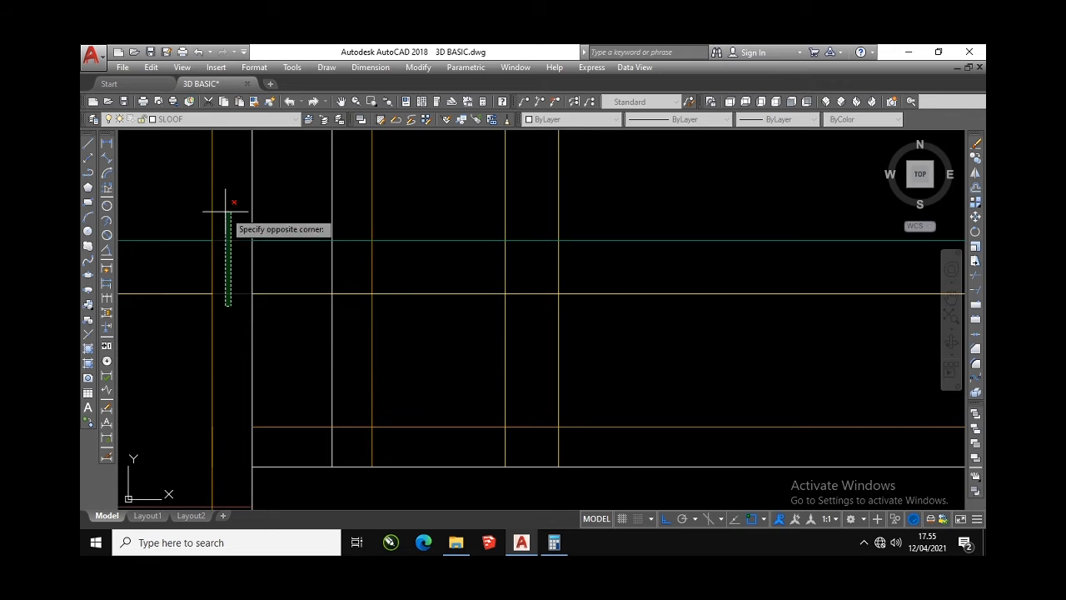
left_click(226, 212)
Trim the house's outer outlines beyond the site's side edge at the corner between KM.TIDUR and CARPORT
scroll(262, 362, "down", 5)
scroll(323, 267, "down", 8)
scroll(317, 375, "up", 5)
middle_click_drag(299, 326, 306, 335)
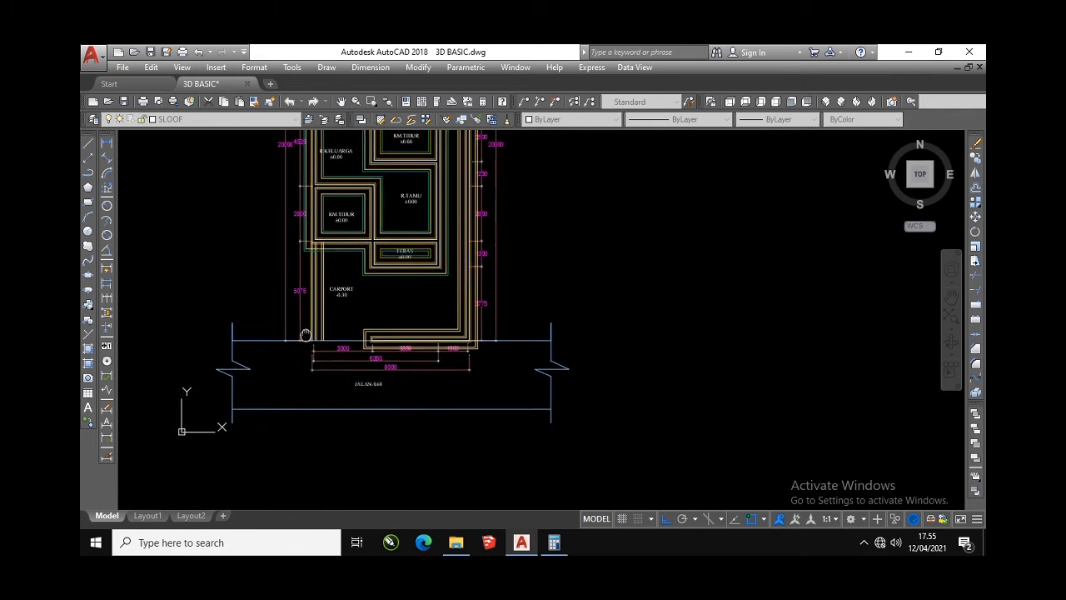
scroll(317, 253, "up", 6)
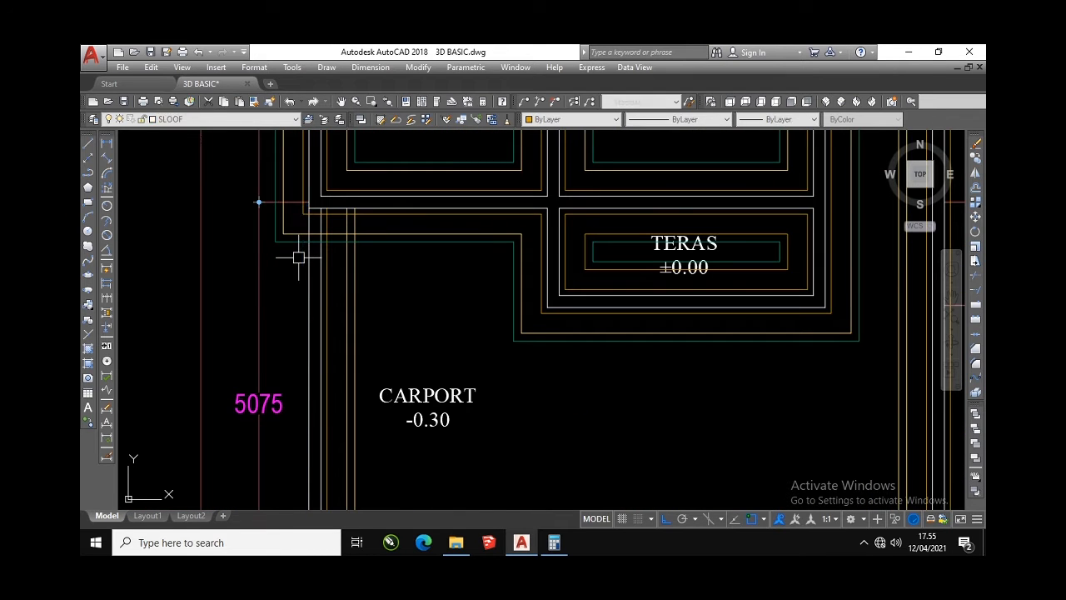
key("Return")
scroll(309, 225, "up", 5)
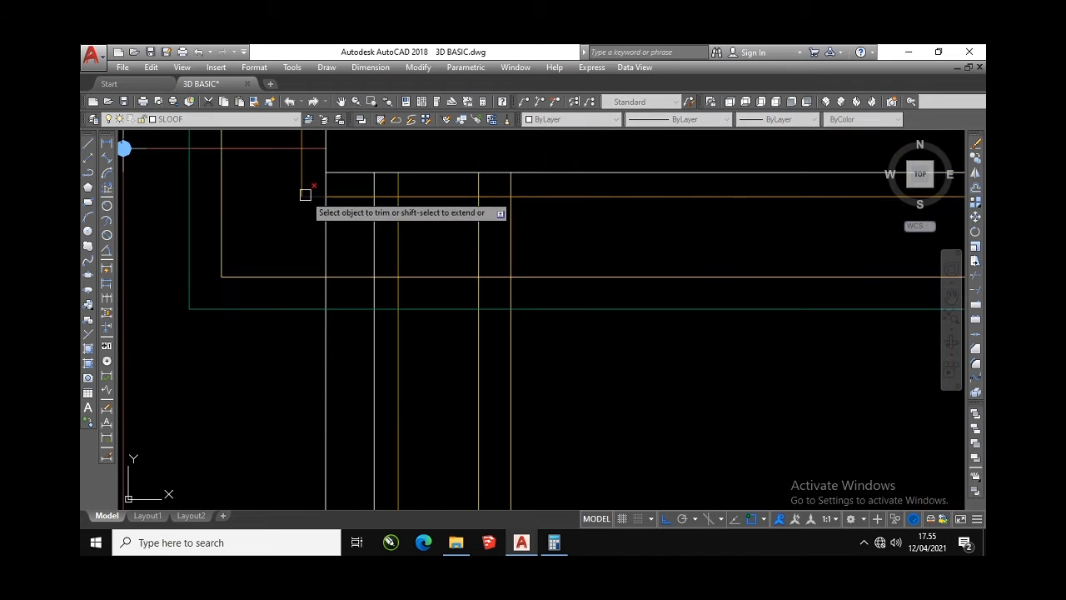
scroll(333, 350, "down", 8)
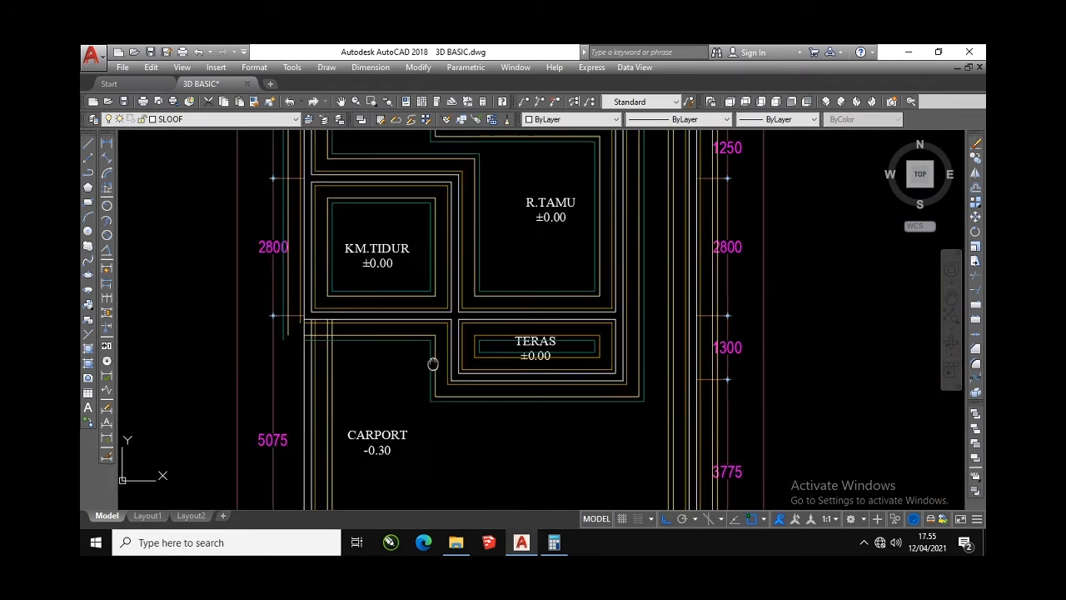
Trim the ends of the front boundary wall's foundation outlines below the road line at the CARPORT opening
scroll(381, 288, "up", 5)
scroll(382, 287, "up", 4)
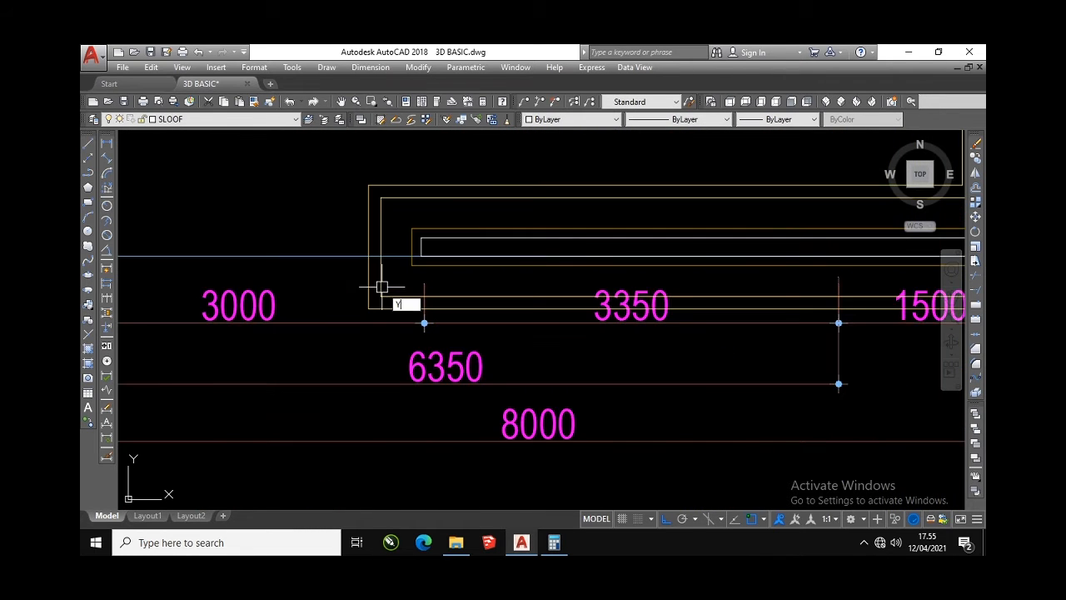
scroll(400, 266, "up", 5)
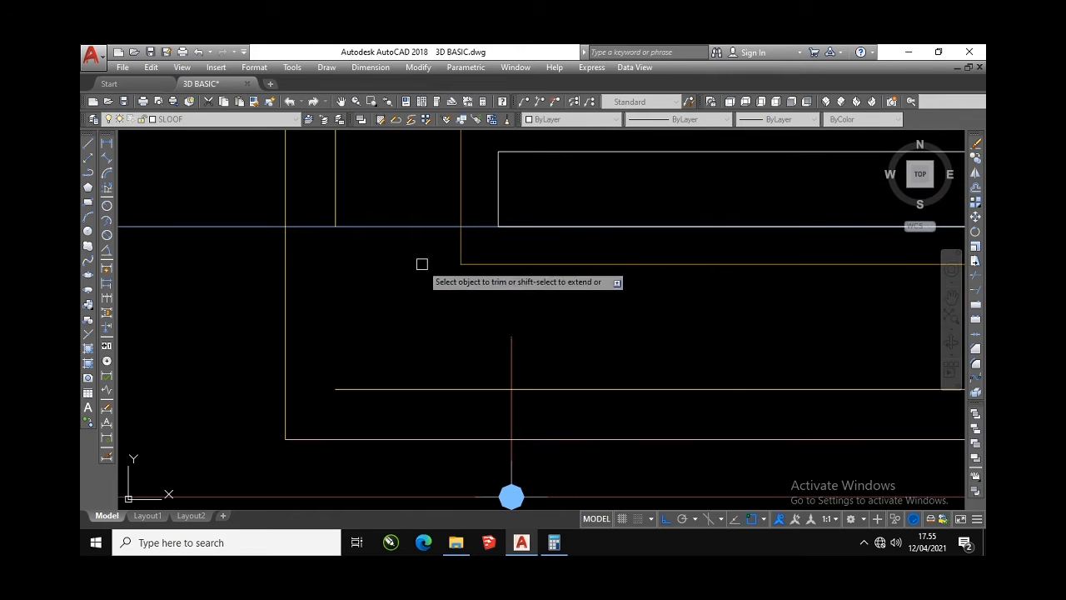
scroll(443, 351, "down", 3)
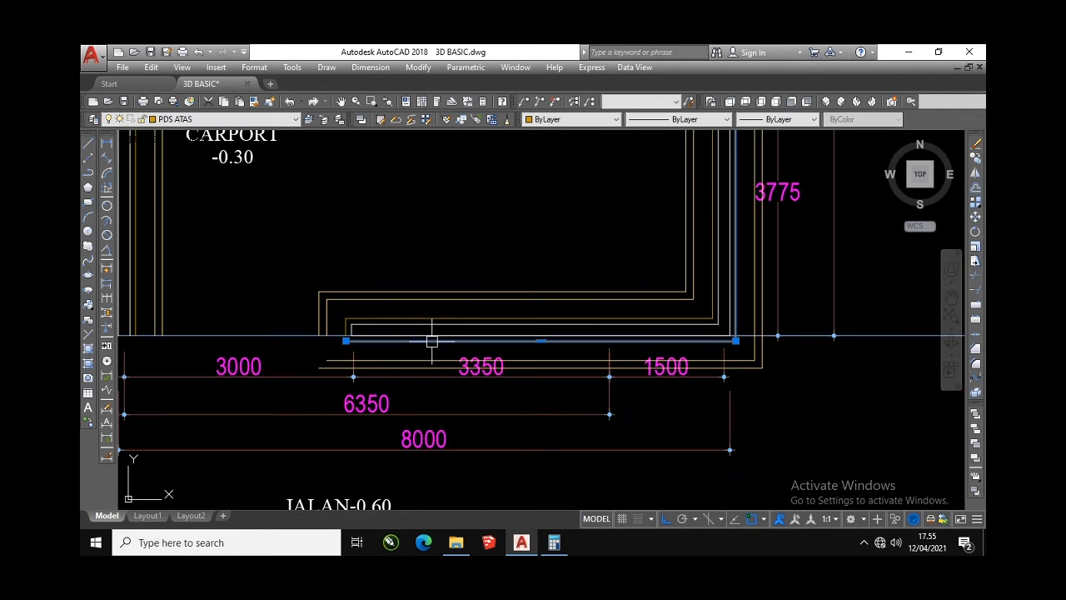
scroll(413, 380, "down", 5)
scroll(401, 278, "up", 4)
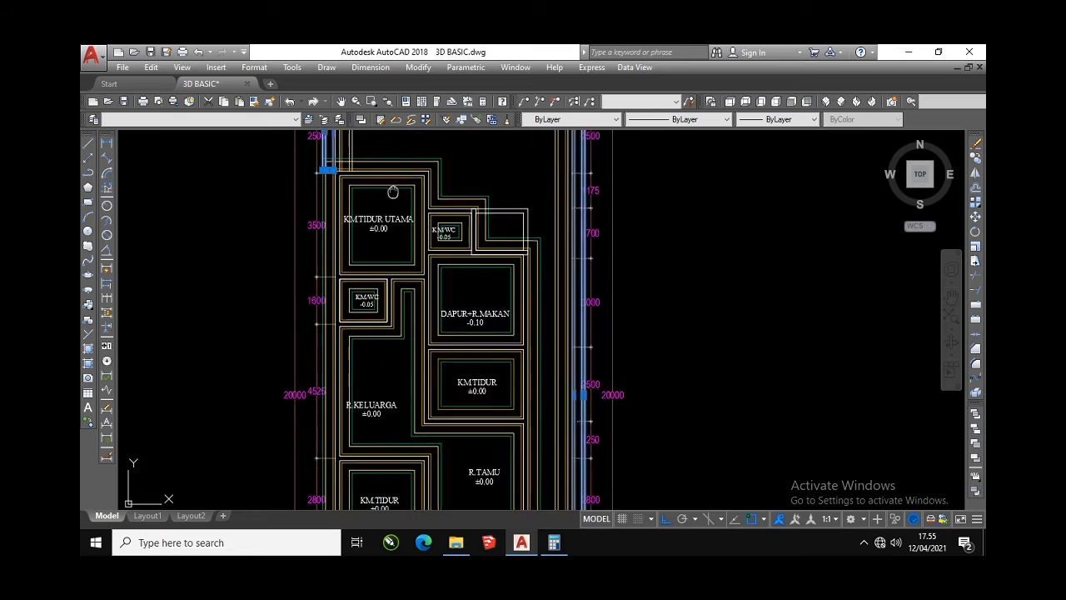
key("Escape")
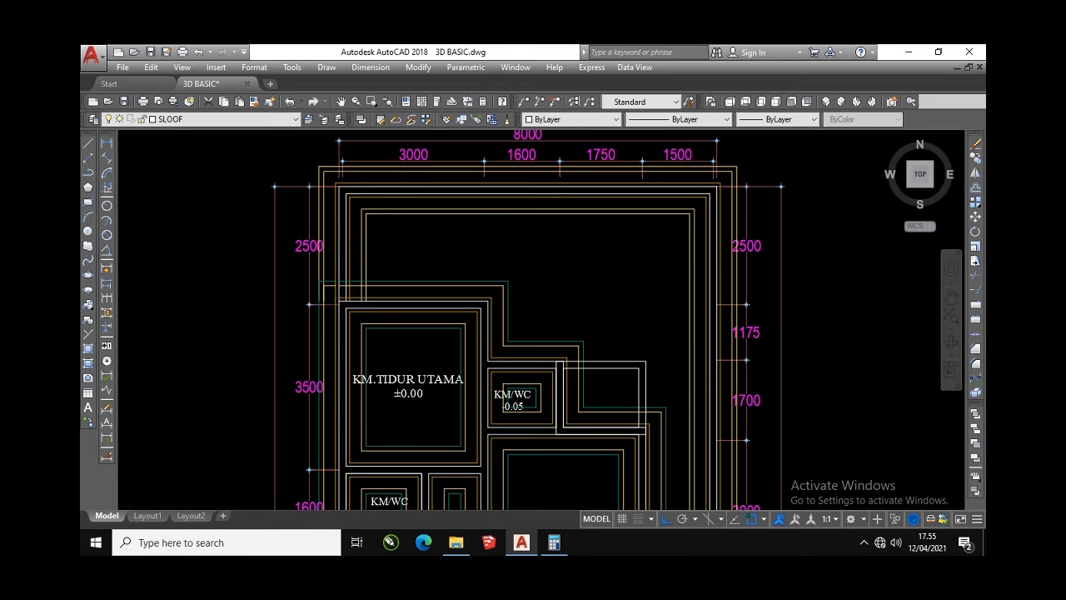
scroll(471, 241, "down", 2)
middle_click_drag(496, 405, 496, 225)
scroll(492, 404, "up", 6)
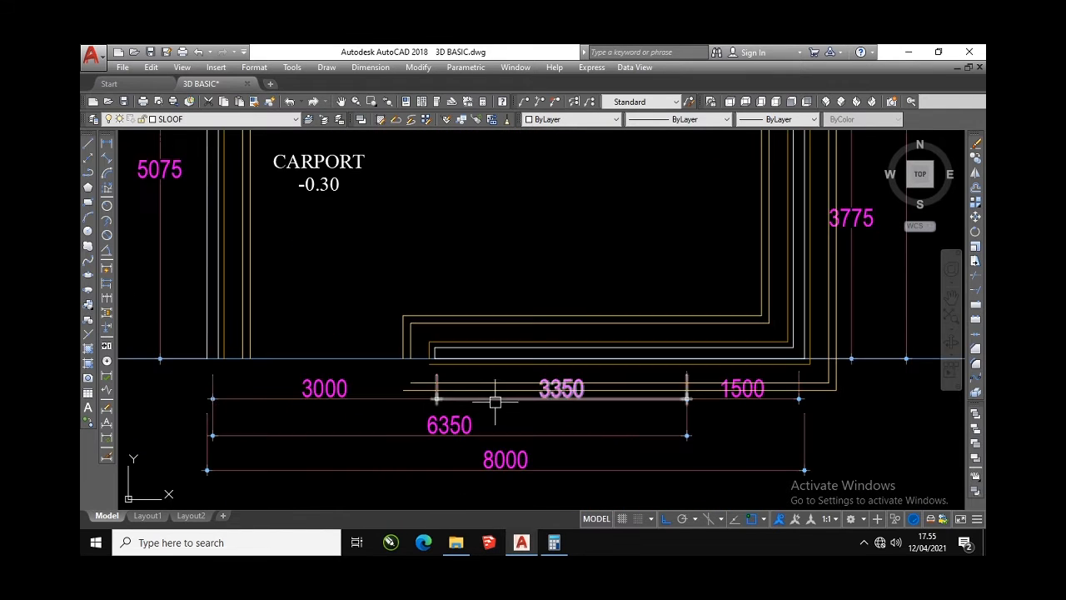
scroll(471, 387, "down", 6)
scroll(466, 383, "down", 2)
scroll(420, 223, "up", 8)
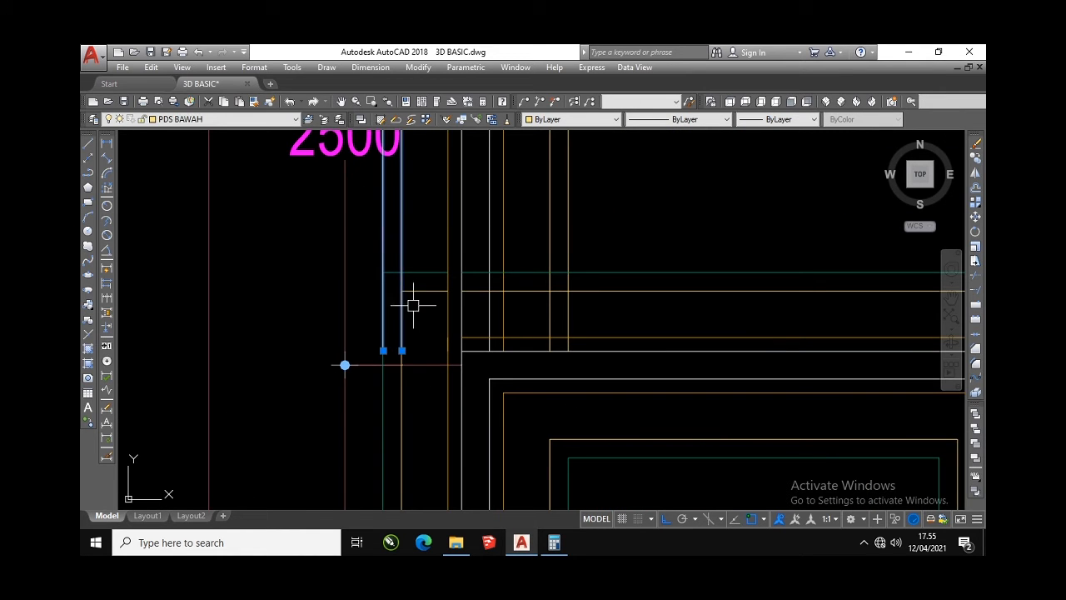
key("Escape")
scroll(423, 307, "down", 4)
scroll(424, 306, "up", 2)
scroll(427, 327, "down", 2)
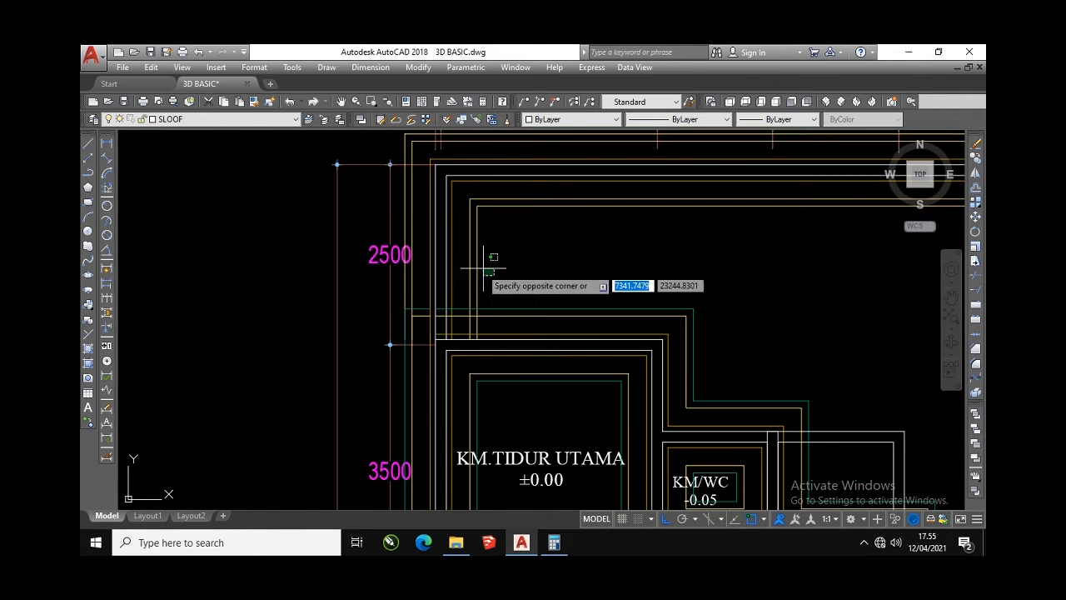
key("Escape")
scroll(425, 284, "up", 2)
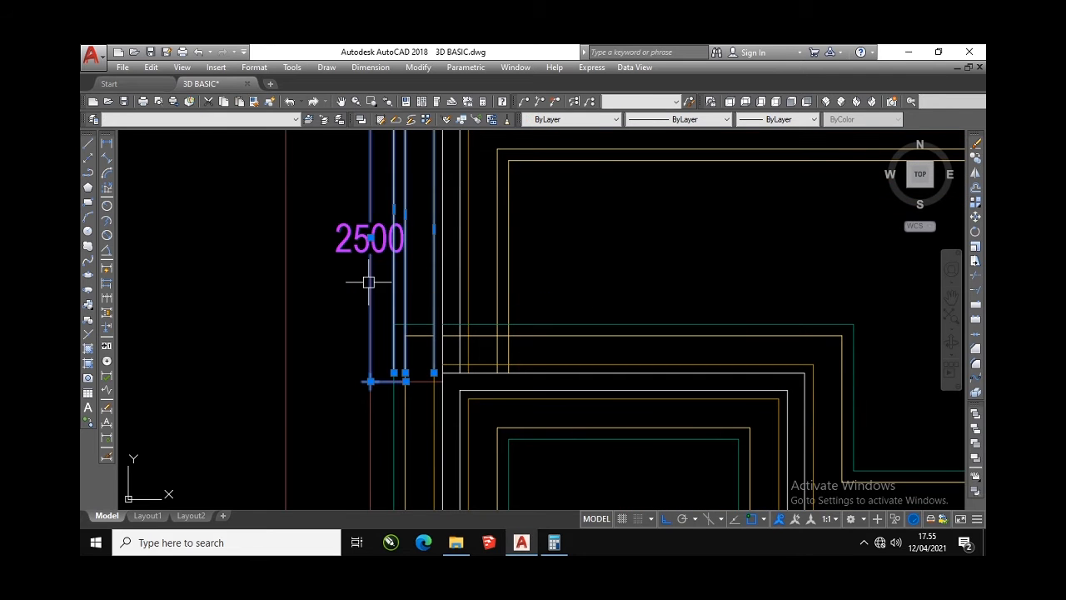
key("Escape")
Delete the boundary wall and house foundation outlines that lie outside the site edge
scroll(417, 291, "up", 2)
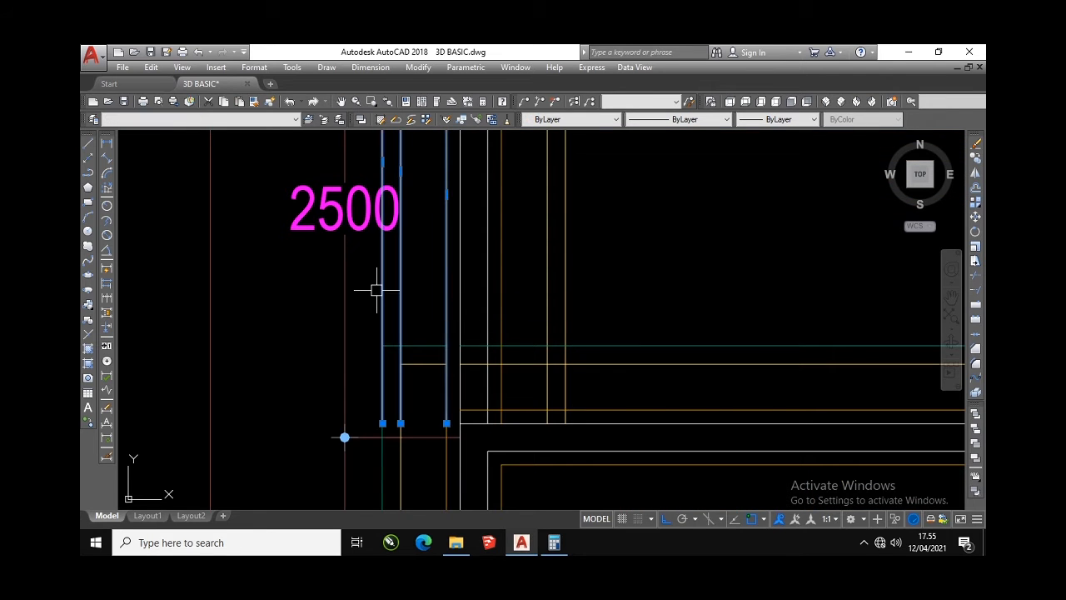
left_click(391, 395)
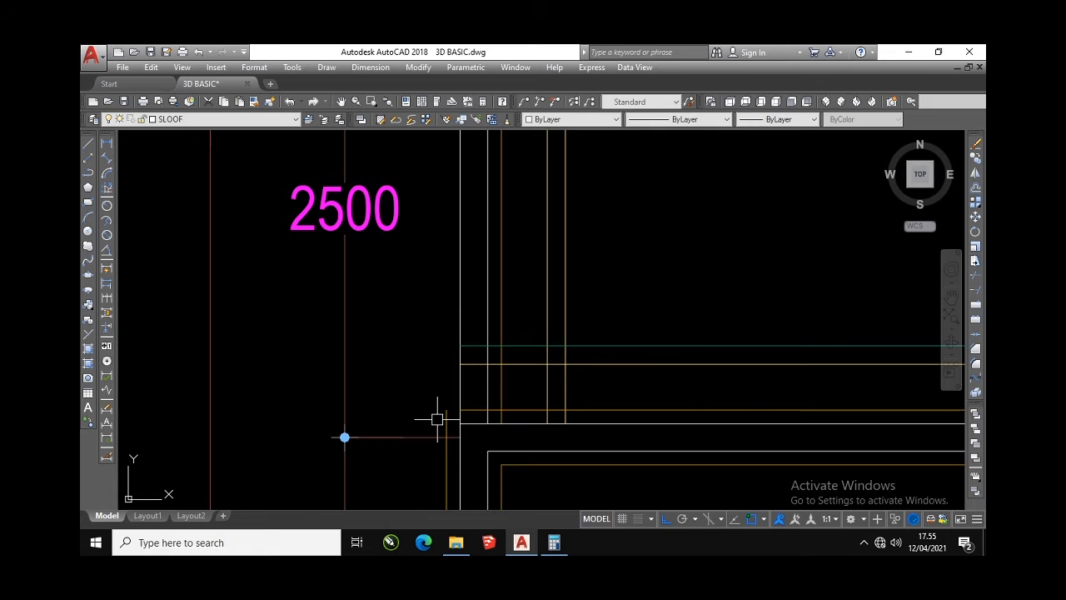
key("Escape")
scroll(438, 409, "down", 8)
scroll(486, 364, "up", 10)
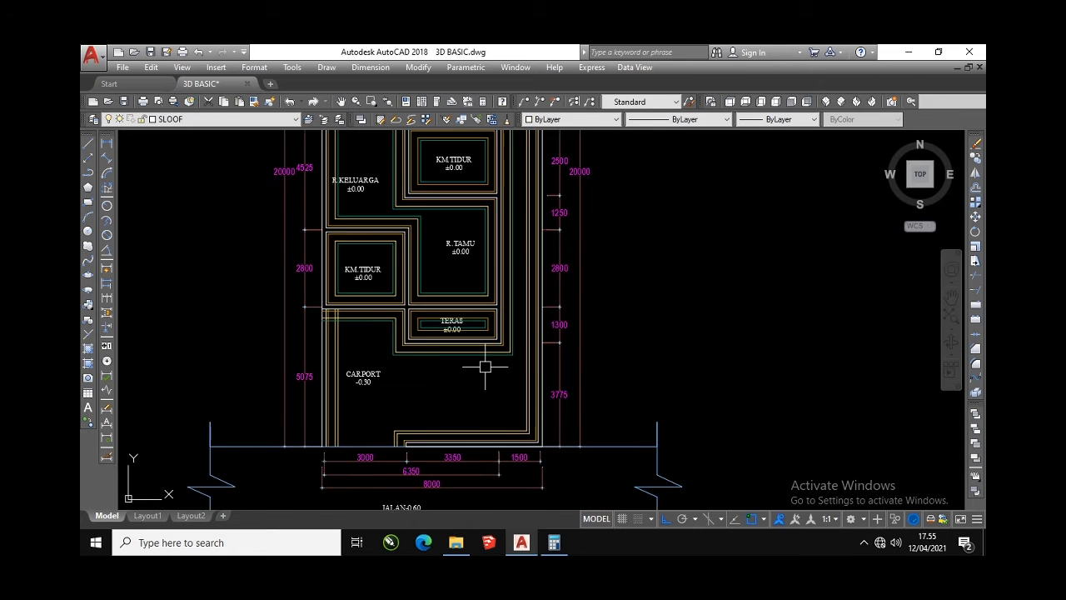
Fillet the boundary wall's three inner foundation outlines into sharp corners with the matching house outlines above KM.TIDUR UTAMA
scroll(491, 304, "down", 6)
middle_click_drag(497, 333, 497, 416)
scroll(434, 222, "up", 4)
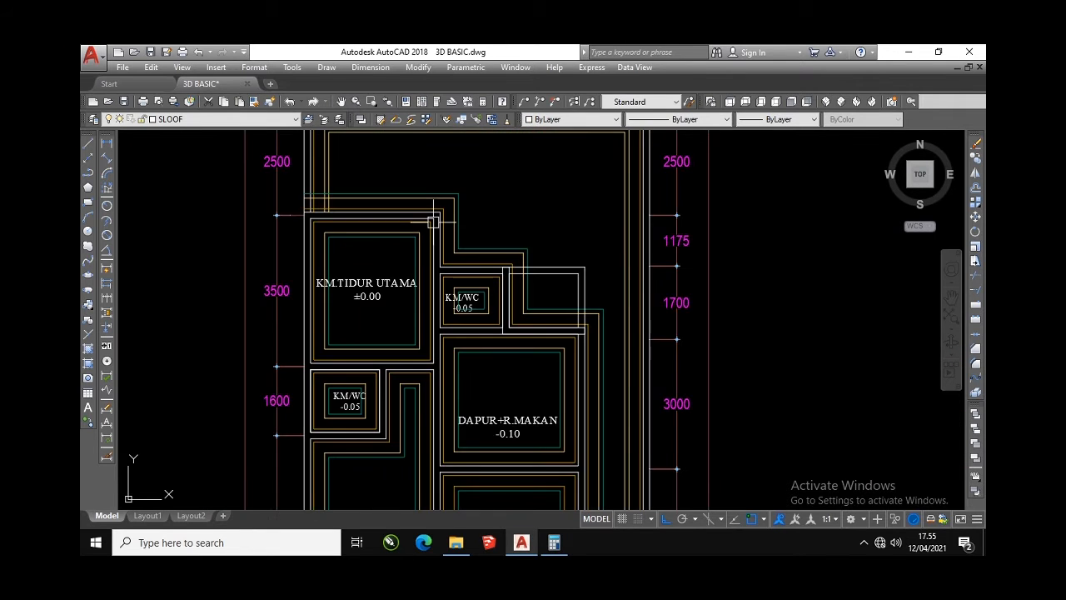
middle_click_drag(475, 250, 571, 250)
middle_click_drag(457, 230, 461, 271)
scroll(436, 233, "up", 6)
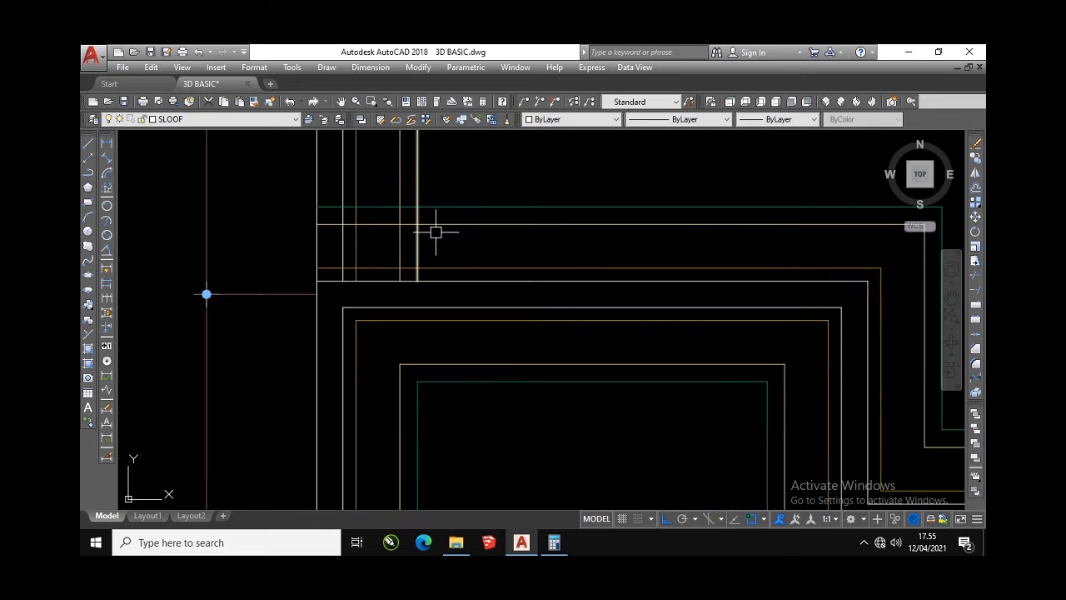
middle_click_drag(447, 229, 455, 288)
key("space")
left_click(426, 235)
left_click(438, 265)
key("space")
left_click(432, 282)
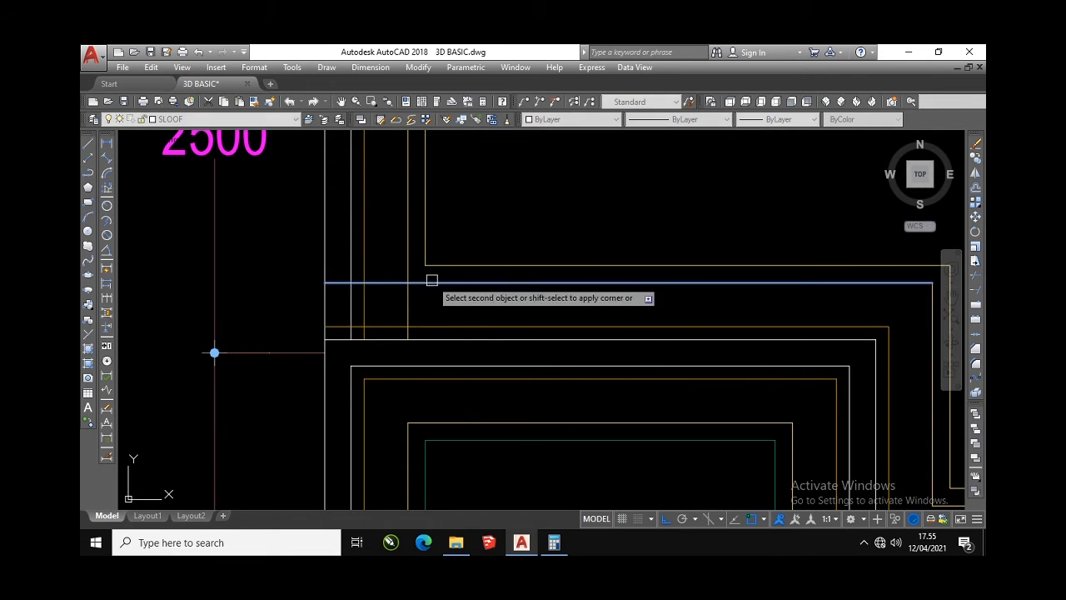
left_click(407, 268)
key("space")
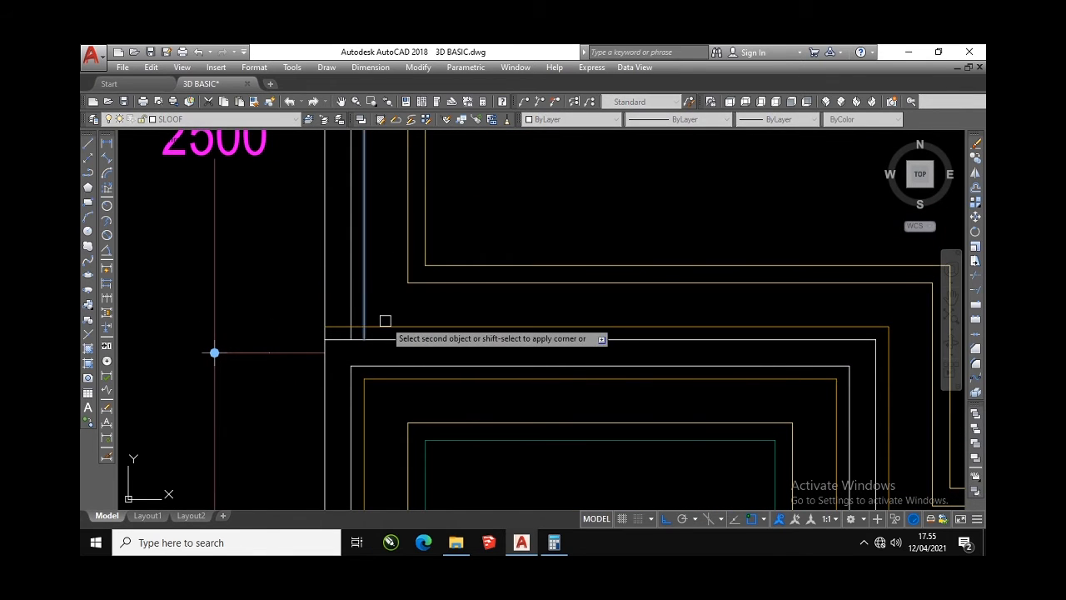
left_click(390, 327)
Fillet the boundary wall's three inner foundation outlines into sharp corners with the matching house outlines at the CARPORT's inner corner
scroll(428, 232, "down", 9)
scroll(441, 479, "up", 5)
middle_click_drag(441, 480, 453, 366)
scroll(454, 367, "down", 2)
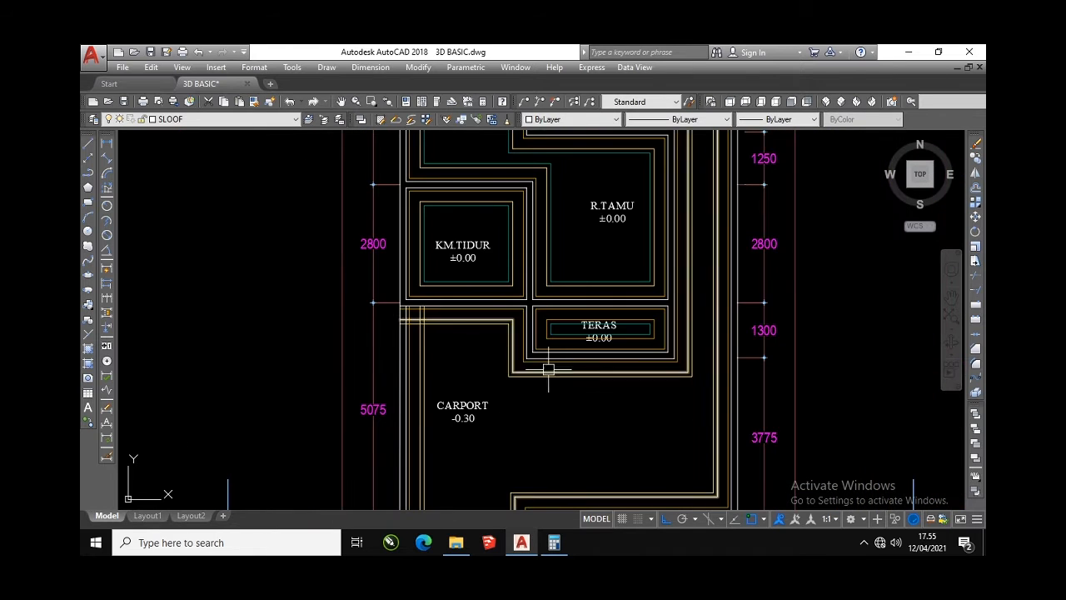
middle_click_drag(548, 369, 525, 388)
scroll(388, 345, "up", 6)
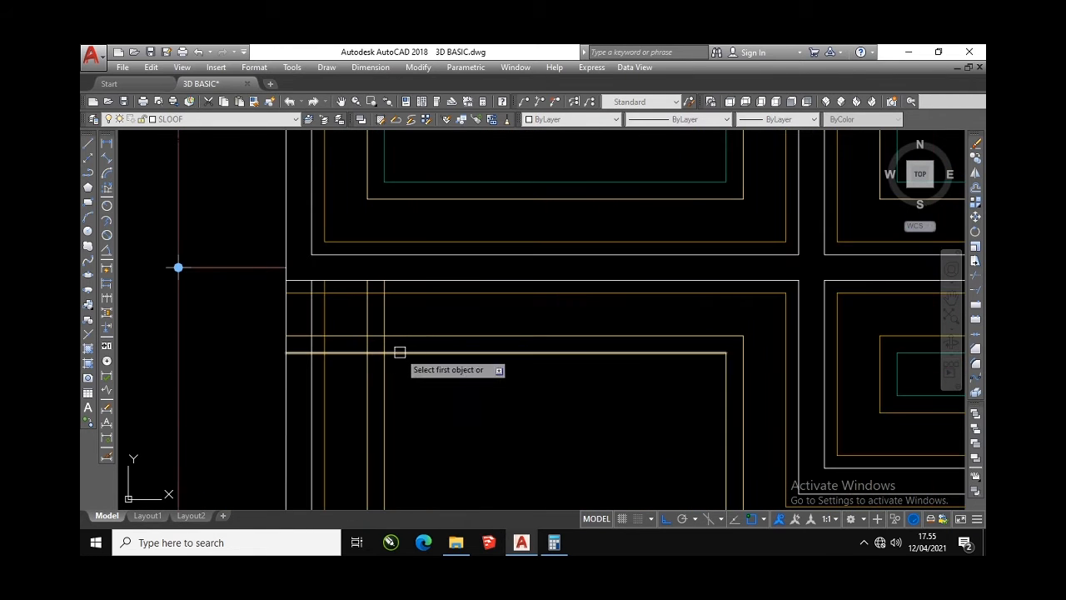
left_click(400, 352)
left_click(385, 369)
key("space")
left_click(367, 364)
left_click(382, 337)
key("space")
left_click(340, 294)
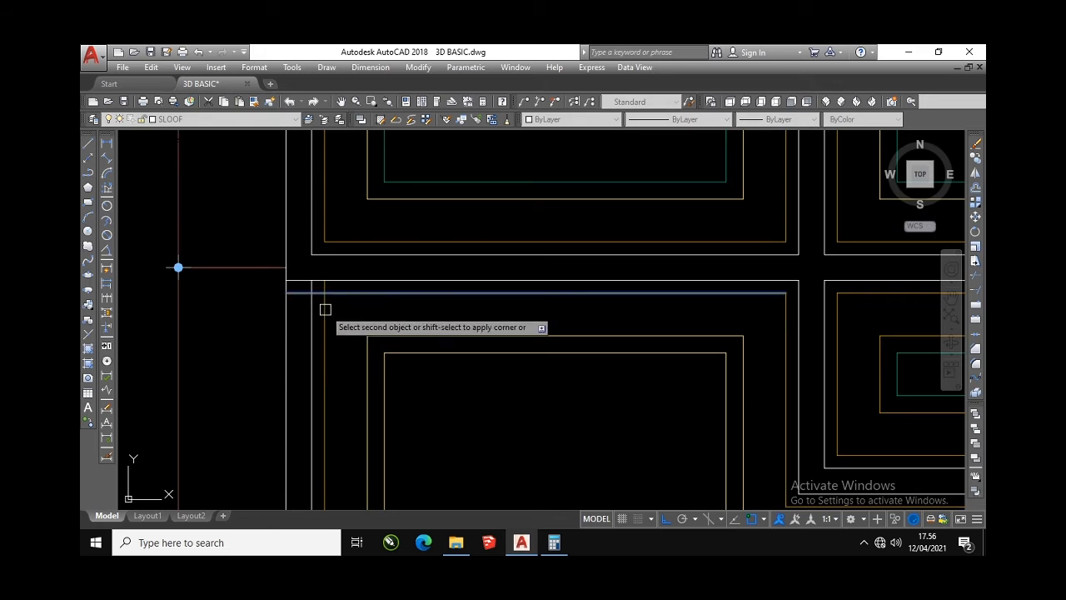
left_click(325, 309)
Make 0.5 the current layer
scroll(343, 356, "down", 9)
scroll(377, 368, "down", 2)
scroll(423, 156, "up", 4)
middle_click_drag(423, 156, 461, 269)
scroll(272, 226, "up", 5)
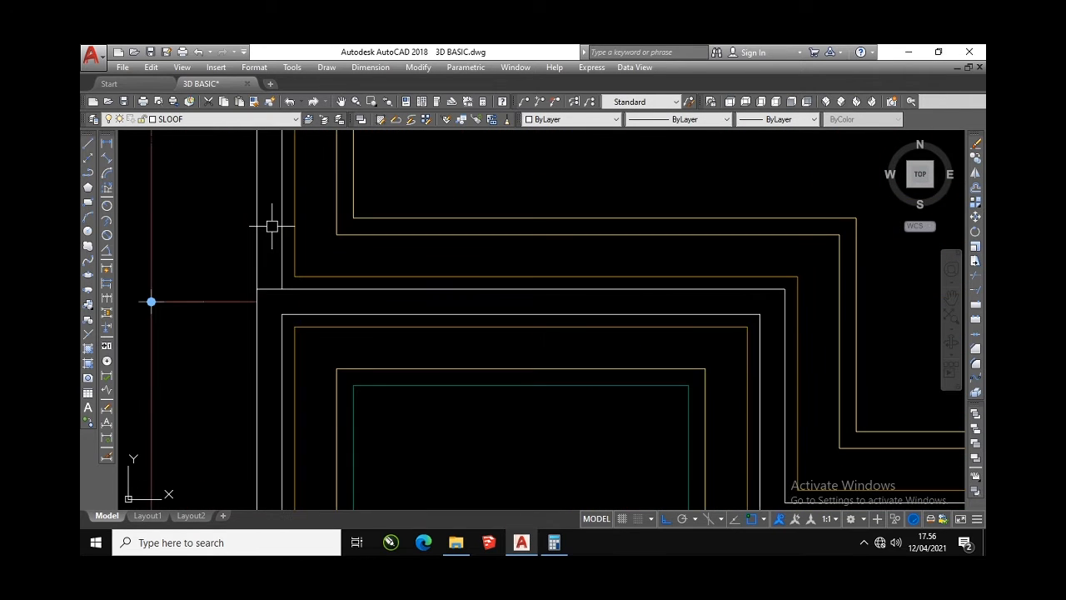
scroll(275, 279, "down", 3)
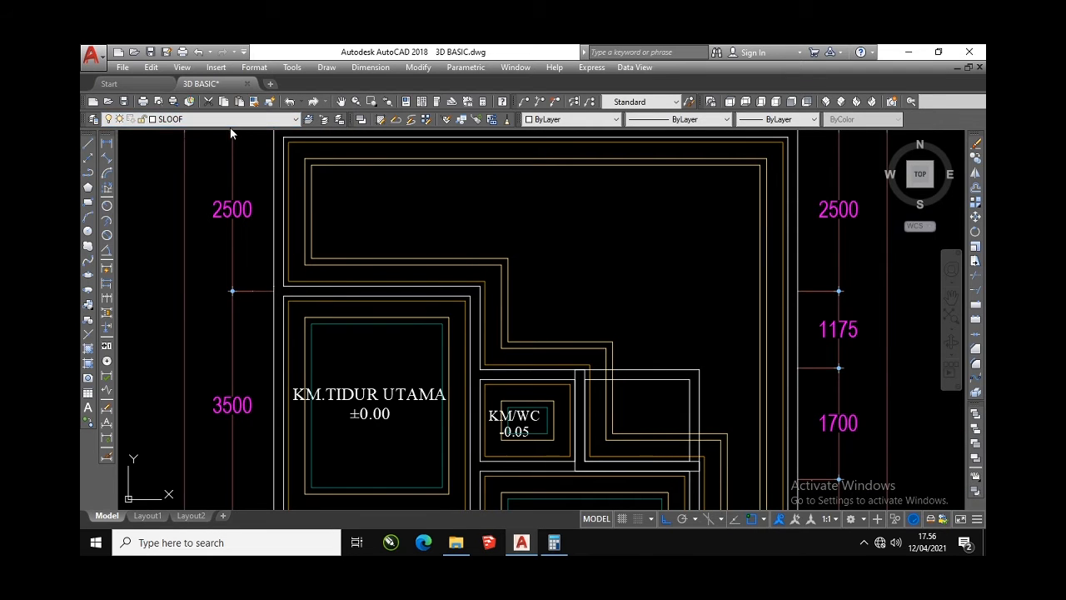
left_click(230, 123)
left_click(199, 143)
Draw diagonal polylines joining the PDS ATAS and PDS BAWAH corners above KM.TIDUR UTAMA and at the site's rear corner on that side
scroll(328, 281, "up", 2)
type("P")
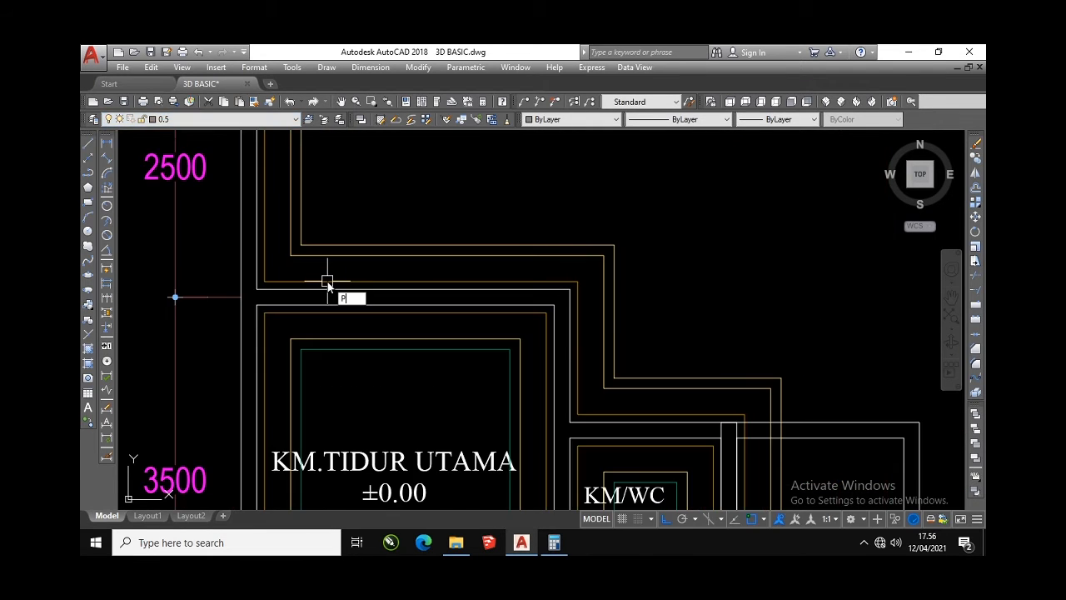
scroll(264, 281, "down", 3)
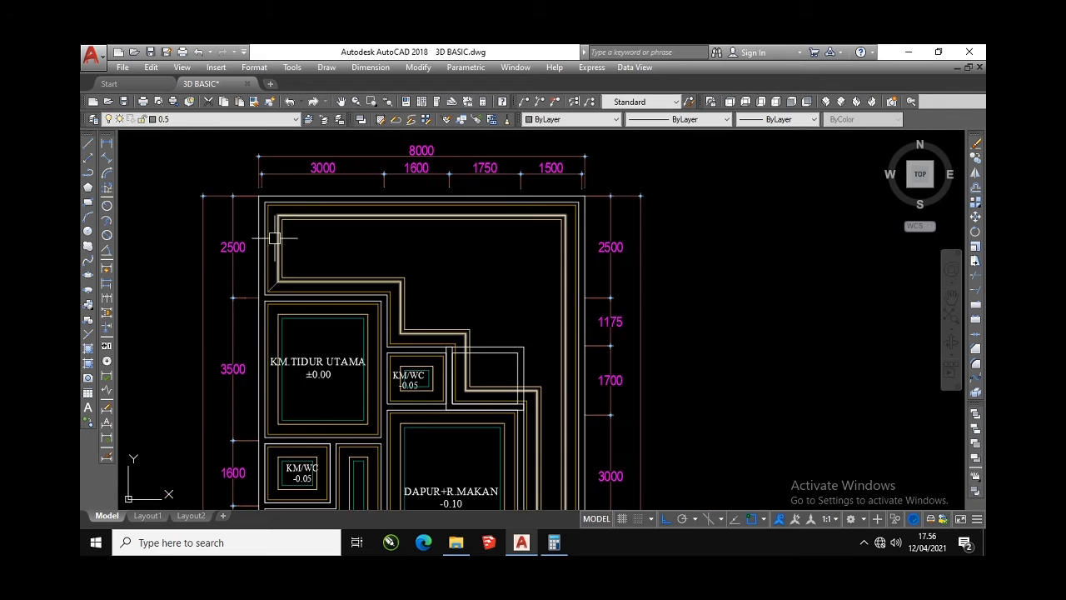
scroll(276, 239, "up", 4)
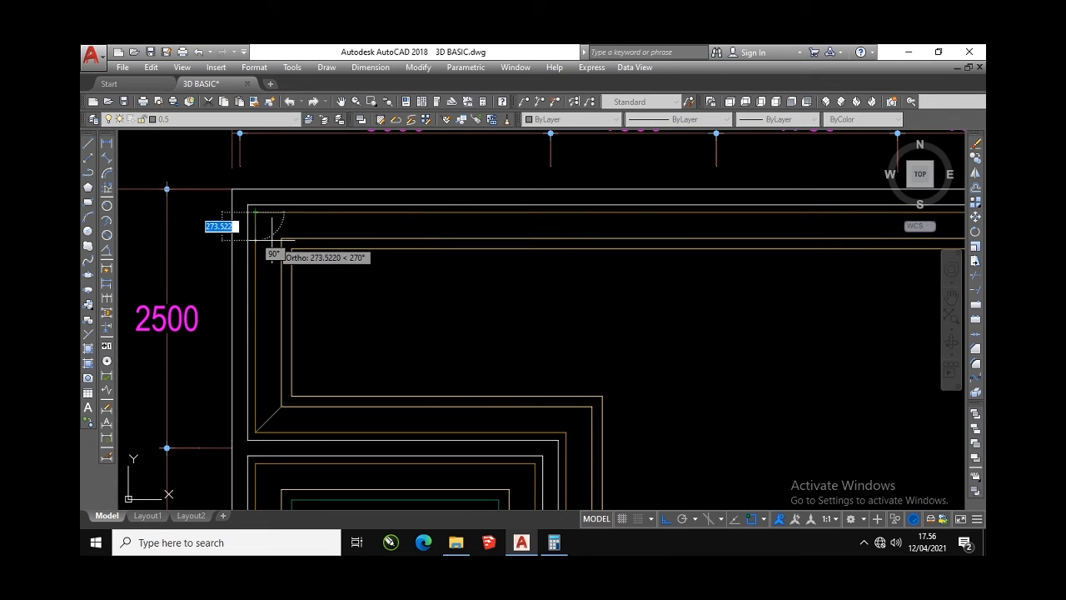
left_click(276, 239)
key("space")
Draw diagonal polylines joining the PDS ATAS and PDS BAWAH corners at the site's other rear corner and beside DAPUR+R.MAKAN
scroll(276, 239, "down", 4)
scroll(476, 244, "up", 4)
key("space")
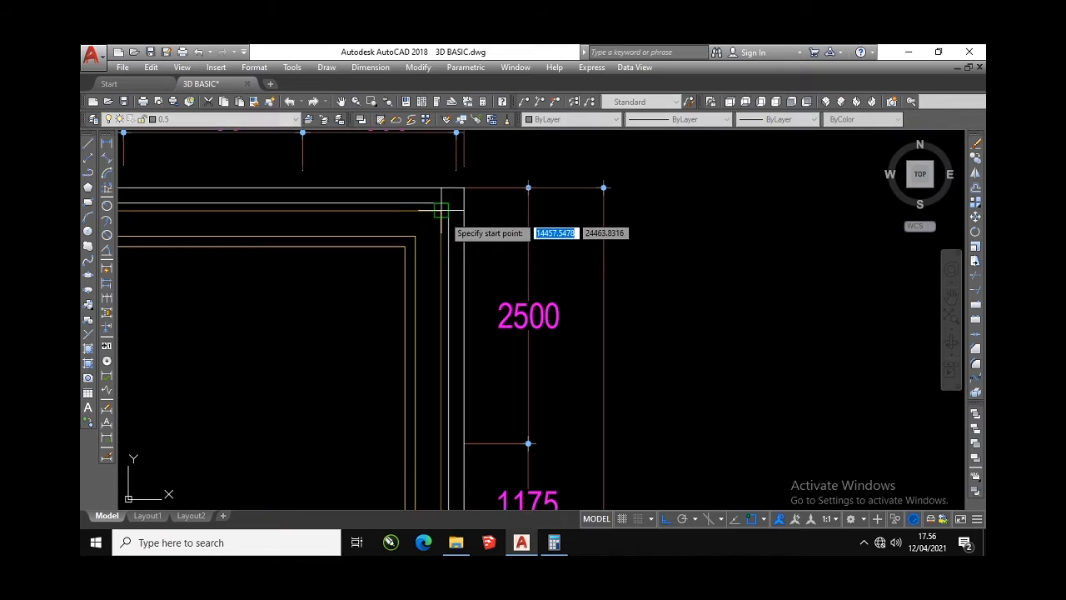
scroll(414, 236, "down", 4)
scroll(409, 278, "up", 4)
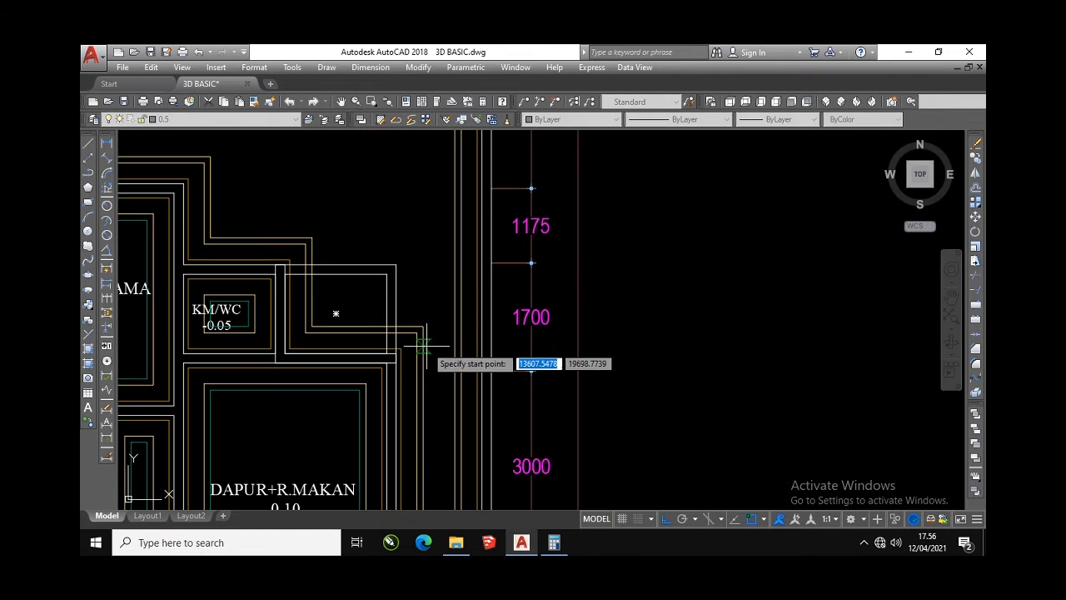
left_click(401, 346)
key("space")
Draw diagonal polylines joining the PDS ATAS and PDS BAWAH corners at the three outline steps behind KM/WC and KM.TIDUR UTAMA
key("space")
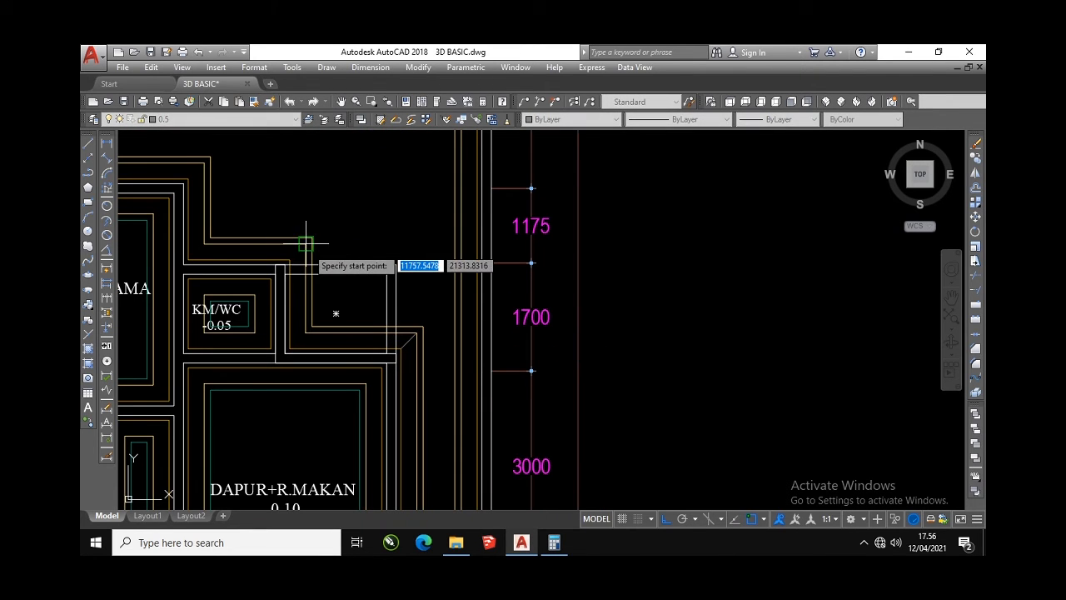
left_click(290, 259)
key("space")
key("space")
left_click(204, 244)
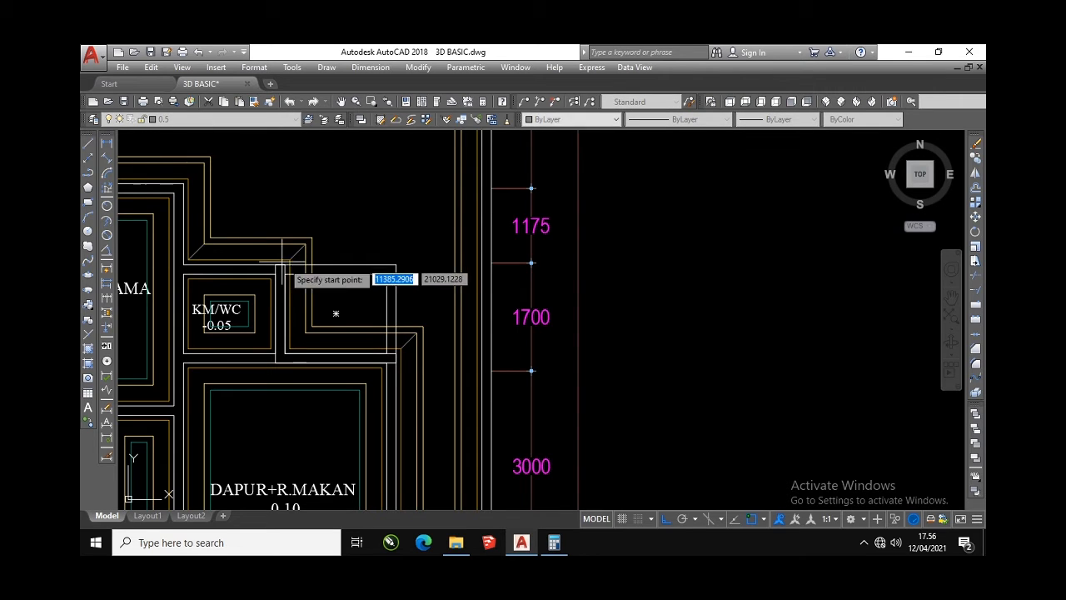
key("Escape")
key("space")
left_click(190, 177)
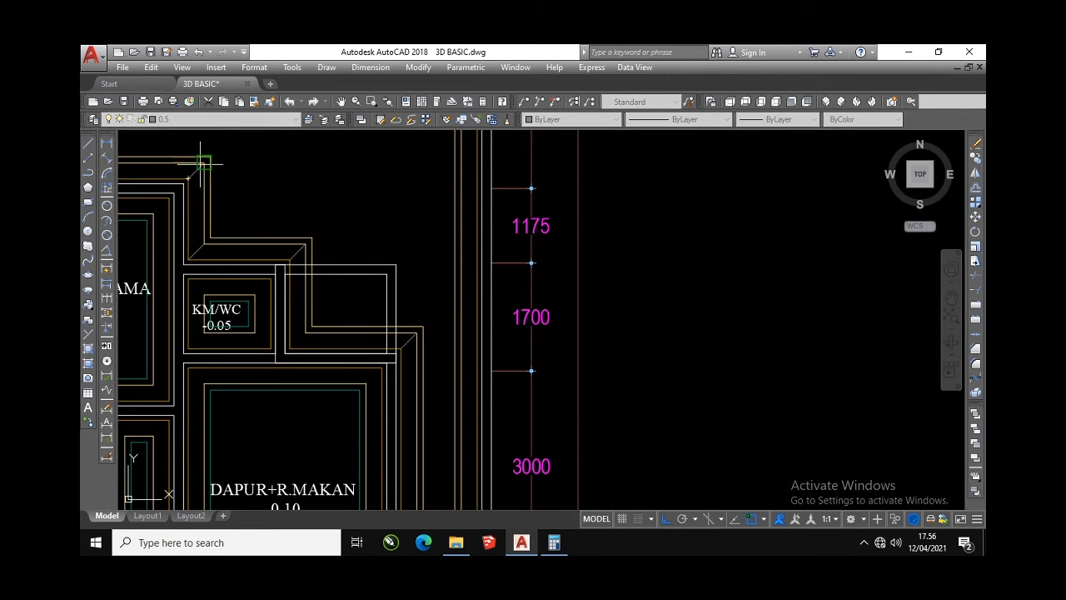
key("Escape")
Draw a diagonal at KM.TIDUR UTAMA's rear corner on the 3500 dimension side and stretch its outer end onto the outer foundation corner
middle_click_drag(204, 165, 529, 177)
key("space")
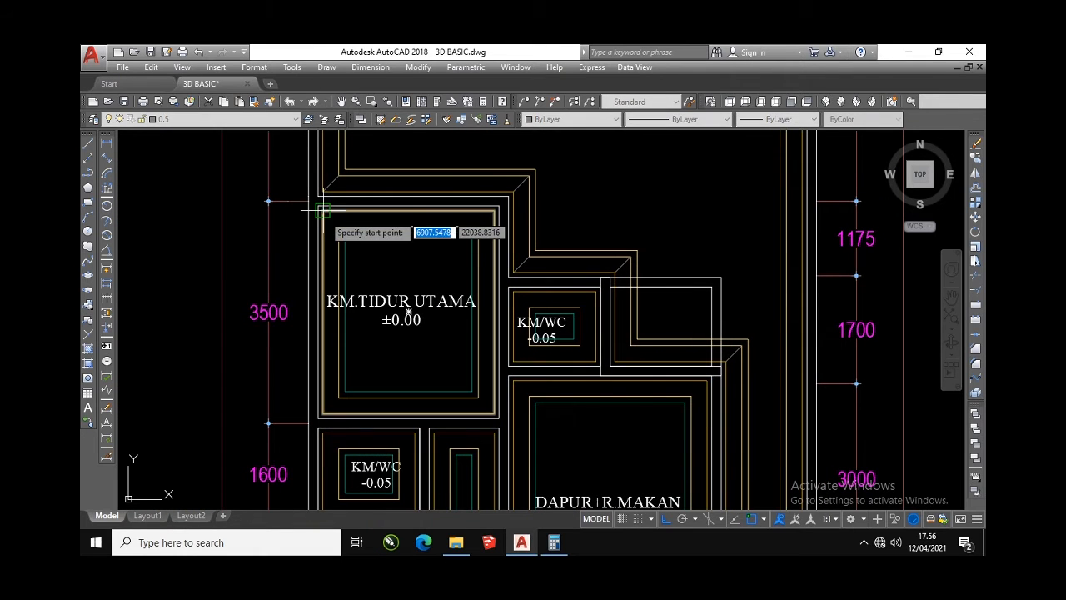
left_click(321, 209)
scroll(343, 210, "up", 2)
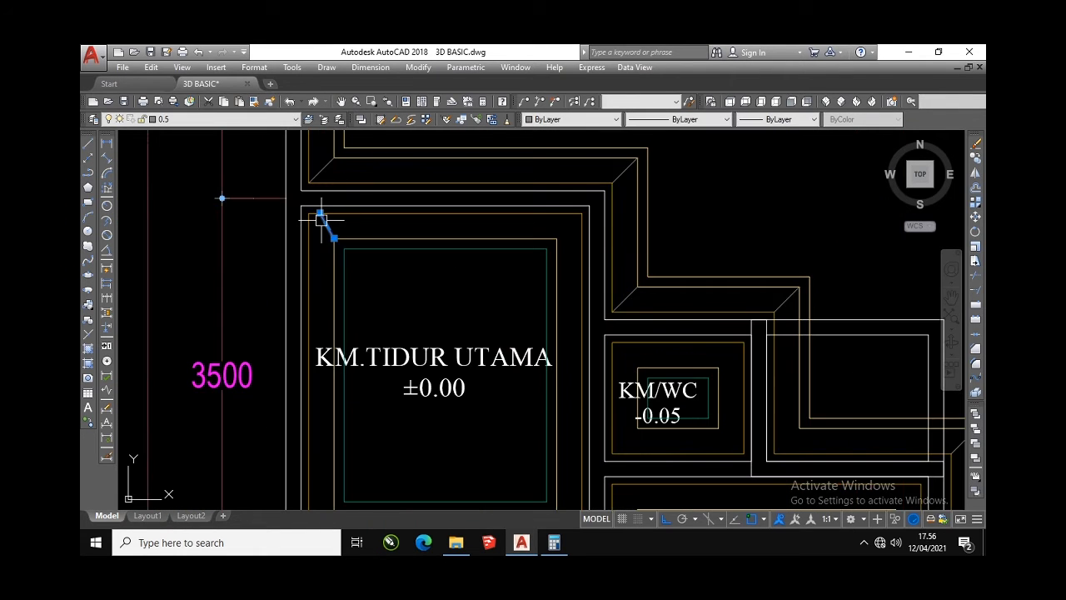
left_click(320, 213)
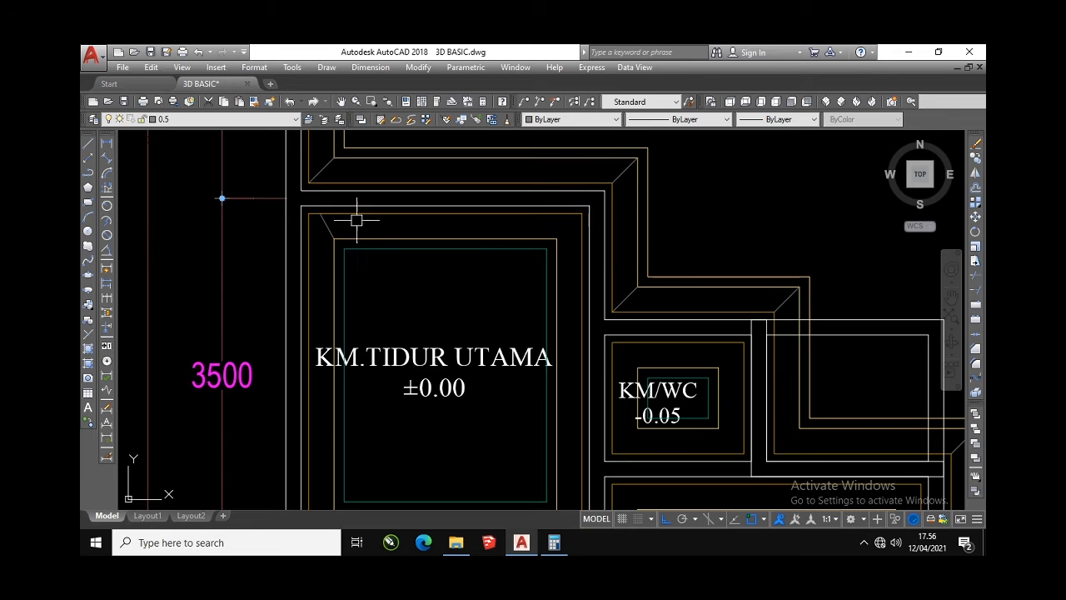
scroll(357, 220, "up", 4)
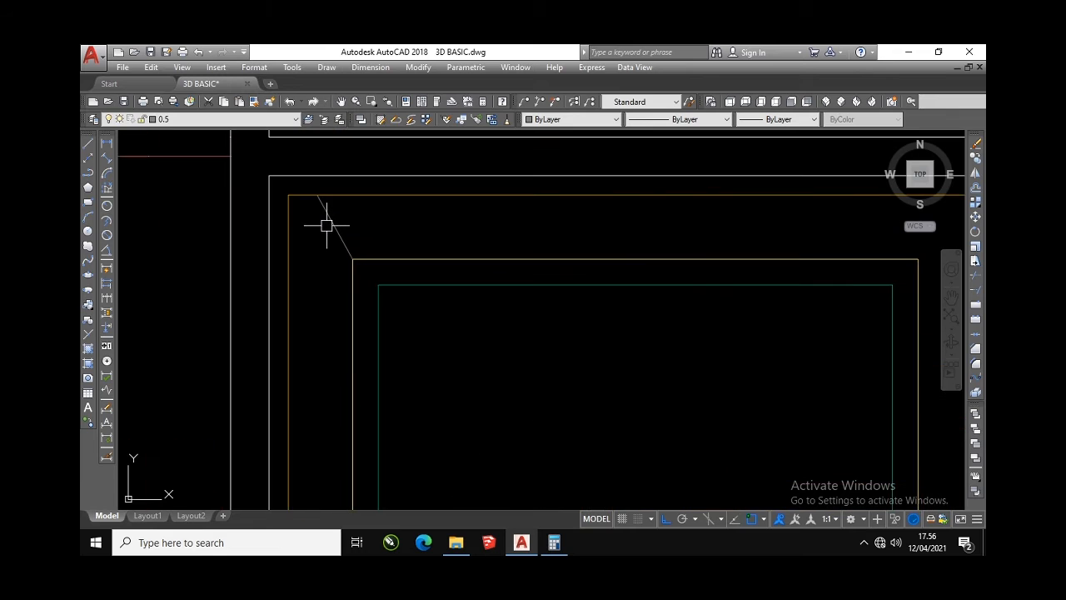
left_click(289, 194)
key("Escape")
Draw a diagonal polyline joining the two foundation outline corners at KM.TIDUR UTAMA's other rear corner
scroll(343, 204, "down", 6)
middle_click_drag(476, 213, 481, 244)
type("pl")
key("Return")
scroll(493, 248, "up", 2)
scroll(491, 252, "up", 2)
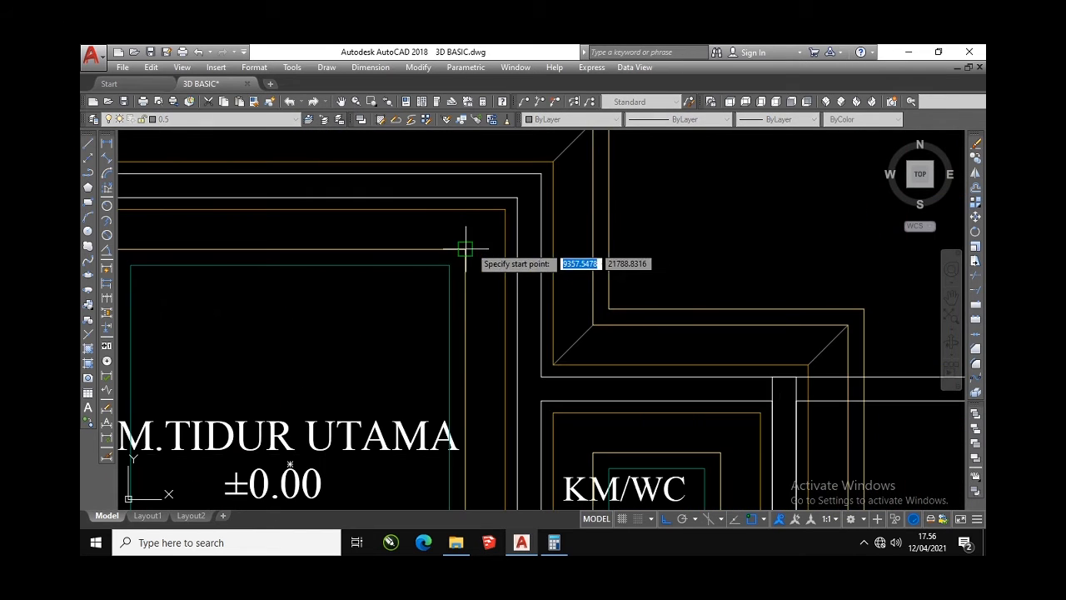
scroll(505, 208, "down", 2)
Draw diagonal polylines joining the PDS ATAS and PDS BAWAH corners at both rear corners of the KM/WC above DAPUR+R.MAKAN
scroll(517, 248, "up", 2)
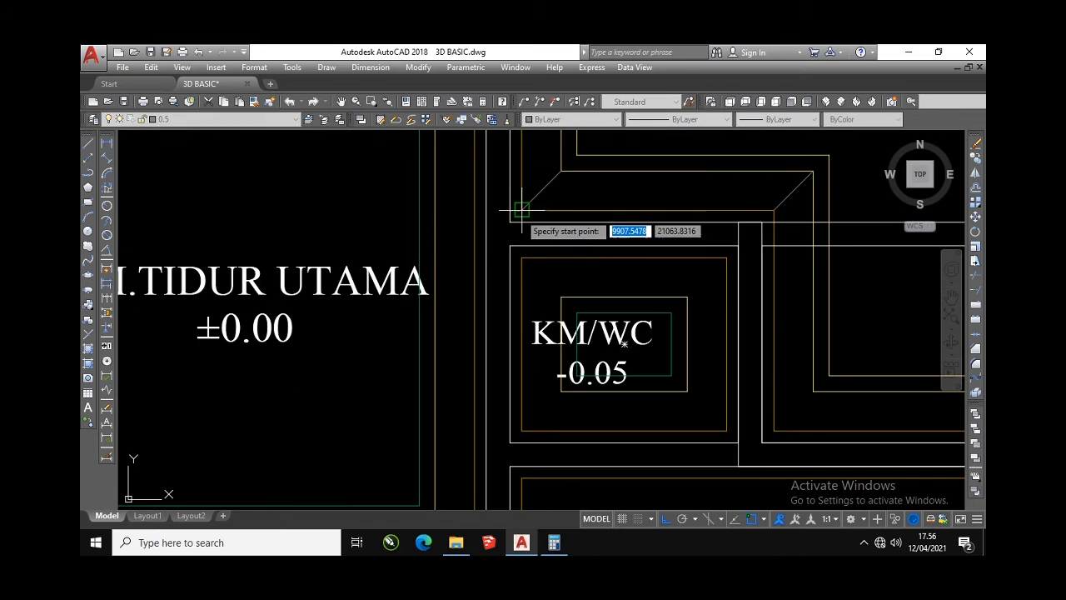
left_click(562, 296)
key("Return")
key("Return")
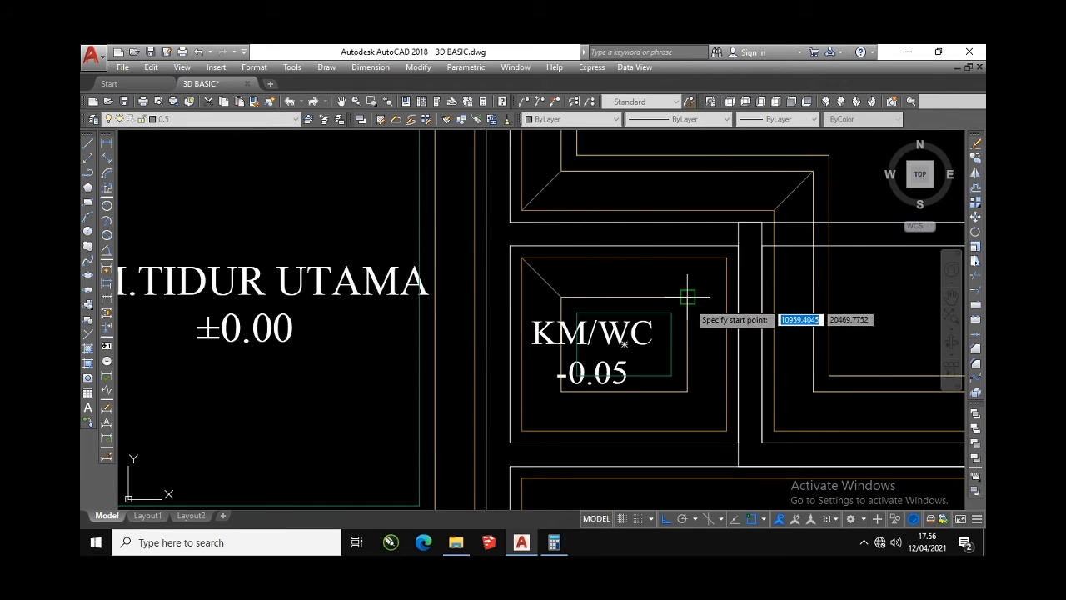
left_click(688, 297)
left_click(727, 257)
key("Return")
Draw diagonal polylines across the foundation strip at both front corners of the KM/WC above DAPUR+R.MAKAN
scroll(628, 242, "down", 2)
scroll(628, 243, "down", 2)
scroll(671, 326, "up", 4)
key("Return")
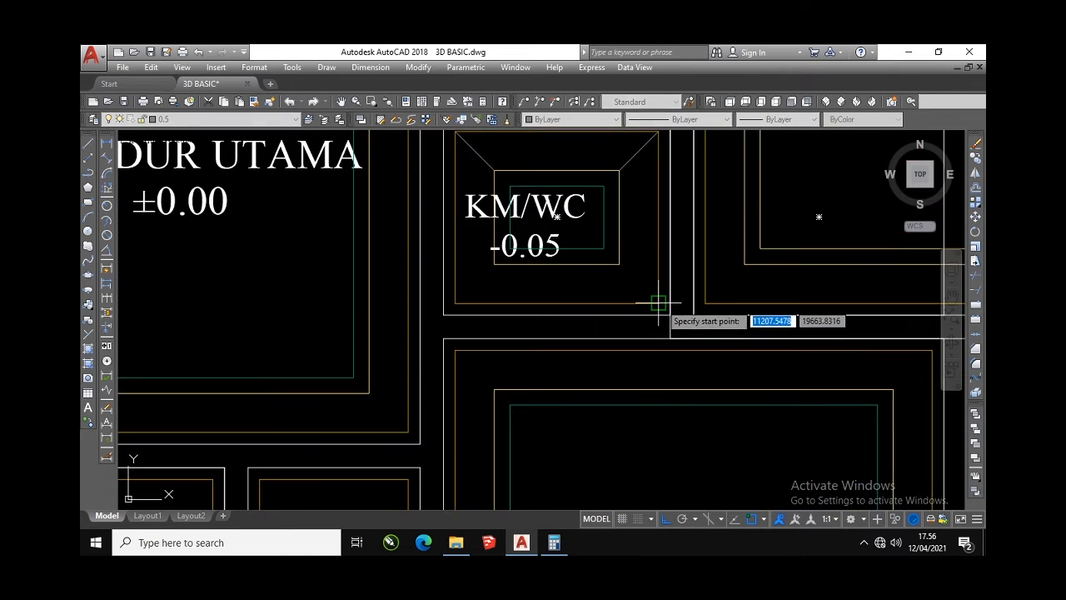
left_click(658, 304)
left_click(620, 263)
key("Return")
key("Return")
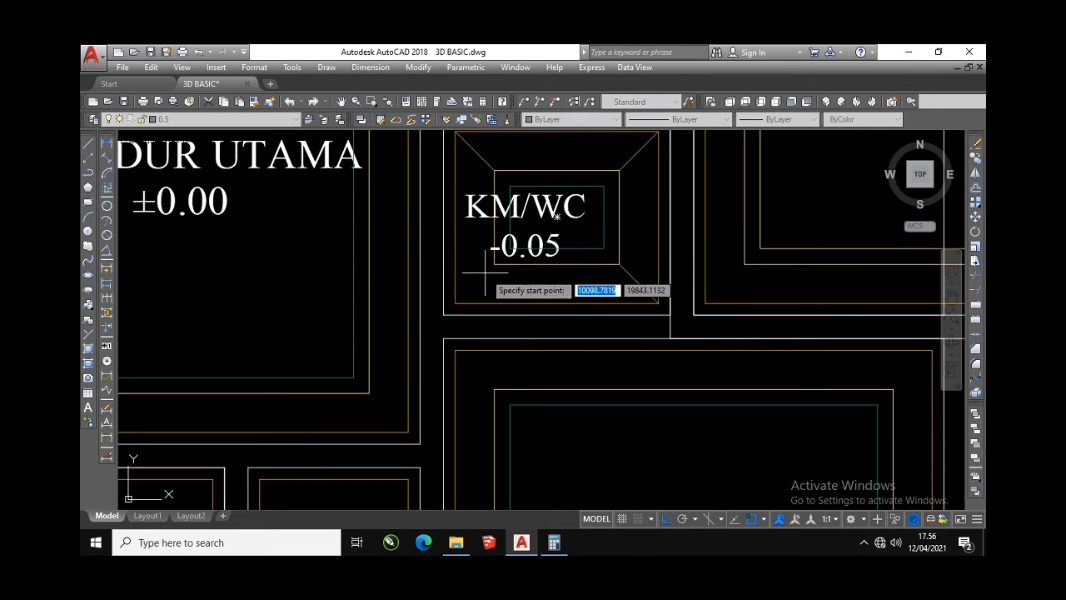
key("Return")
Draw corner diagonals at KM.TIDUR UTAMA's front corner facing DAPUR+R.MAKAN and at DAPUR+R.MAKAN's nearest rear corner
key("Return")
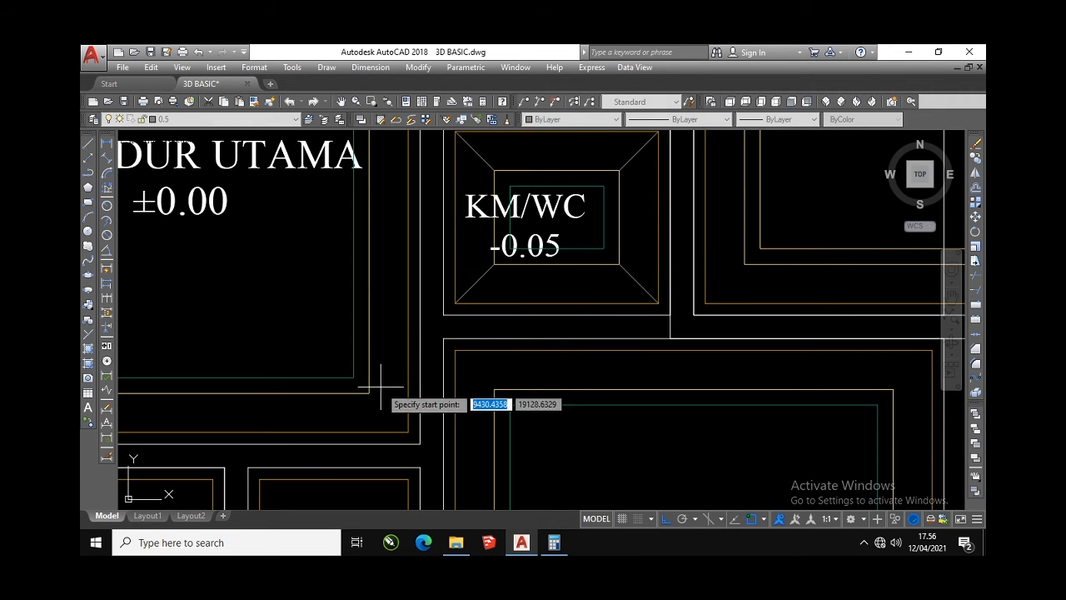
left_click(368, 392)
left_click(408, 432)
key("Return")
key("Return")
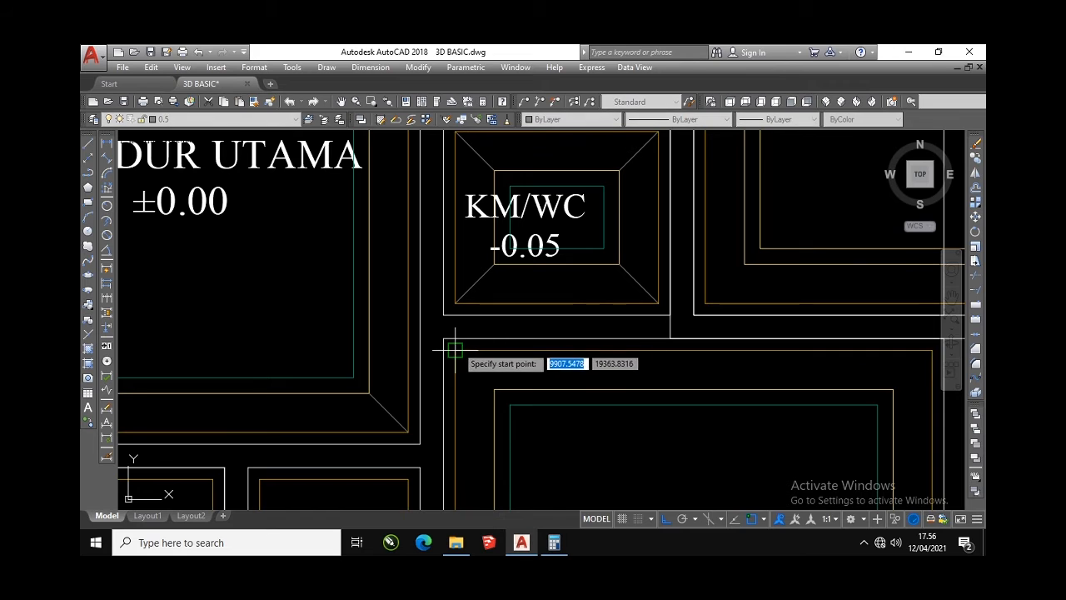
left_click(455, 350)
left_click(495, 389)
key("Return")
Draw diagonal polylines joining the foundation outlines at DAPUR+R.MAKAN's three remaining corners
scroll(534, 292, "down", 4)
key("Return")
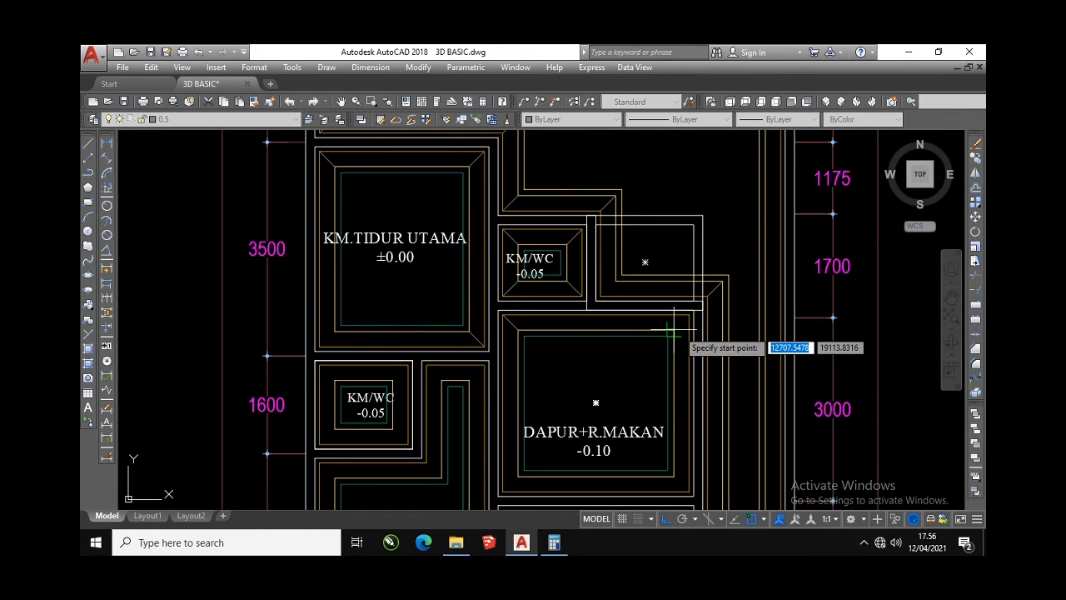
left_click(674, 330)
scroll(690, 317, "up", 4)
scroll(651, 348, "down", 8)
scroll(646, 300, "up", 6)
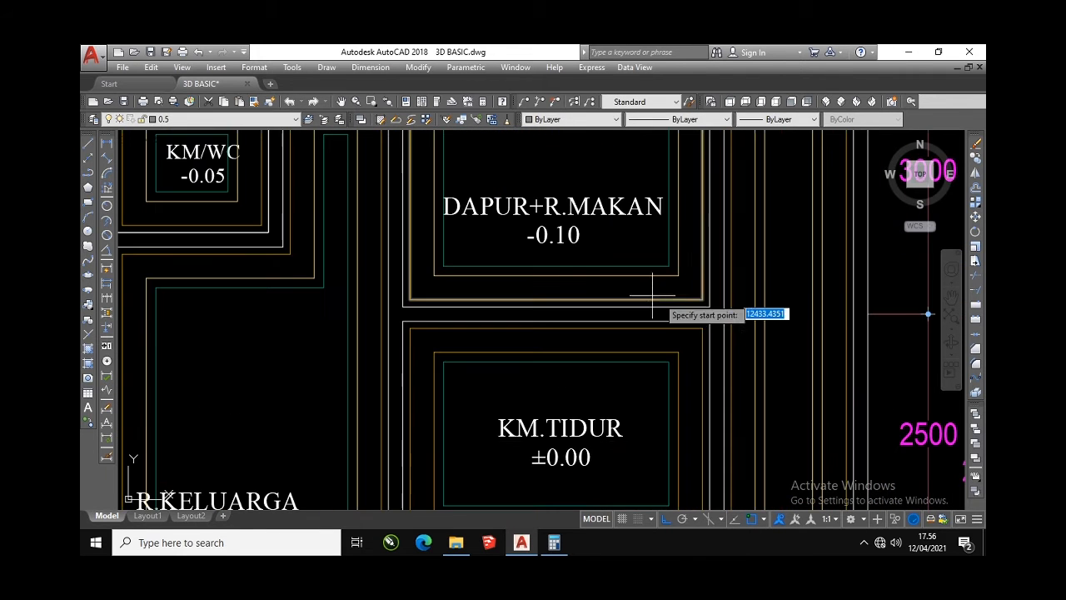
left_click(702, 298)
key("Return")
key("Return")
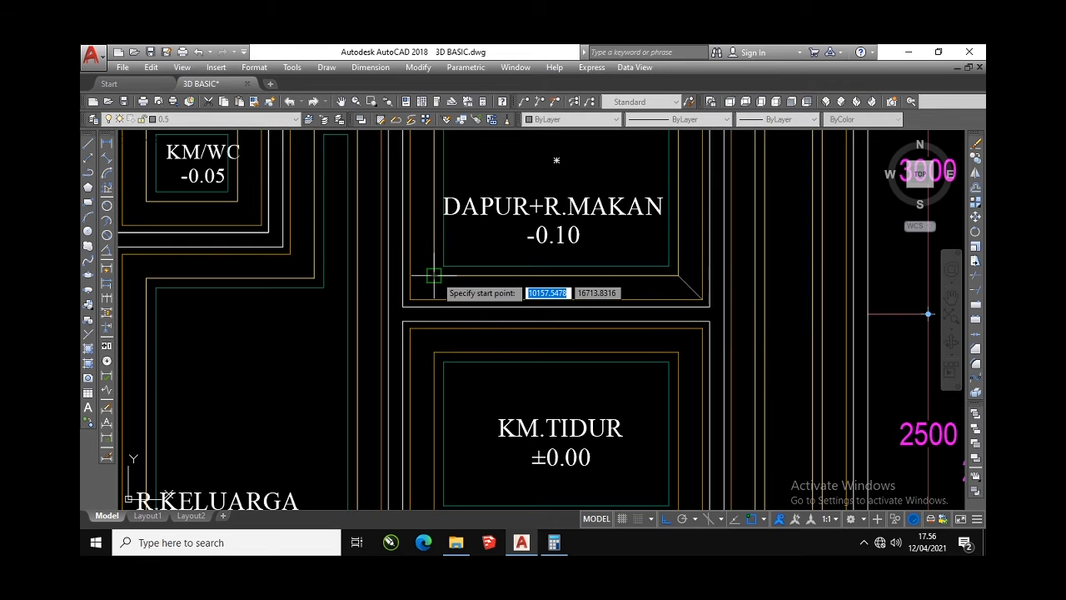
left_click(434, 275)
left_click(411, 298)
key("Return")
Draw diagonal polylines joining the foundation outlines at the two rear corners of the KM.TIDUR below DAPUR+R.MAKAN
left_click(410, 329)
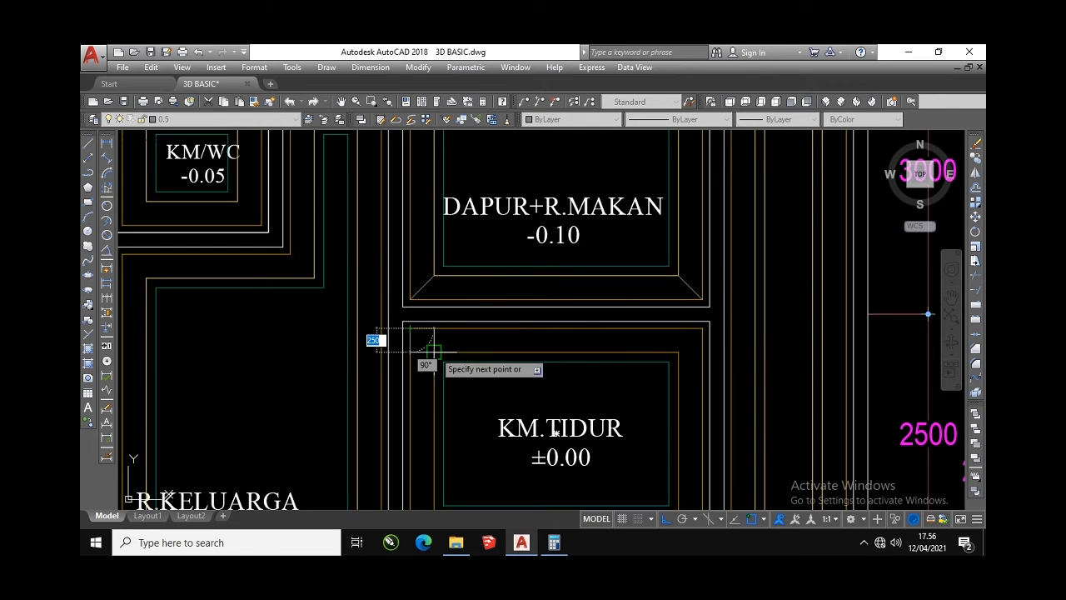
left_click(434, 351)
key("Return")
key("Return")
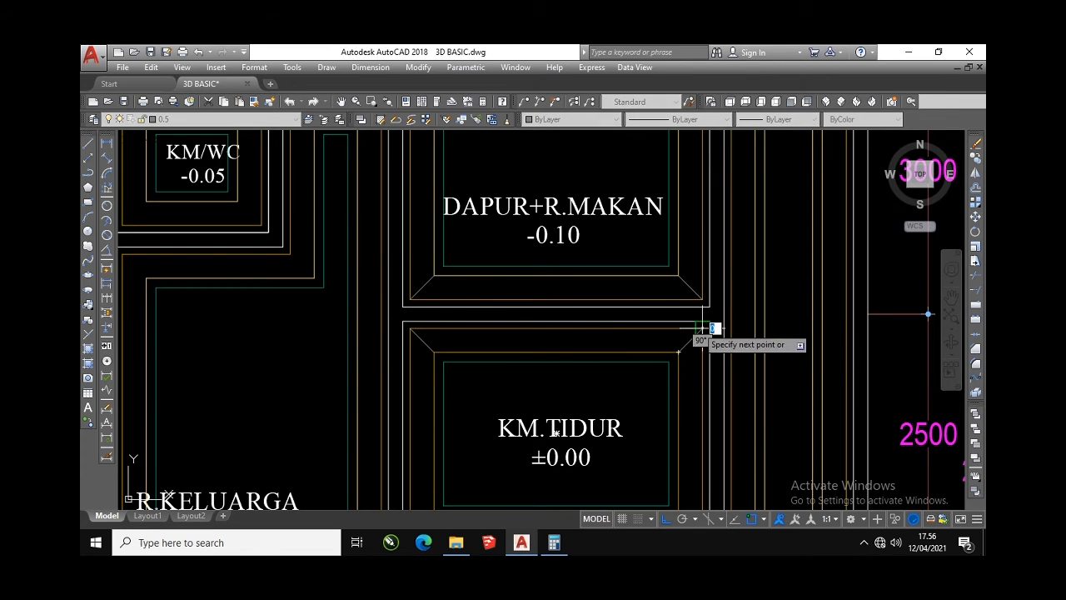
Draw diagonal polylines at the two front corners of the KM.TIDUR above R.TAMU
scroll(703, 328, "down", 6)
scroll(667, 302, "up", 6)
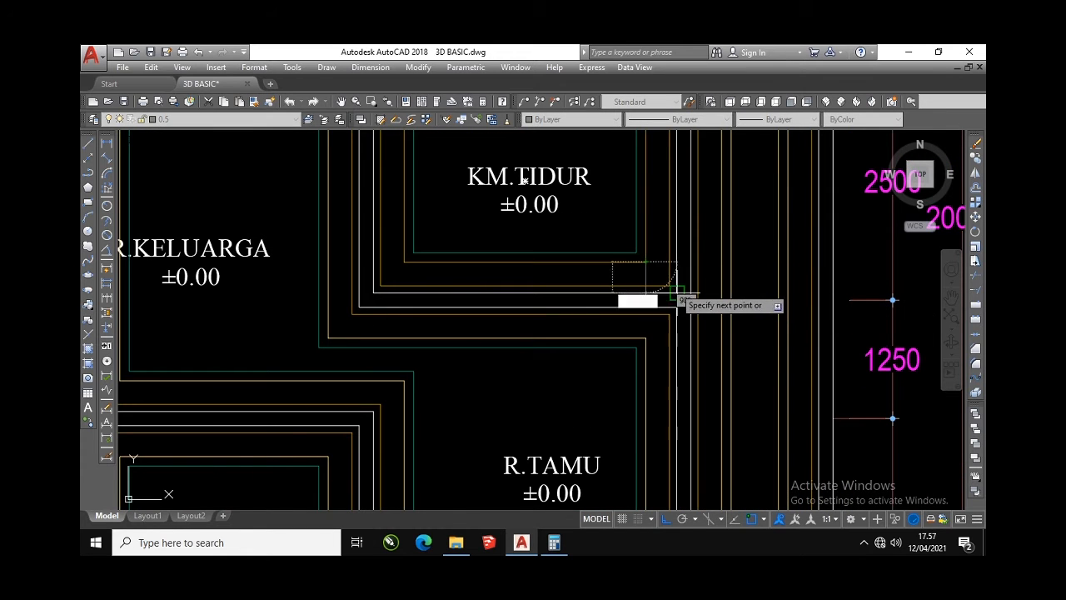
left_click(670, 286)
key("Return")
key("Return")
left_click(405, 262)
left_click(380, 286)
key("Return")
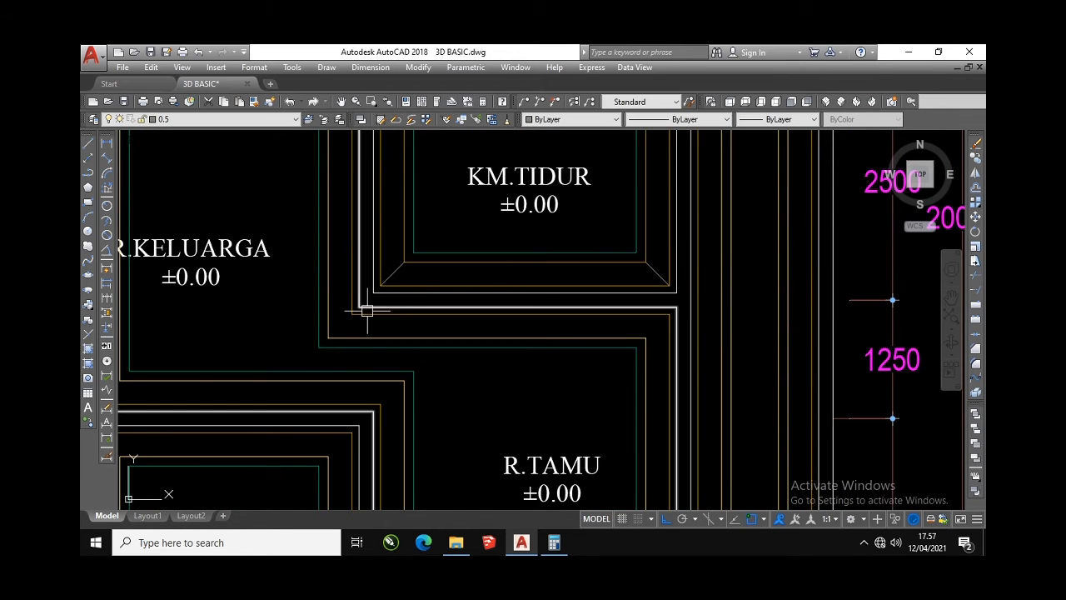
Draw diagonal polylines at the two inward corners where R.KELUARGA opens into R.TAMU
key("Return")
left_click(352, 315)
left_click(328, 338)
key("Return")
key("Return")
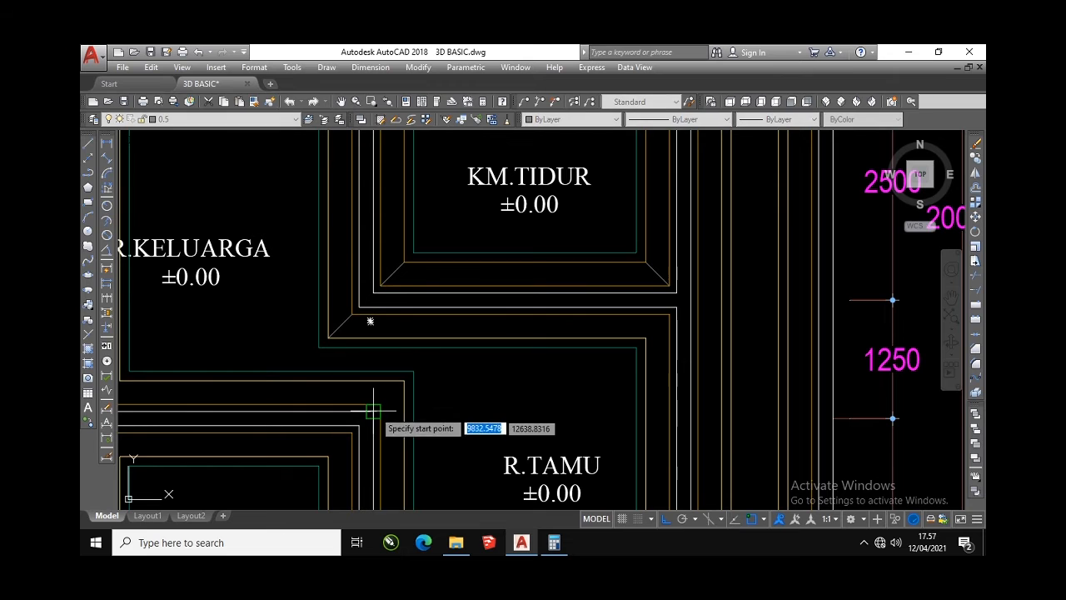
left_click(404, 381)
key("Return")
Draw corner diagonals at R.TAMU's two outer side corners, TERAS's outer front corner and the house outline's corner beyond TERAS
key("Return")
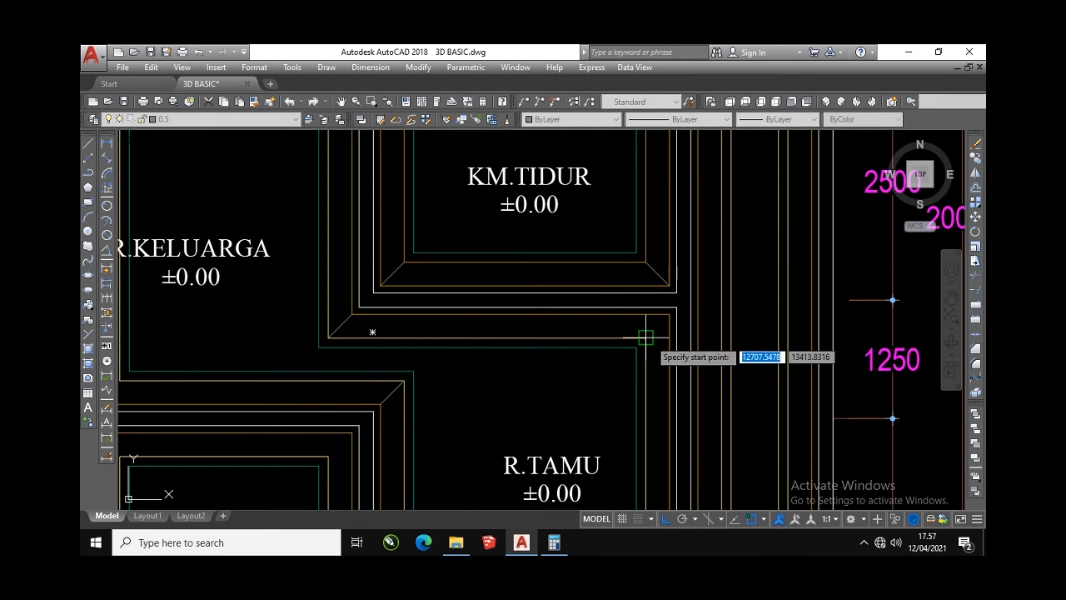
scroll(673, 314, "down", 5)
scroll(643, 356, "up", 6)
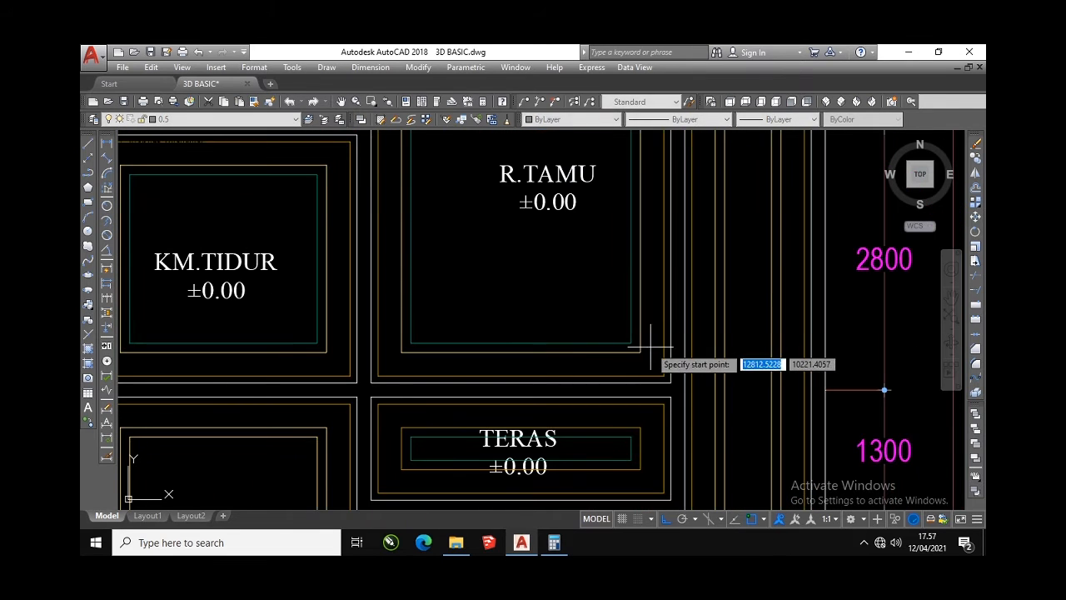
middle_click_drag(658, 376, 623, 295)
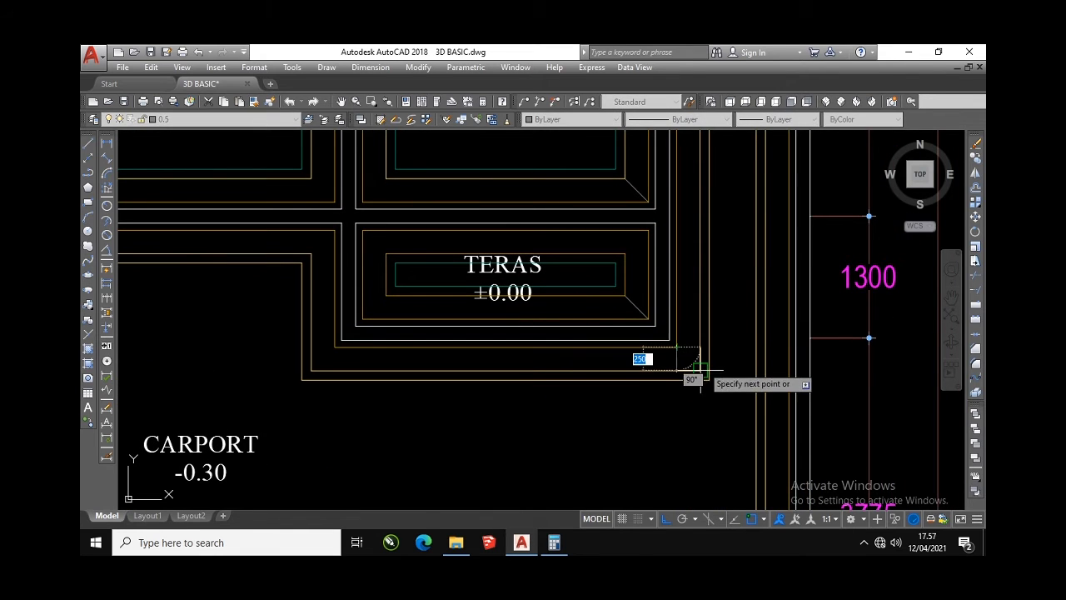
Match the KOSONGAN outline around the CARPORT to TERAS's innermost outline, and draw diagonals at TERAS's two corners on the CARPORT side
key("Escape")
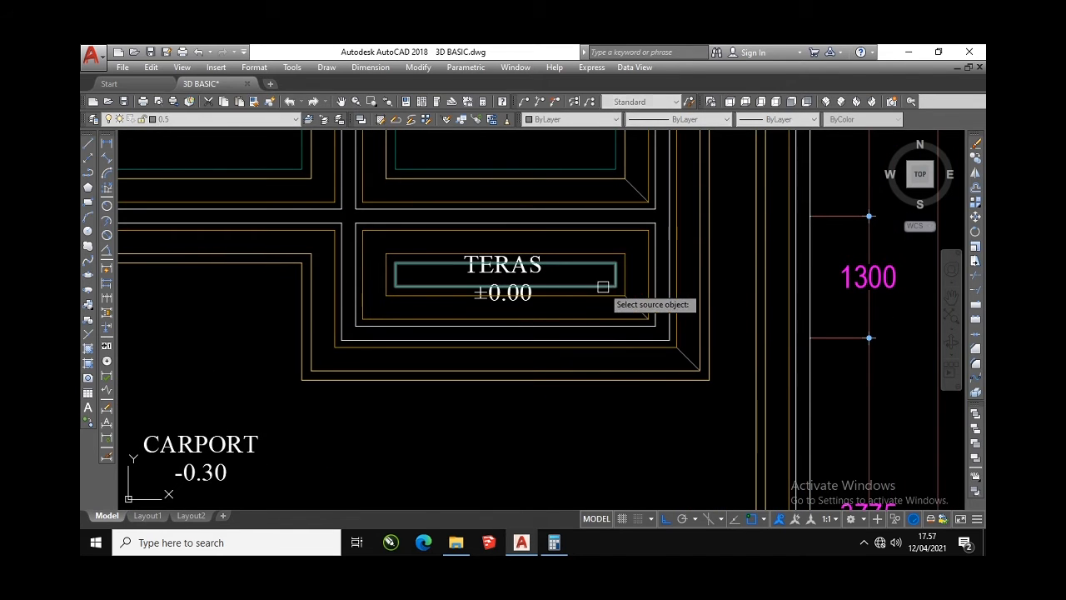
type("pl")
key("Return")
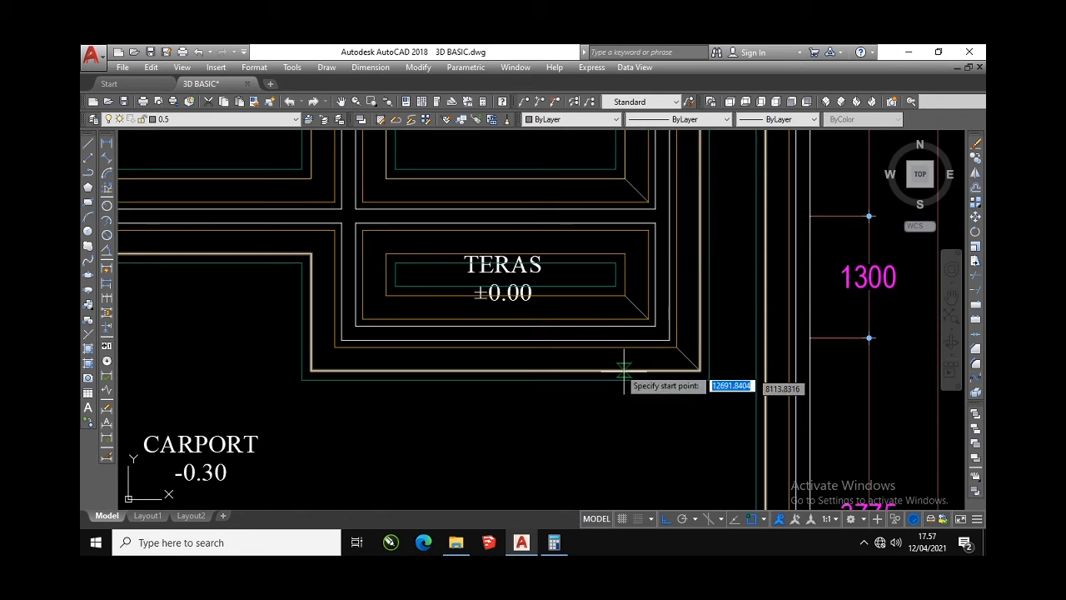
left_click(362, 318)
left_click(385, 295)
key("Return")
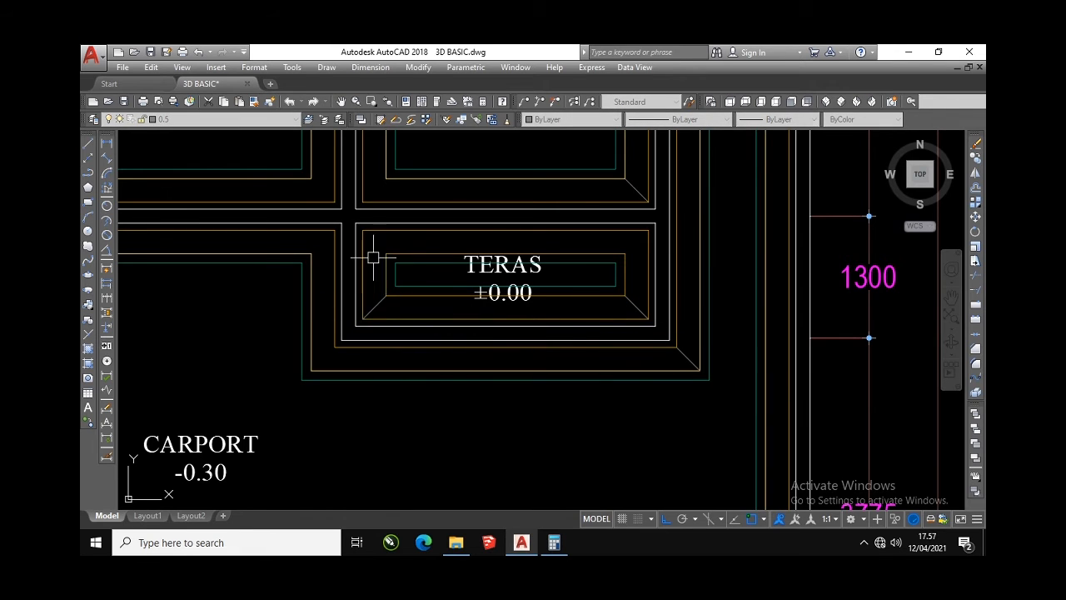
key("Return")
left_click(362, 231)
left_click(385, 253)
key("Return")
Draw diagonal polylines at the CARPORT's rear corner beside TERAS and at the foundation corner projecting into the CARPORT below it
key("Return")
left_click(335, 230)
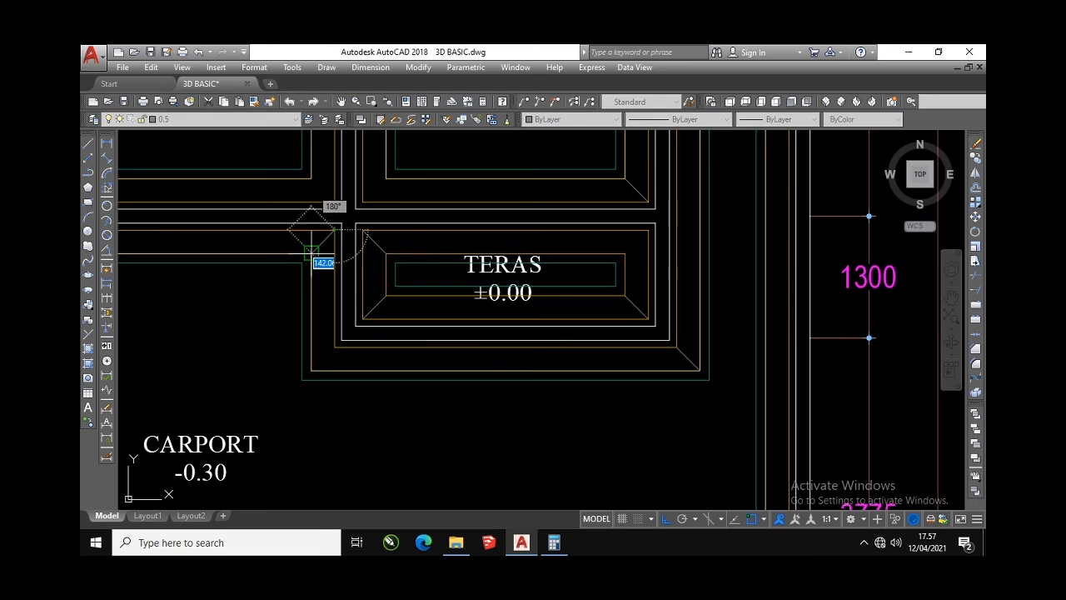
left_click(311, 253)
key("Return")
key("Return")
left_click(335, 347)
left_click(311, 371)
key("Return")
Draw diagonal polylines at the CARPORT's rear corner along the side wall and at the adjoining front corner of KM.TIDUR
scroll(497, 283, "down", 2)
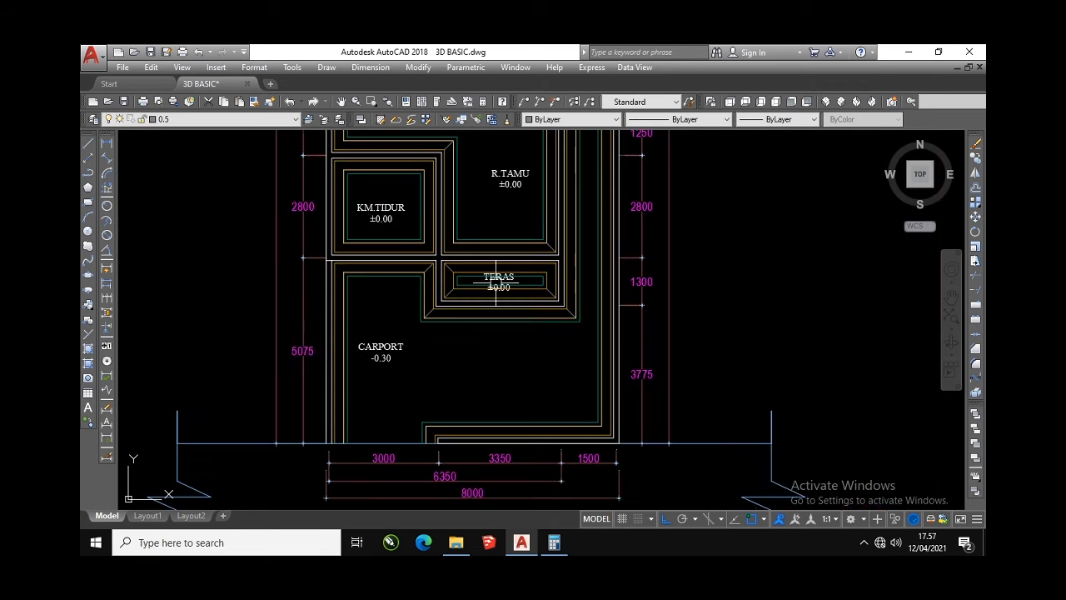
scroll(330, 260, "up", 2)
key("Return")
left_click(343, 272)
left_click(366, 295)
key("Return")
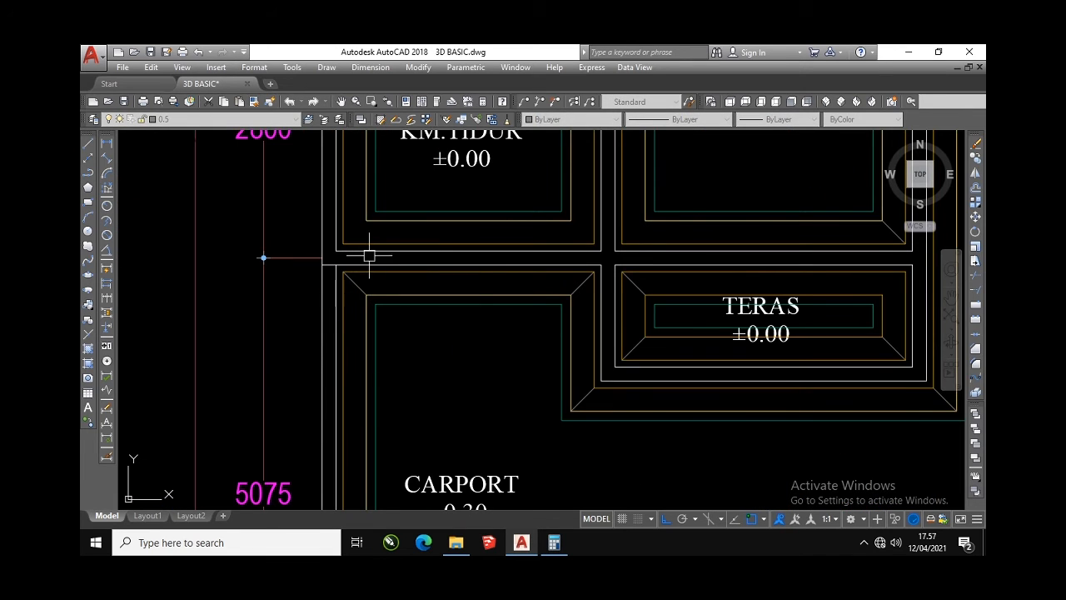
key("Return")
left_click(367, 221)
left_click(343, 244)
key("Return")
Draw a diagonal polyline joining the foundation outlines at R.KELUARGA's front corner along the side wall
scroll(373, 293, "down", 2)
scroll(379, 303, "down", 2)
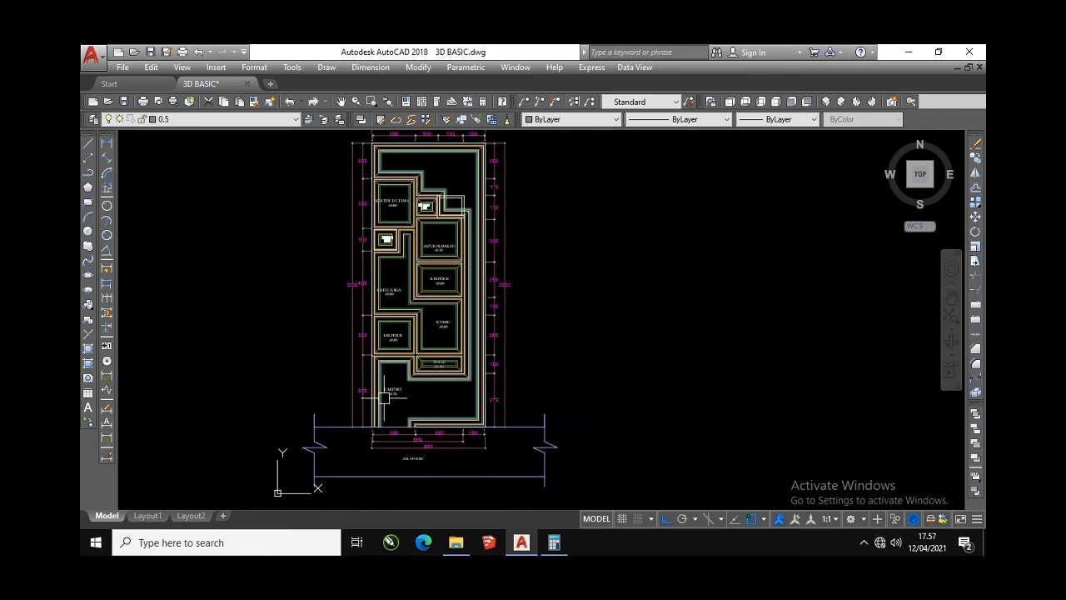
scroll(369, 276, "up", 3)
key("Return")
scroll(351, 240, "up", 3)
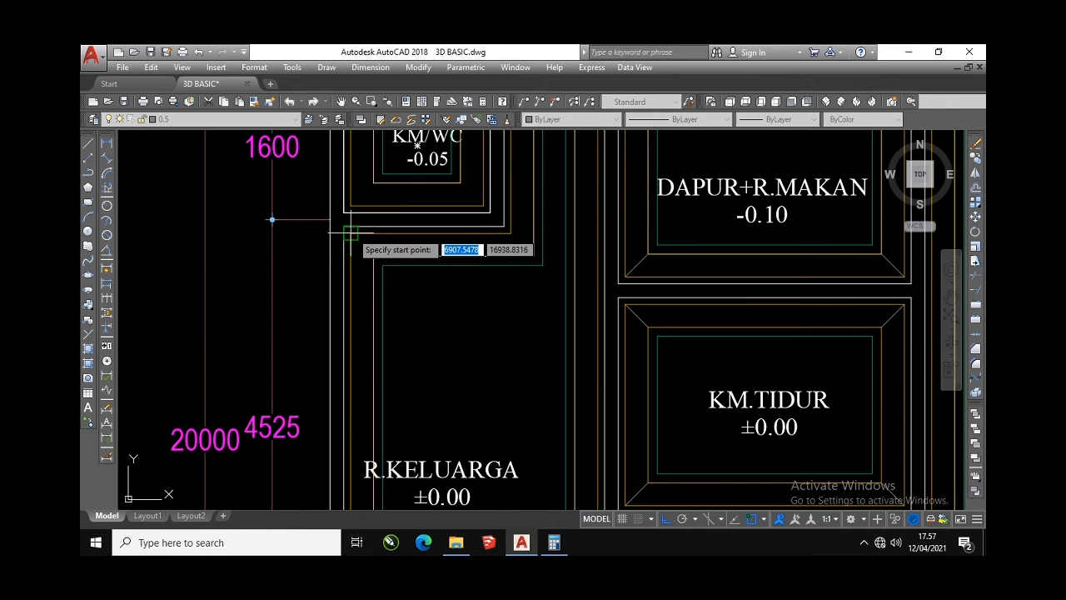
scroll(404, 371, "down", 3)
scroll(405, 371, "up", 4)
left_click(377, 348)
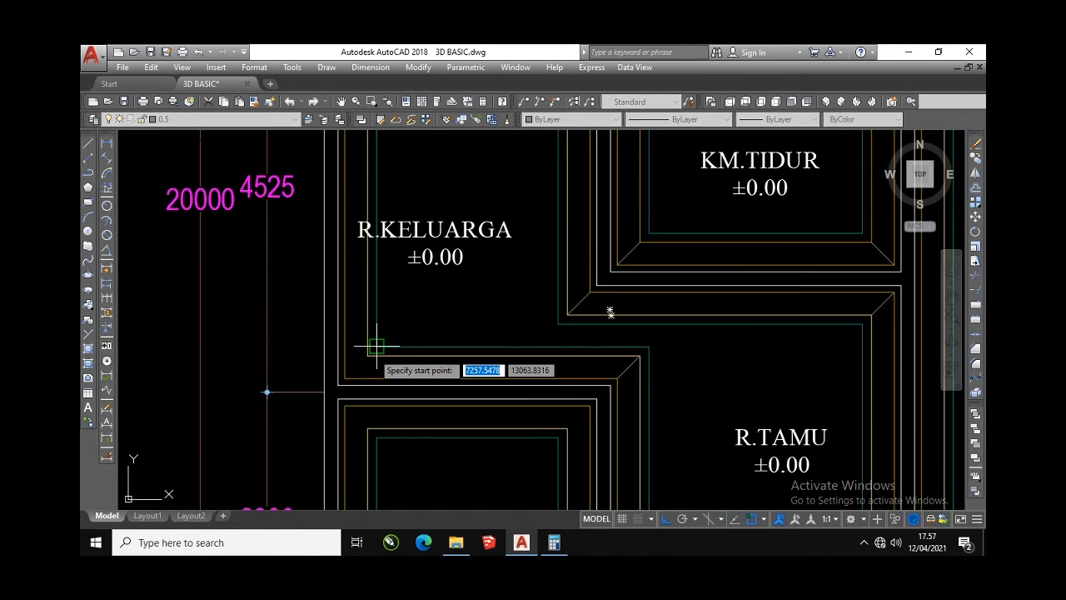
key("Escape")
key("Return")
left_click(368, 356)
left_click(345, 379)
key("Return")
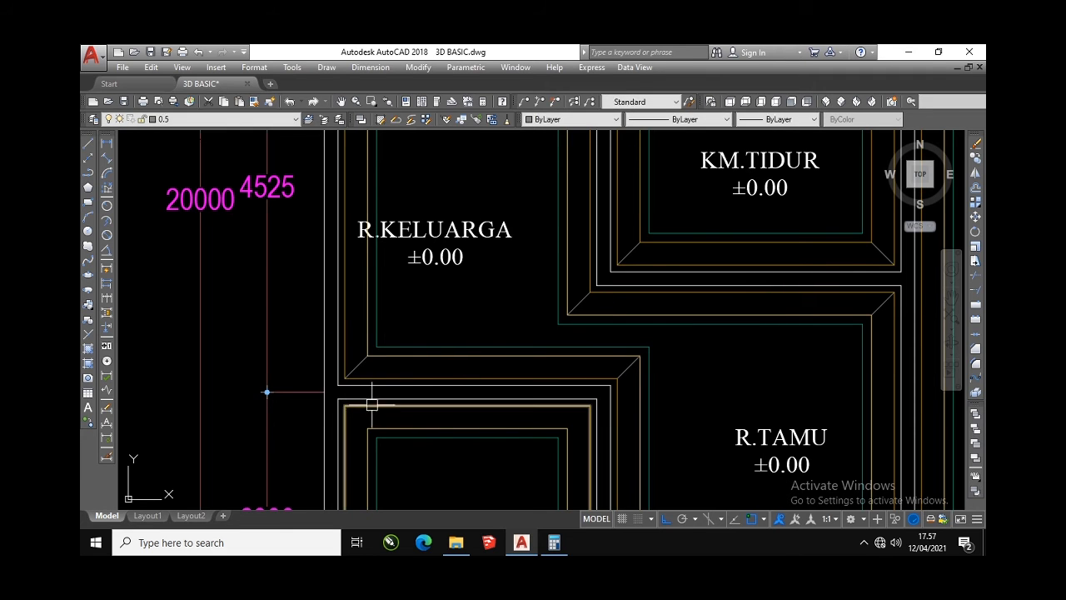
Draw diagonal polylines at the three remaining corners of the front KM.TIDUR between R.KELUARGA and the CARPORT
key("Return")
left_click(345, 406)
left_click(367, 428)
key("Return")
key("Return")
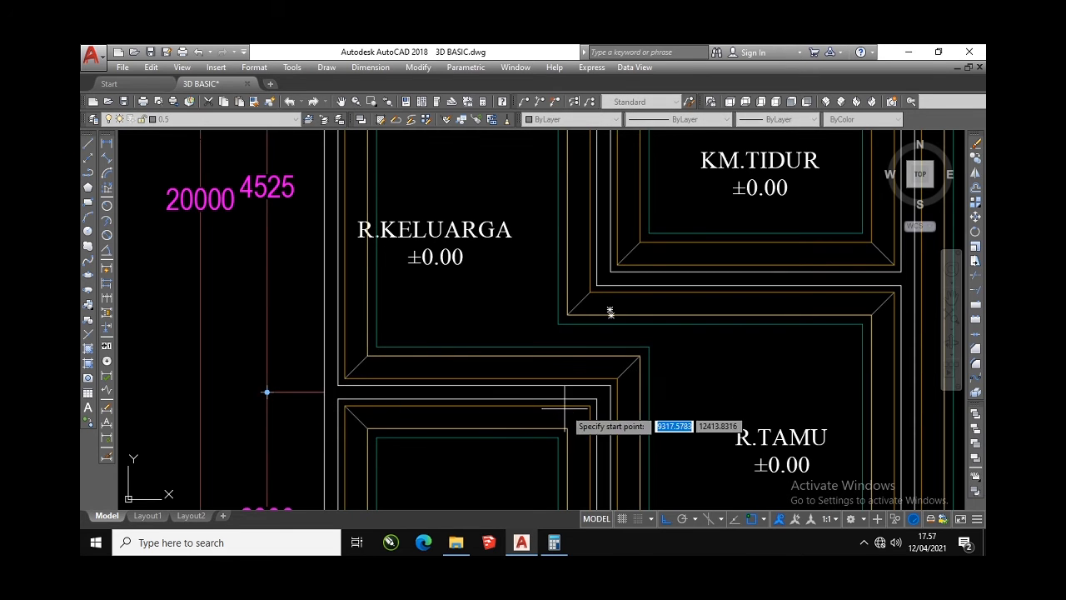
scroll(538, 337, "down", 5)
scroll(538, 337, "up", 5)
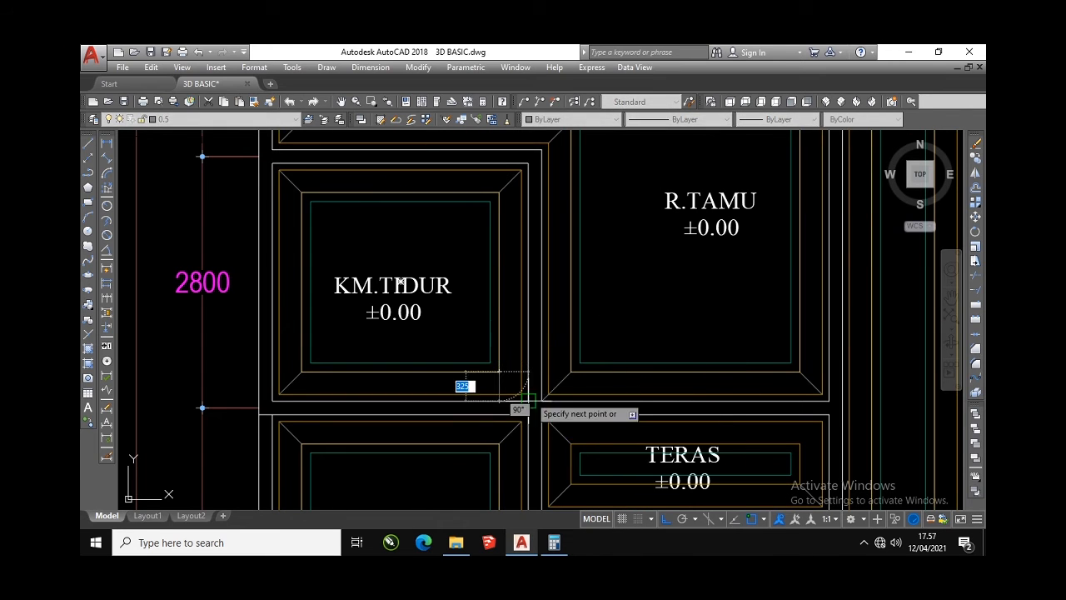
key("Escape")
Trim the foundation lines at the crossing where the front KM.TIDUR, R.TAMU and TERAS meet
scroll(522, 395, "up", 5)
type("tr")
key("Return")
key("Return")
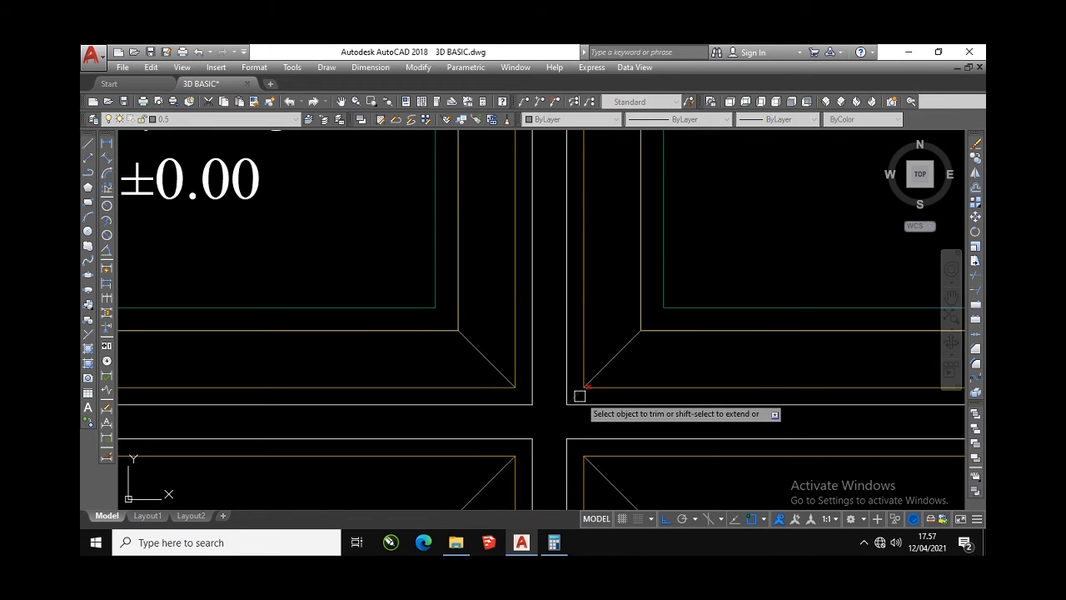
scroll(578, 392, "down", 5)
scroll(667, 370, "up", 2)
scroll(667, 370, "down", 3)
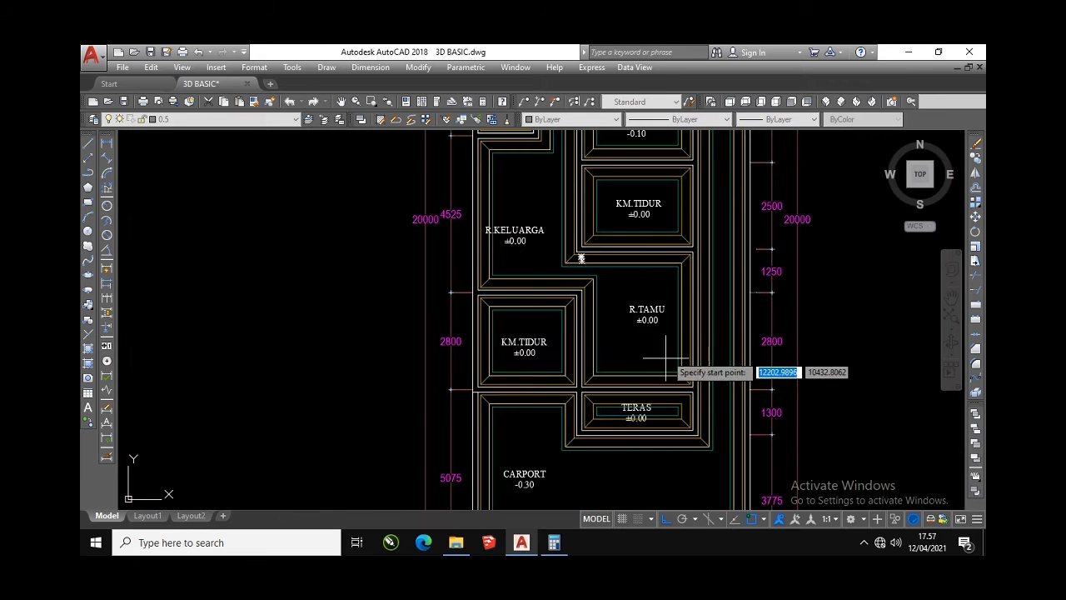
Draw diagonal polylines at the two corners of the side-wall KM/WC that face R.KELUARGA's narrow passage
middle_click_drag(605, 248, 573, 392)
key("Escape")
type("pl")
key("Return")
scroll(503, 233, "up", 5)
left_click(490, 236)
left_click(467, 258)
key("Return")
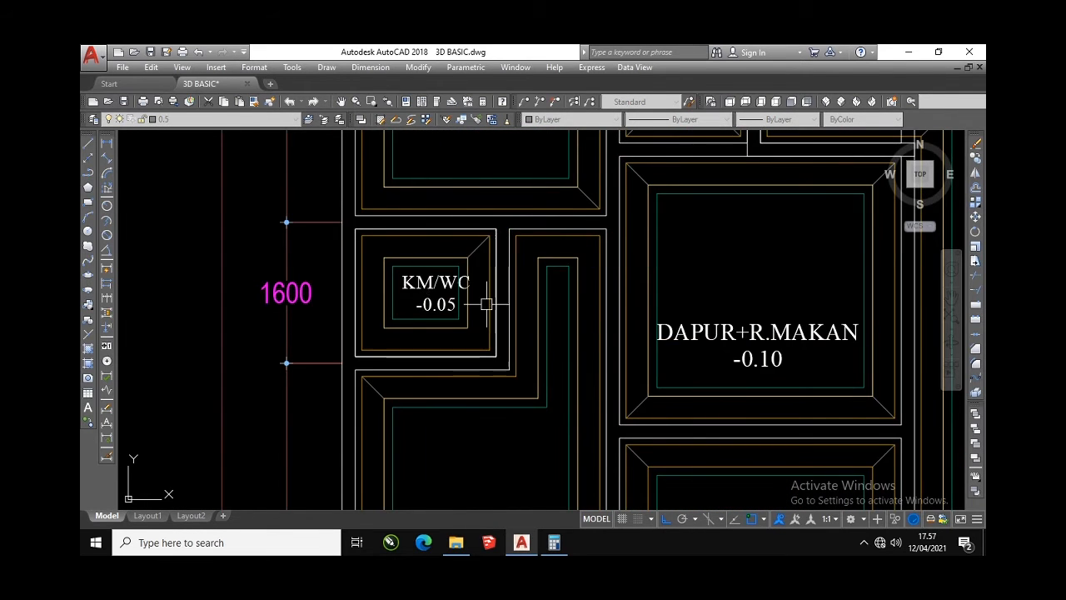
key("Return")
left_click(467, 327)
left_click(490, 350)
key("Return")
Draw a diagonal polyline at R.KELUARGA's corner below the side-wall KM/WC, where the narrow passage begins
key("Return")
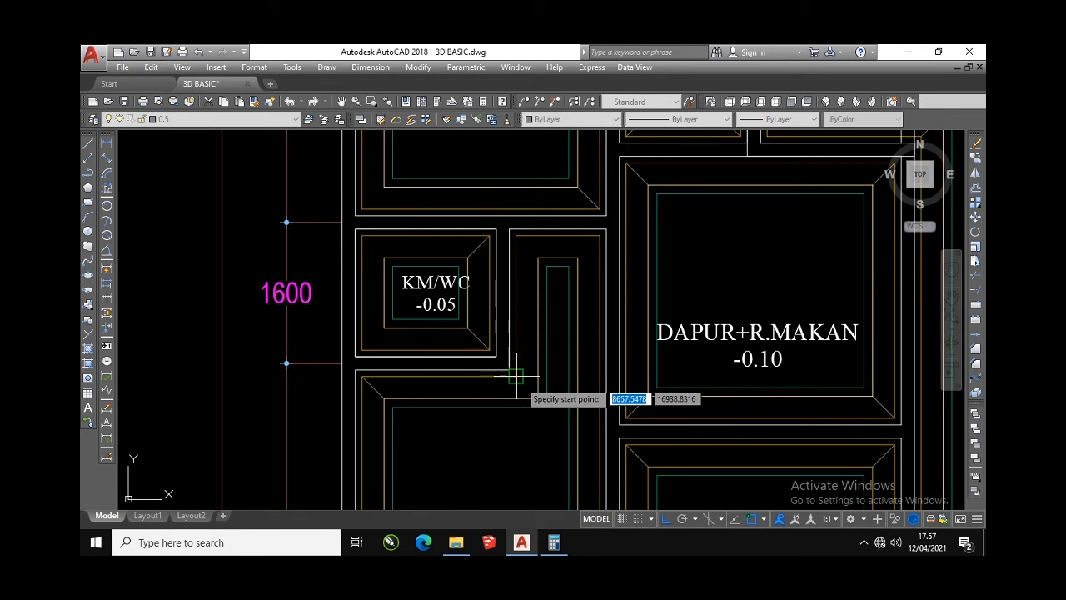
left_click(517, 376)
left_click(538, 398)
key("Return")
key("Return")
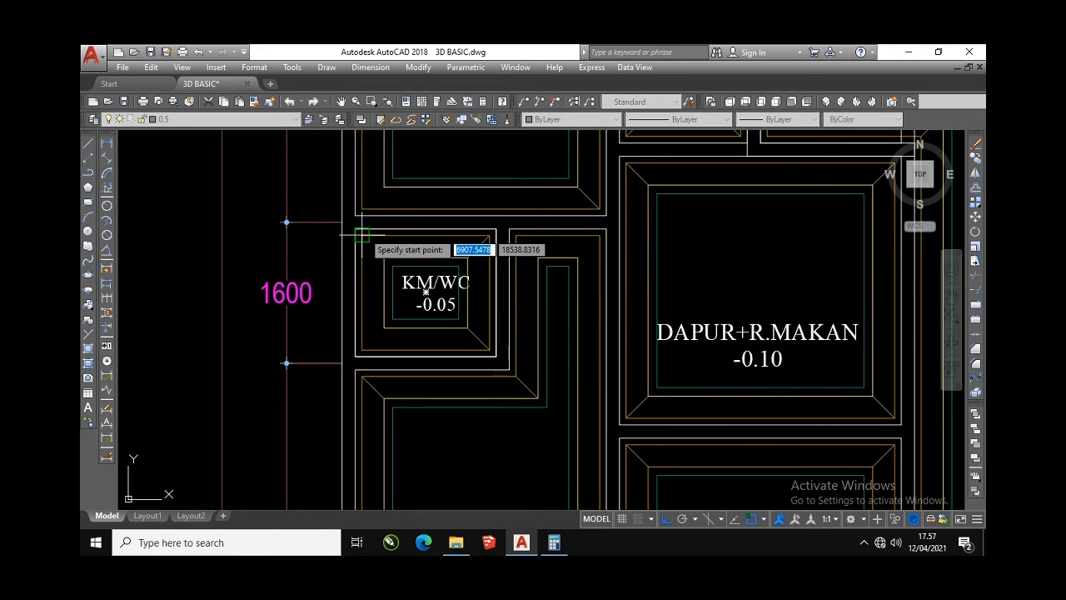
Draw diagonal polylines at the two KM/WC corners along the outer side wall
left_click(362, 236)
left_click(384, 257)
key("Return")
key("Return")
left_click(384, 328)
left_click(362, 349)
key("Return")
key("Return")
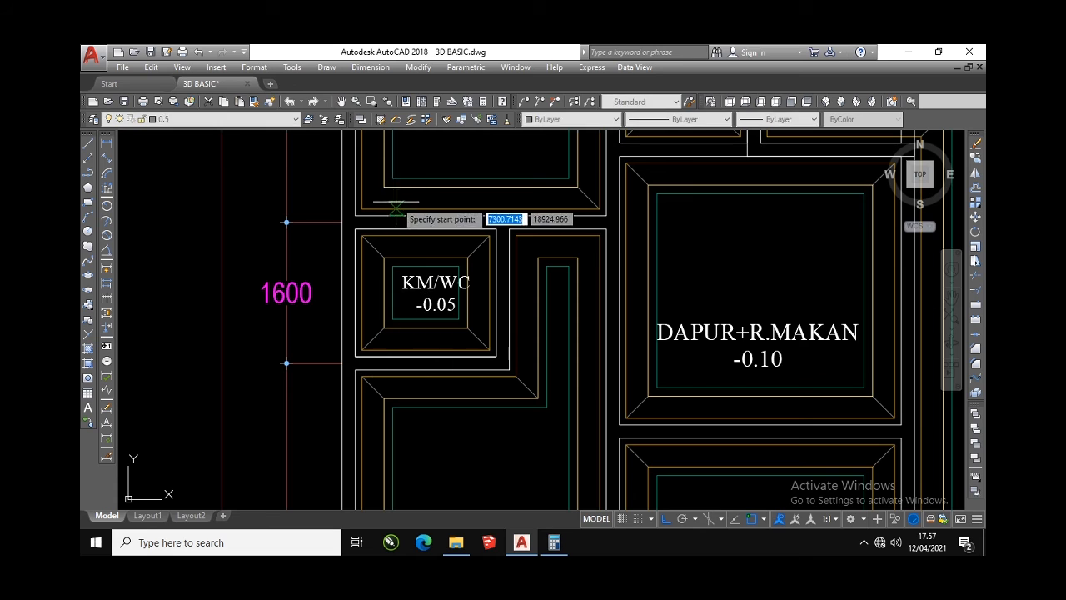
key("Escape")
scroll(564, 146, "down", 3)
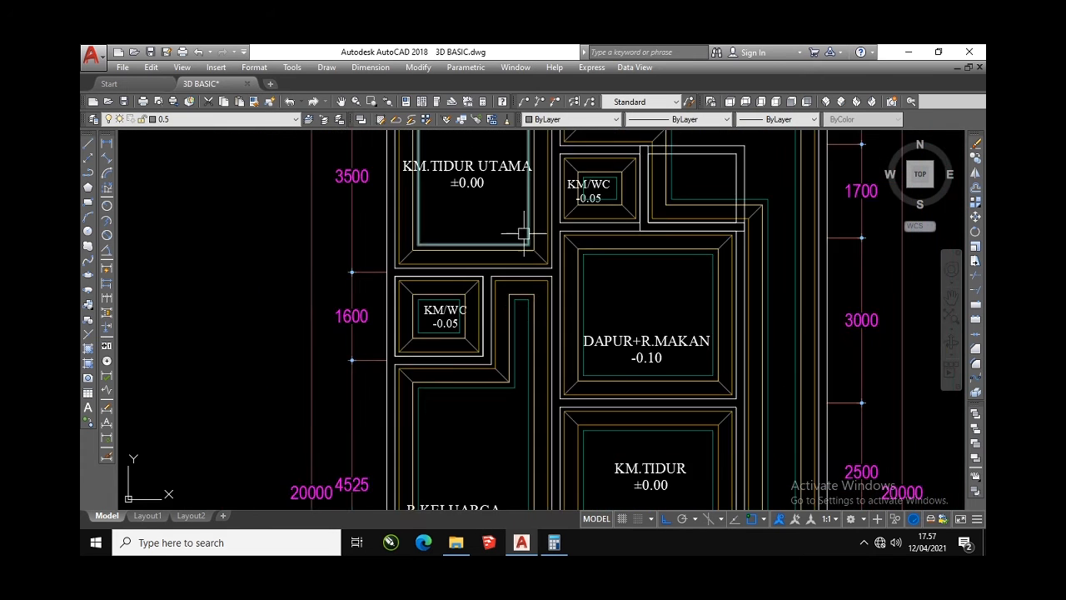
Draw diagonal polylines at the two rear corners of R.KELUARGA's narrow passage beside KM/WC
scroll(488, 275, "up", 4)
key("Return")
left_click(442, 236)
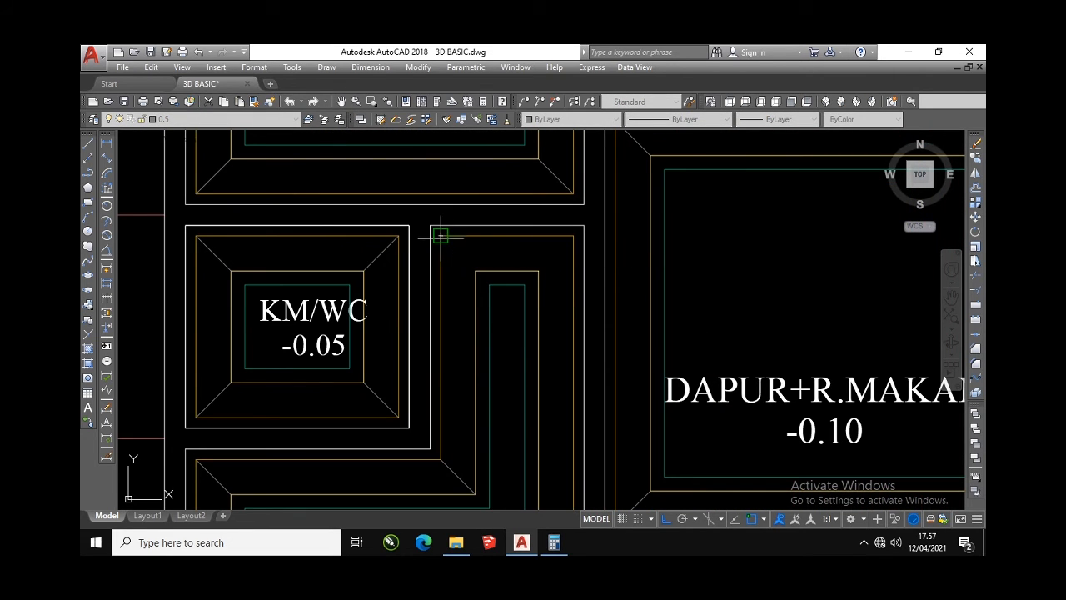
left_click(476, 270)
key("Return")
key("Return")
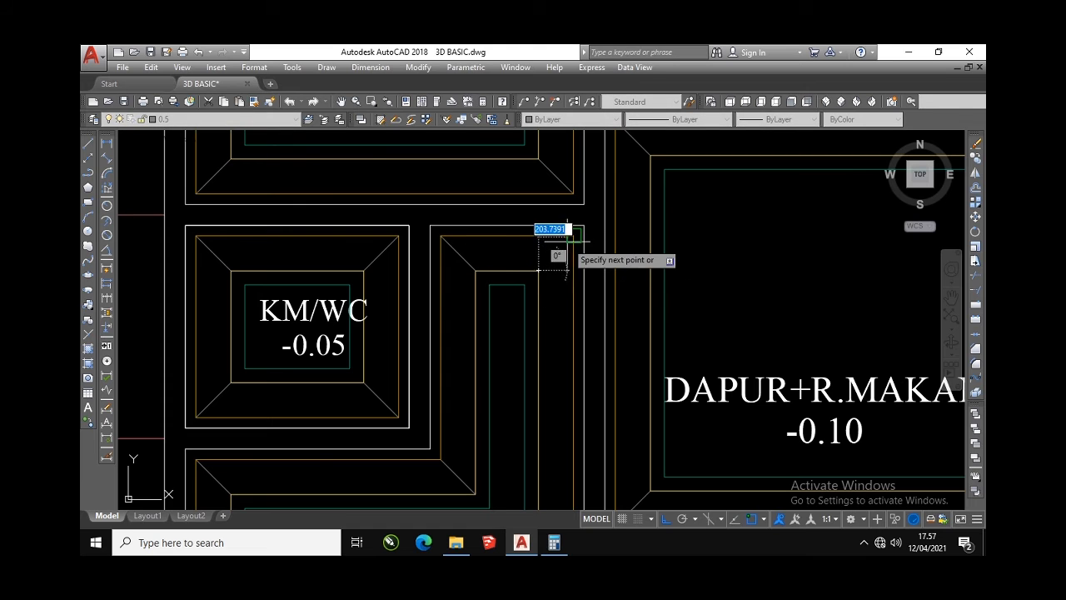
key("Escape")
Draw diagonal polylines at both ends of the CARPORT's front foundation strip along the street
scroll(510, 342, "down", 4)
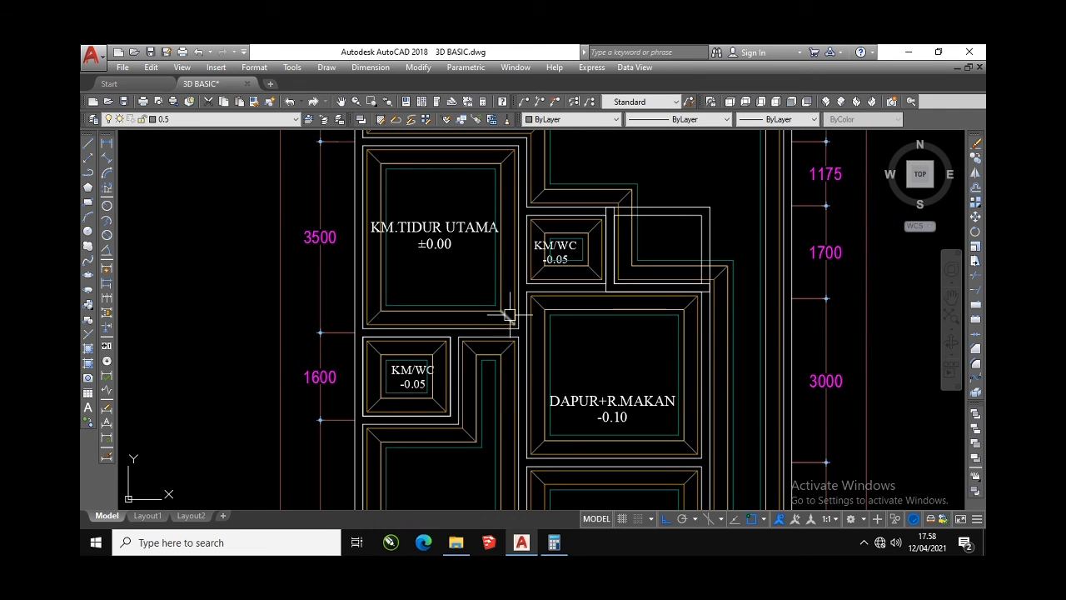
scroll(510, 220, "down", 4)
middle_click_drag(527, 214, 552, 155)
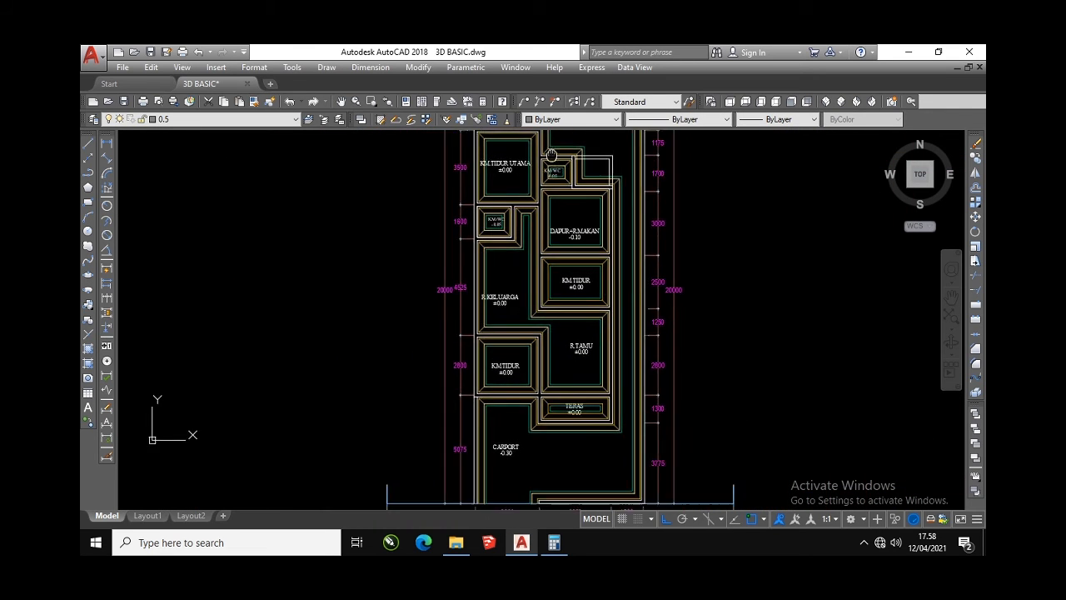
middle_click_drag(589, 301, 589, 224)
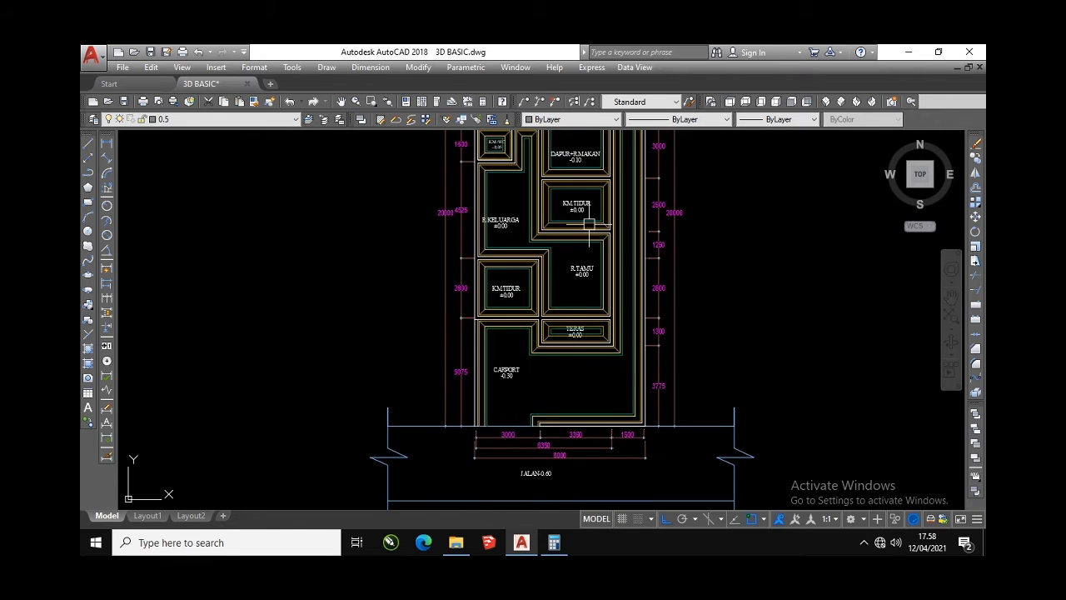
scroll(535, 435, "up", 6)
key("space")
left_click(523, 350)
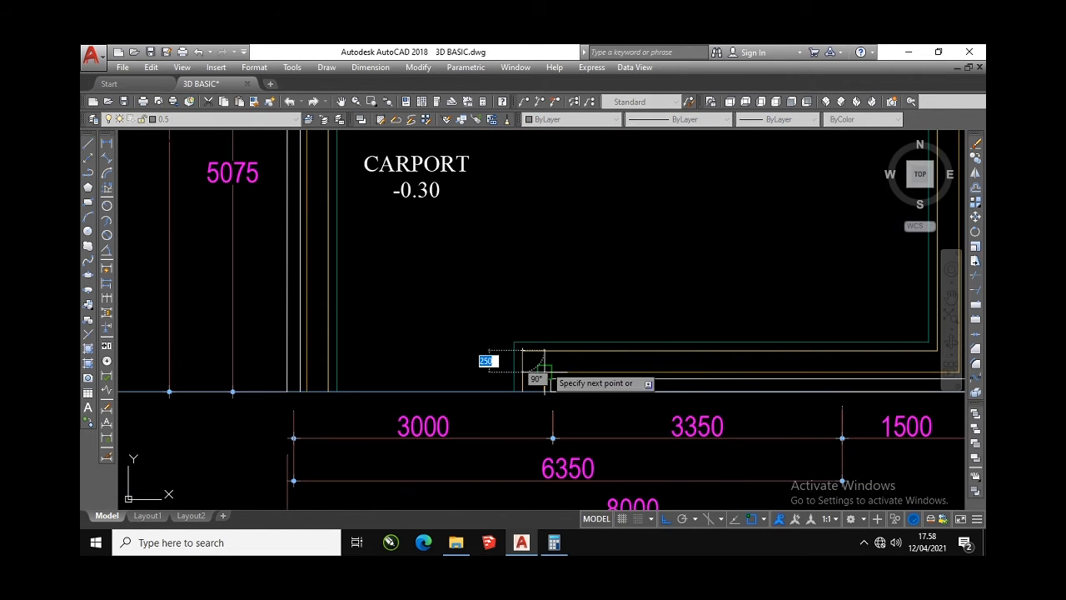
scroll(545, 372, "down", 6)
scroll(595, 359, "up", 4)
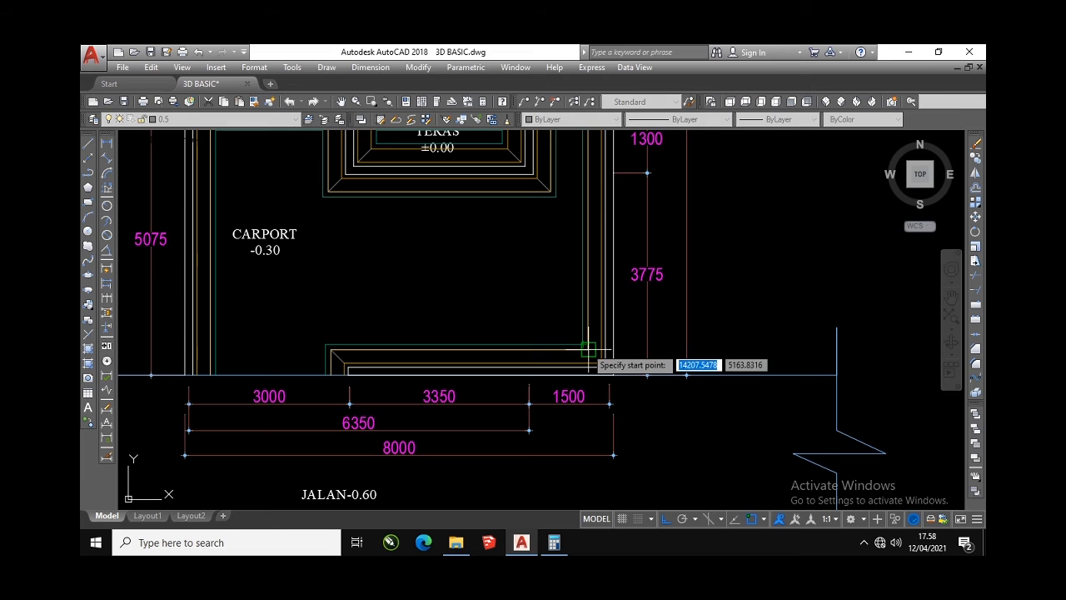
scroll(574, 361, "down", 6)
scroll(543, 167, "up", 3)
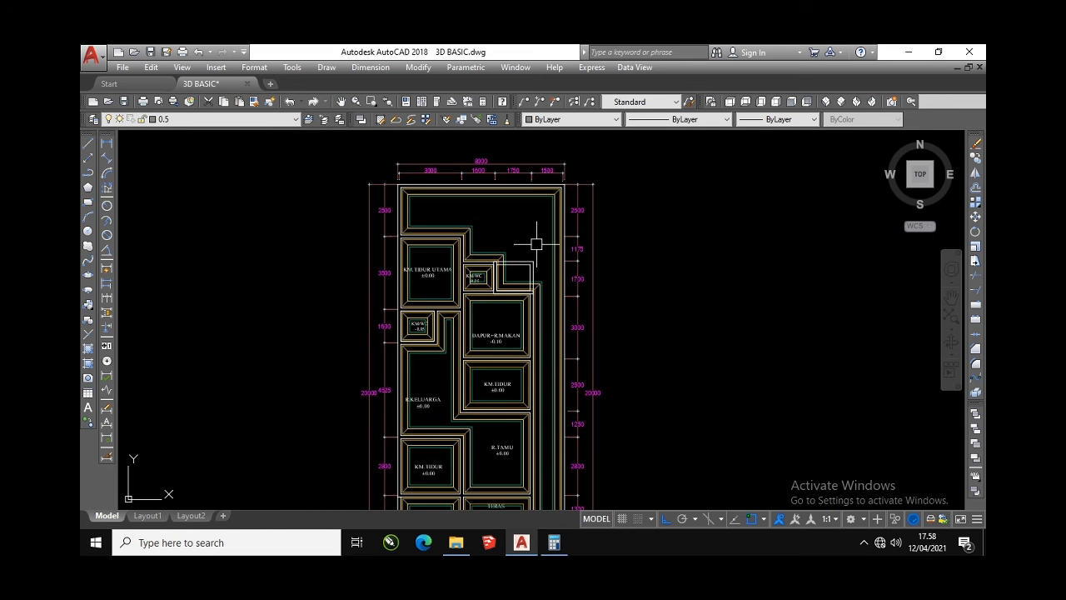
Trim the foundation outlines crossing the rear wall of the open area beside KM/WC behind DAPUR+R.MAKAN
scroll(593, 208, "down", 3)
scroll(535, 361, "up", 5)
scroll(519, 288, "down", 5)
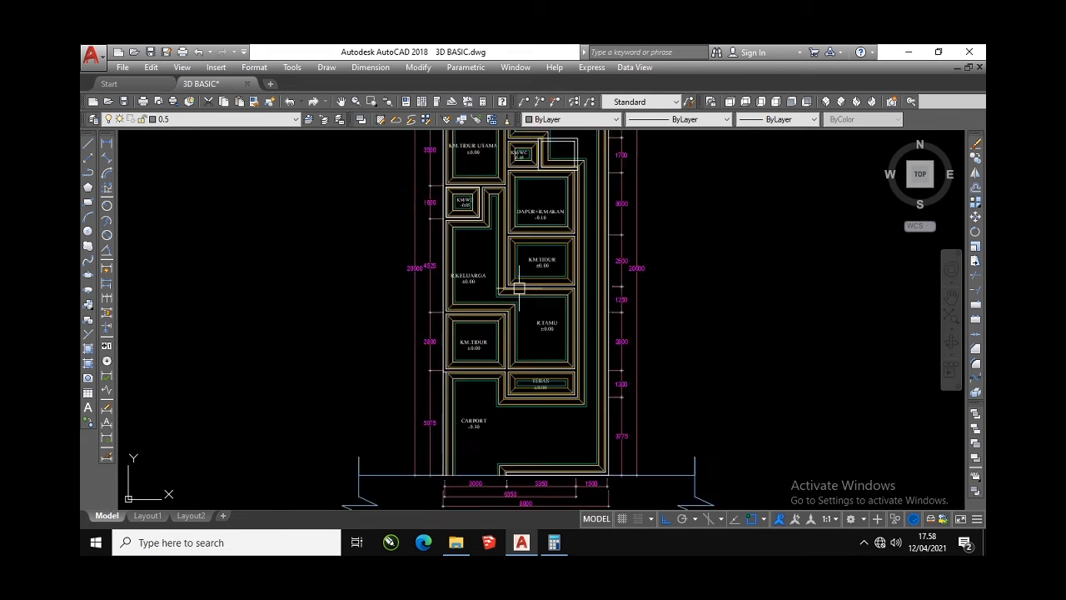
scroll(534, 313, "up", 3)
middle_click_drag(536, 279, 539, 305)
scroll(538, 305, "up", 10)
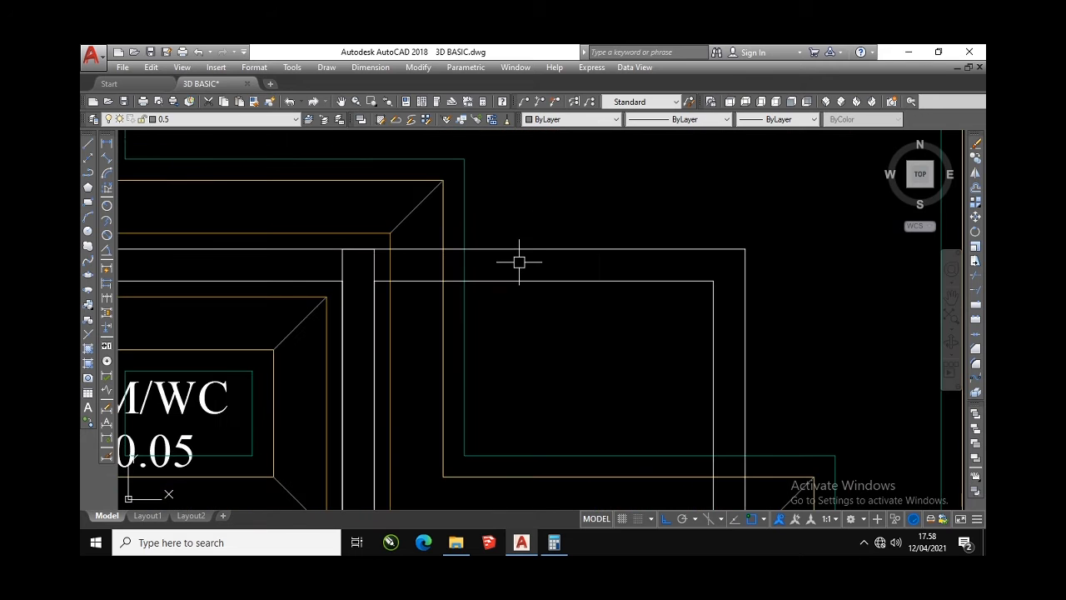
key("Return")
left_click(560, 266)
left_click(381, 269)
key("Return")
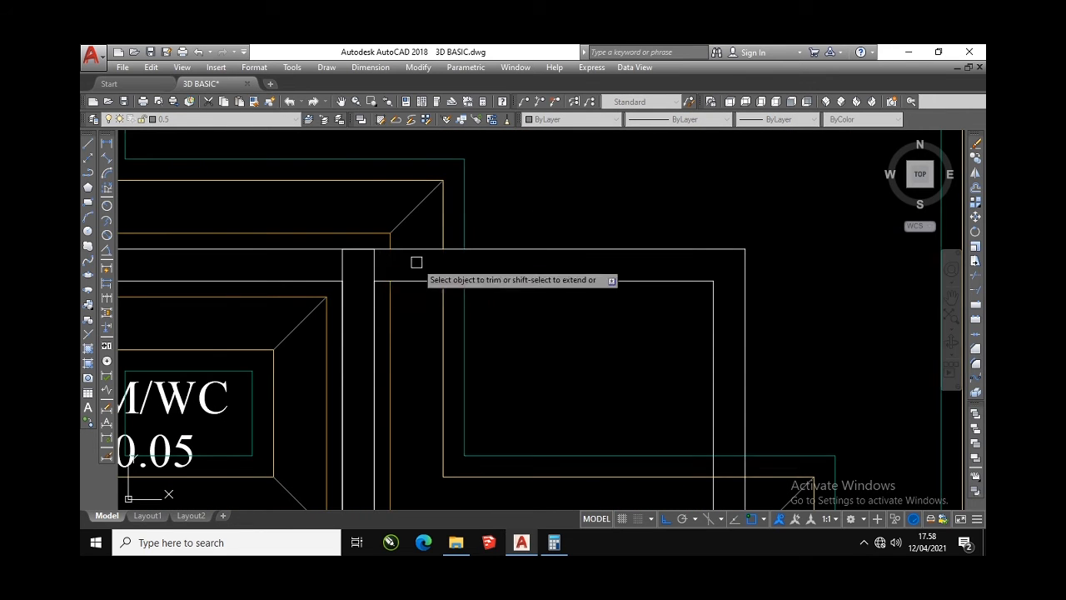
Trim the foundation outlines crossing the outer side wall of the open area beside KM/WC
scroll(542, 250, "down", 4)
scroll(599, 349, "up", 4)
left_click(603, 287)
left_click(605, 394)
key("Return")
scroll(591, 359, "down", 2)
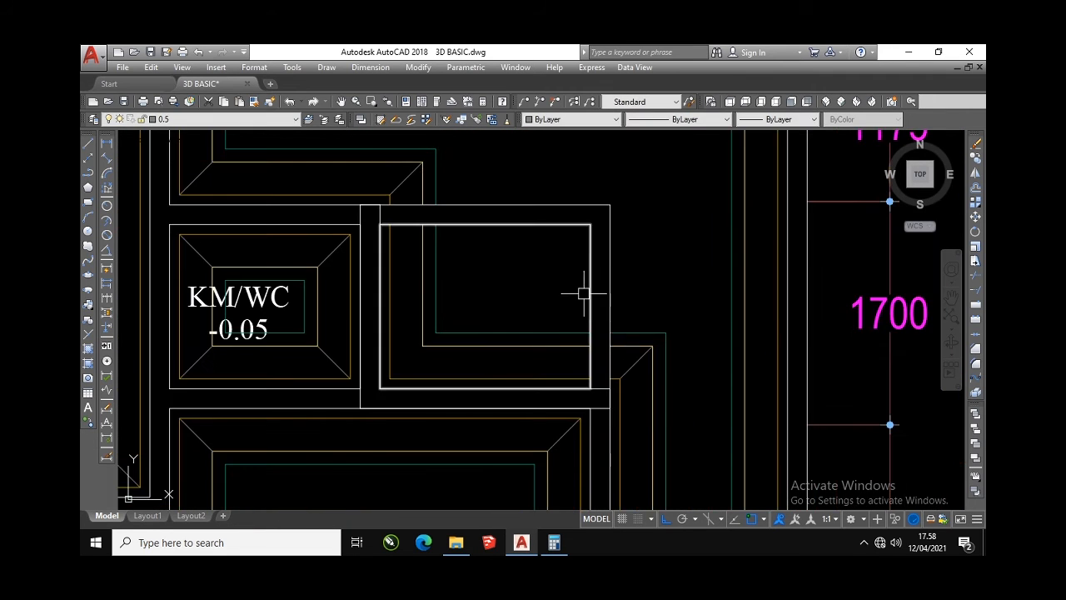
Hatch the L-shaped wall strip around the open area beside KM/WC with the ANSI32 pattern
key("Return")
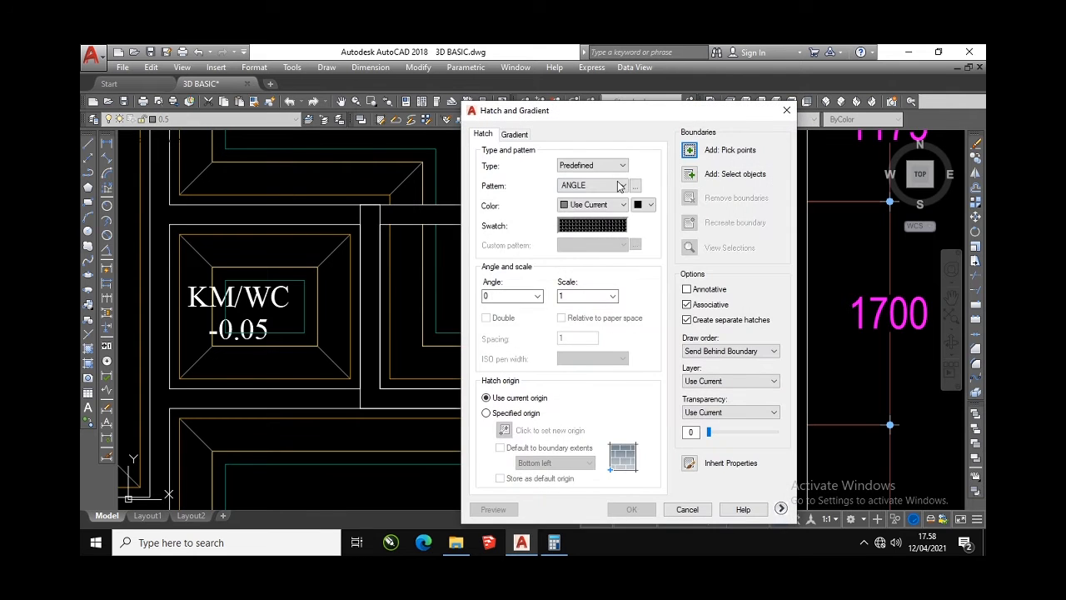
left_click(637, 190)
left_click(455, 173)
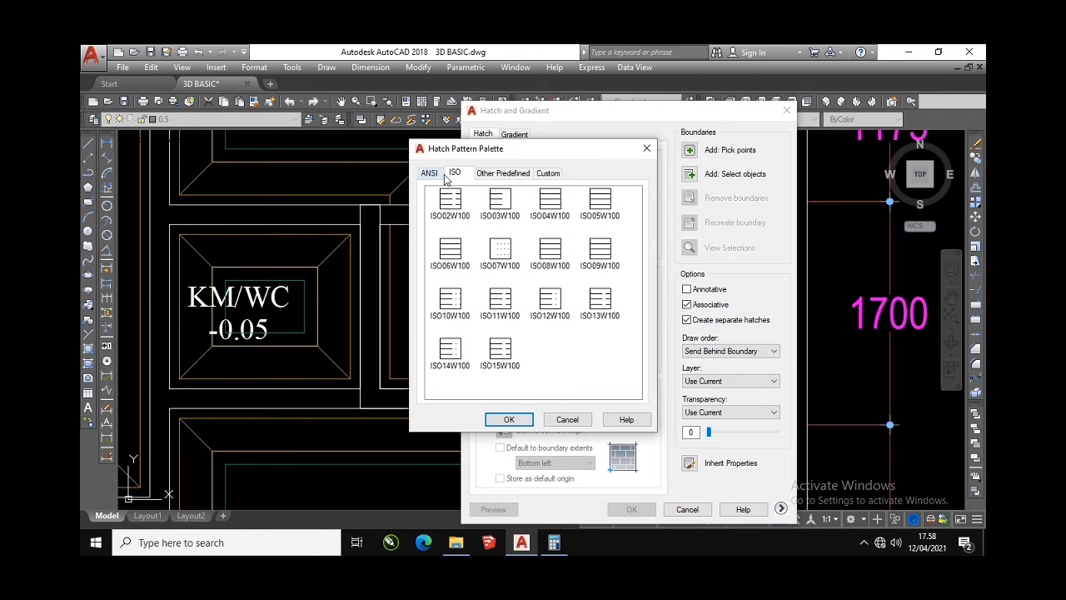
left_click(441, 174)
double_click(502, 202)
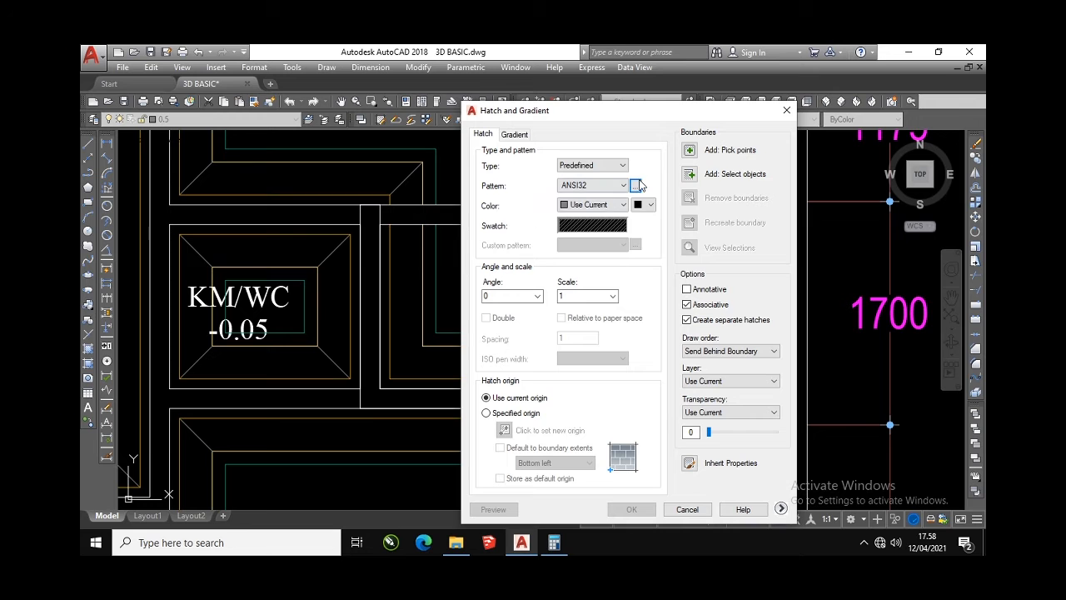
left_click(690, 150)
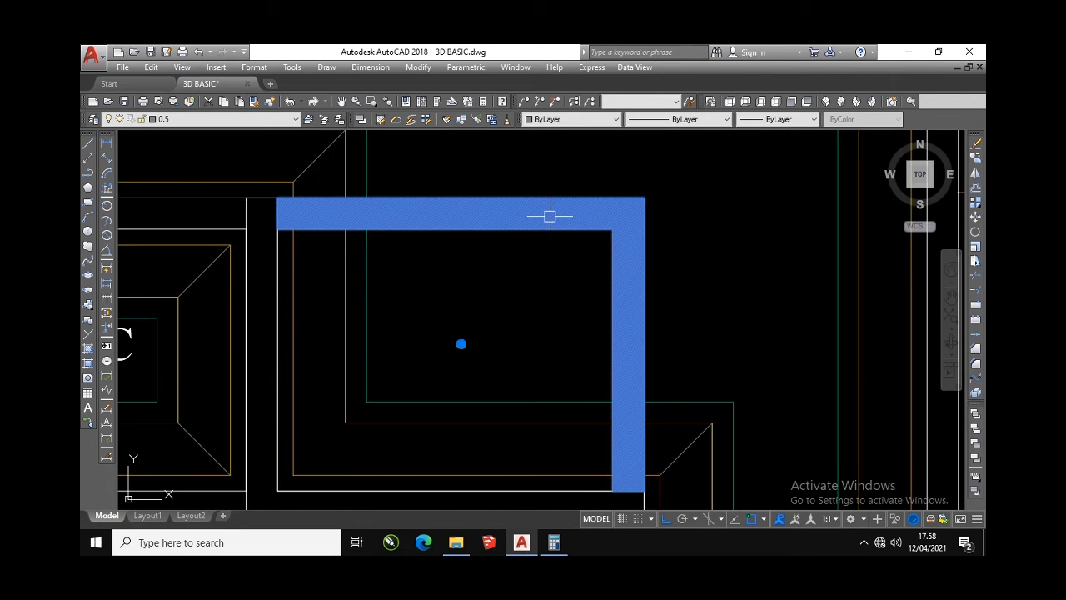
Try larger scales for the L-shaped wall hatch, ending with a scale of 22
right_click(550, 211)
left_click(583, 208)
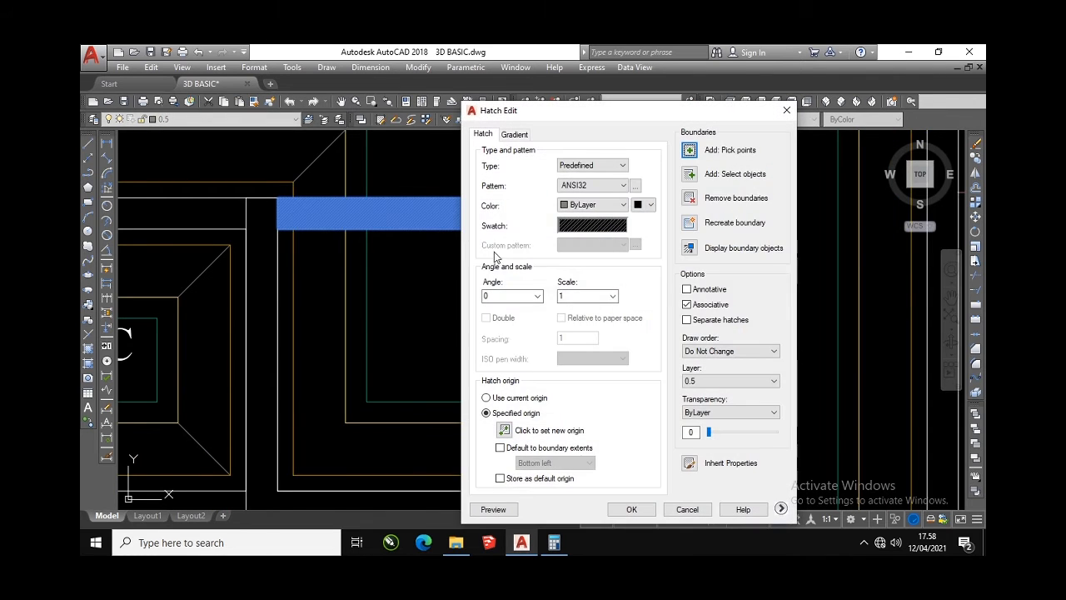
left_click(630, 509)
left_click(505, 209)
right_click(506, 209)
left_click(544, 169)
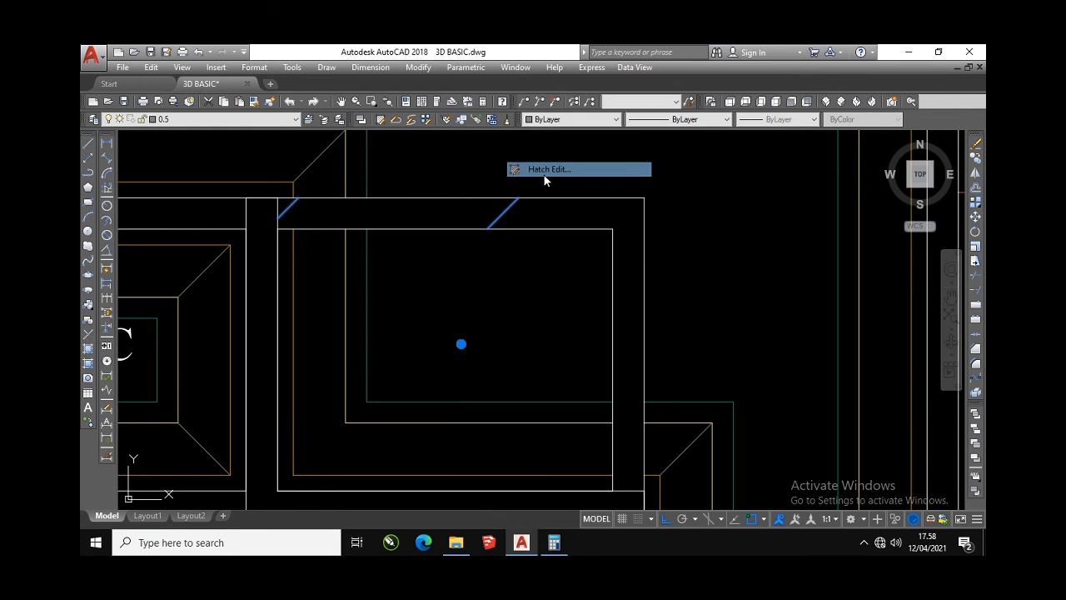
left_click(544, 170)
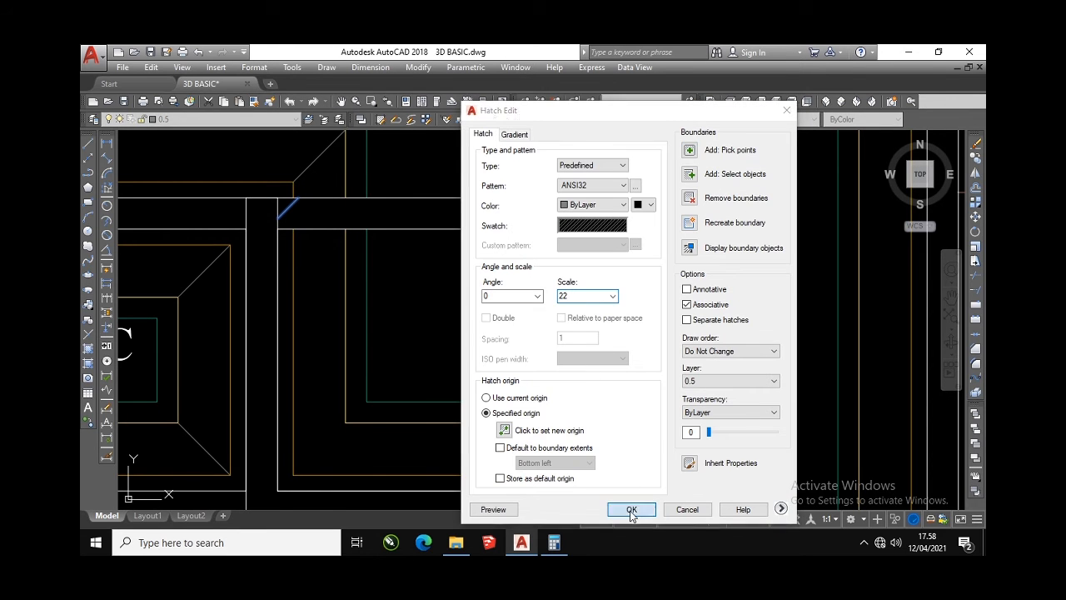
left_click(631, 509)
Reduce the L-shaped wall hatch's scale to get more closely spaced lines
left_click(524, 209)
right_click(526, 209)
left_click(544, 169)
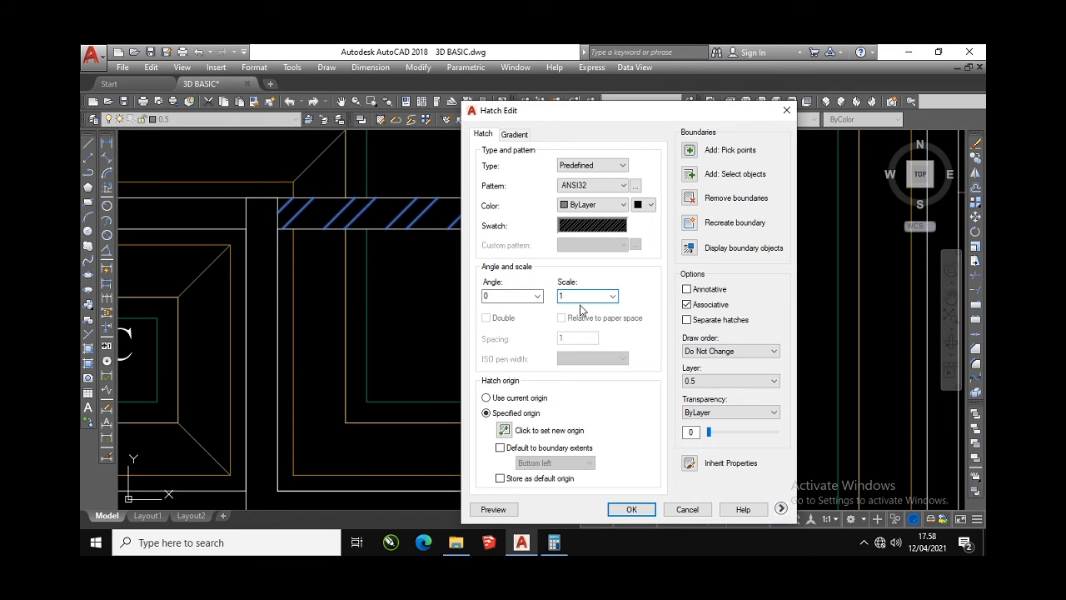
left_click(631, 509)
scroll(553, 274, "down", 5)
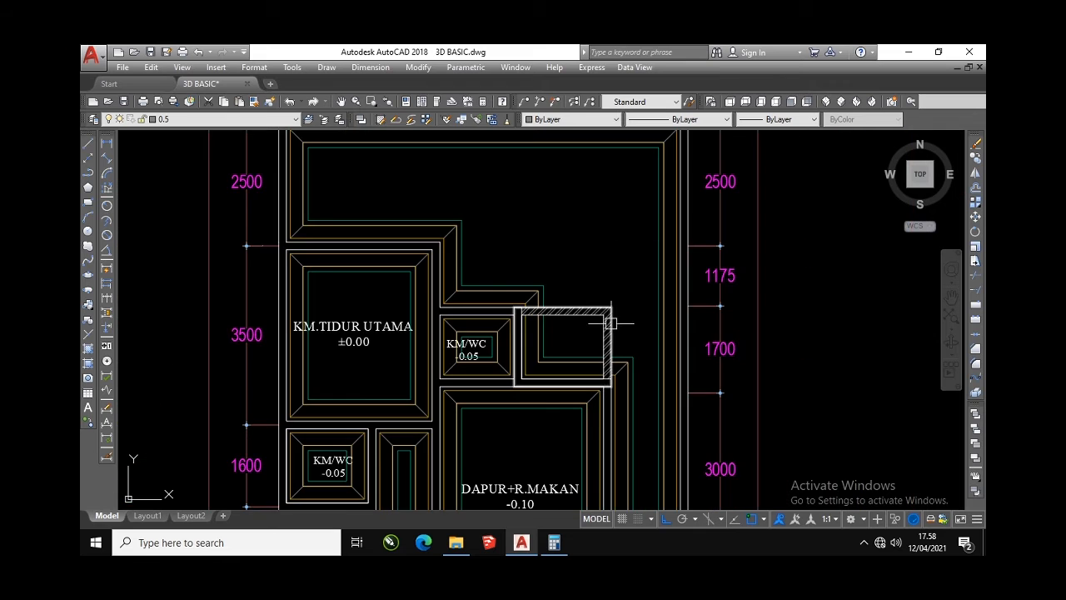
Trim the short line crossing the wall junction at KM/WC's rear corner beside the hatched wall
scroll(552, 273, "up", 6)
scroll(552, 273, "down", 2)
scroll(470, 255, "up", 6)
type("tr")
key("Return")
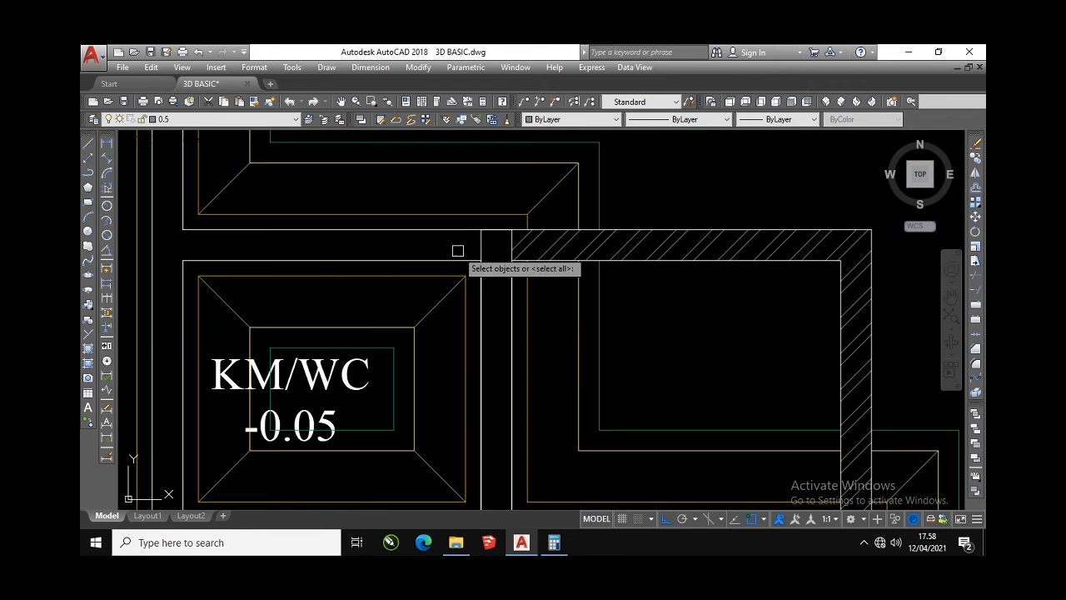
key("Return")
left_click(483, 243)
scroll(496, 253, "down", 6)
scroll(594, 316, "up", 5)
scroll(537, 305, "down", 5)
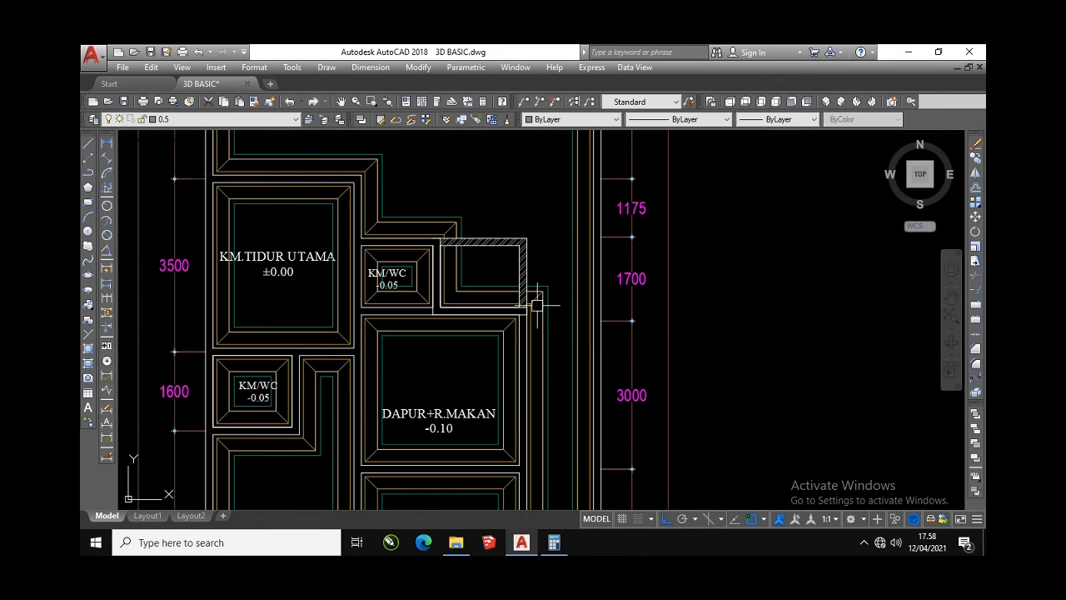
Make dimensi the current layer
middle_click_drag(554, 228, 574, 241)
scroll(602, 178, "down", 6)
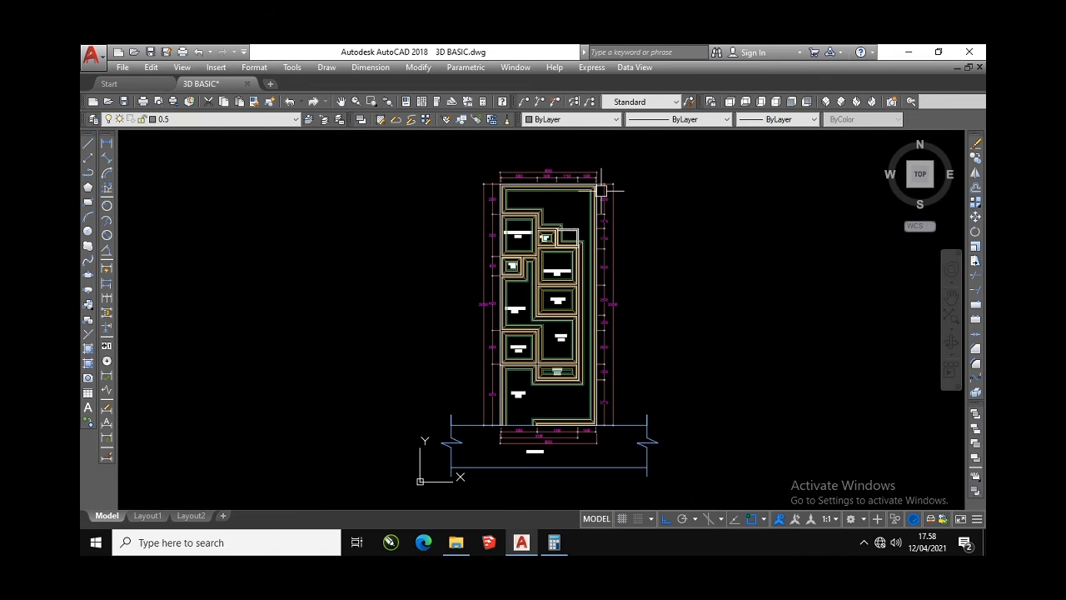
scroll(601, 191, "up", 4)
scroll(595, 219, "down", 6)
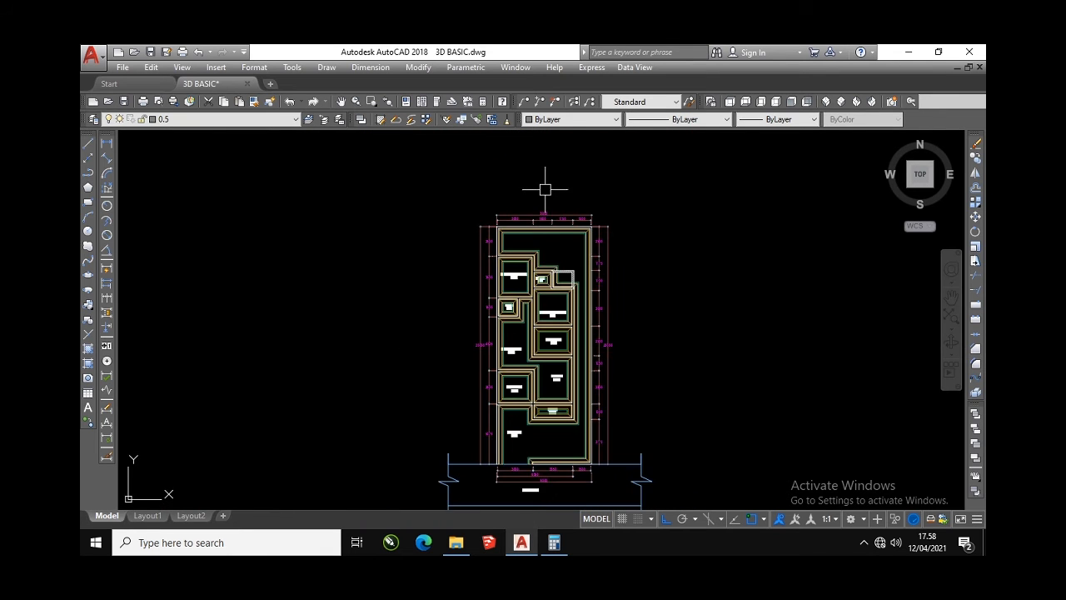
scroll(545, 186, "up", 1)
middle_click_drag(472, 266, 430, 208)
left_click(280, 122)
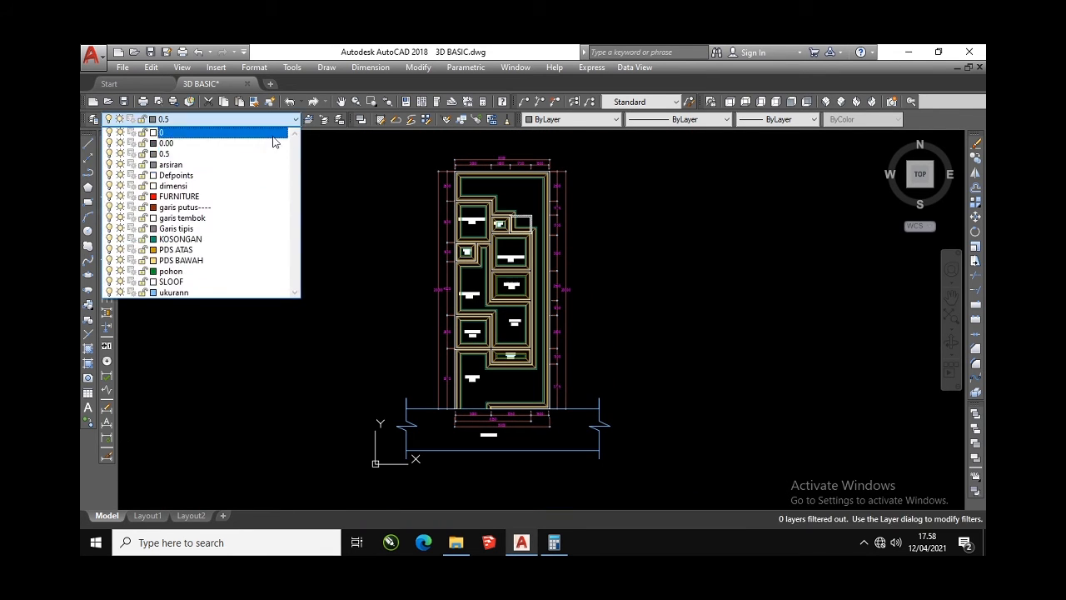
left_click(204, 185)
Draw a leader from the hatched wall beside KM/WC to outside the side dimensions, annotated "Pas.Bata (Mortar)"
key("Return")
scroll(544, 190, "up", 6)
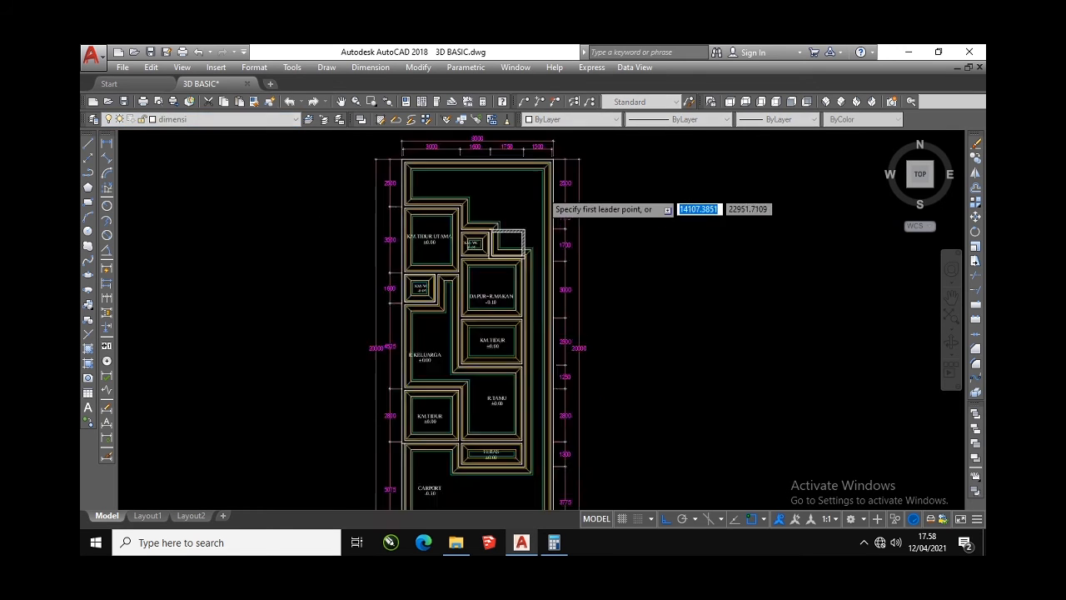
left_click(468, 289)
scroll(469, 283, "down", 5)
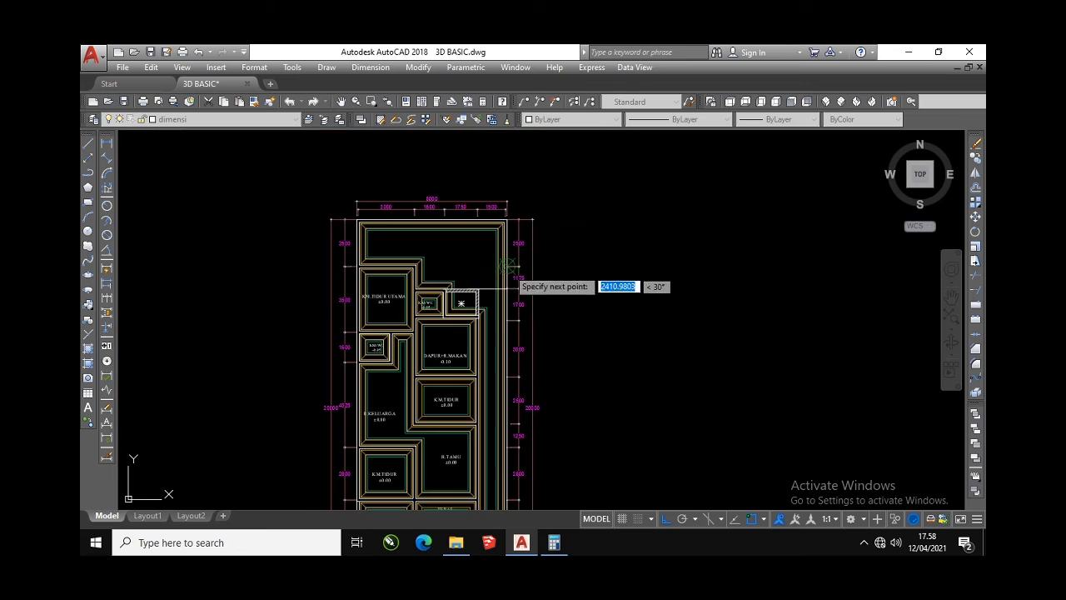
key("F7")
scroll(549, 224, "up", 5)
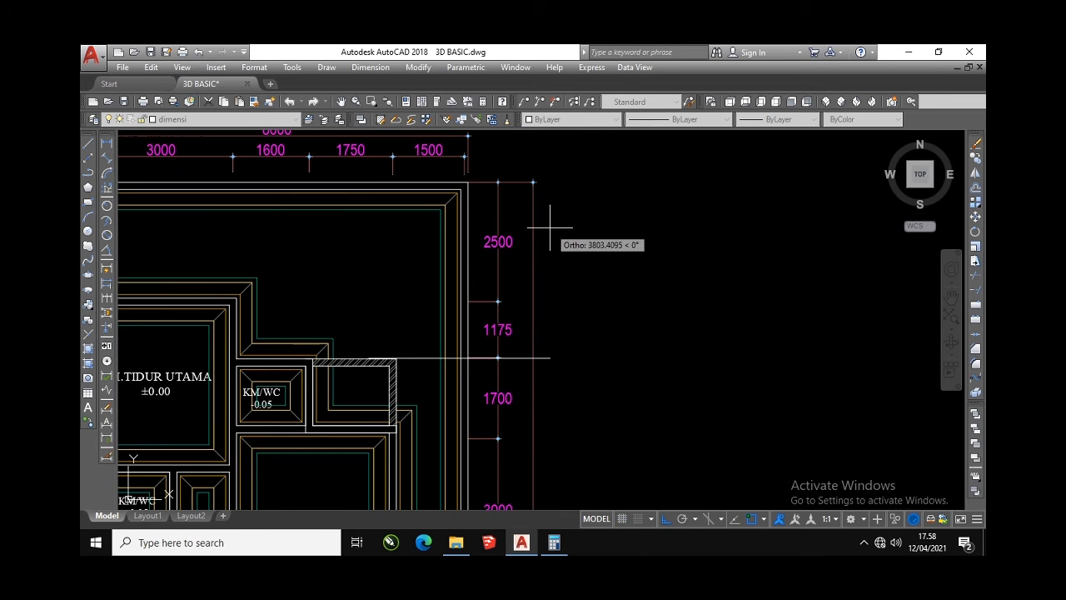
key("F8")
left_click(554, 217)
key("F8")
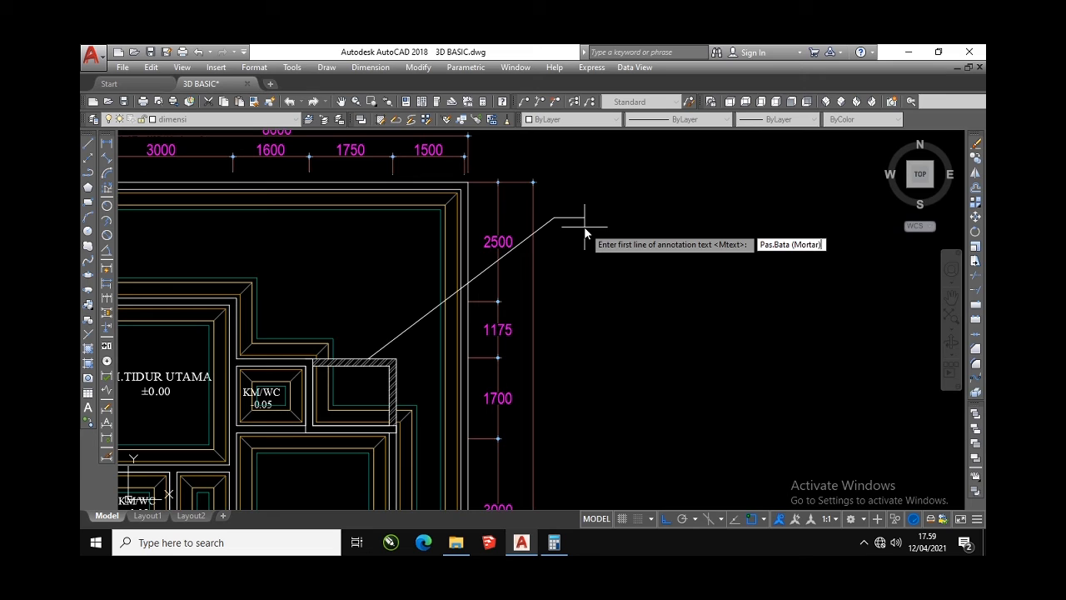
key("Return")
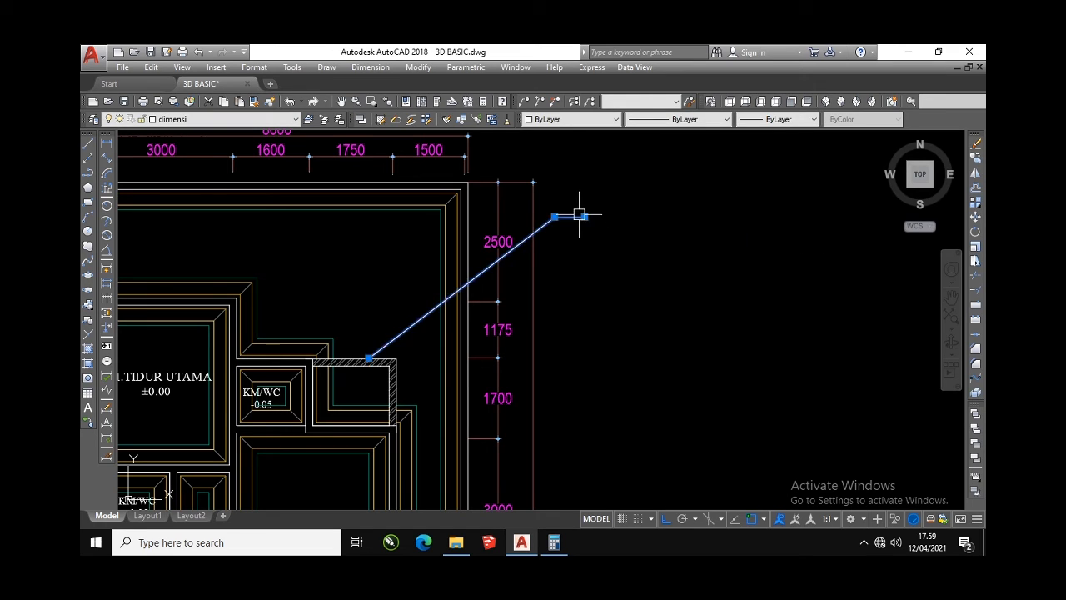
Set the text height of the "Pas.Bata (Mortar)" note to 200
double_click(579, 215)
key("Escape")
scroll(570, 228, "down", 3)
scroll(570, 223, "up", 3)
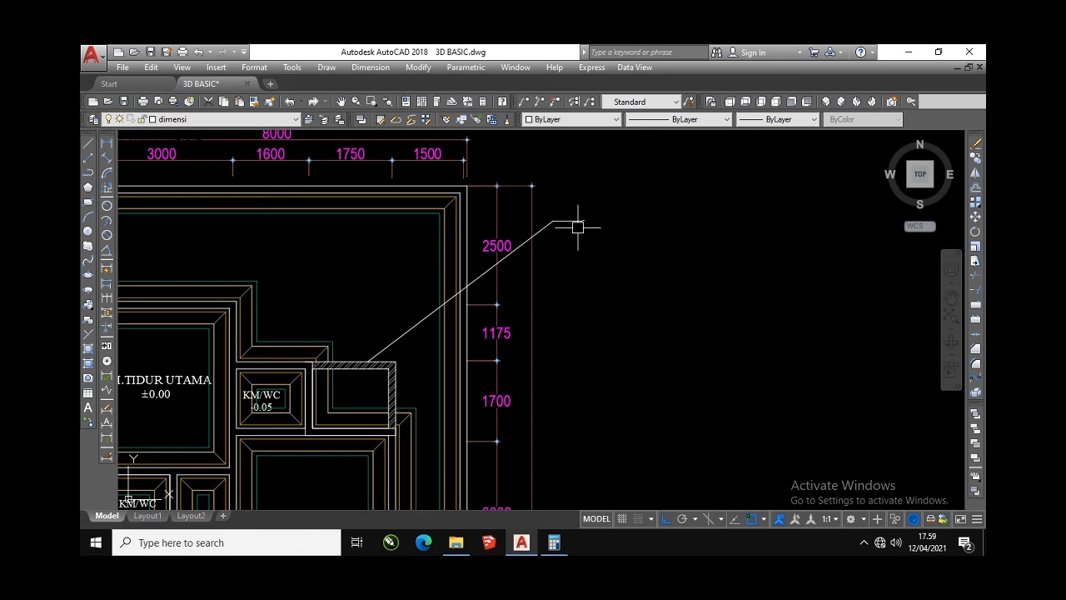
scroll(578, 225, "up", 5)
double_click(616, 220)
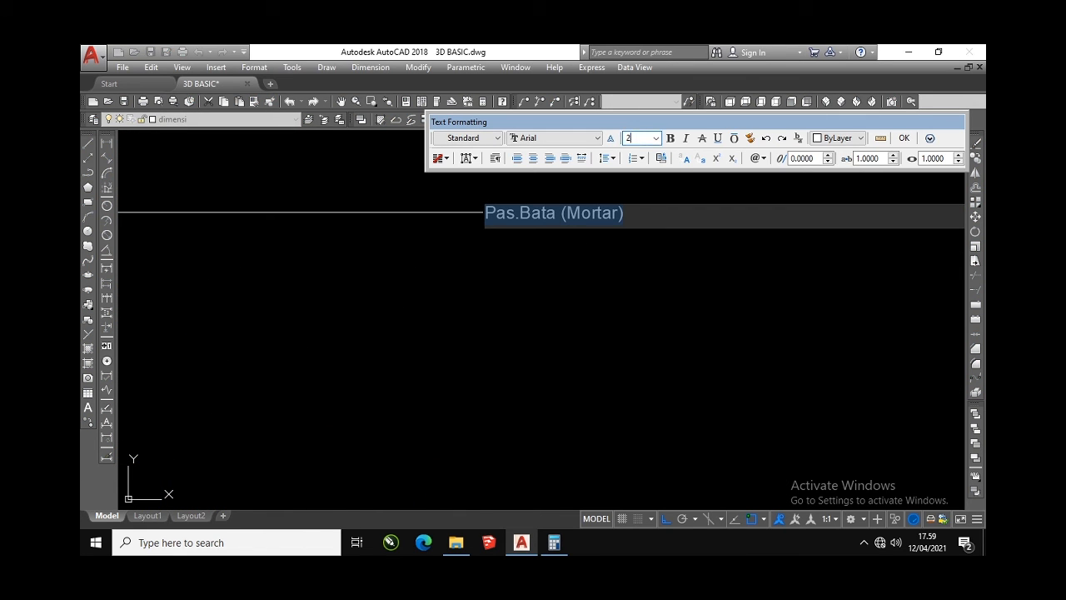
type("2500")
key("Return")
scroll(535, 245, "down", 8)
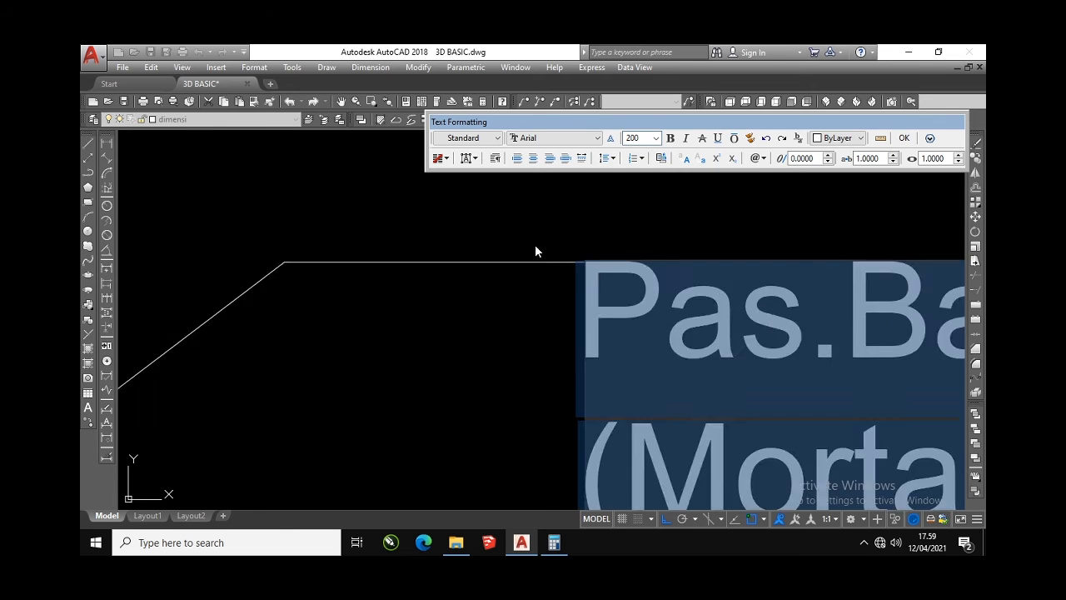
left_click(549, 302)
Widen the "Pas.Bata (Mortar)" text frame so the note fits on a single line
scroll(549, 302, "down", 3)
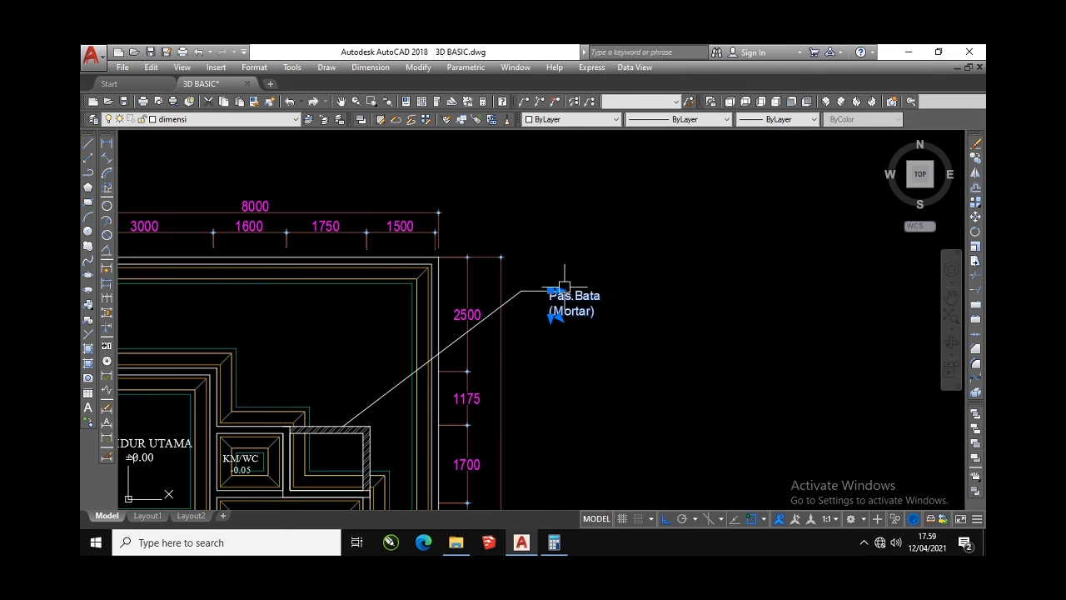
left_click_drag(604, 287, 651, 286)
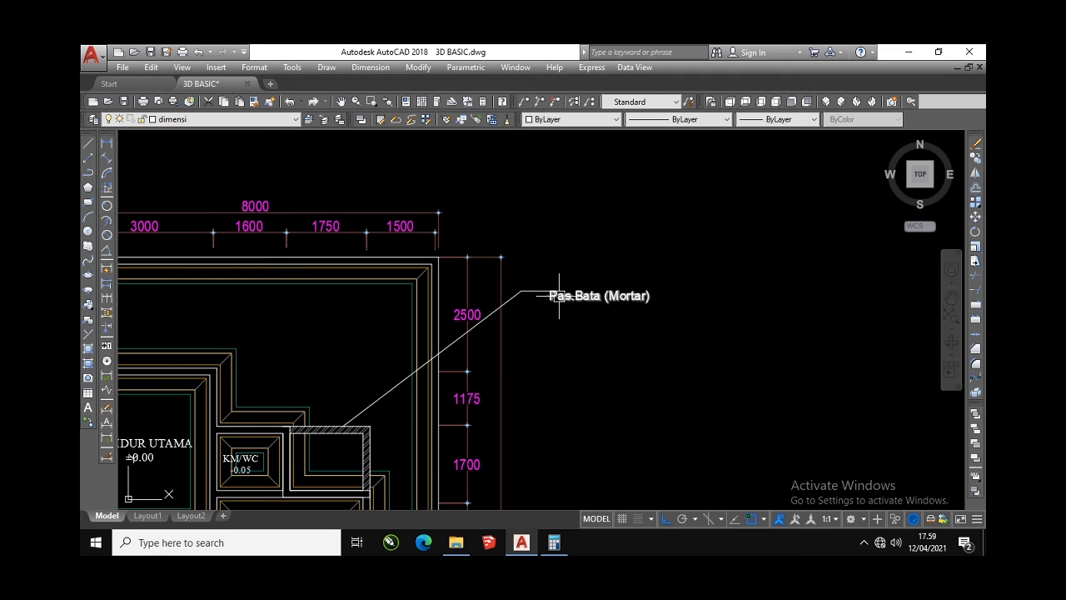
scroll(559, 296, "up", 3)
key("Escape")
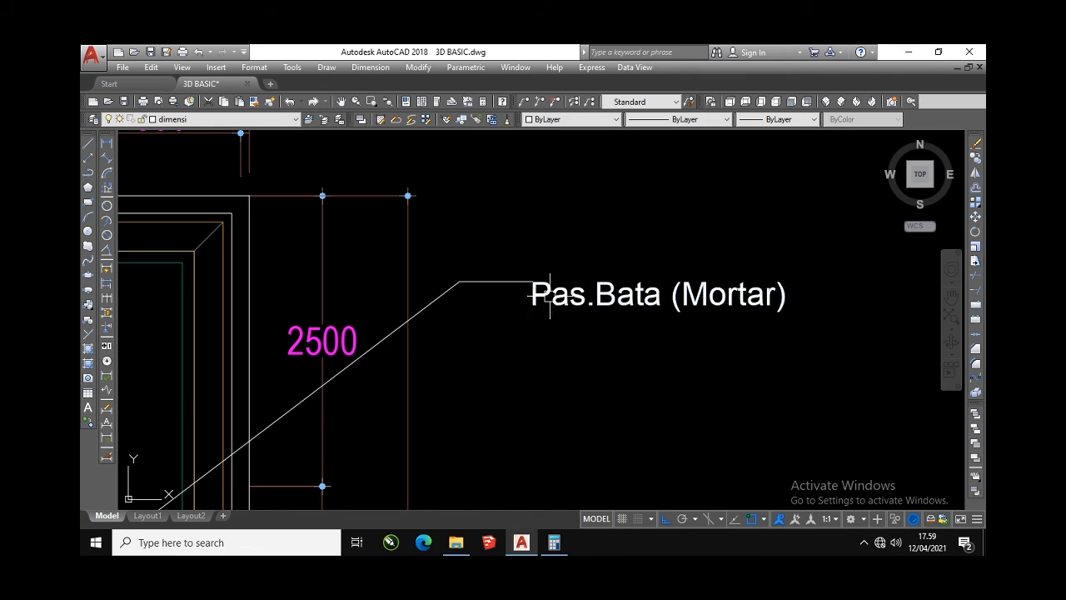
scroll(560, 296, "down", 3)
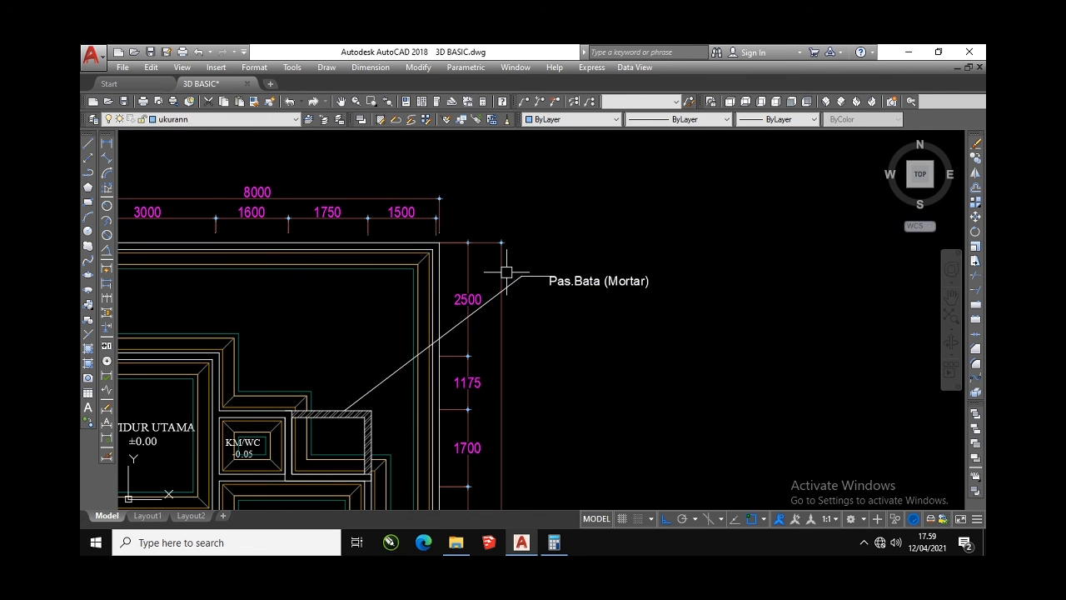
Make 0.5 the current layer and move the "Pas.Bata (Mortar)" leader line to layer 0.00
left_click(214, 119)
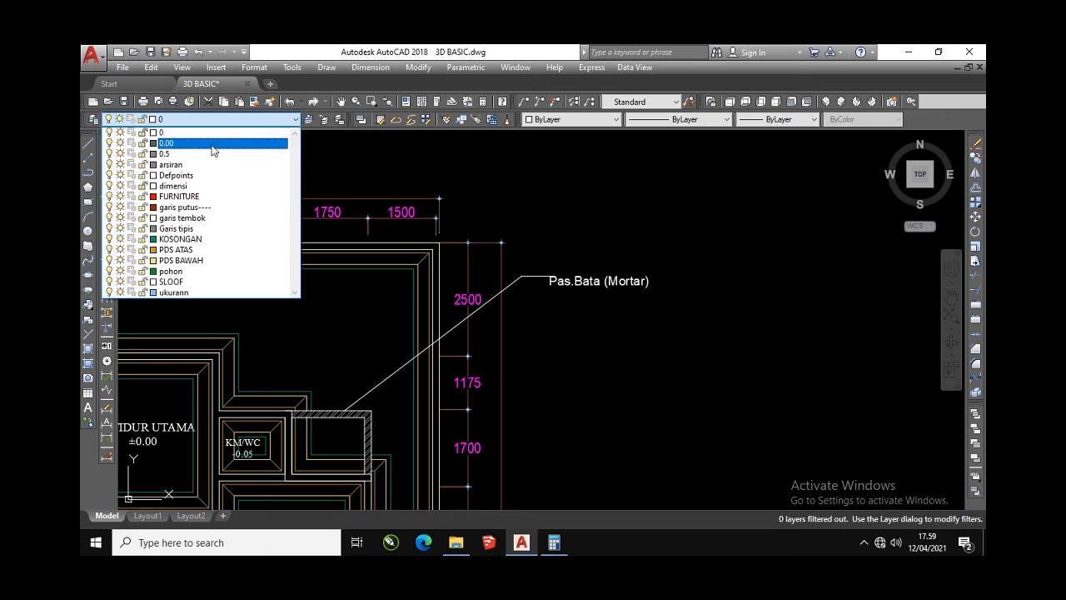
left_click(203, 151)
scroll(442, 333, "down", 3)
scroll(449, 236, "up", 2)
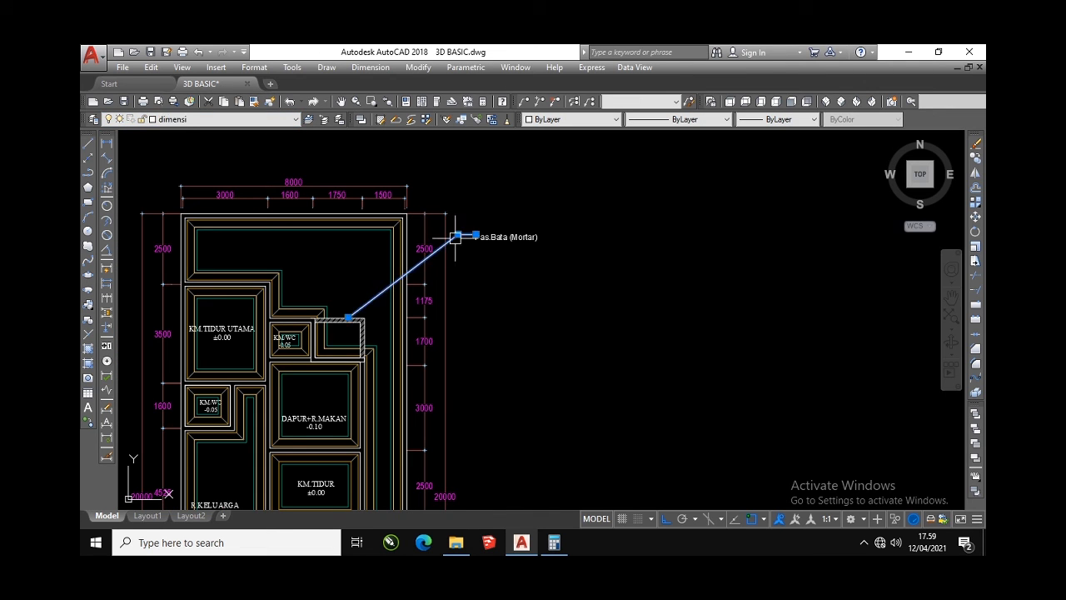
left_click(187, 119)
left_click(186, 141)
Copy the "Pas.Bata (Mortar)" leader and its text straight down below the original
left_click(505, 268)
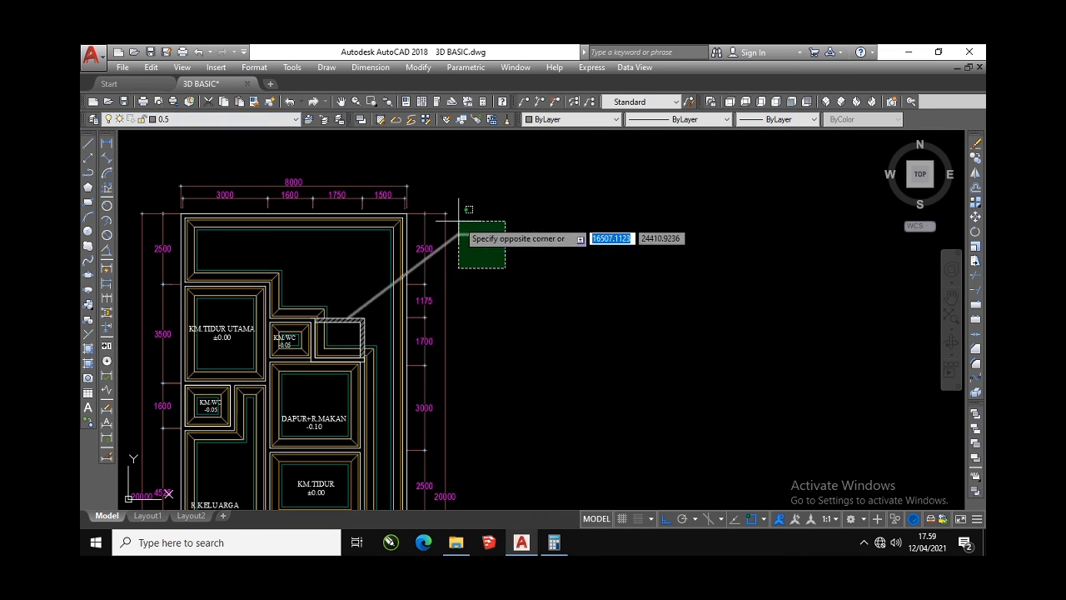
key("Escape")
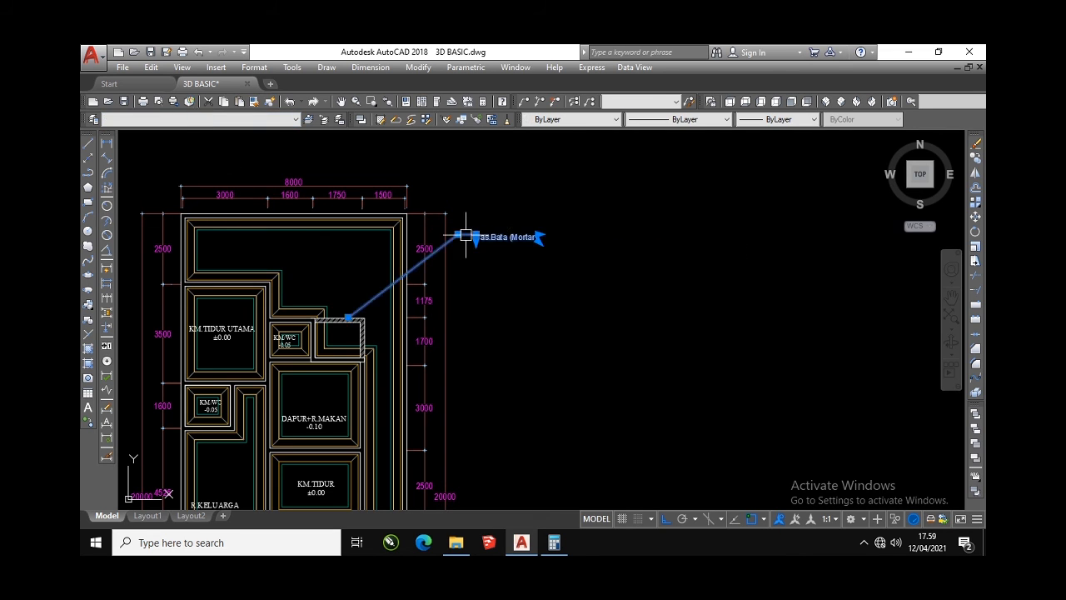
key("Return")
left_click(553, 266)
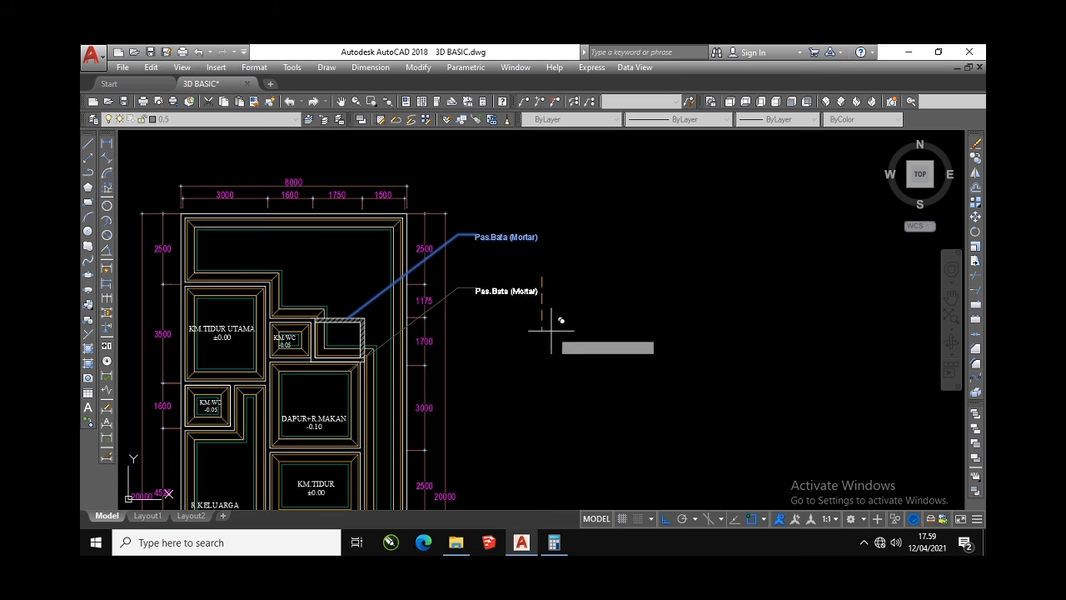
left_click(554, 337)
key("Return")
Move the copied leader's pointing end into the sloof strip at DAPUR+R.MAKAN's corner near the hatched wall
left_click(349, 376)
scroll(348, 377, "up", 3)
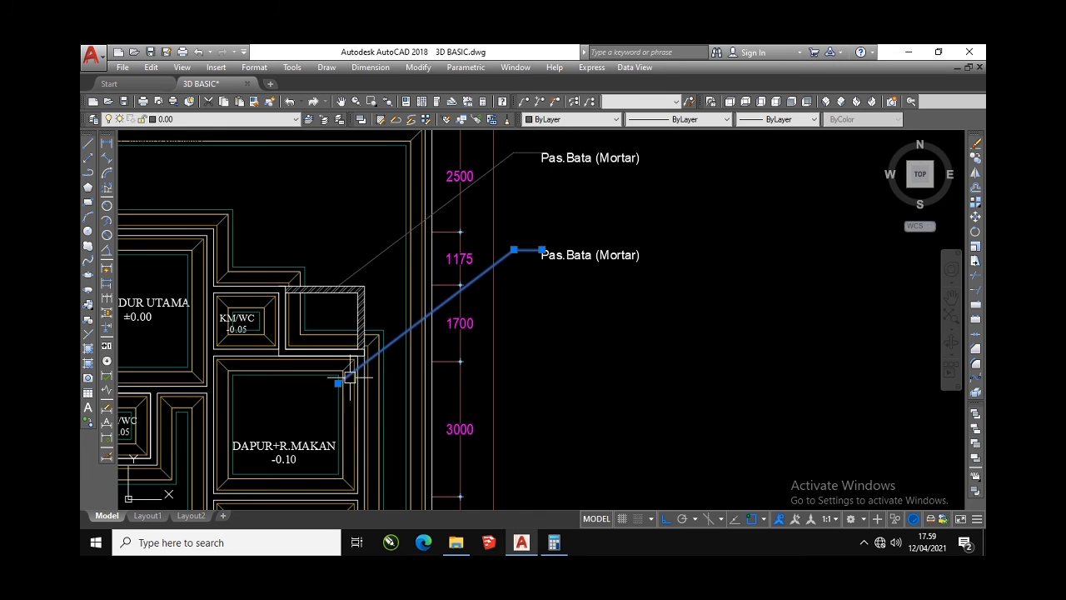
left_click(338, 383)
scroll(366, 363, "up", 3)
left_click(344, 369)
scroll(355, 369, "down", 5)
key("Escape")
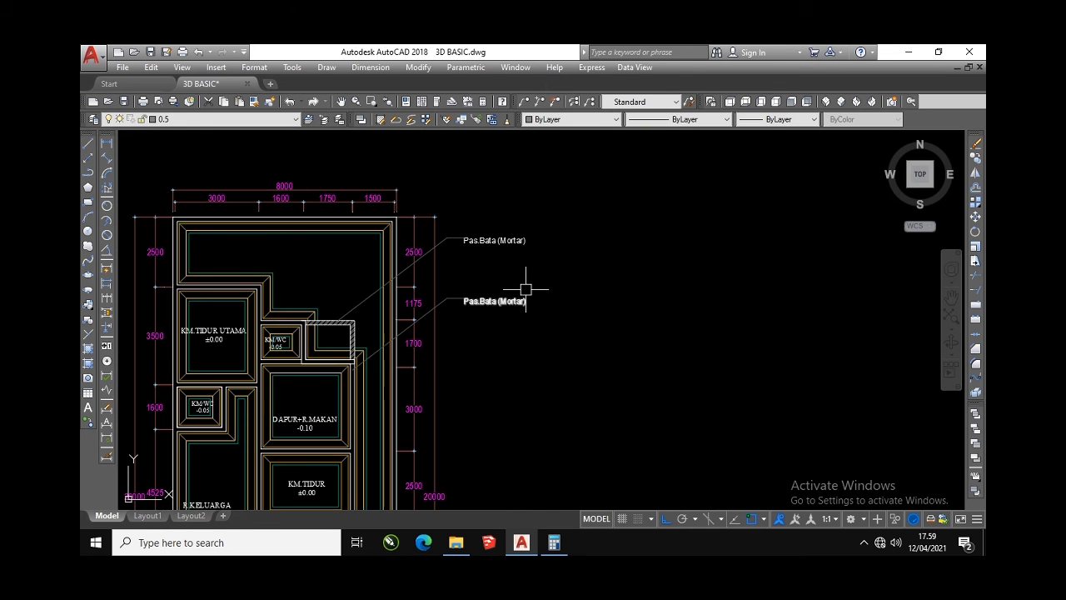
Change the copied leader's note to "Sloof 15x20"
double_click(516, 301)
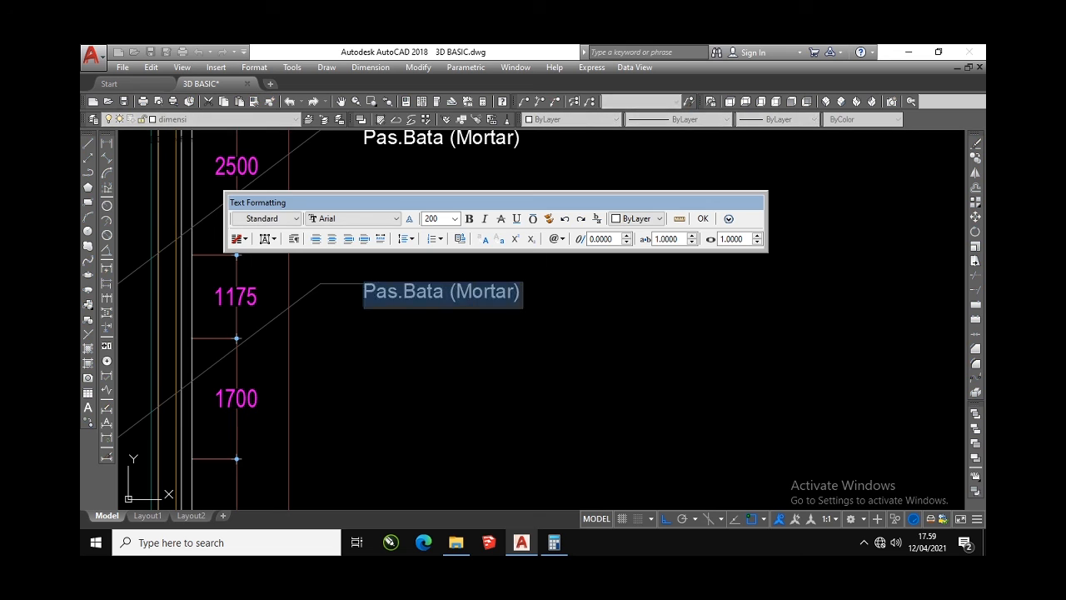
type("Sloo")
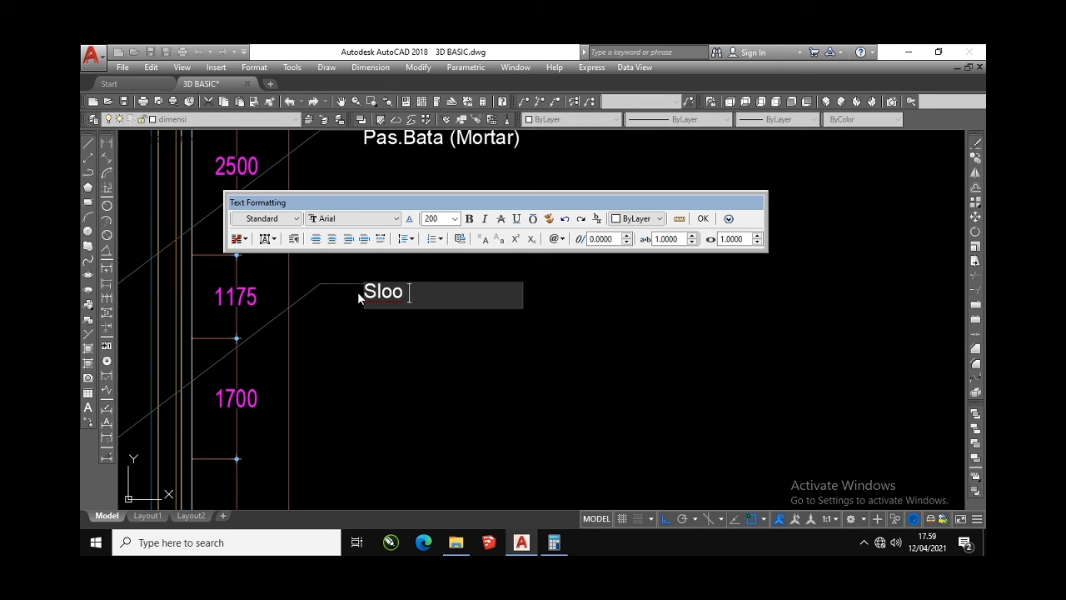
key("BackSpace")
type("f 15x20")
left_click(358, 294)
Copy the "Sloof 15x20" leader and text straight up, between it and the "Pas.Bata (Mortar)" note
left_click(442, 346)
left_click(363, 262)
type("co")
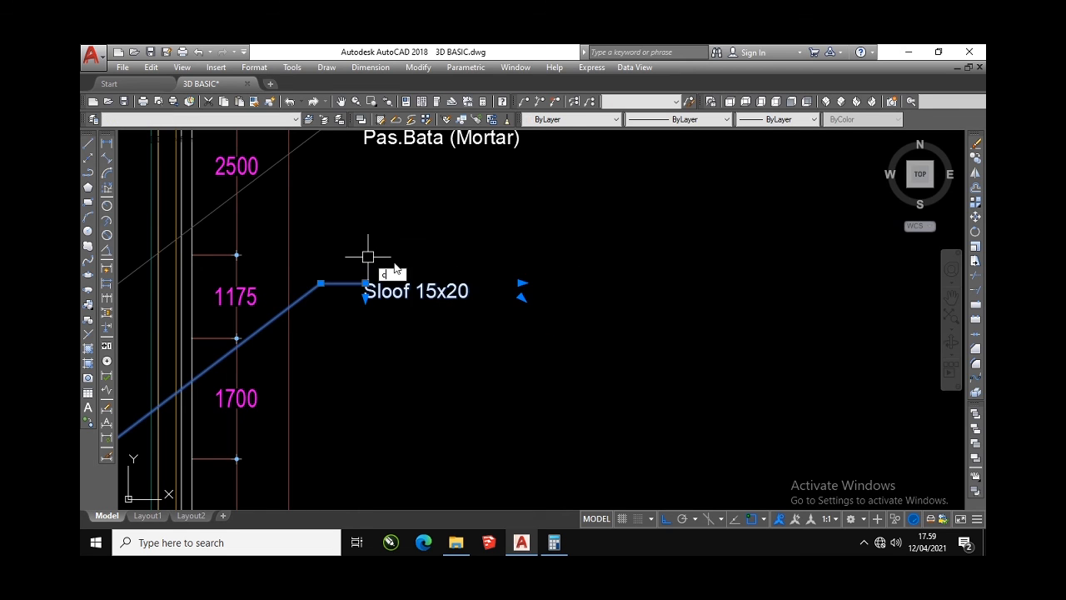
key("space")
scroll(406, 258, "down", 3)
left_click(511, 271)
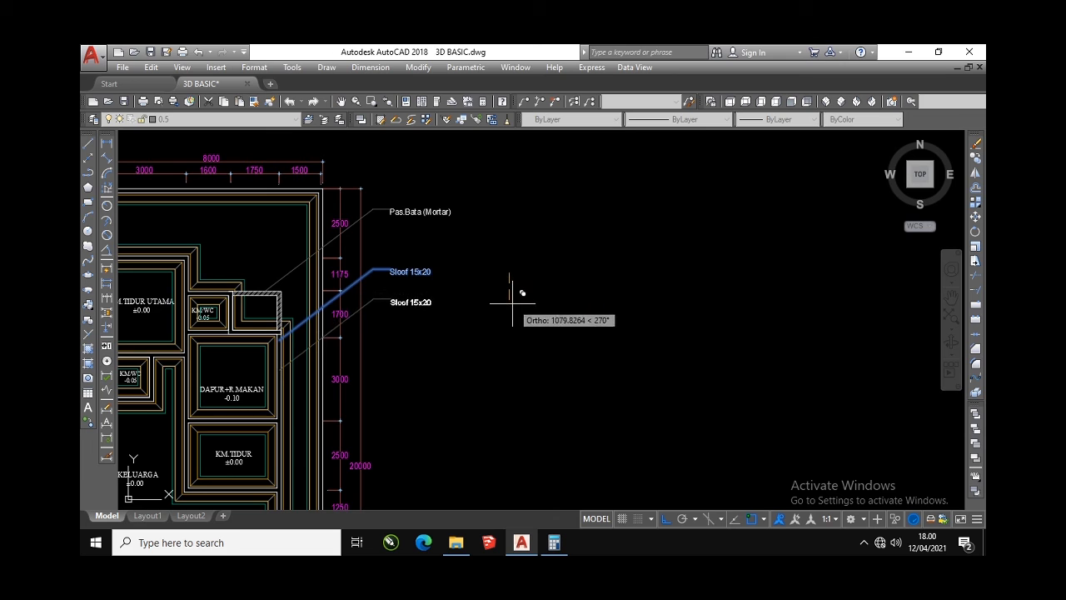
left_click(510, 240)
key("Escape")
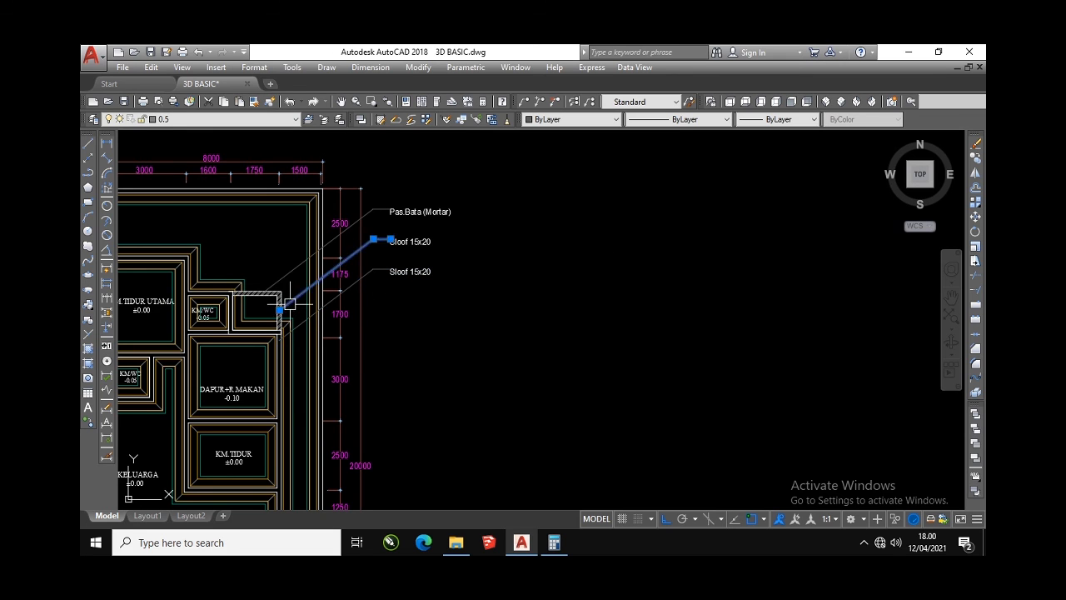
Move the middle leader's pointing end into the foundation strip along the lower side of the open area beside KM/WC
scroll(286, 300, "up", 3)
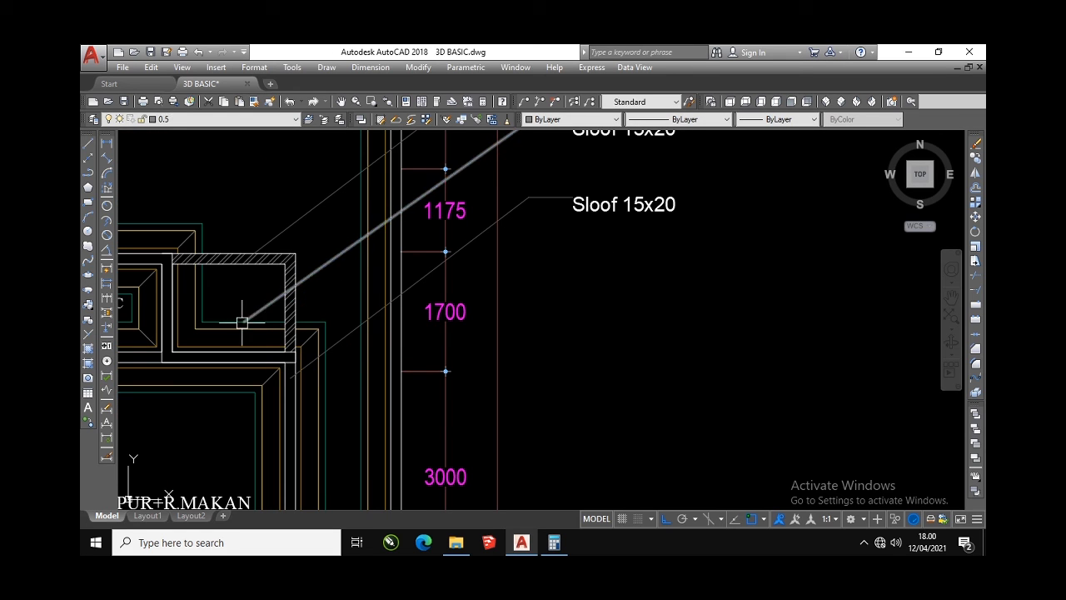
left_click(246, 321)
scroll(244, 326, "up", 4)
left_click(238, 353)
key("Escape")
scroll(239, 353, "down", 8)
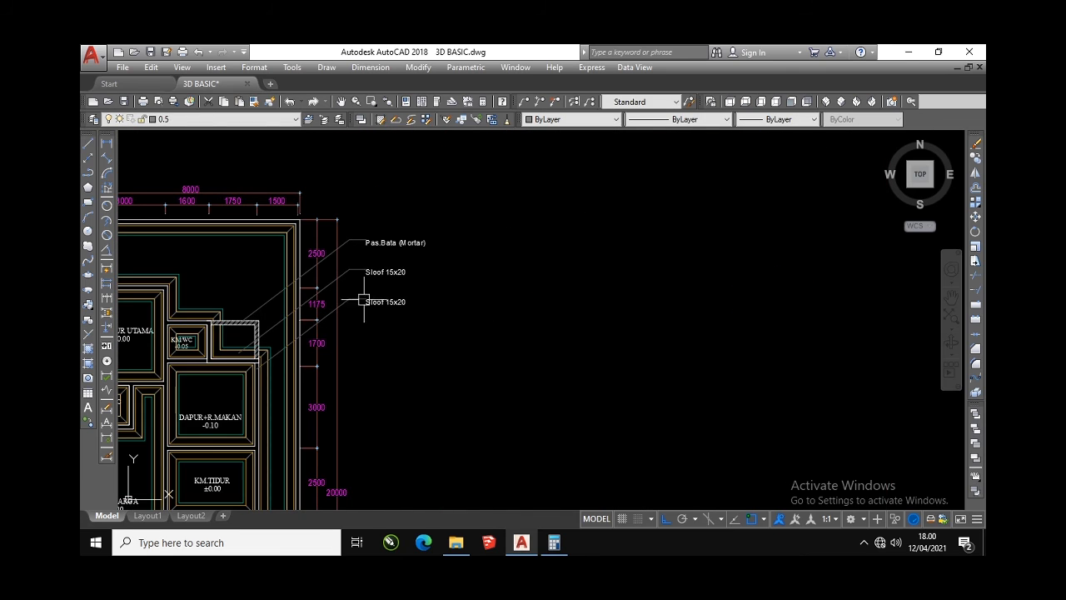
Change the middle leader's note to "Pas.Batu kali"
double_click(383, 275)
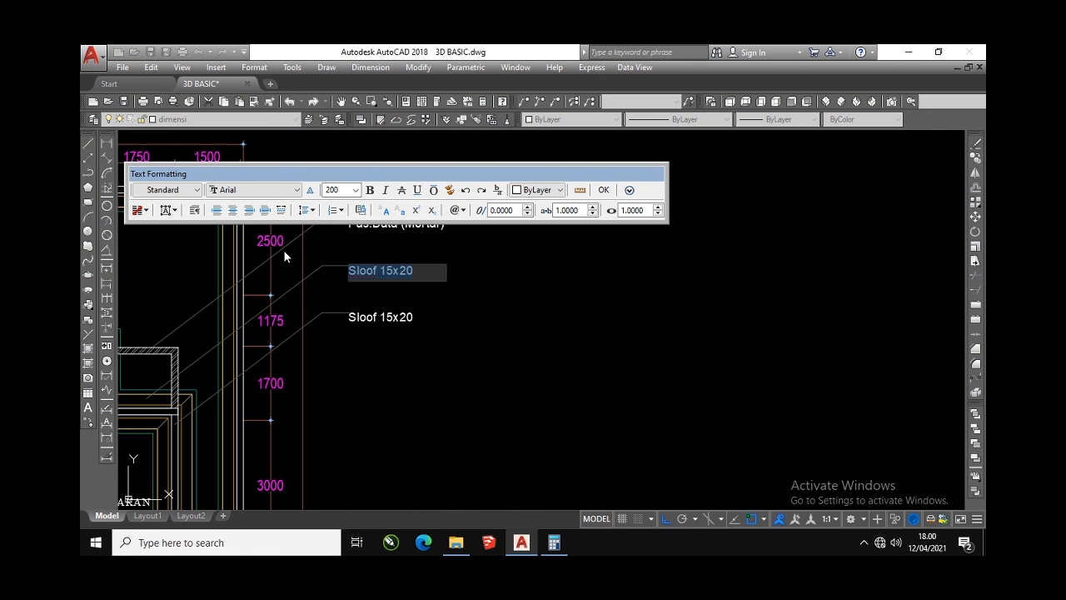
type("Pas.Batu kali")
left_click(368, 322)
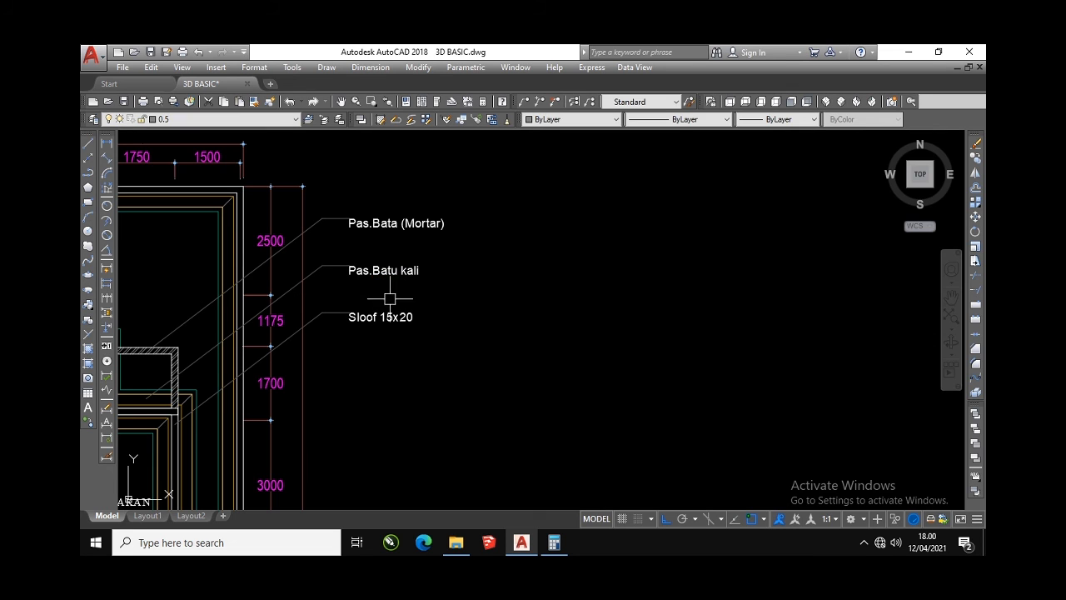
left_click(444, 284)
key("Escape")
Copy the "Pas.Batu kali" leader and text straight down below the "Sloof 15x20" note
left_click(454, 282)
left_click(339, 255)
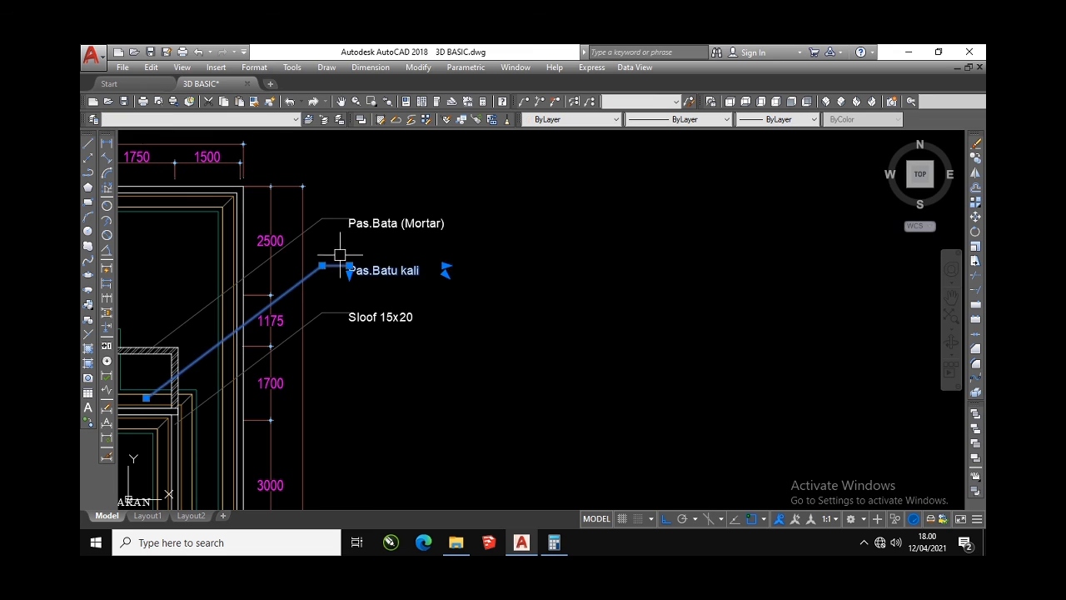
middle_click_drag(448, 261, 460, 221)
type("co")
key("space")
left_click(528, 246)
left_click(529, 328)
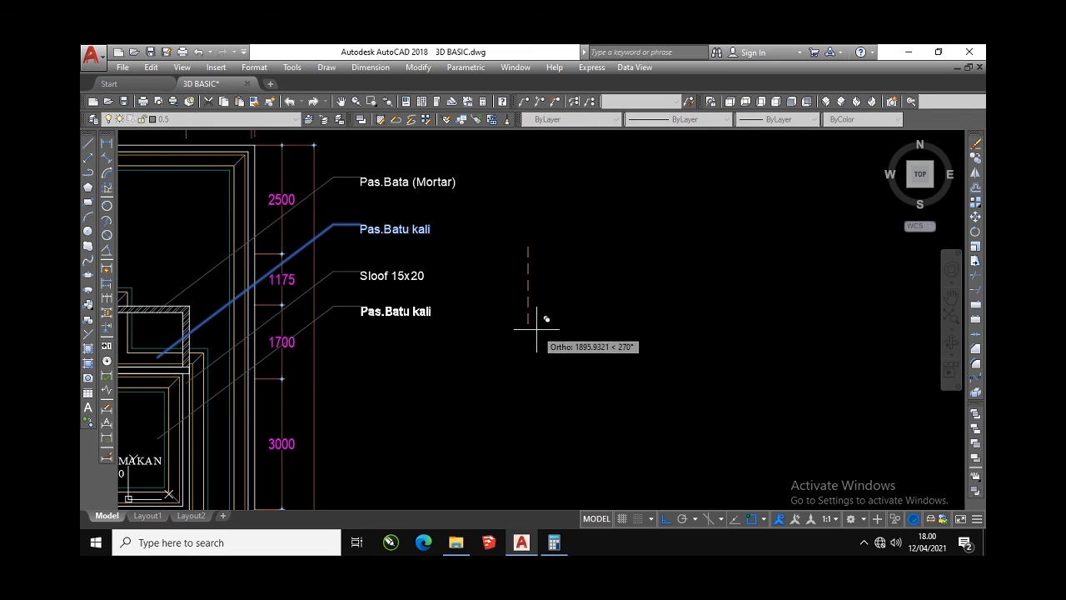
key("space")
Move the lowest leader's pointing end onto the outer KOSONGAN outline beside DAPUR+R.MAKAN
left_click(198, 405)
left_click(158, 439)
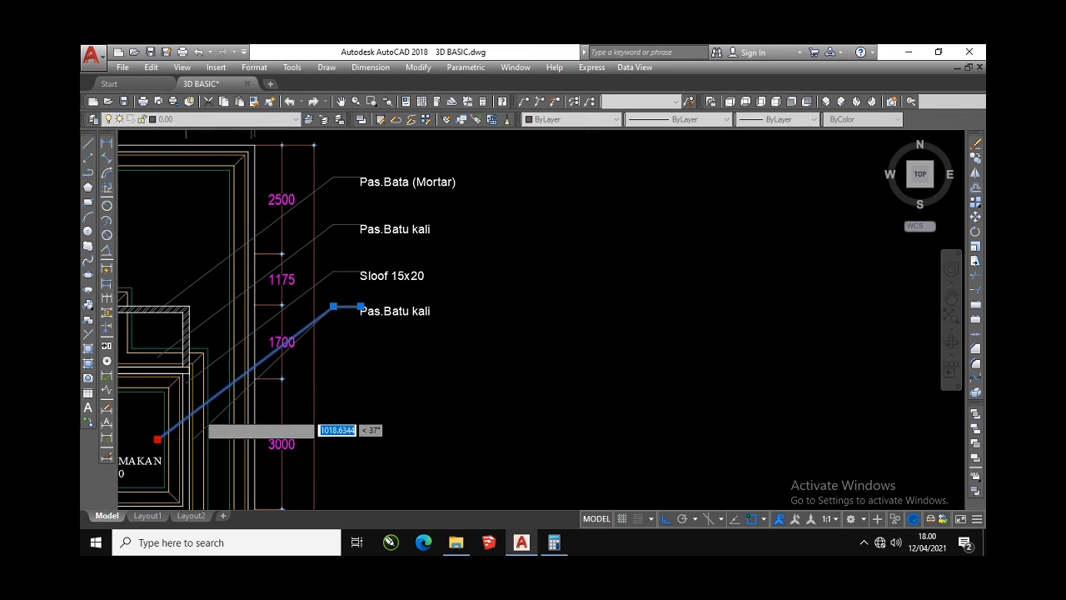
scroll(197, 414, "up", 3)
left_click(237, 365)
key("Escape")
scroll(246, 369, "down", 2)
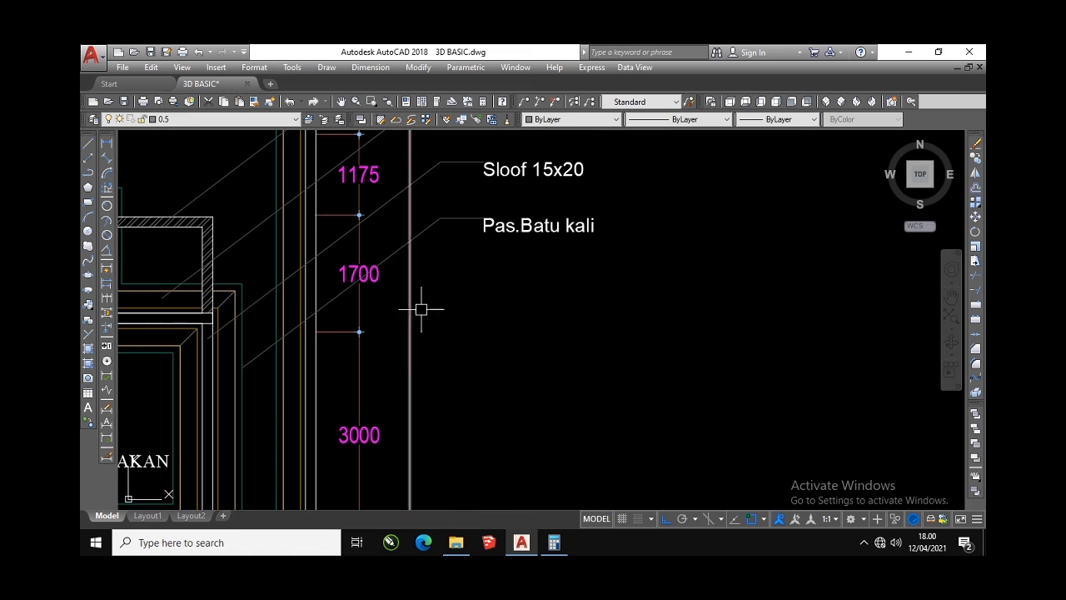
Change the lowest leader's note to "Pas.Batu kosongan"
double_click(563, 227)
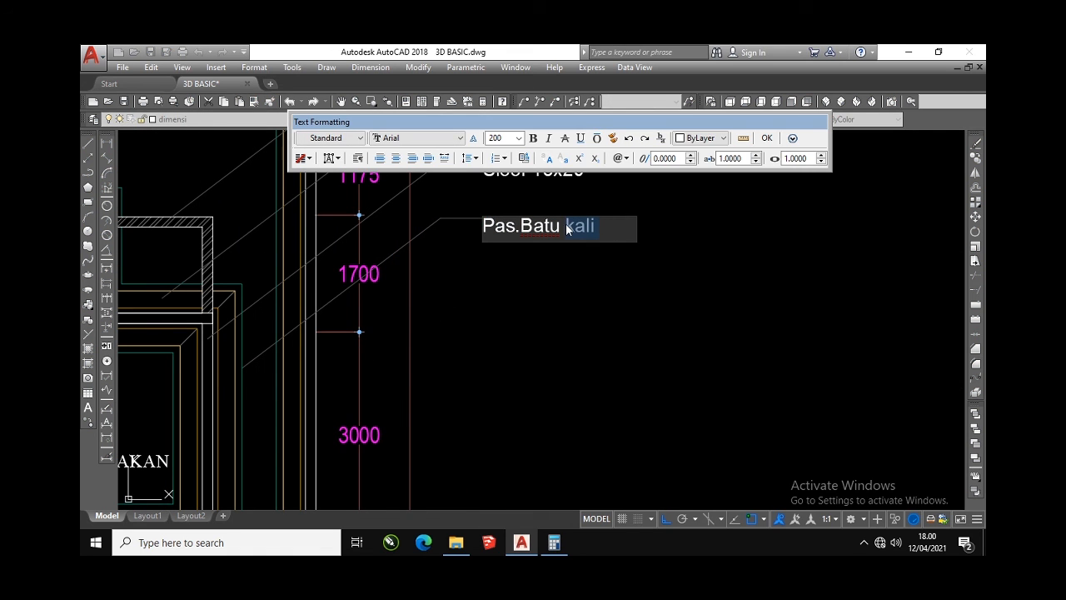
type("kosongan")
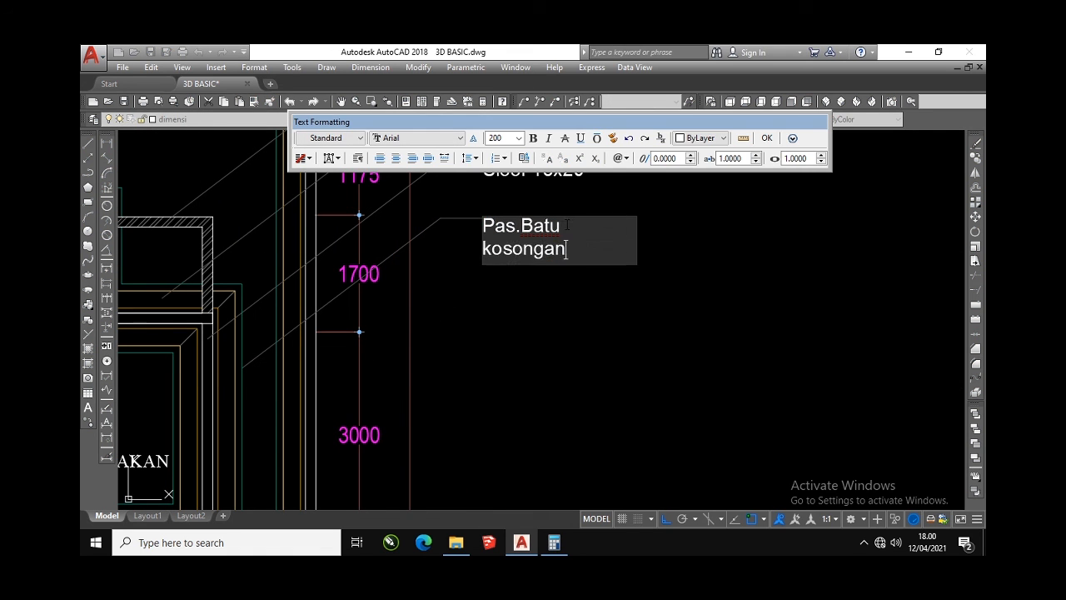
left_click(574, 320)
Examine the whole foundation plan, then the outlines around R.KELUARGA, R.TAMU and the neighbouring KM.TIDUR rooms up close
scroll(574, 320, "down", 5)
scroll(583, 284, "up", 3)
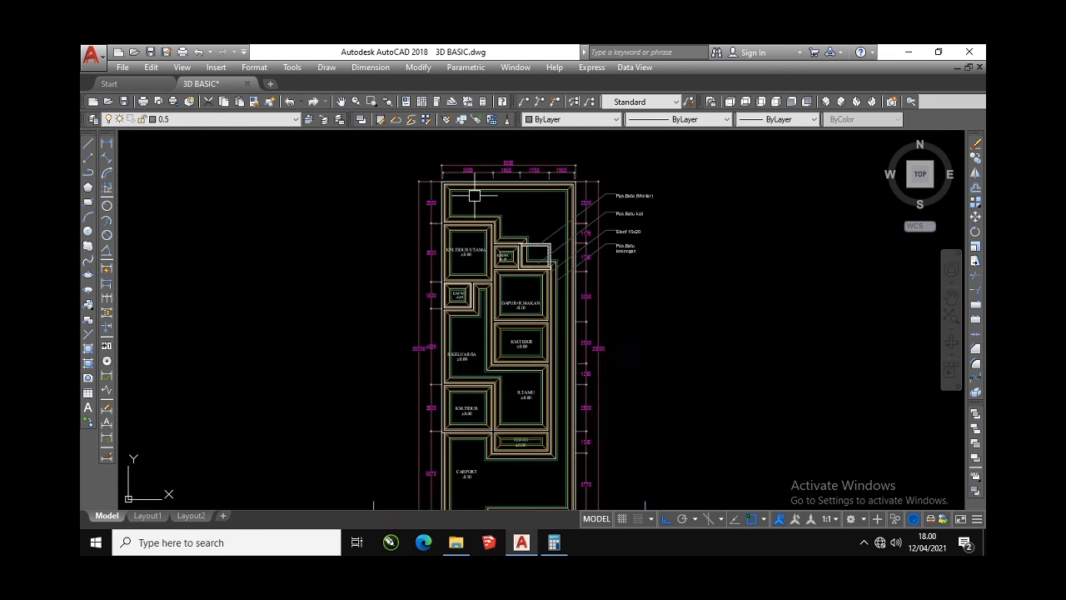
scroll(503, 219, "up", 4)
scroll(536, 255, "down", 4)
scroll(511, 417, "up", 4)
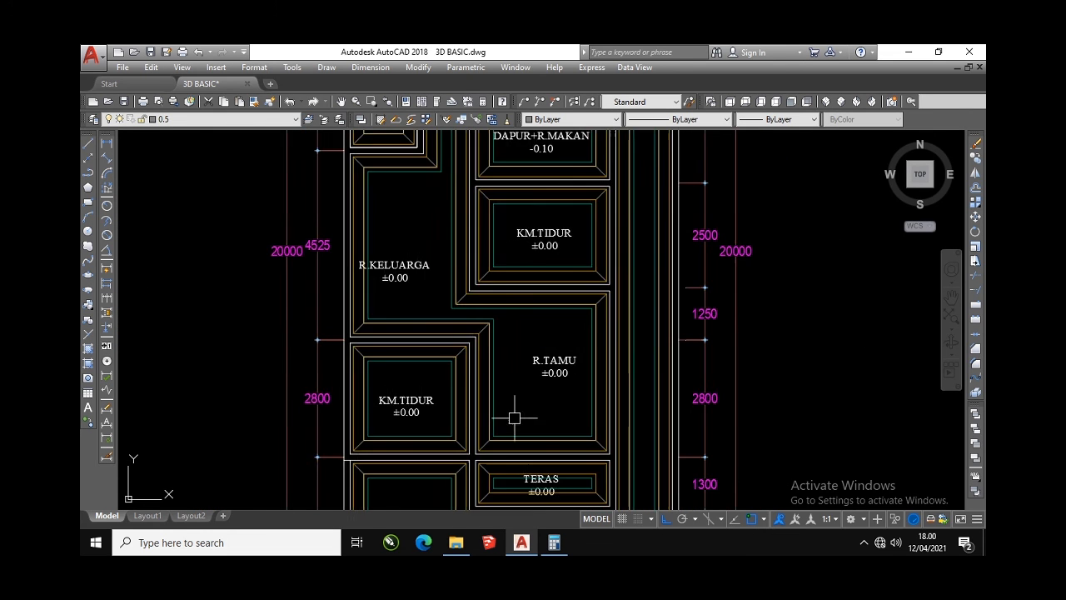
middle_click_drag(512, 417, 533, 237)
middle_click_drag(532, 410, 540, 448)
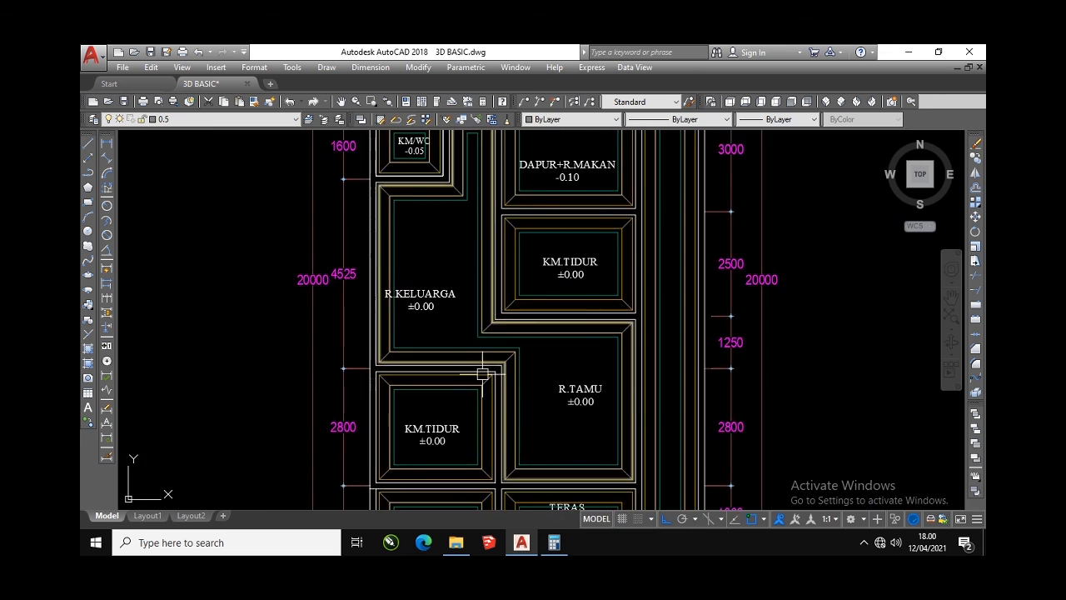
scroll(483, 371, "up", 4)
mouse_move(469, 361)
middle_mouse_down()
mouse_move(466, 264)
mouse_move(485, 417)
mouse_move(427, 364)
middle_mouse_up()
scroll(466, 264, "down", 6)
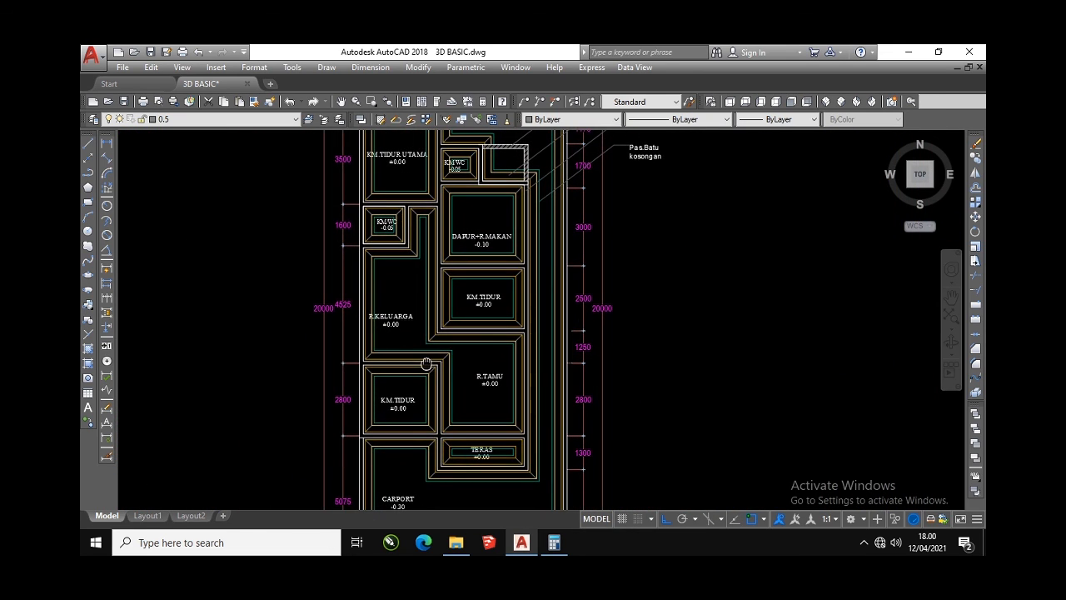